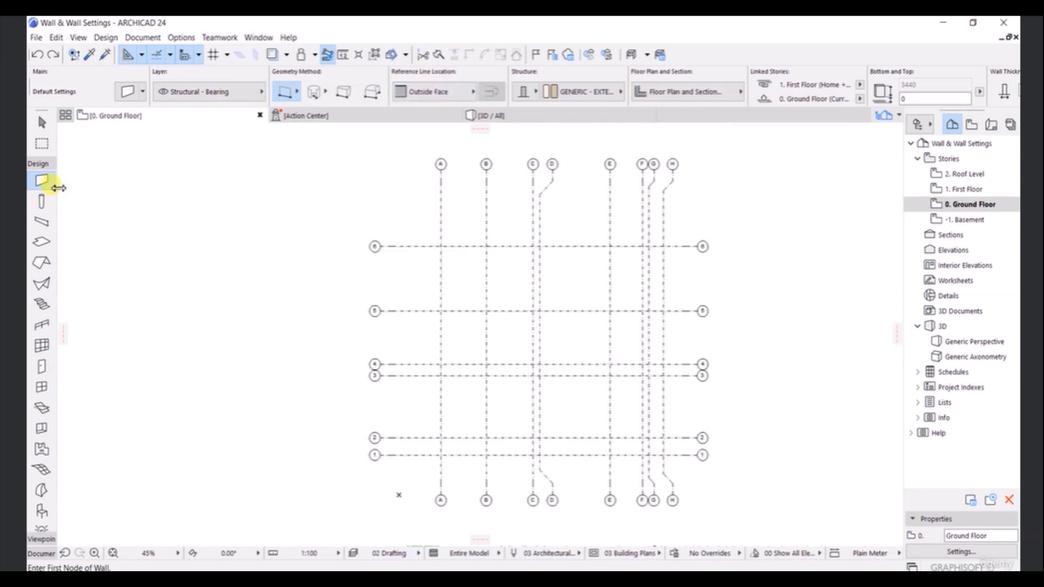
- Set the wall reference line to Center and draw a wall along grid D from grid 1 to grid 6
{"action": "left_click", "coordinate": [443, 93]}
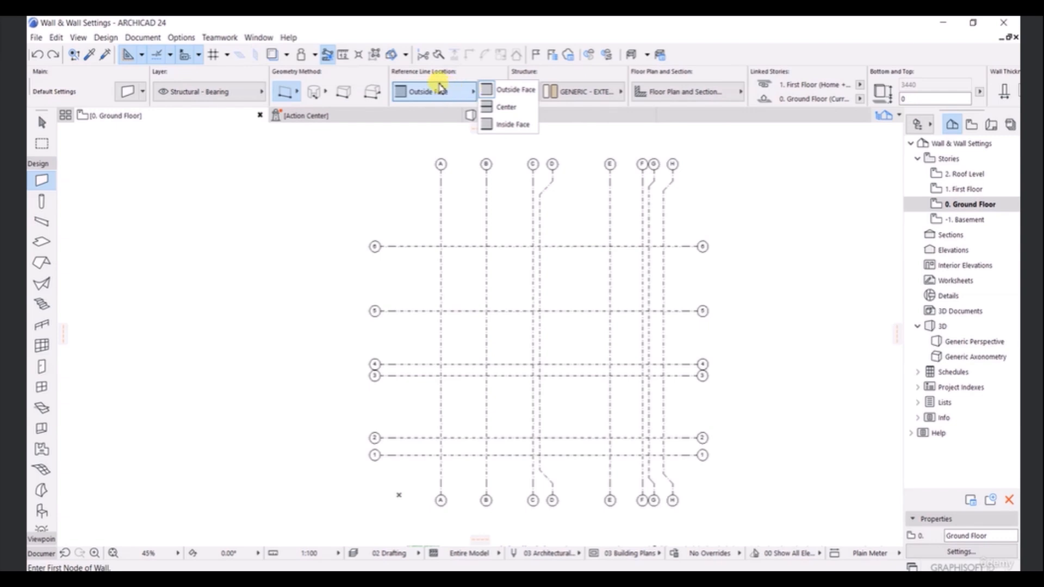
{"action": "left_click", "coordinate": [504, 107]}
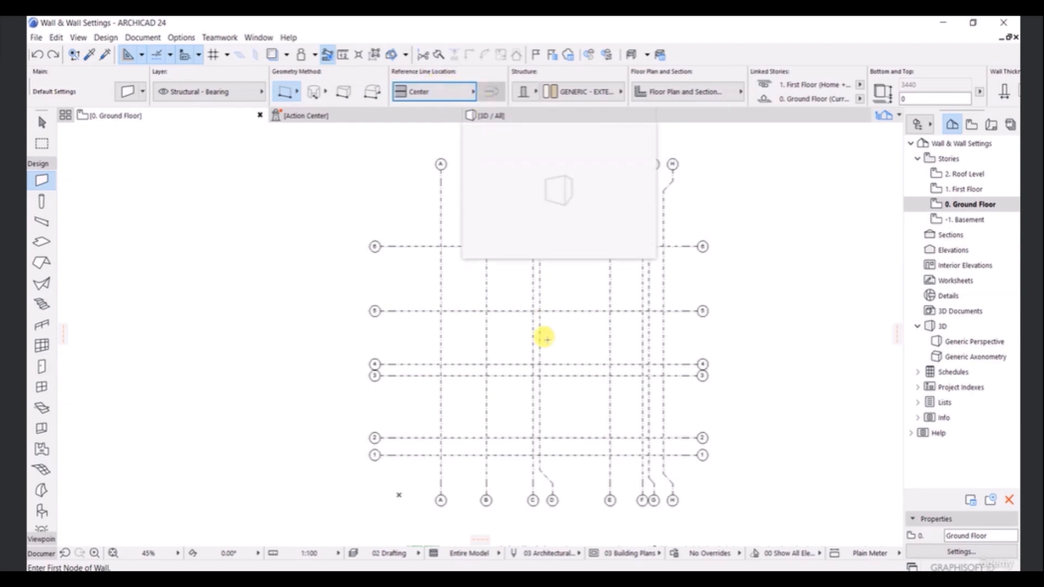
{"action": "scroll", "coordinate": [563, 416], "scroll_direction": "up", "scroll_amount": 4}
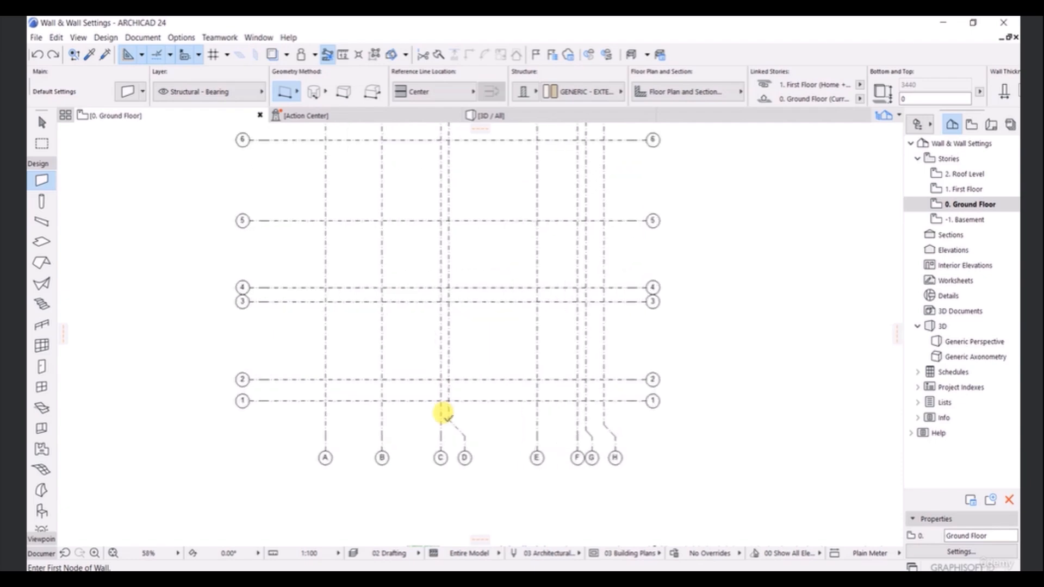
{"action": "scroll", "coordinate": [467, 400], "scroll_direction": "up", "scroll_amount": 6}
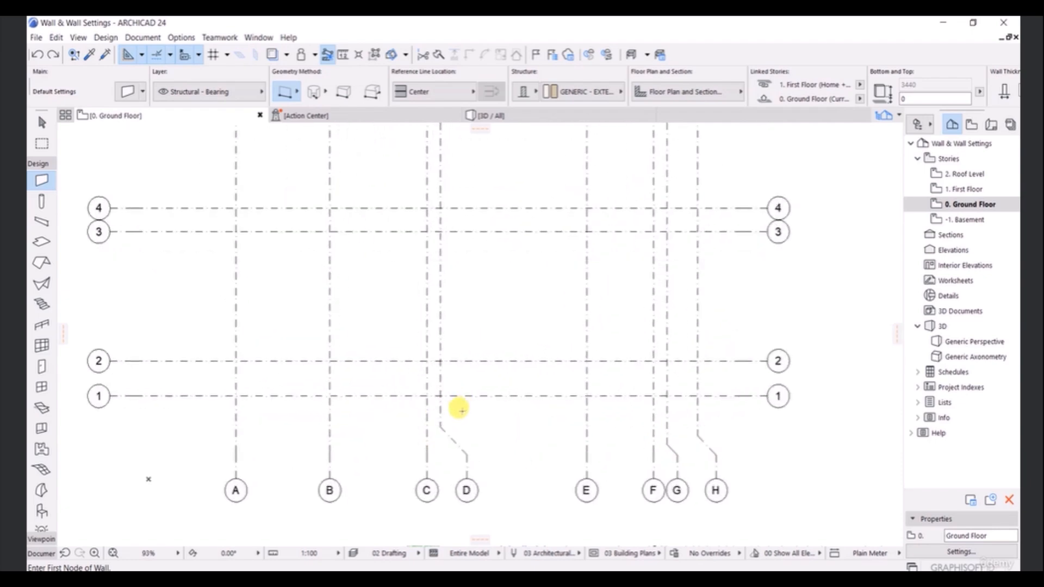
{"action": "left_click", "coordinate": [437, 395]}
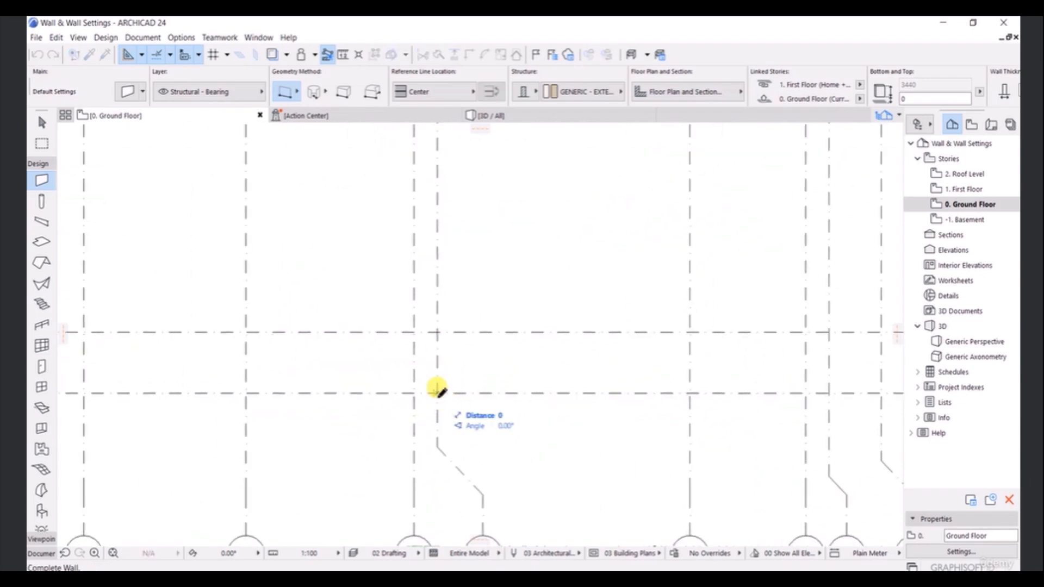
{"action": "scroll", "coordinate": [438, 201], "scroll_direction": "down", "scroll_amount": 1}
{"action": "scroll", "coordinate": [437, 202], "scroll_direction": "down", "scroll_amount": 4}
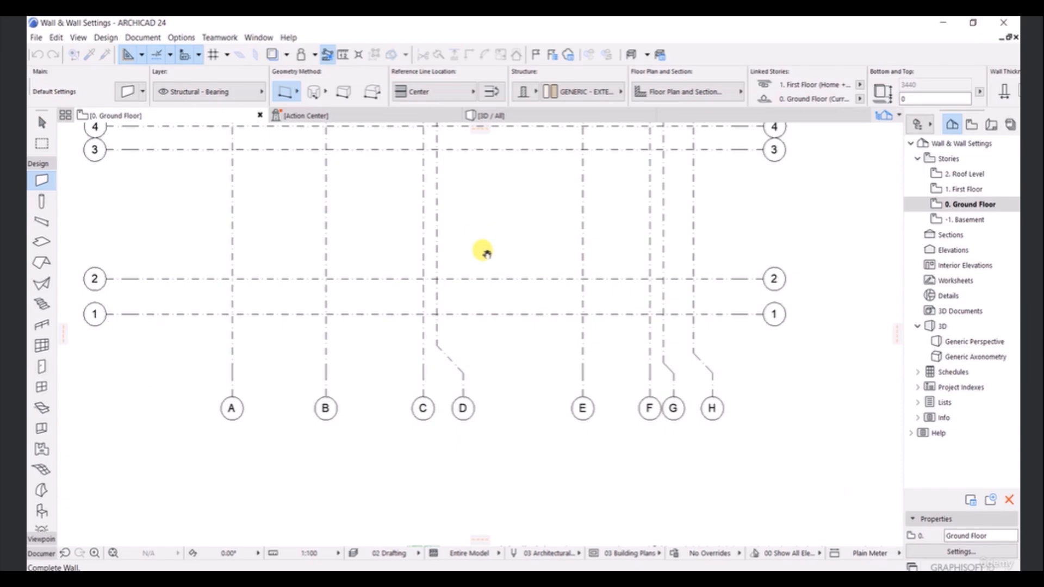
{"action": "middle_click_drag", "start_coordinate": [478, 234], "coordinate": [478, 303]}
{"action": "scroll", "coordinate": [473, 236], "scroll_direction": "down", "scroll_amount": 2}
{"action": "middle_click_drag", "start_coordinate": [473, 235], "coordinate": [468, 369]}
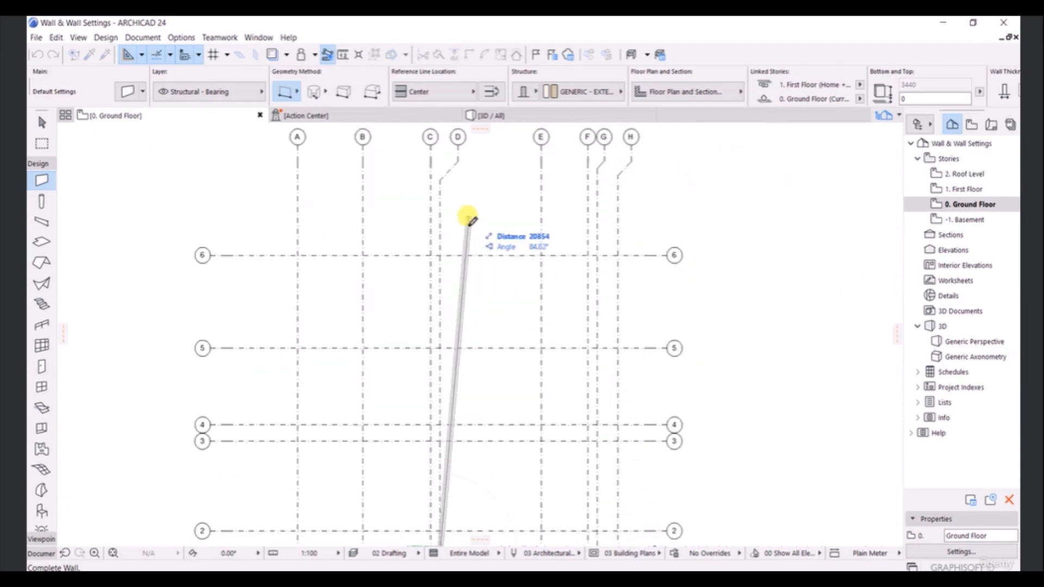
{"action": "scroll", "coordinate": [441, 251], "scroll_direction": "up", "scroll_amount": 2}
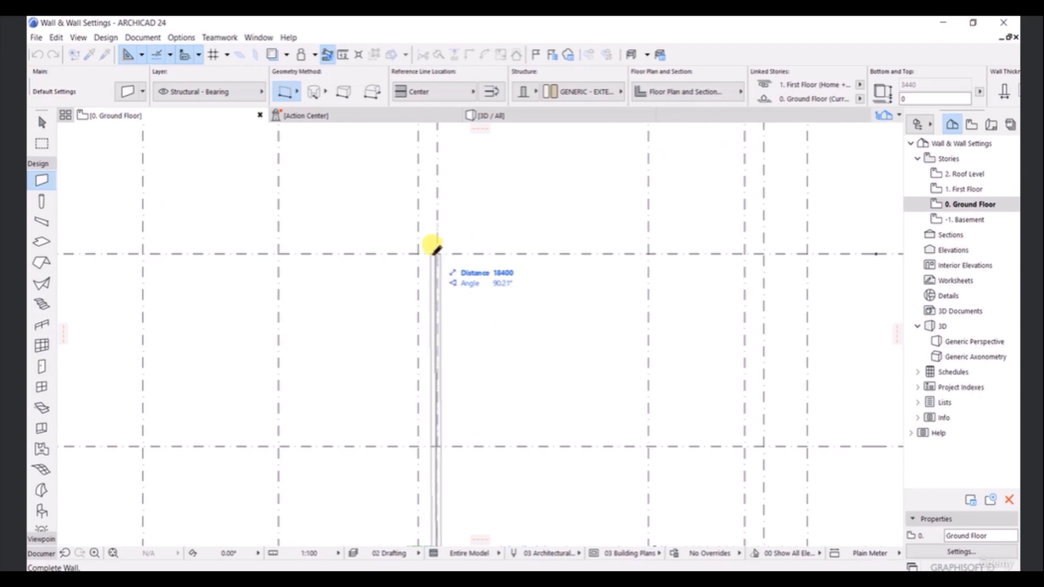
{"action": "left_click", "coordinate": [440, 253]}
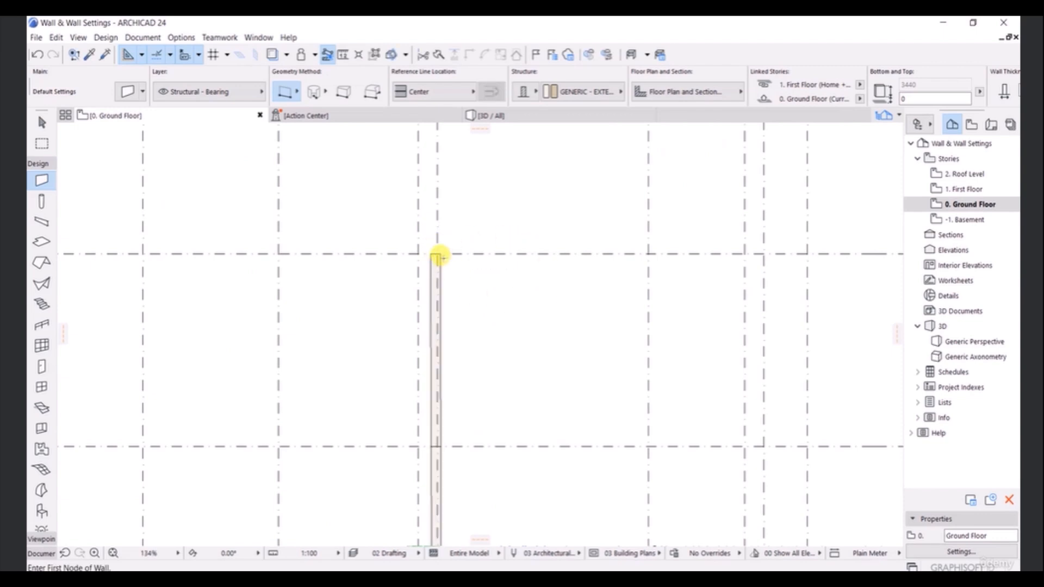
- Draw a wall along grid 6 from the end of the grid D wall to grid F
{"action": "left_click", "coordinate": [437, 253]}
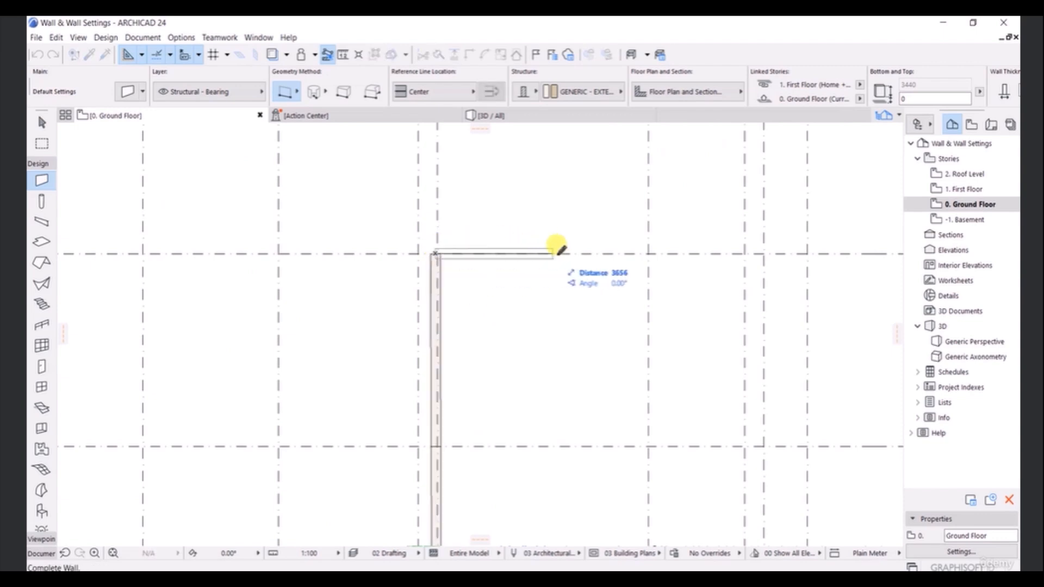
{"action": "scroll", "coordinate": [630, 247], "scroll_direction": "down", "scroll_amount": 2}
{"action": "middle_click_drag", "start_coordinate": [650, 244], "coordinate": [459, 256]}
{"action": "scroll", "coordinate": [474, 252], "scroll_direction": "down", "scroll_amount": 1}
{"action": "middle_click_drag", "start_coordinate": [479, 196], "coordinate": [482, 228]}
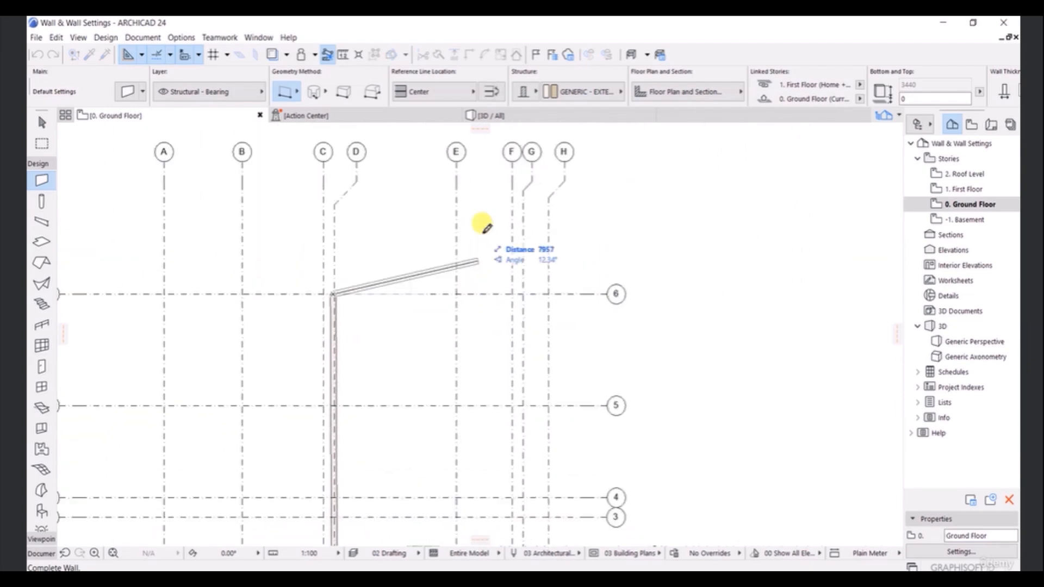
{"action": "middle_click_drag", "start_coordinate": [426, 287], "coordinate": [450, 283]}
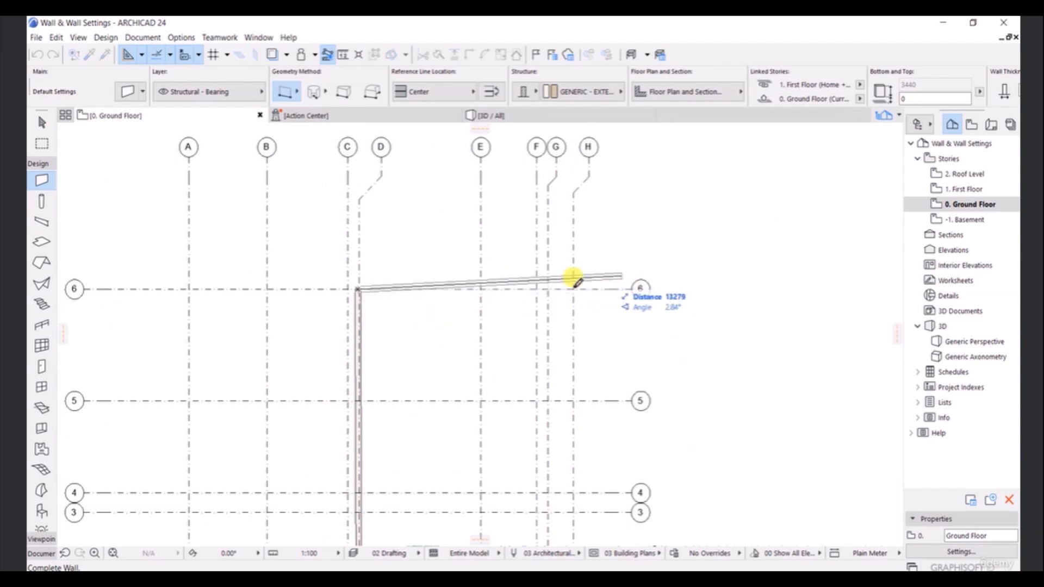
{"action": "double_click", "coordinate": [537, 288]}
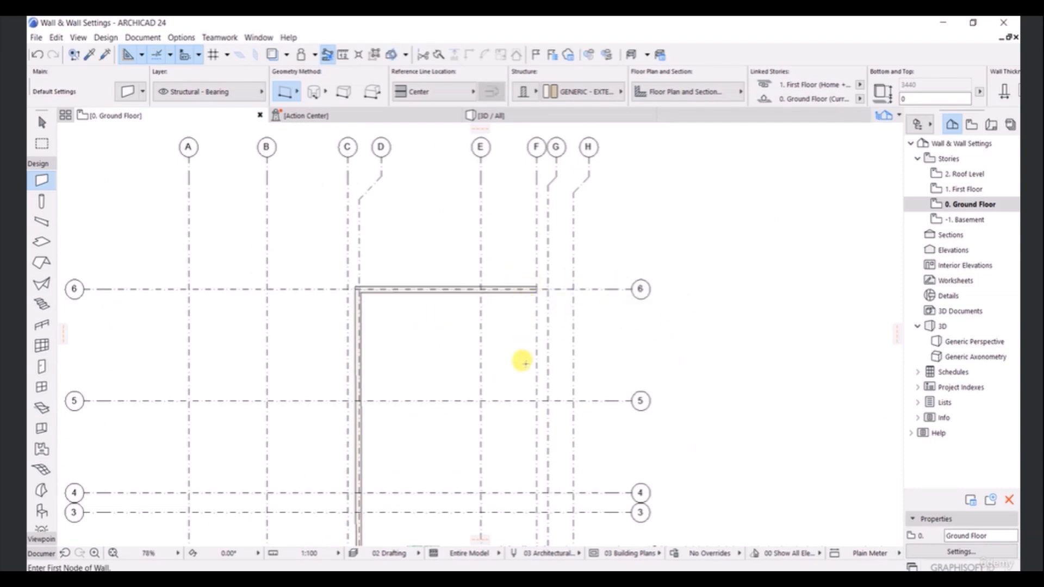
- Draw a wall along grid F from grid 6 down to grid 1
{"action": "scroll", "coordinate": [532, 299], "scroll_direction": "up", "scroll_amount": 3}
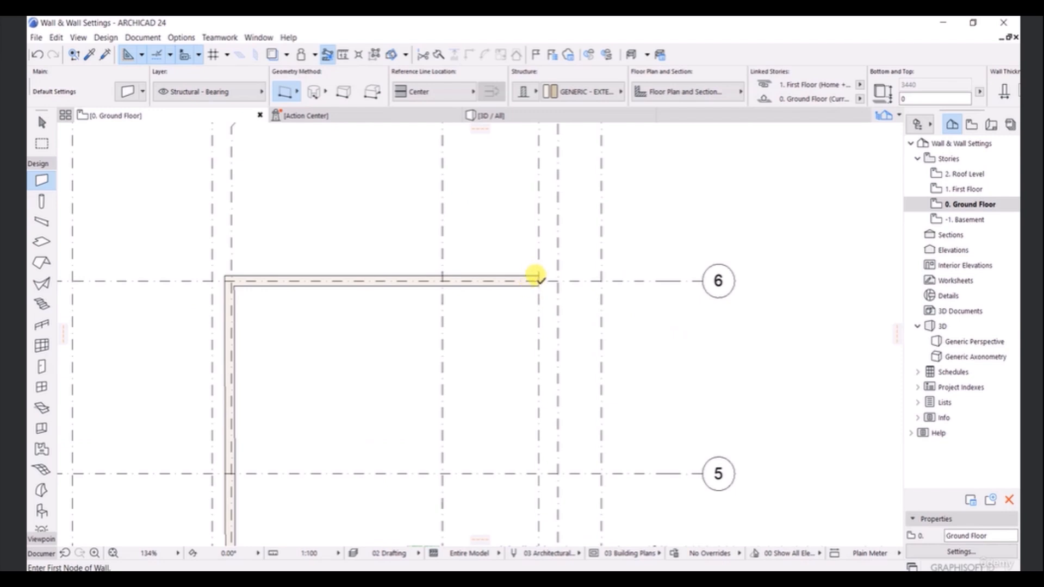
{"action": "left_click", "coordinate": [538, 278]}
{"action": "middle_click_drag", "start_coordinate": [534, 380], "coordinate": [528, 256]}
{"action": "middle_click_drag", "start_coordinate": [532, 361], "coordinate": [532, 174]}
{"action": "scroll", "coordinate": [530, 392], "scroll_direction": "down", "scroll_amount": 1}
{"action": "middle_click_drag", "start_coordinate": [527, 383], "coordinate": [523, 267]}
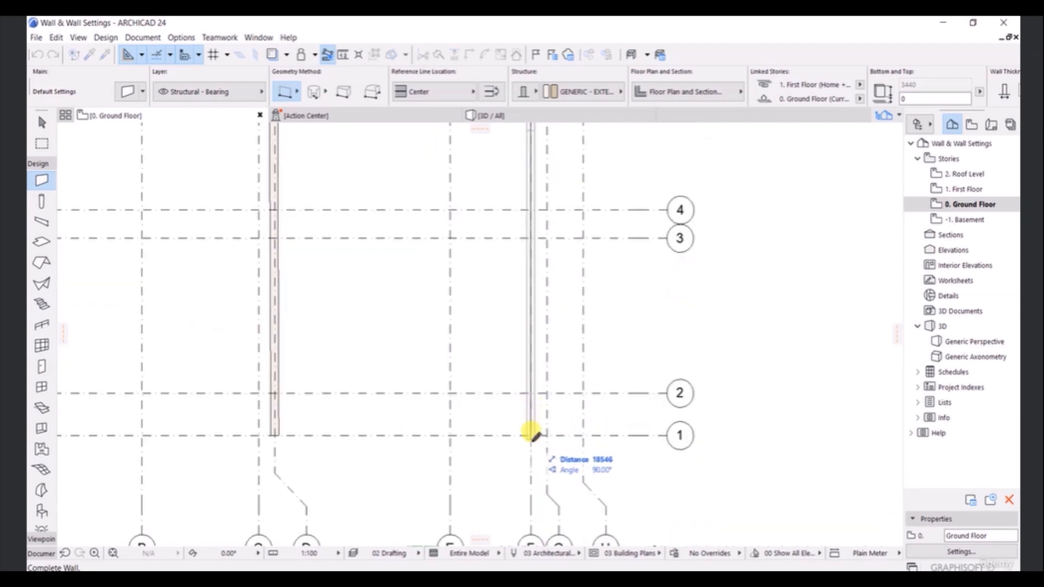
{"action": "left_click", "coordinate": [531, 433]}
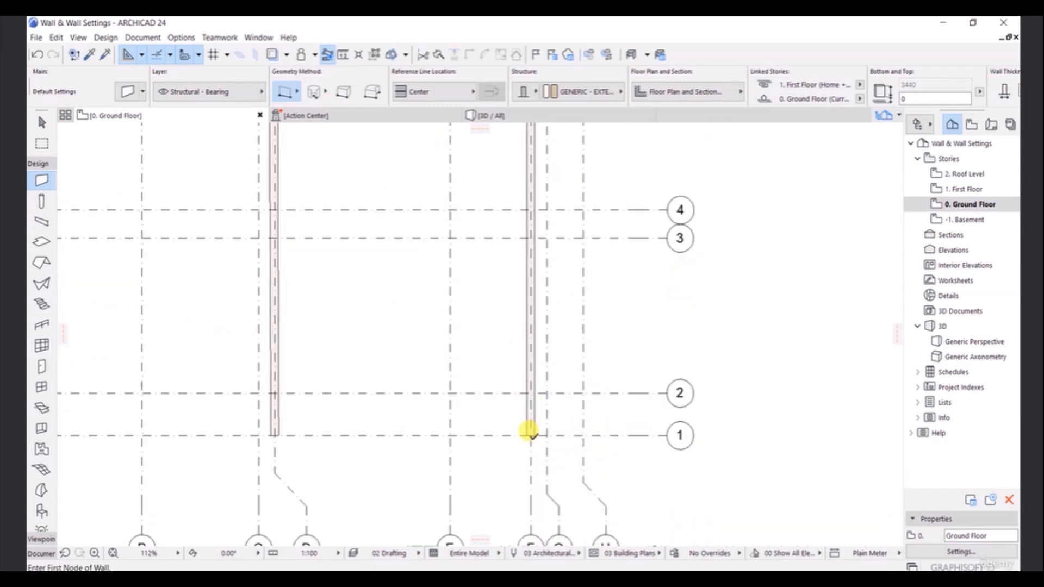
- Close the wall rectangle with a wall along grid 1 from grid F back to grid D
{"action": "scroll", "coordinate": [538, 433], "scroll_direction": "up", "scroll_amount": 3}
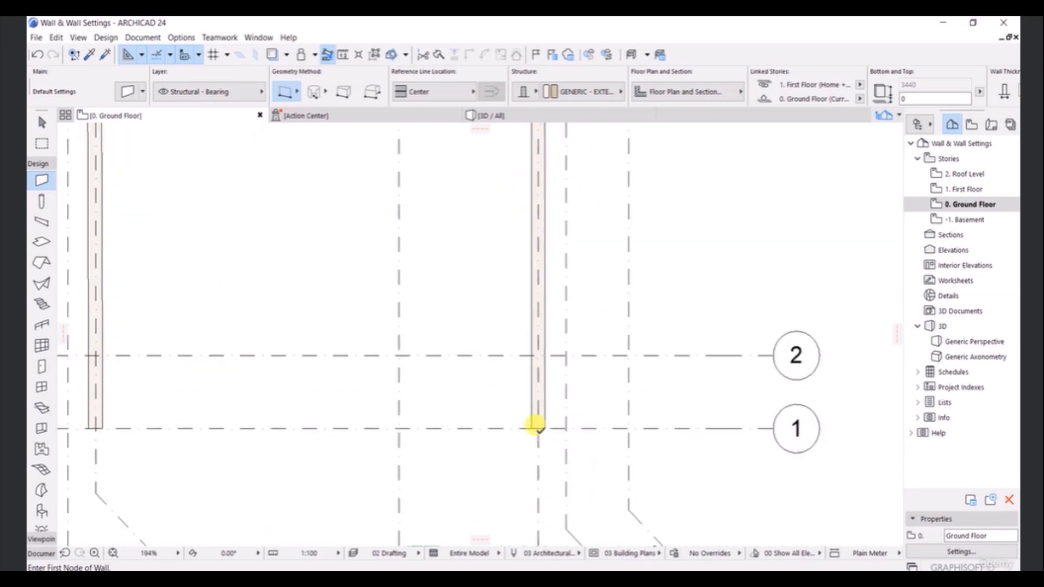
{"action": "left_click", "coordinate": [538, 428]}
{"action": "middle_click_drag", "start_coordinate": [331, 429], "coordinate": [426, 421]}
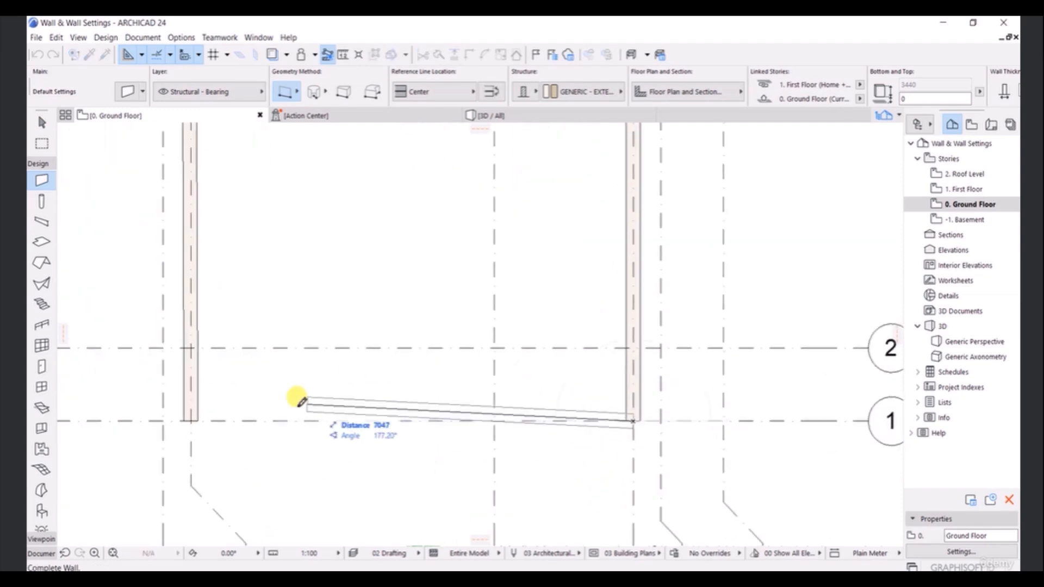
{"action": "left_click", "coordinate": [190, 420]}
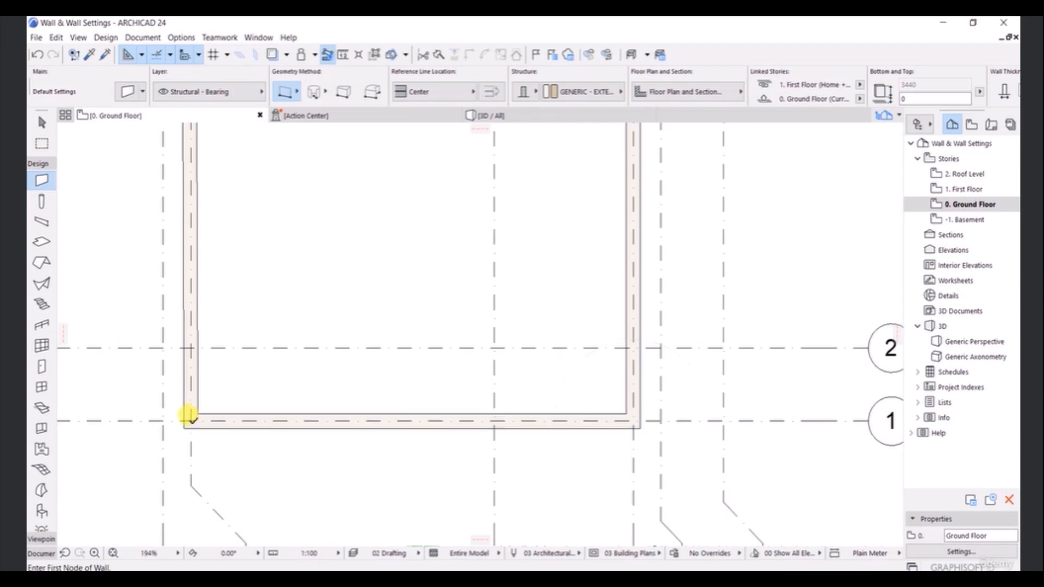
- Examine the grid D wall at its corner with grid 6 and where it crosses grid 5
{"action": "scroll", "coordinate": [315, 308], "scroll_direction": "down", "scroll_amount": 2}
{"action": "scroll", "coordinate": [395, 263], "scroll_direction": "down", "scroll_amount": 1}
{"action": "middle_click_drag", "start_coordinate": [410, 281], "coordinate": [425, 423]}
{"action": "mouse_move", "coordinate": [387, 238]}
{"action": "middle_mouse_down"}
{"action": "mouse_move", "coordinate": [400, 347]}
{"action": "mouse_move", "coordinate": [392, 396]}
{"action": "middle_mouse_up"}
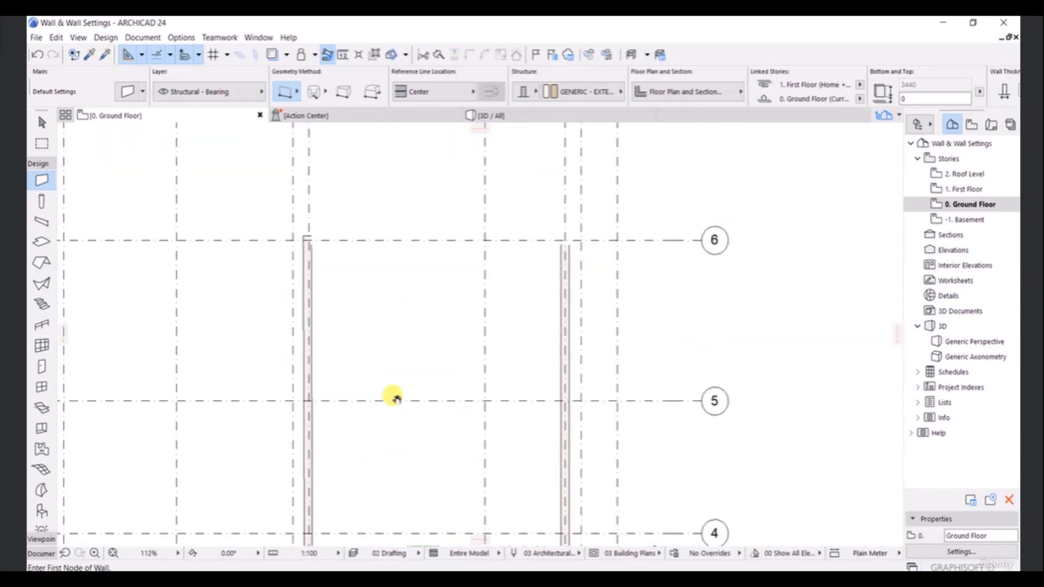
{"action": "scroll", "coordinate": [326, 280], "scroll_direction": "up", "scroll_amount": 2}
{"action": "scroll", "coordinate": [317, 284], "scroll_direction": "up", "scroll_amount": 4}
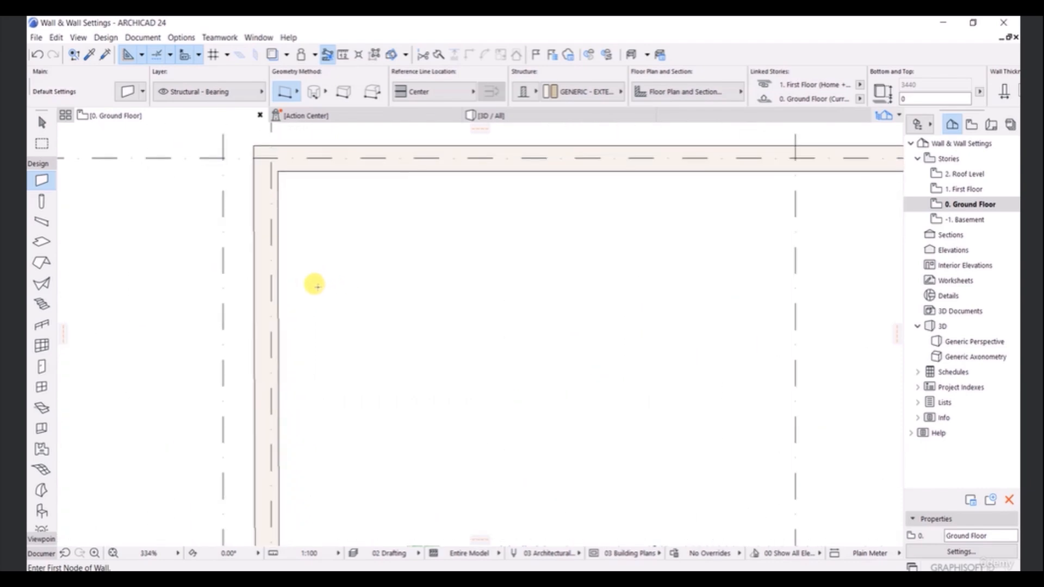
{"action": "scroll", "coordinate": [314, 284], "scroll_direction": "down", "scroll_amount": 4}
{"action": "middle_click_drag", "start_coordinate": [337, 324], "coordinate": [365, 249]}
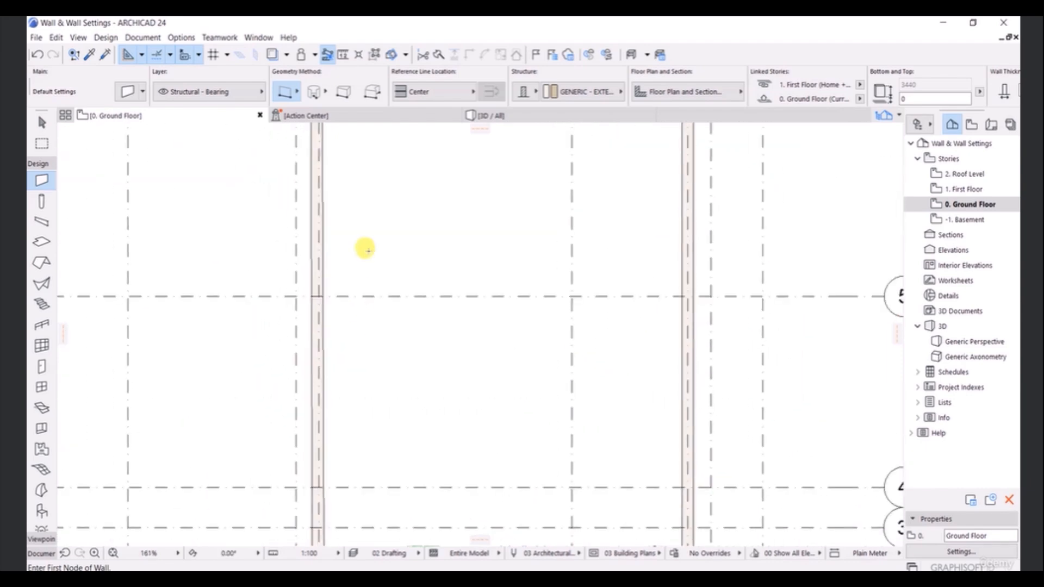
{"action": "scroll", "coordinate": [347, 245], "scroll_direction": "up", "scroll_amount": 6}
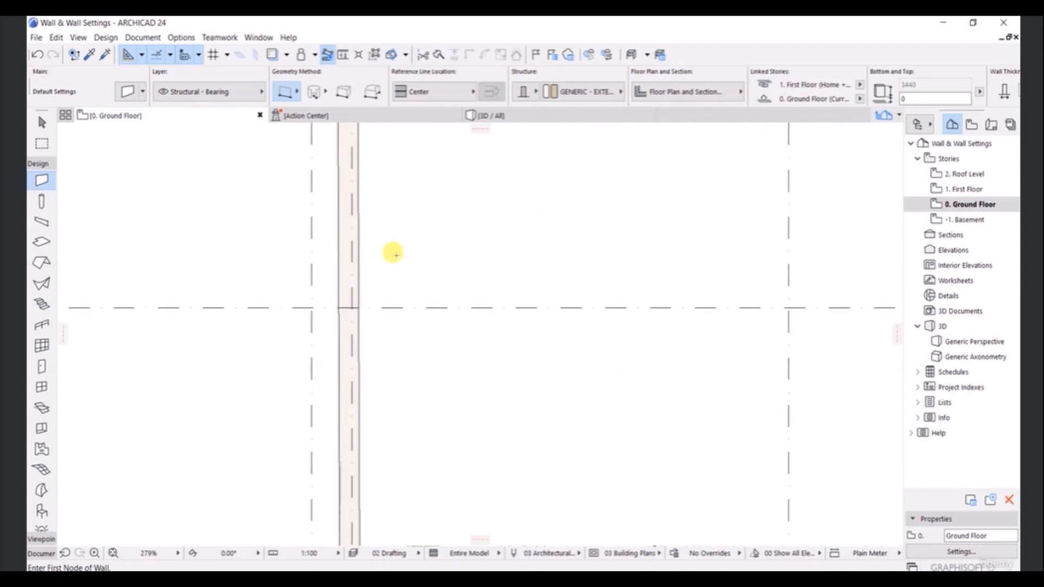
{"action": "scroll", "coordinate": [393, 253], "scroll_direction": "down", "scroll_amount": 8}
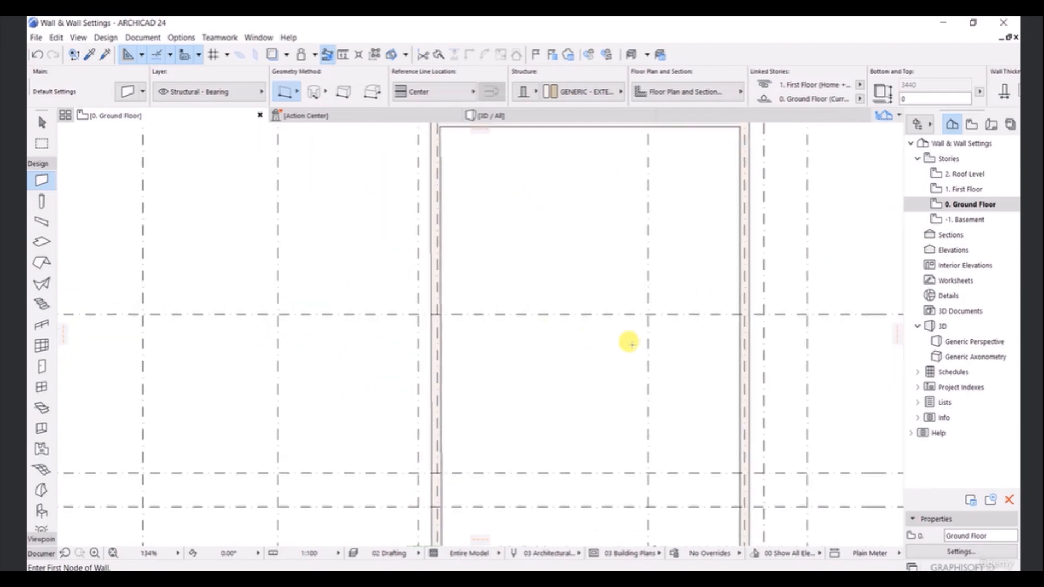
- Examine the wall corner at grids D and 1 and the gap between the wall and grid C
{"action": "middle_click_drag", "start_coordinate": [478, 312], "coordinate": [505, 229]}
{"action": "middle_click_drag", "start_coordinate": [426, 445], "coordinate": [450, 395]}
{"action": "scroll", "coordinate": [380, 481], "scroll_direction": "up", "scroll_amount": 5}
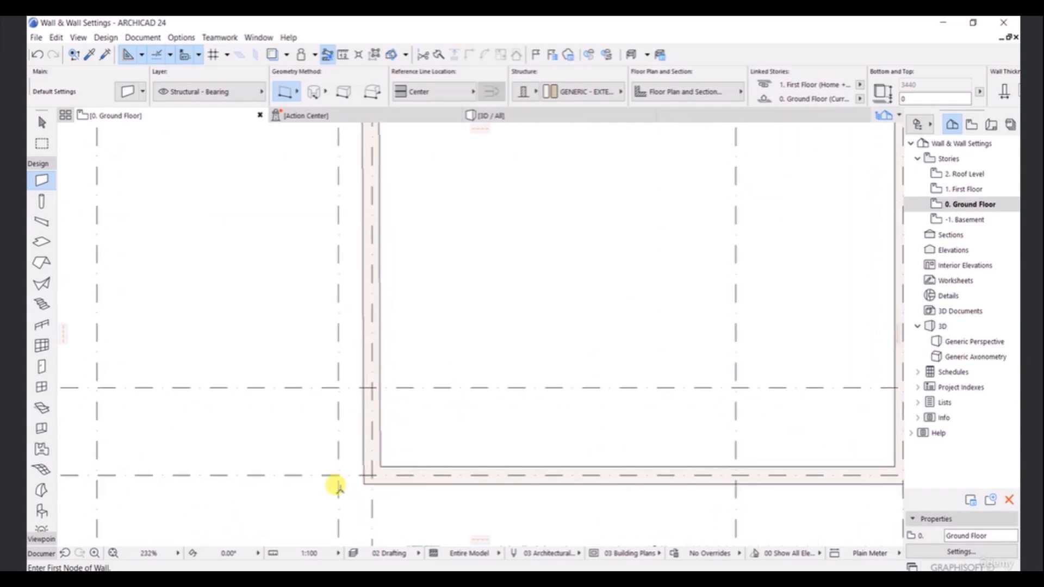
{"action": "scroll", "coordinate": [428, 473], "scroll_direction": "up", "scroll_amount": 4}
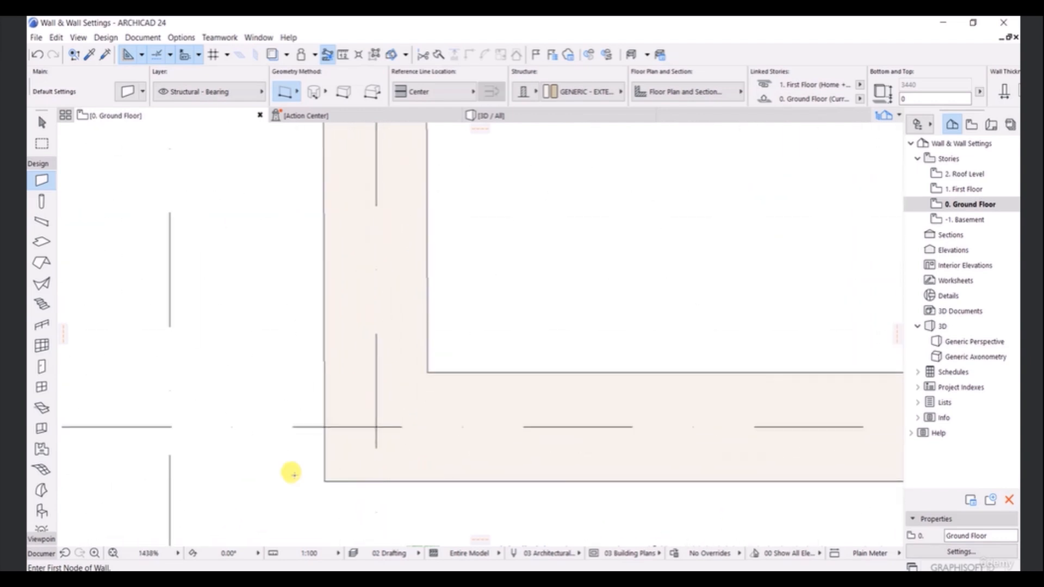
{"action": "scroll", "coordinate": [445, 391], "scroll_direction": "down", "scroll_amount": 8}
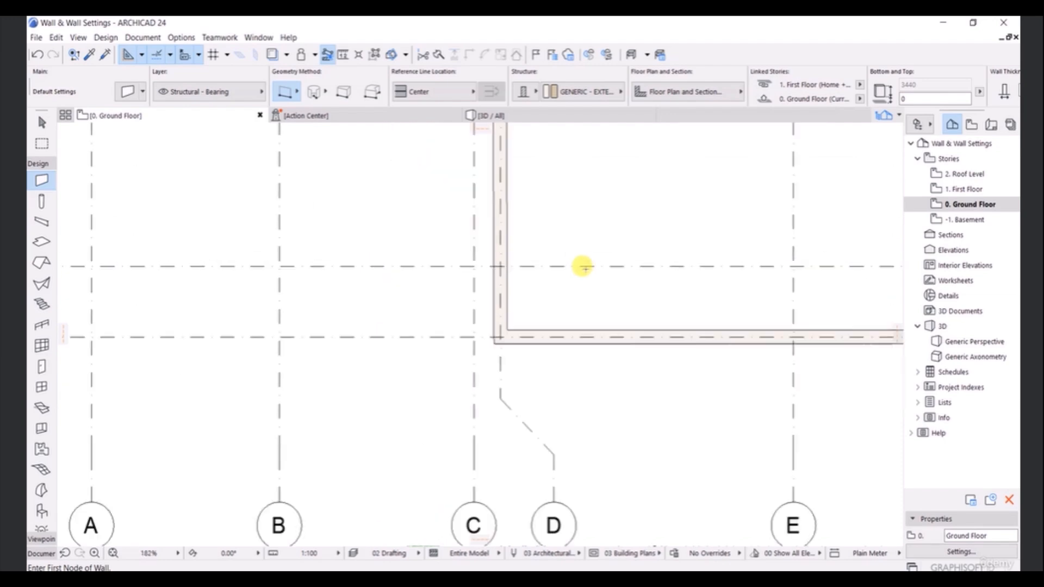
{"action": "scroll", "coordinate": [616, 233], "scroll_direction": "down", "scroll_amount": 2}
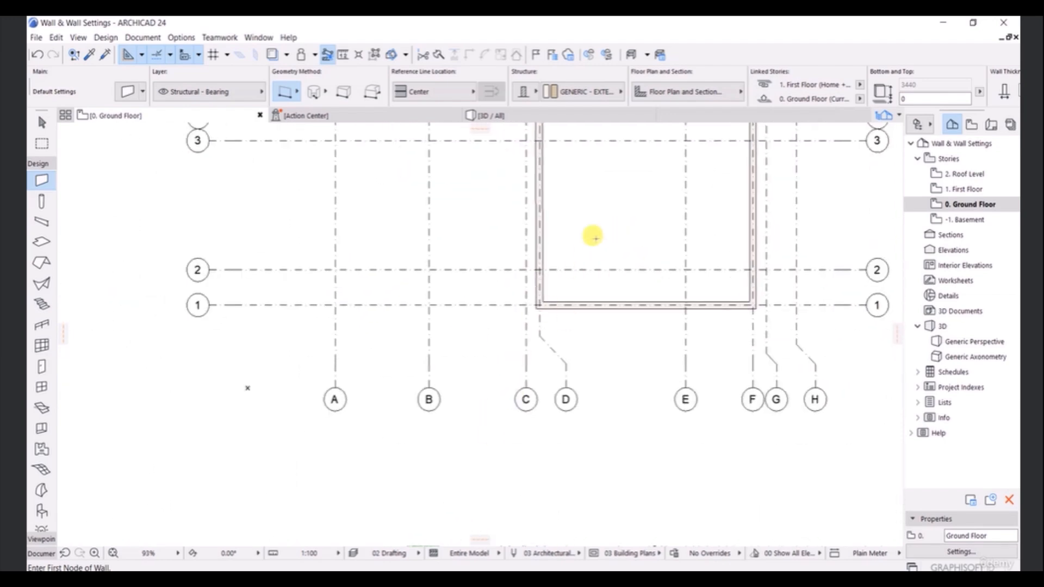
{"action": "middle_click_drag", "start_coordinate": [592, 233], "coordinate": [459, 431]}
{"action": "middle_click_drag", "start_coordinate": [497, 315], "coordinate": [477, 401]}
{"action": "scroll", "coordinate": [478, 401], "scroll_direction": "down", "scroll_amount": 1}
{"action": "middle_click_drag", "start_coordinate": [487, 344], "coordinate": [511, 271]}
{"action": "scroll", "coordinate": [391, 438], "scroll_direction": "up", "scroll_amount": 6}
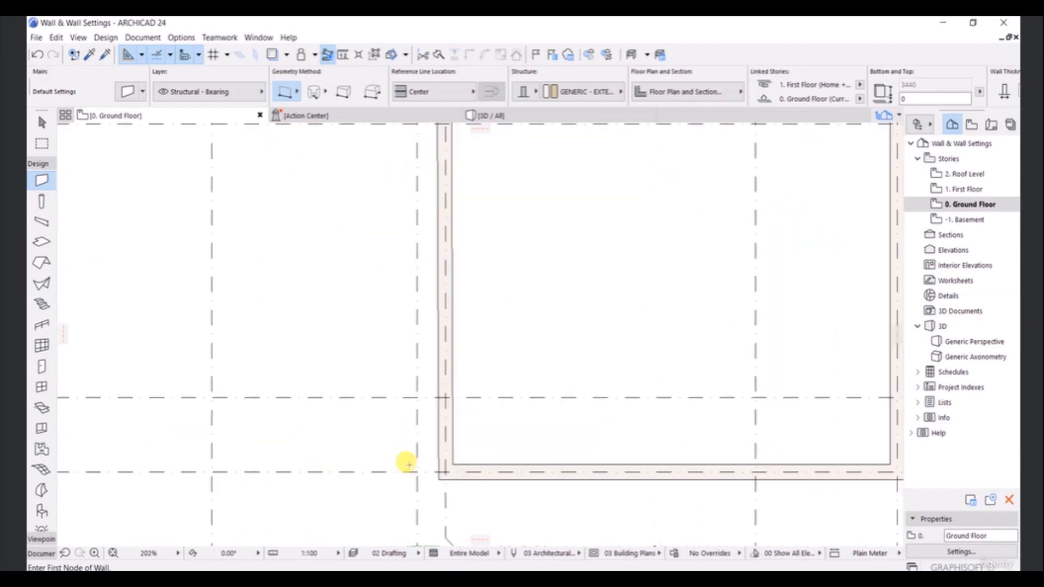
{"action": "scroll", "coordinate": [459, 320], "scroll_direction": "up", "scroll_amount": 3}
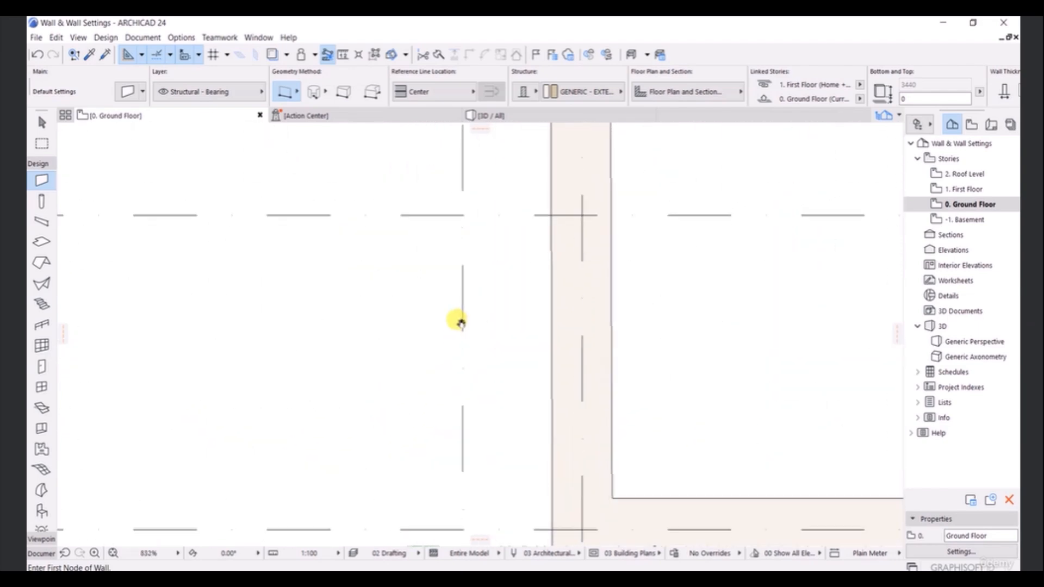
{"action": "scroll", "coordinate": [498, 355], "scroll_direction": "down", "scroll_amount": 2}
{"action": "middle_click_drag", "start_coordinate": [506, 384], "coordinate": [505, 309]}
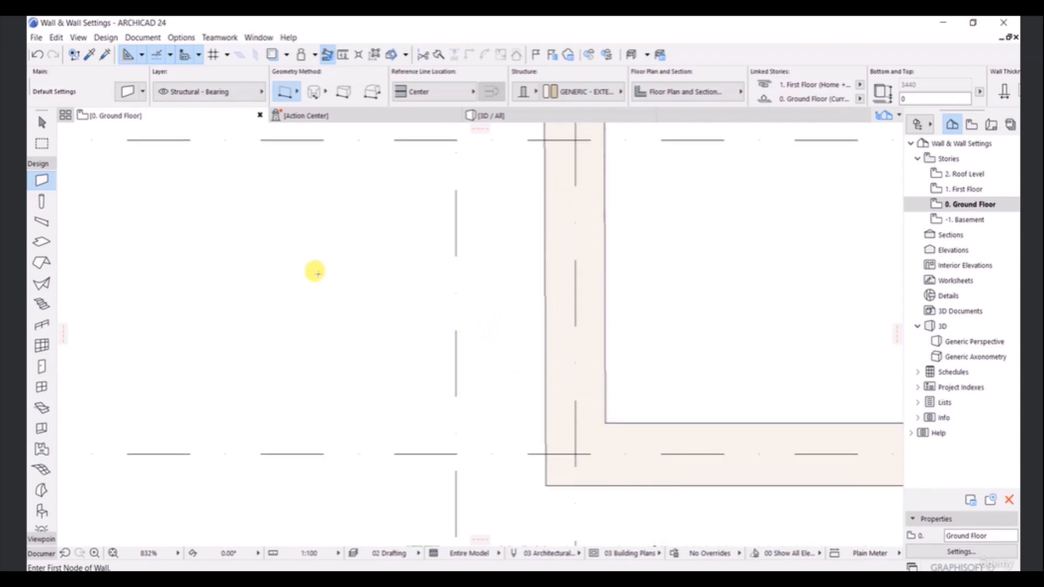
- Set the default wall thickness to 150
{"action": "double_click", "coordinate": [42, 181]}
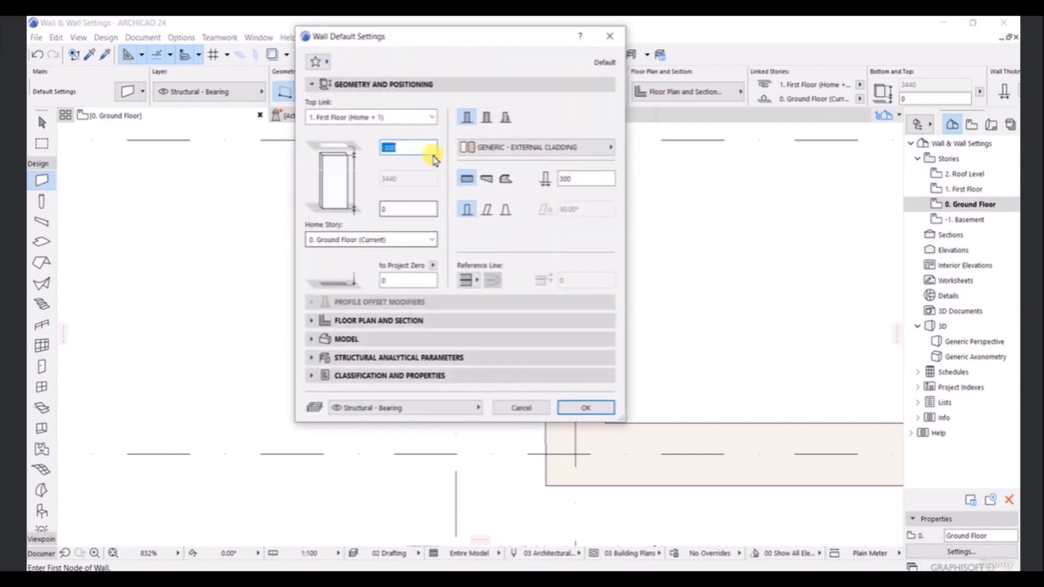
{"action": "double_click", "coordinate": [584, 179]}
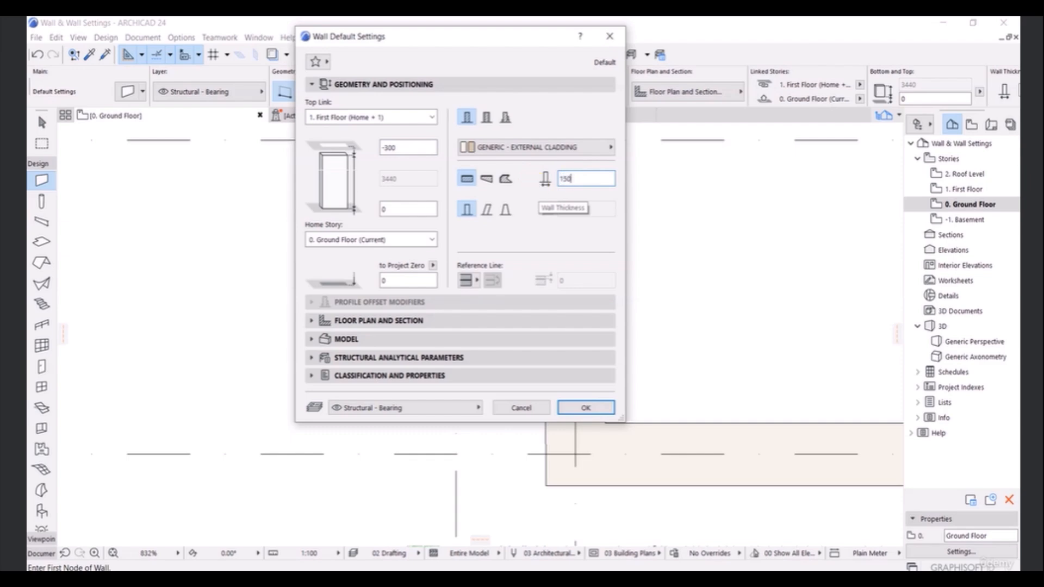
{"action": "key", "text": "Return"}
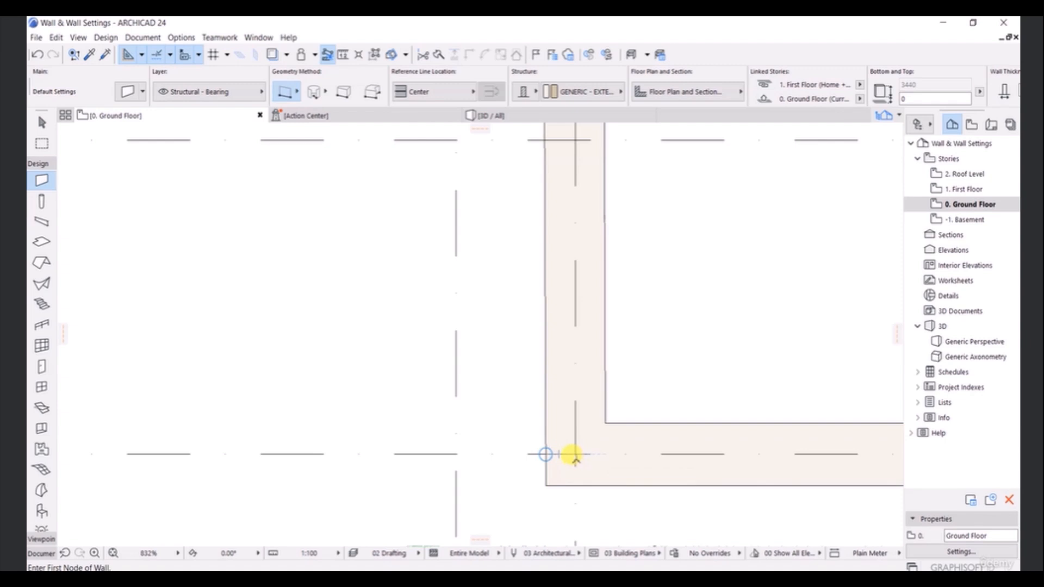
- Set the wall's reference line location to Outside Face and cancel the wall started at the grid D corner
{"action": "left_click", "coordinate": [546, 454]}
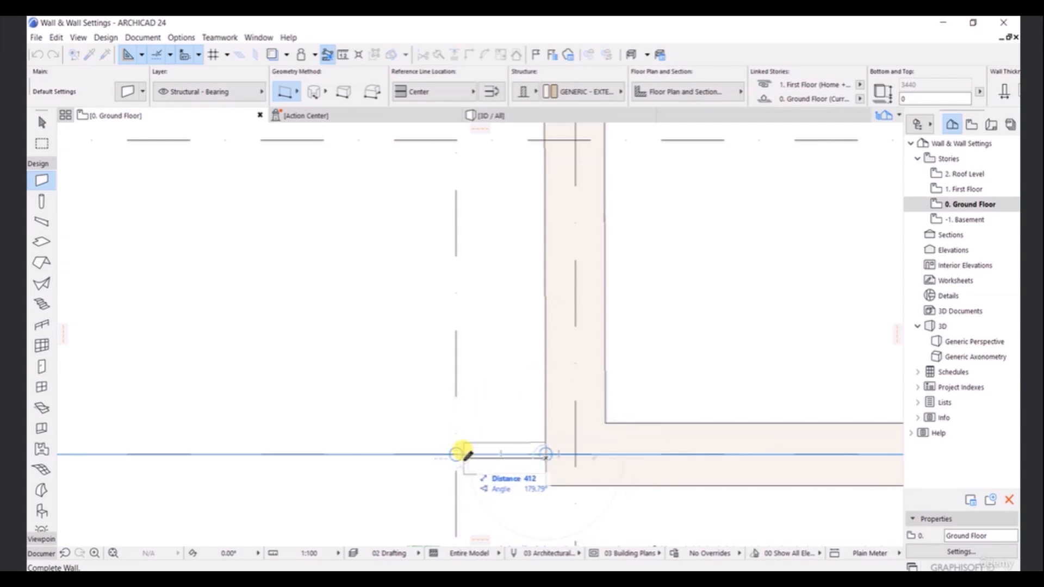
{"action": "left_click", "coordinate": [460, 96]}
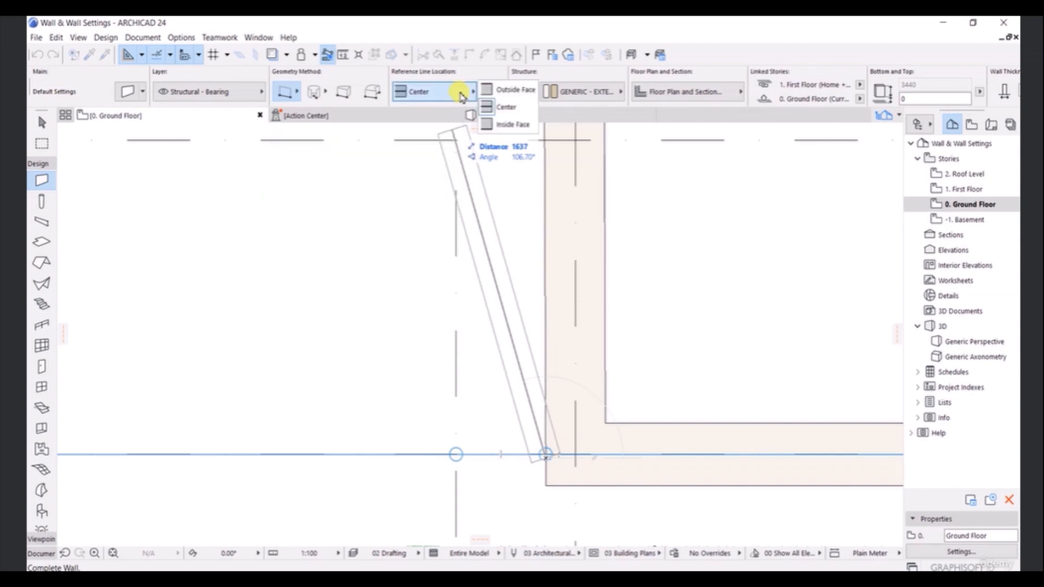
{"action": "left_click", "coordinate": [508, 90]}
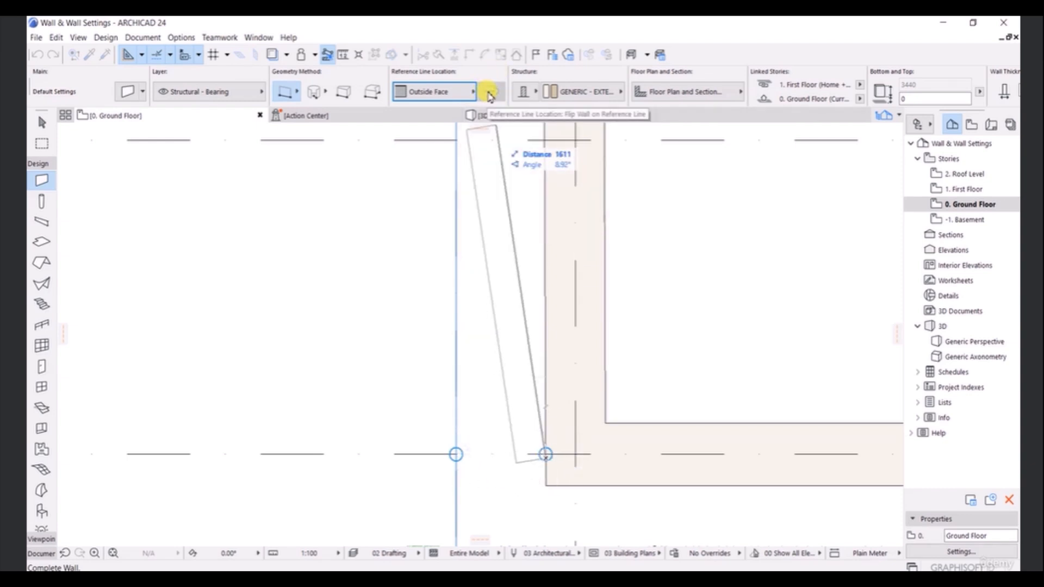
{"action": "left_click", "coordinate": [456, 453]}
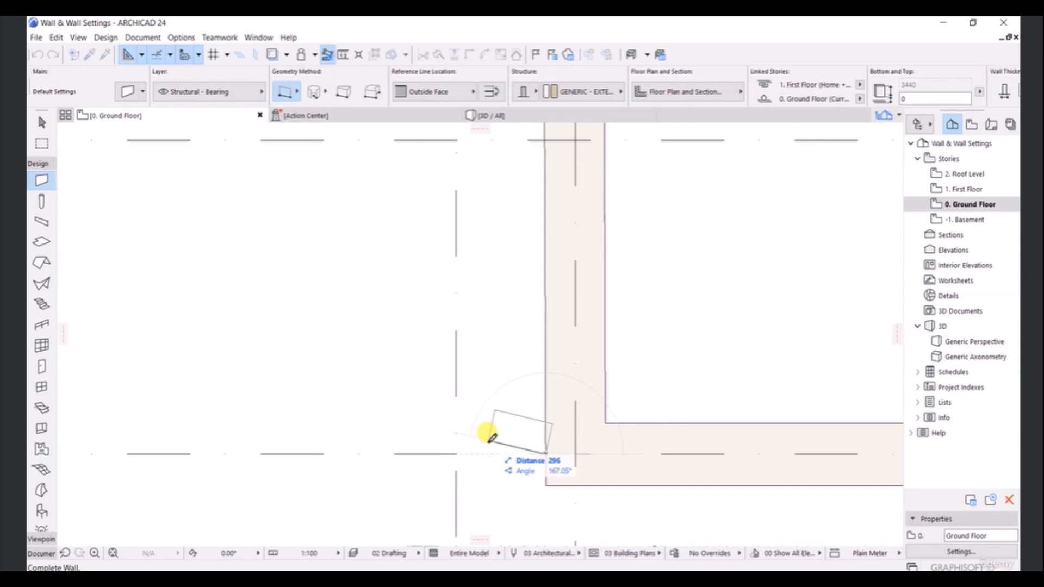
{"action": "key", "text": "Escape"}
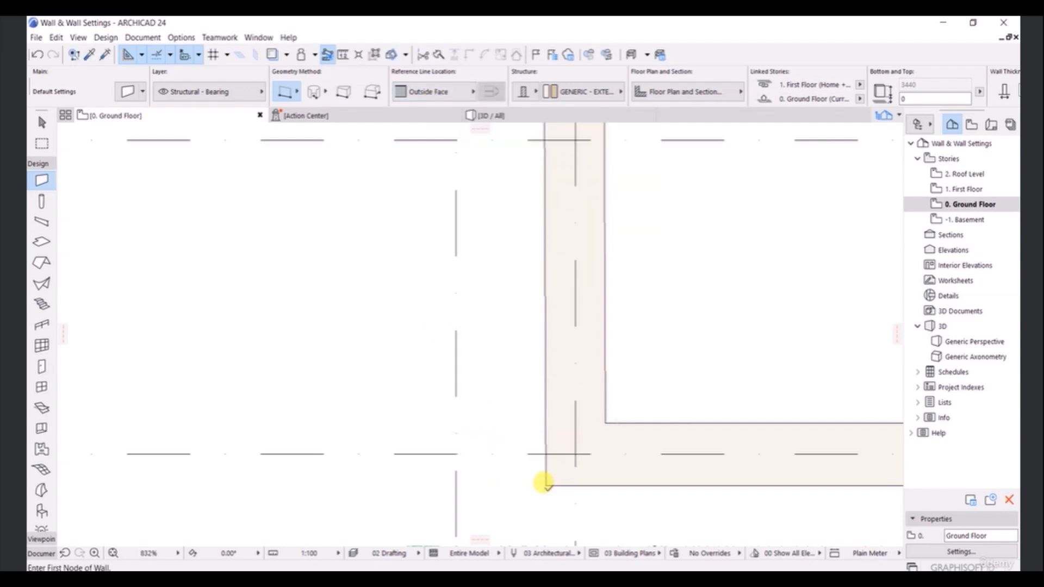
- Draw a short wall from the outer corner at grids D and 1 to grid C, and a 2200 long wall up along grid C
{"action": "left_click", "coordinate": [545, 484]}
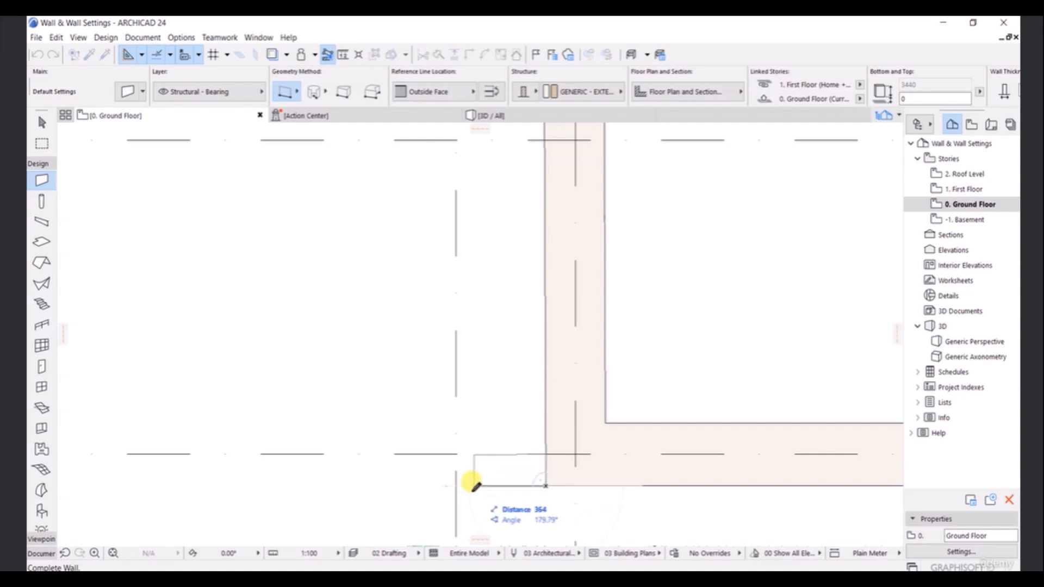
{"action": "left_click", "coordinate": [456, 485]}
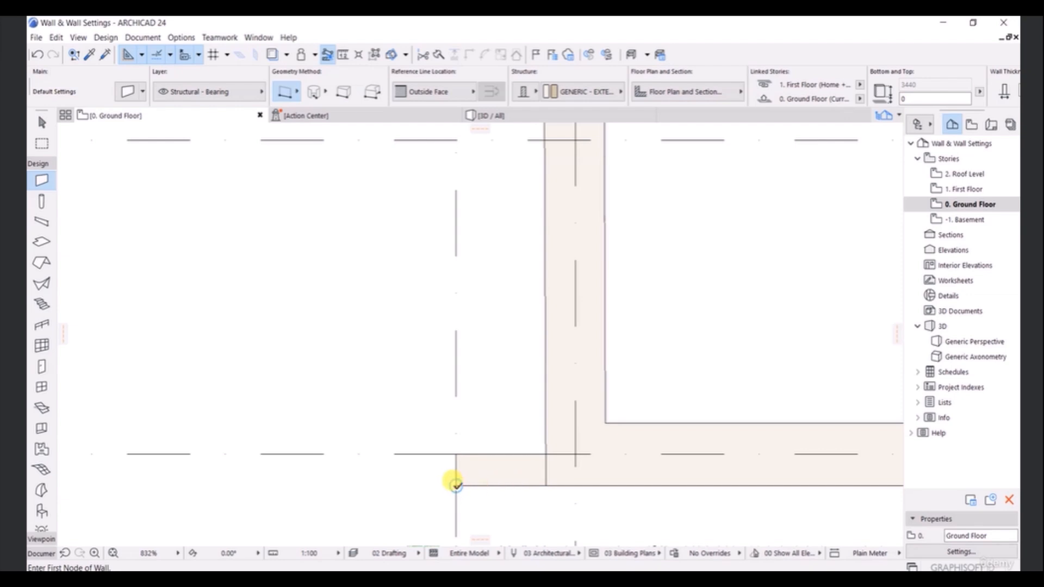
{"action": "left_click", "coordinate": [455, 484]}
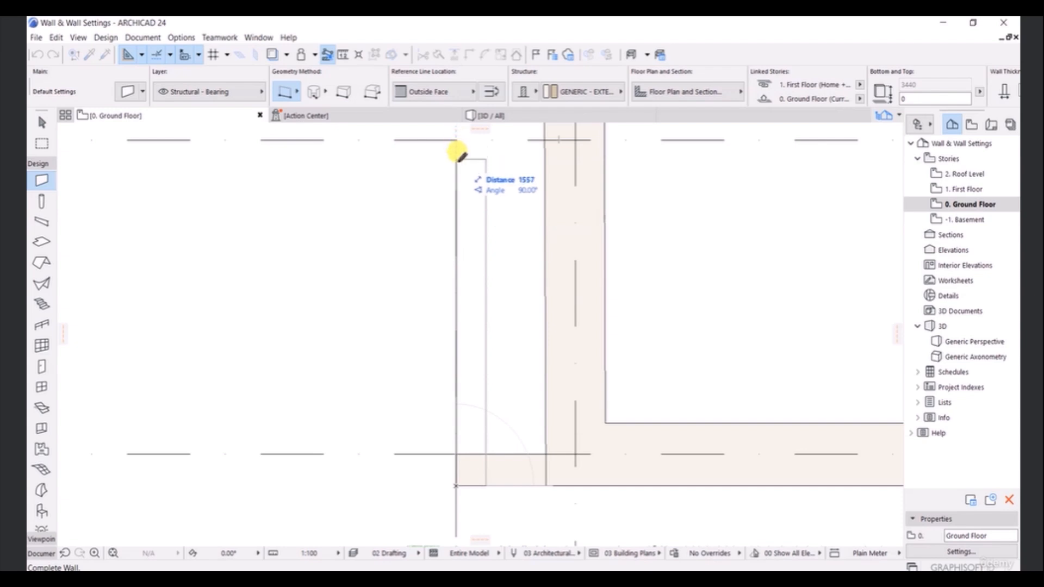
{"action": "type", "text": "22"}
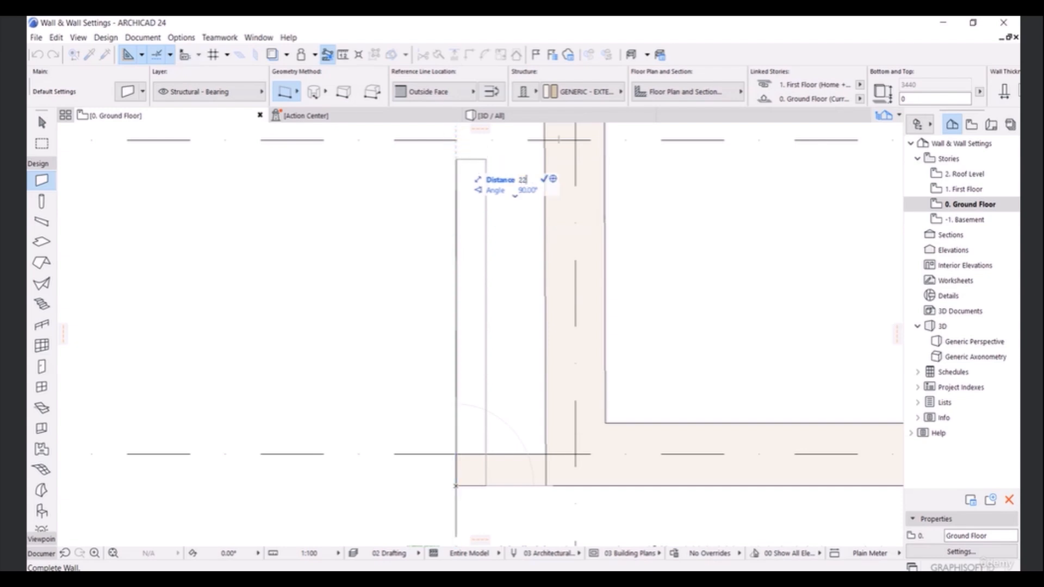
{"action": "type", "text": "00"}
{"action": "key", "text": "Return"}
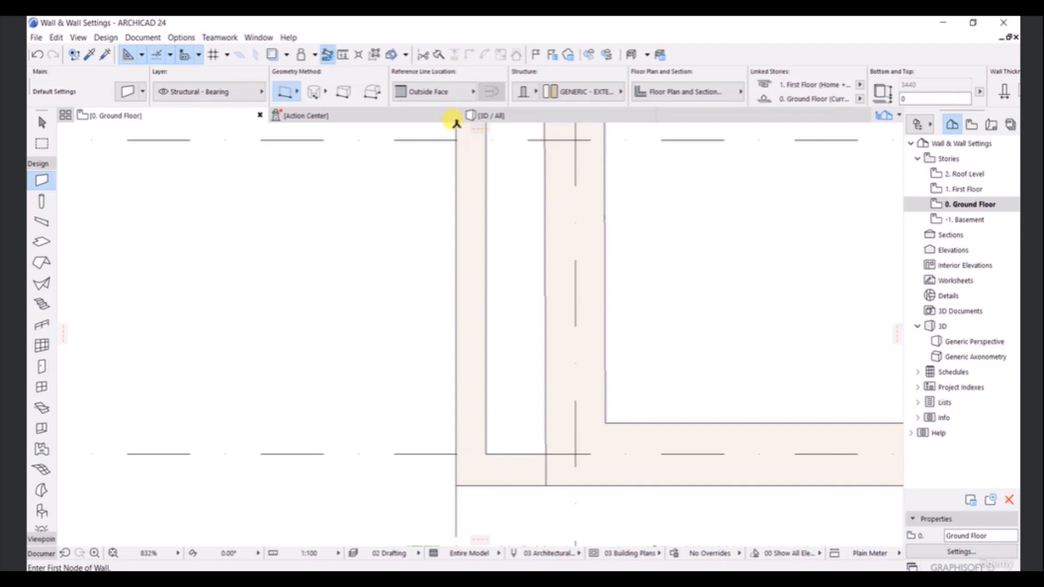
- Draw a wall from the upper end of the grid C wall across to the centreline of the grid D wall
{"action": "middle_click_drag", "start_coordinate": [503, 243], "coordinate": [473, 389]}
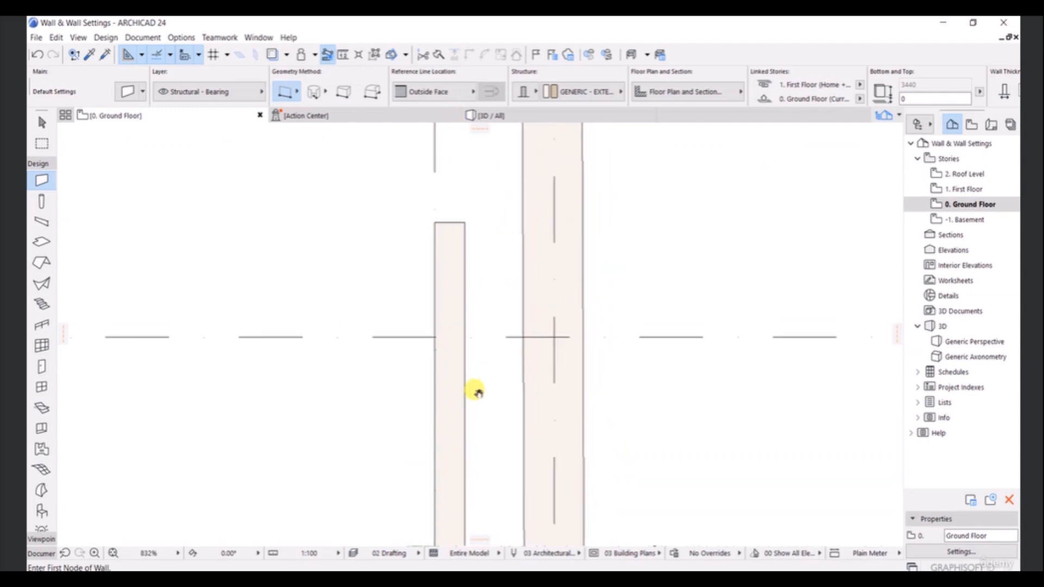
{"action": "left_click", "coordinate": [434, 223]}
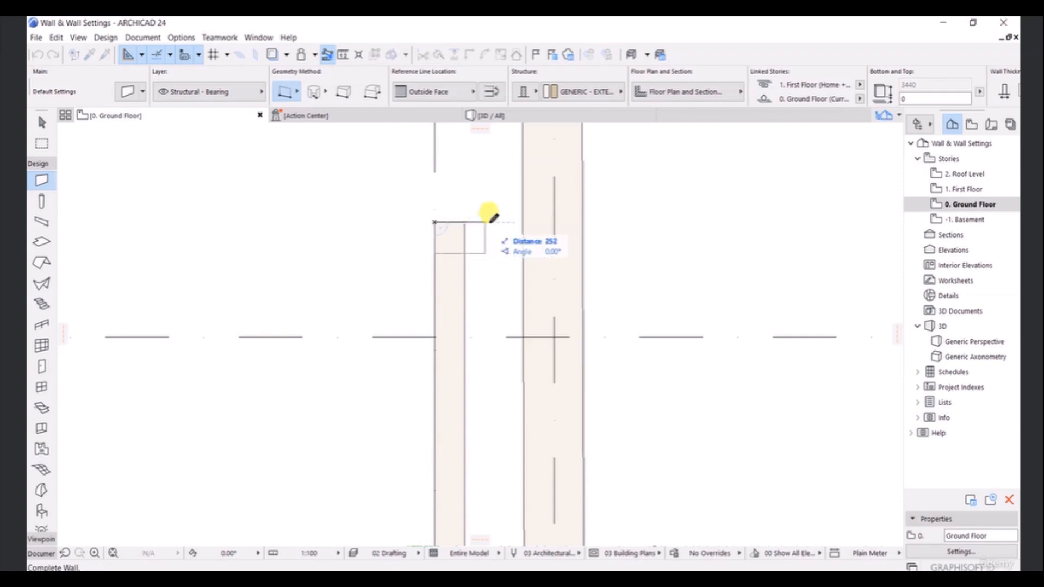
{"action": "left_click", "coordinate": [555, 222]}
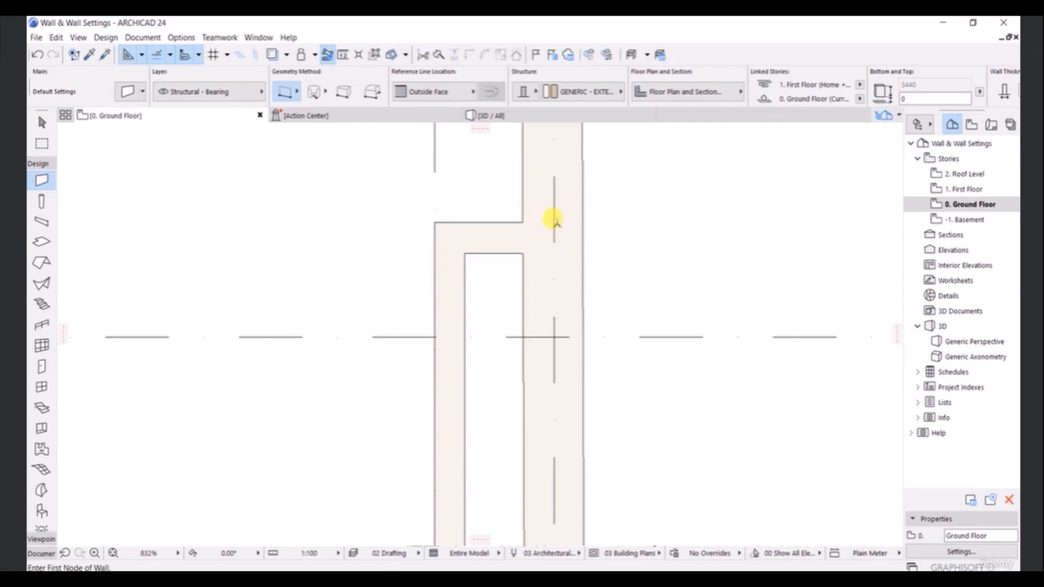
- Compare the reference lines of the short lower wall and the grid D wall where they meet
{"action": "scroll", "coordinate": [514, 306], "scroll_direction": "up", "scroll_amount": 4}
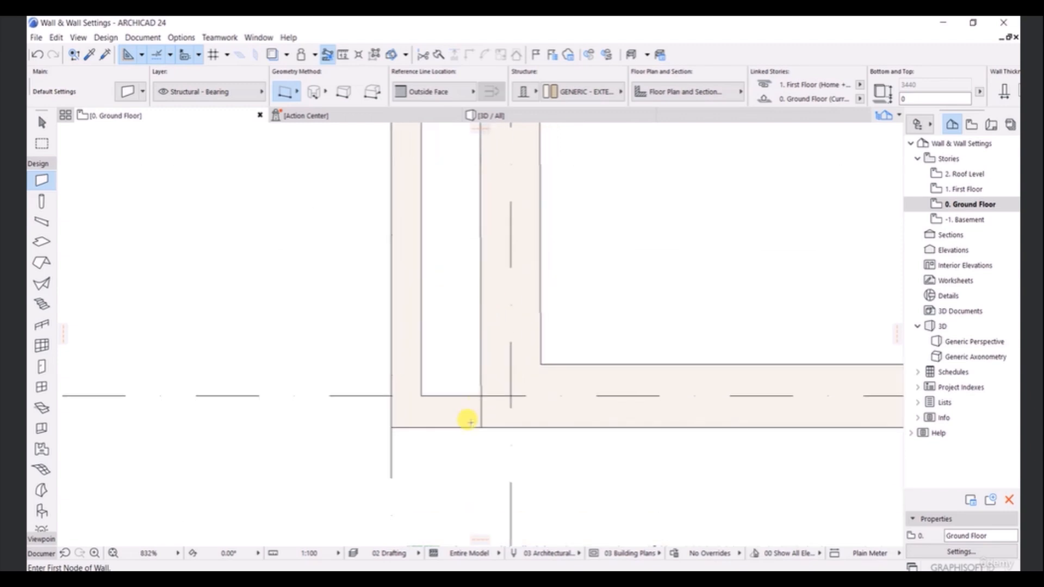
{"action": "scroll", "coordinate": [477, 416], "scroll_direction": "up", "scroll_amount": 1}
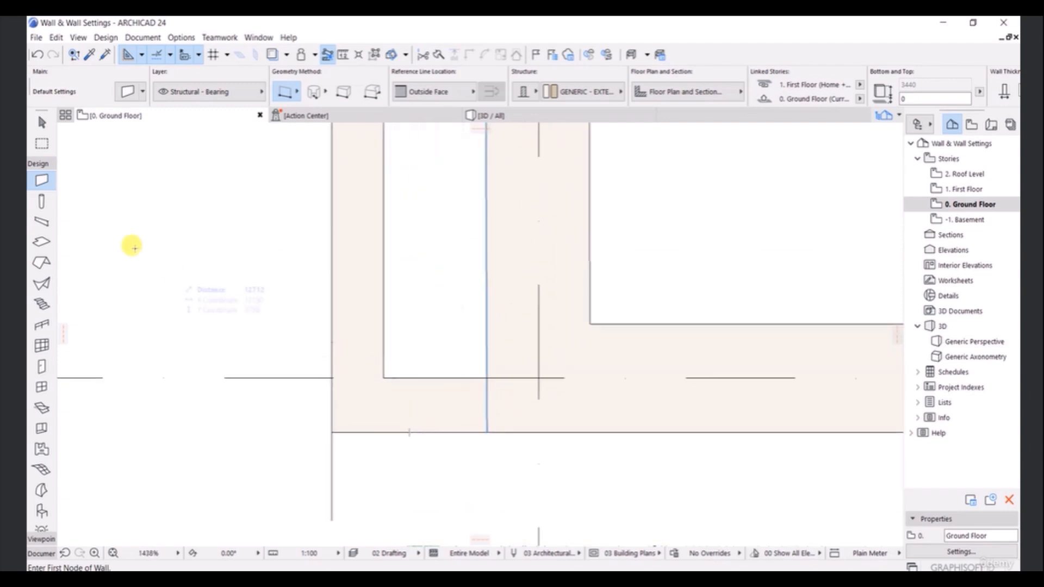
{"action": "left_click", "coordinate": [42, 122]}
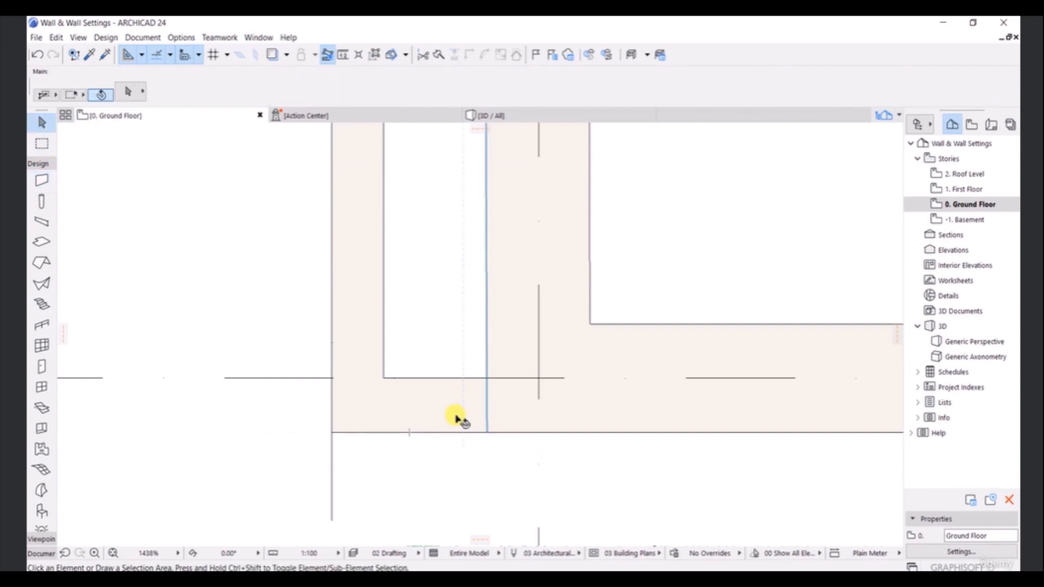
{"action": "scroll", "coordinate": [509, 407], "scroll_direction": "up", "scroll_amount": 3}
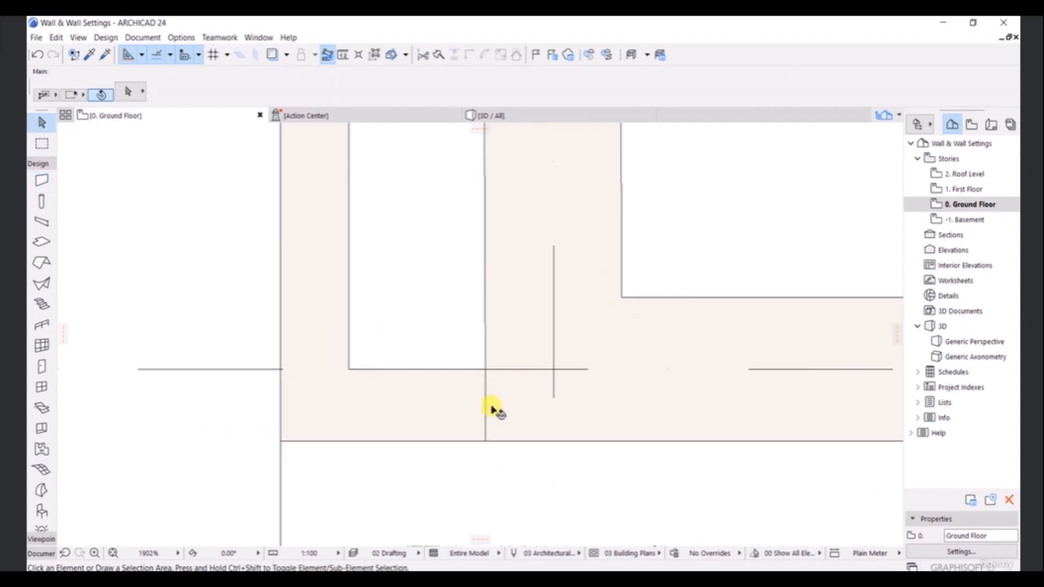
{"action": "left_click", "coordinate": [471, 423]}
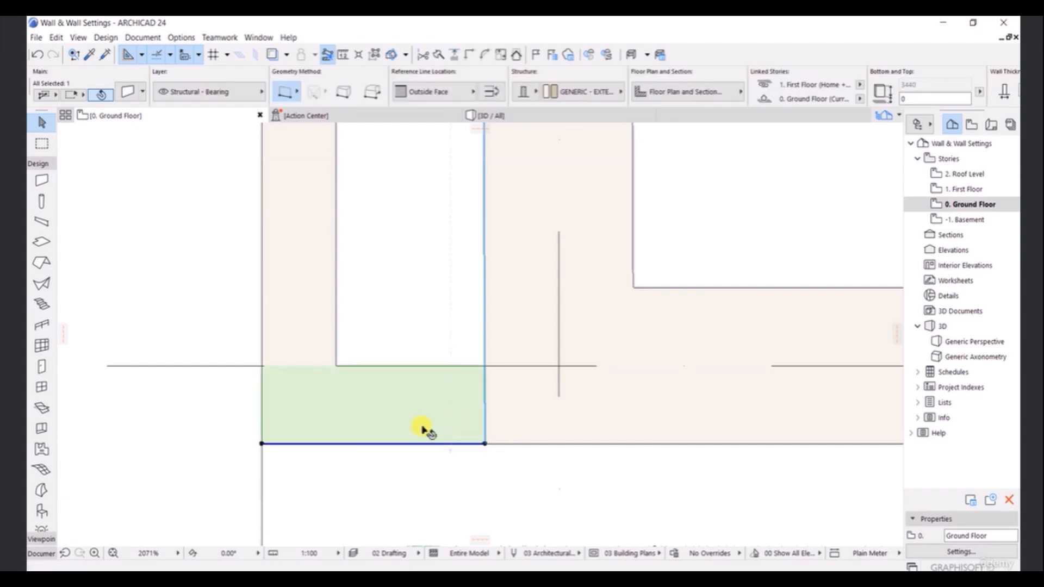
{"action": "left_click", "coordinate": [547, 406]}
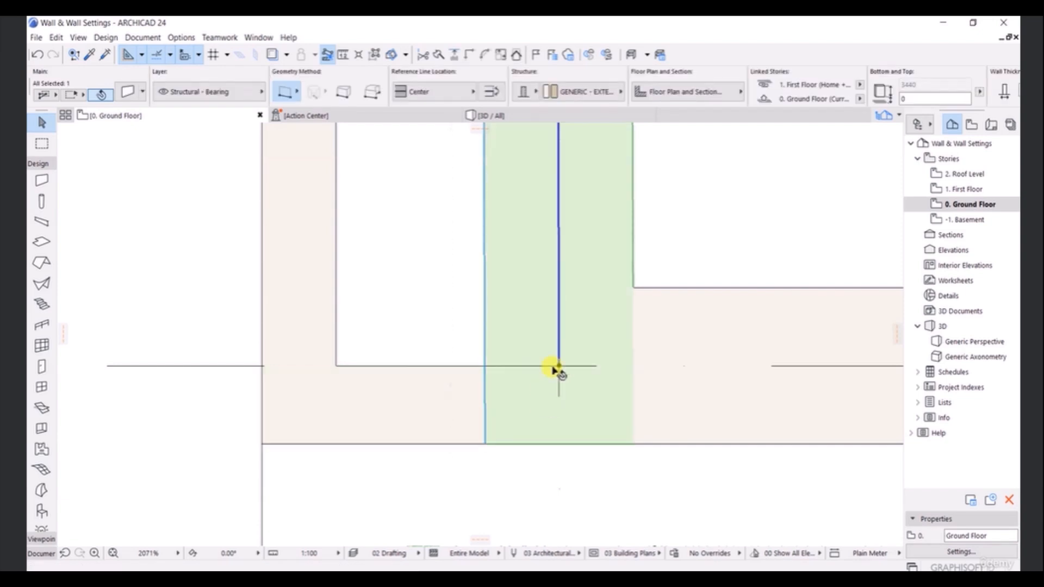
{"action": "left_click", "coordinate": [456, 430]}
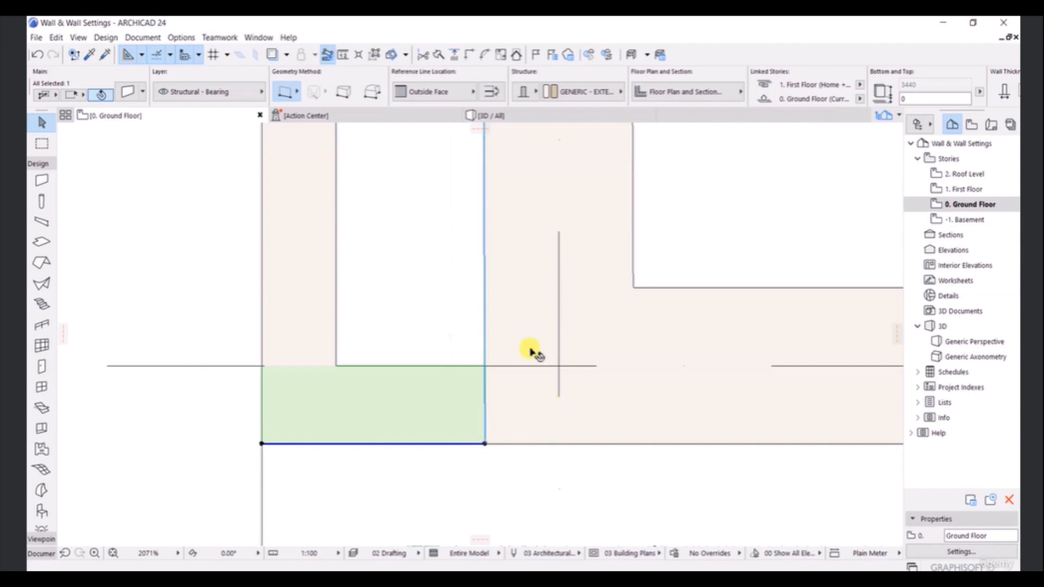
{"action": "left_click", "coordinate": [550, 338]}
{"action": "left_click", "coordinate": [438, 414]}
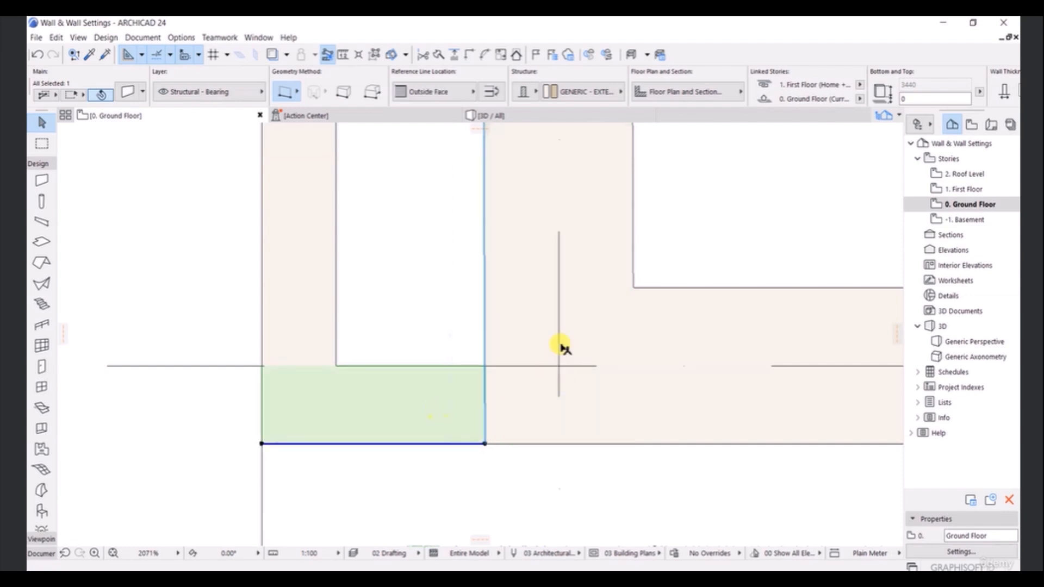
- Stretch the end of the short lower wall to the reference line of the grid D wall
{"action": "left_click", "coordinate": [484, 443]}
{"action": "left_click", "coordinate": [539, 443]}
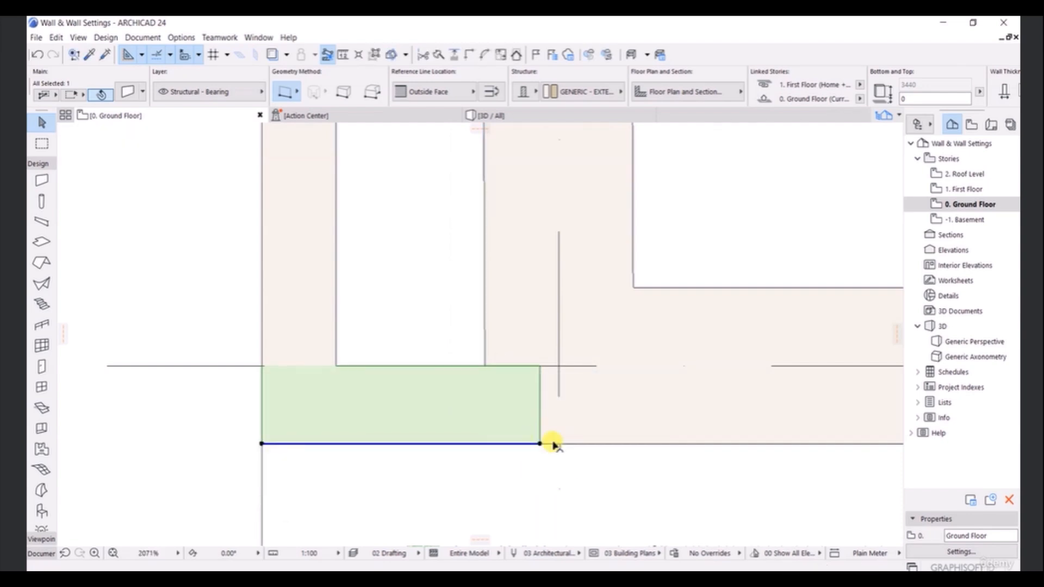
{"action": "left_click", "coordinate": [540, 443]}
{"action": "left_click", "coordinate": [552, 442]}
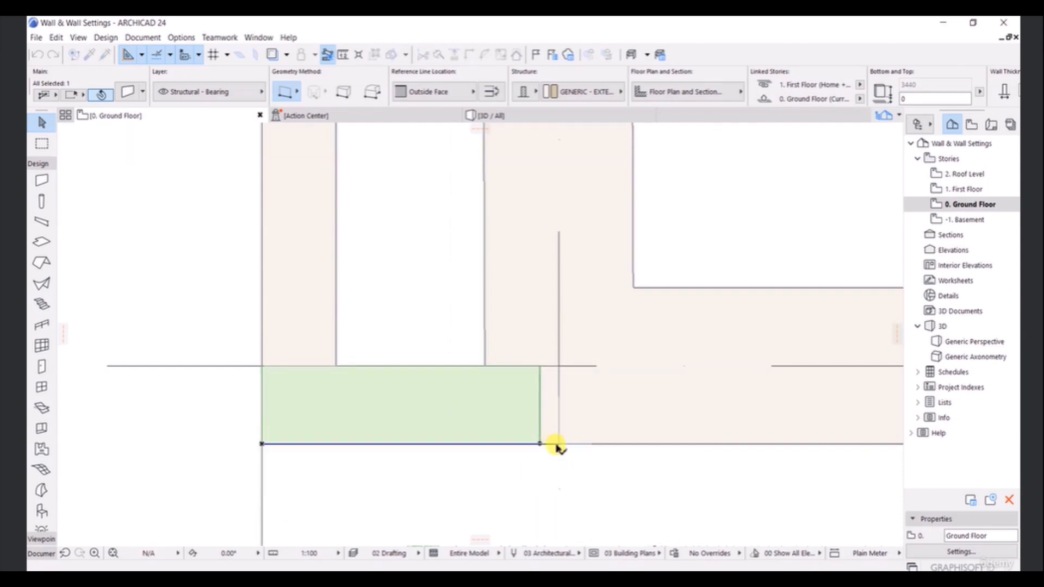
{"action": "left_click", "coordinate": [507, 325]}
{"action": "left_click", "coordinate": [428, 328]}
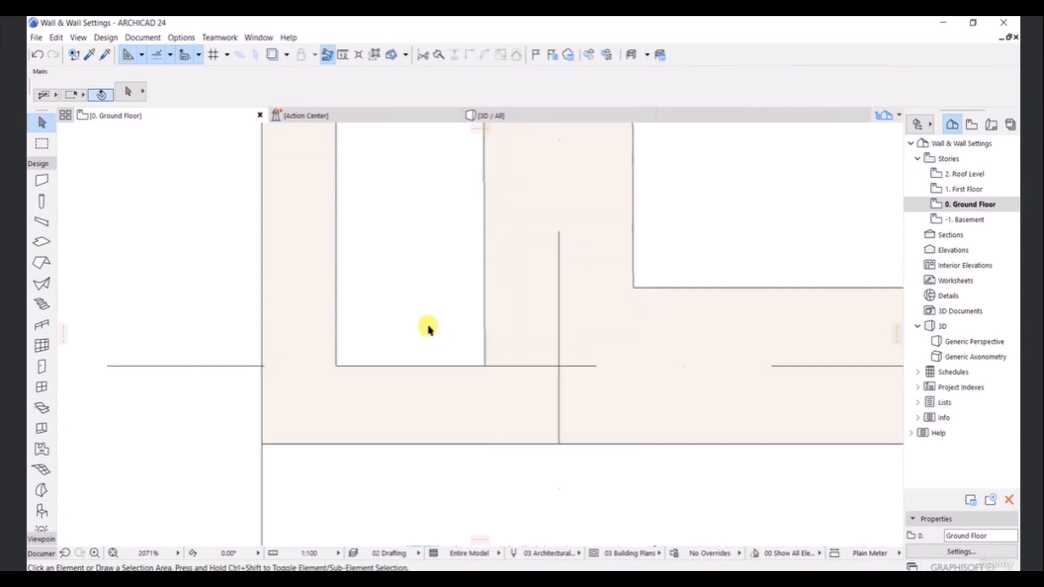
- Undo the stretching of the short lower wall and clear the selection
{"action": "scroll", "coordinate": [429, 328], "scroll_direction": "down", "scroll_amount": 4}
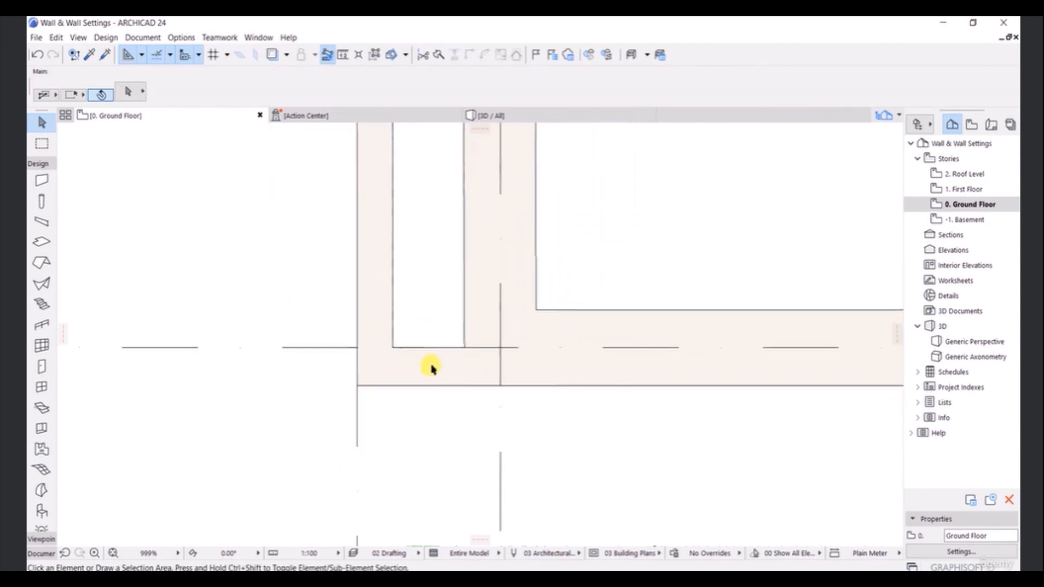
{"action": "middle_click_drag", "start_coordinate": [440, 268], "coordinate": [449, 344]}
{"action": "scroll", "coordinate": [449, 345], "scroll_direction": "down", "scroll_amount": 1}
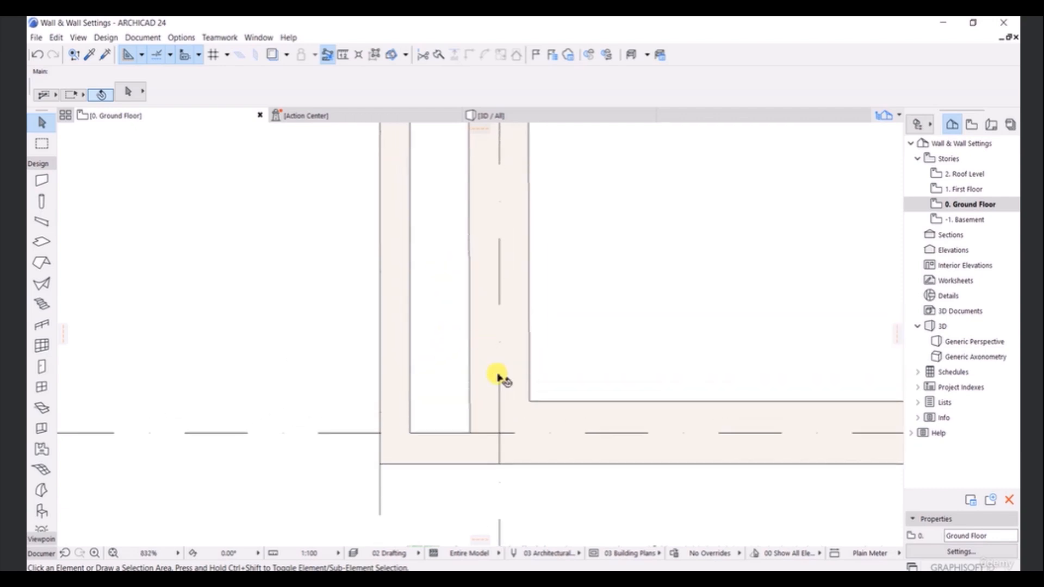
{"action": "scroll", "coordinate": [445, 350], "scroll_direction": "down", "scroll_amount": 1}
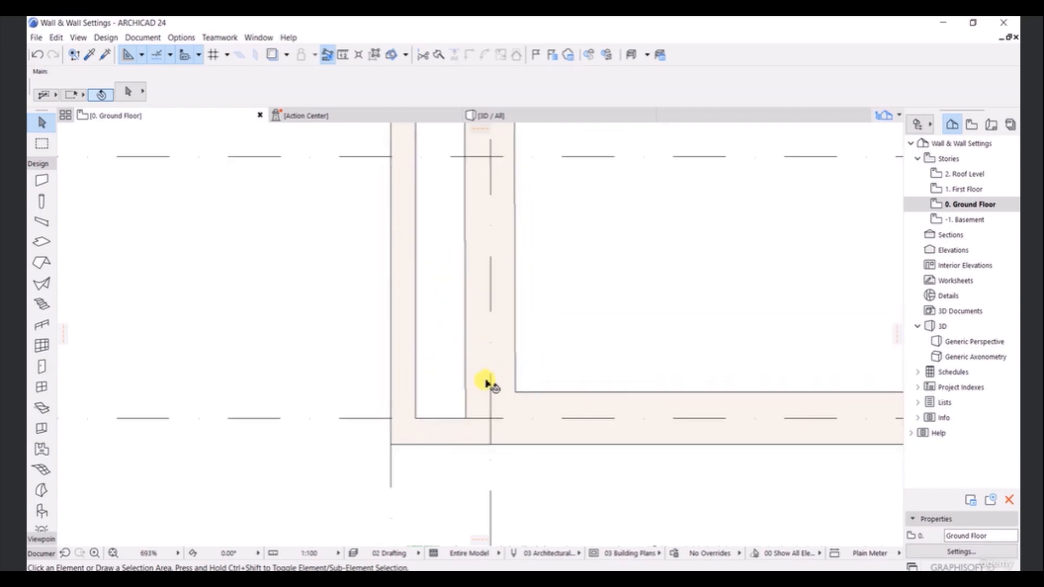
{"action": "key", "text": "ctrl+z"}
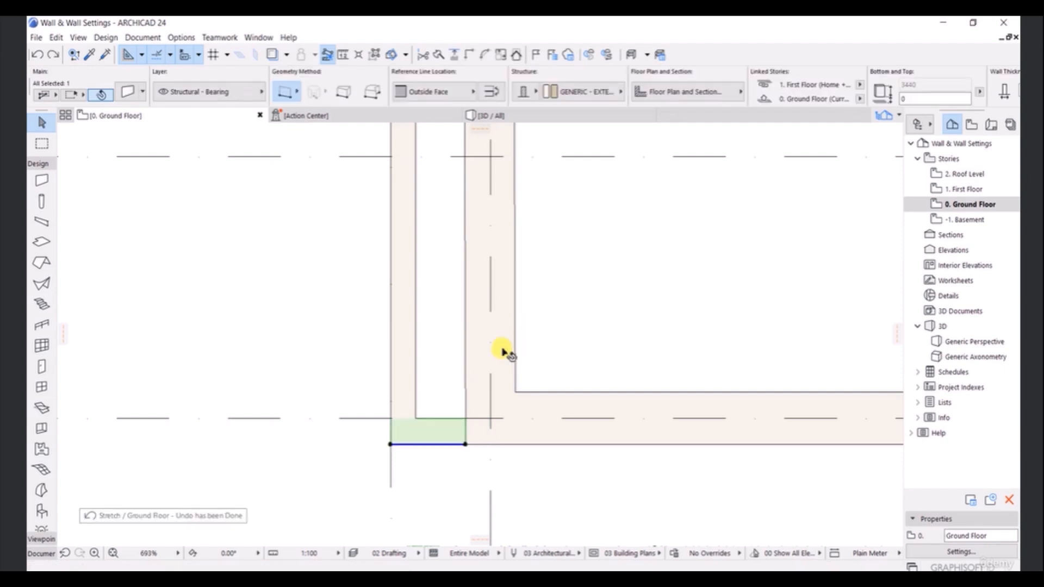
{"action": "left_click", "coordinate": [545, 326]}
- Intersect the grid D wall with the short lower wall so that their reference lines meet at the corner
{"action": "scroll", "coordinate": [466, 434], "scroll_direction": "up", "scroll_amount": 4}
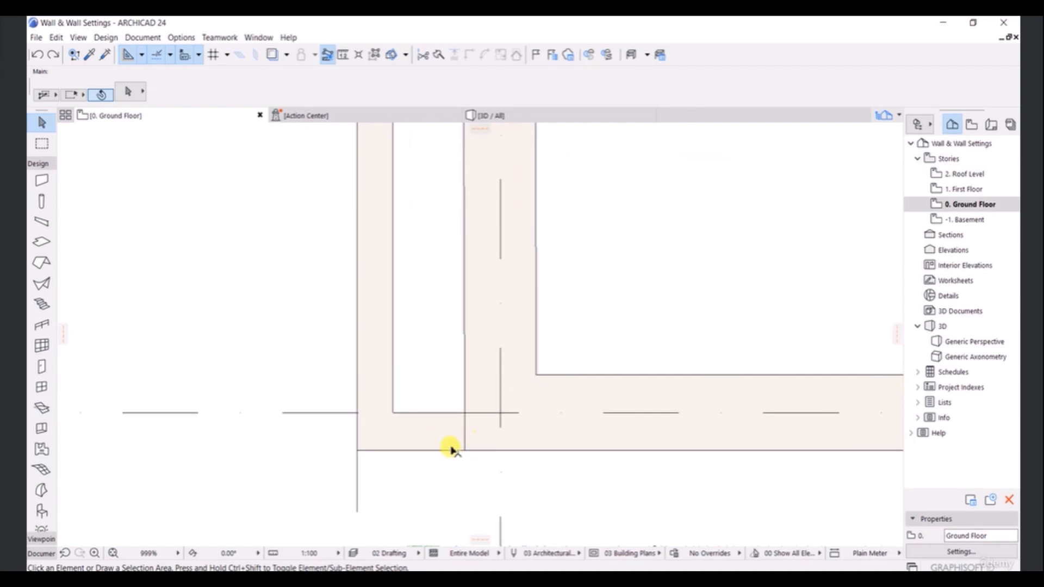
{"action": "left_click", "coordinate": [503, 299]}
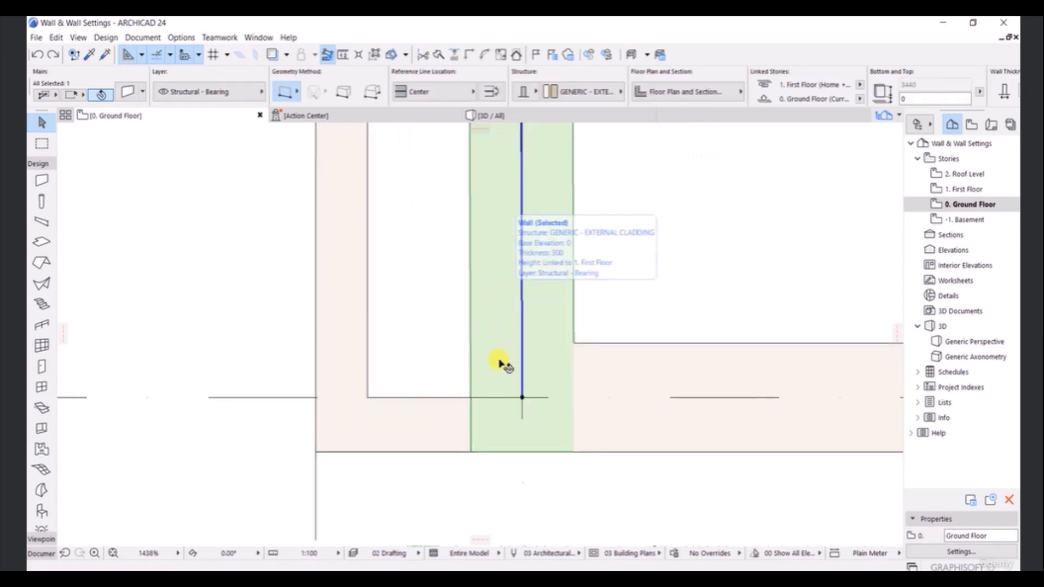
{"action": "left_click", "coordinate": [398, 429], "text": "shift"}
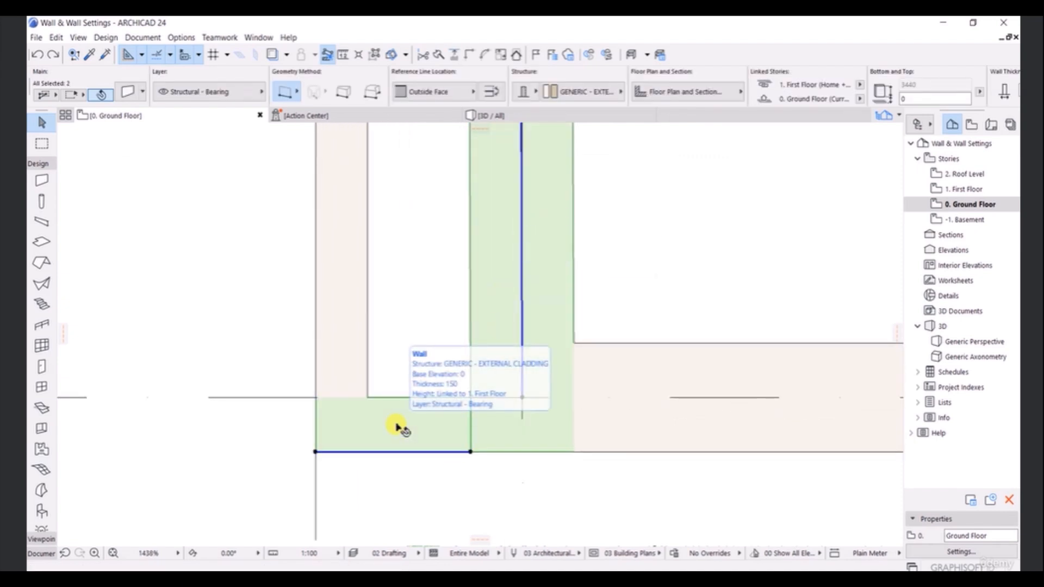
{"action": "left_click", "coordinate": [469, 55]}
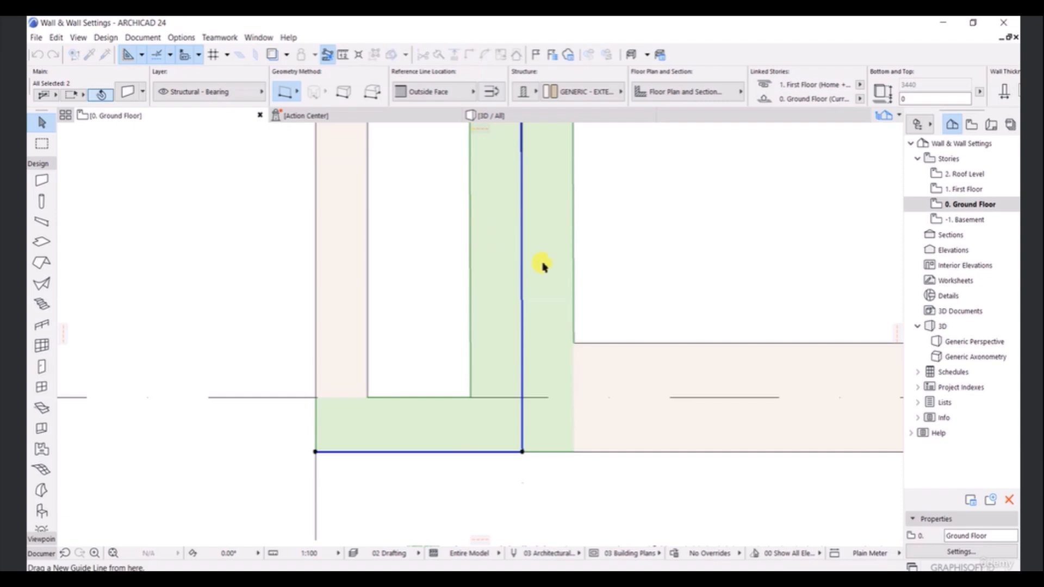
{"action": "left_click", "coordinate": [611, 267]}
{"action": "scroll", "coordinate": [436, 373], "scroll_direction": "down", "scroll_amount": 2}
{"action": "scroll", "coordinate": [477, 308], "scroll_direction": "down", "scroll_amount": 2}
{"action": "scroll", "coordinate": [465, 339], "scroll_direction": "down", "scroll_amount": 2}
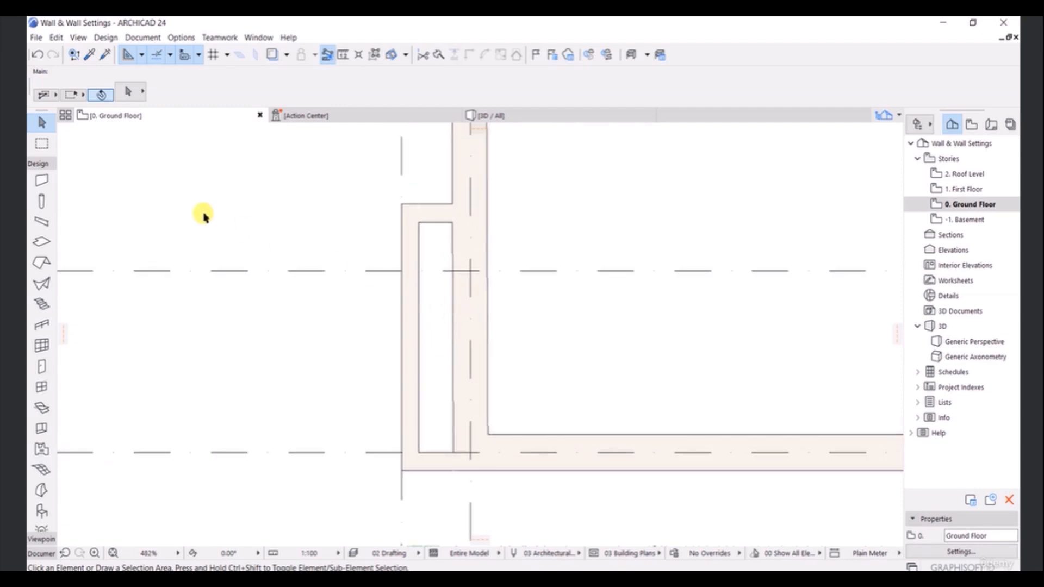
- Set the default wall thickness to 200 and its building material to GENERIC - INTERNAL FILLER
{"action": "left_click", "coordinate": [41, 183]}
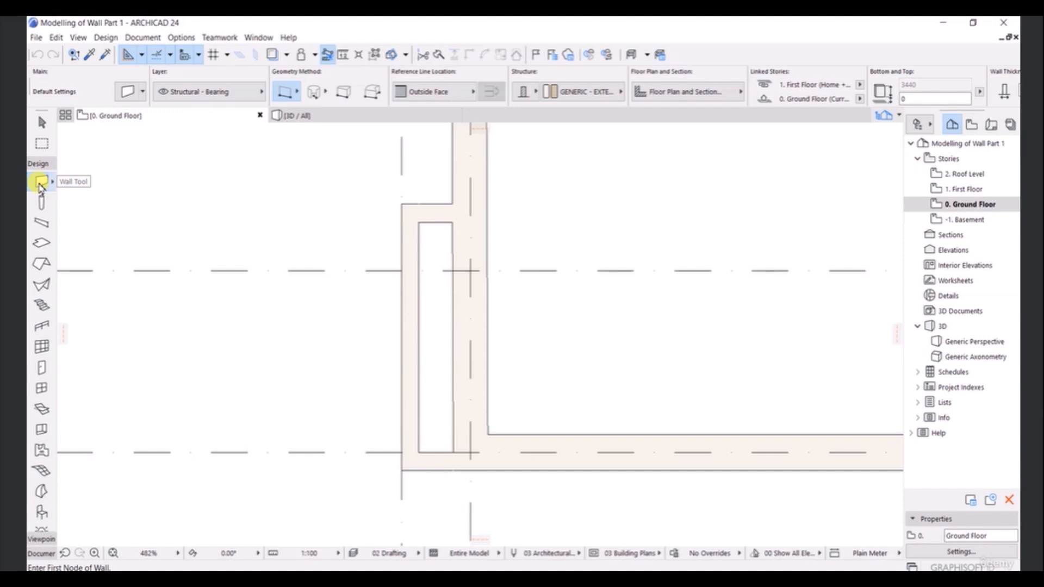
{"action": "double_click", "coordinate": [41, 184]}
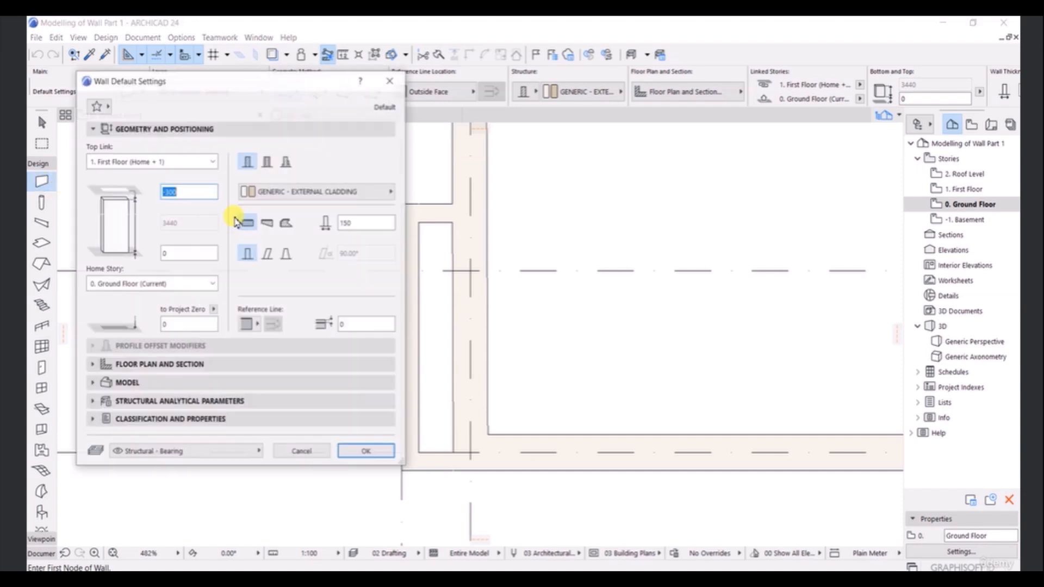
{"action": "left_click_drag", "start_coordinate": [232, 82], "coordinate": [268, 99]}
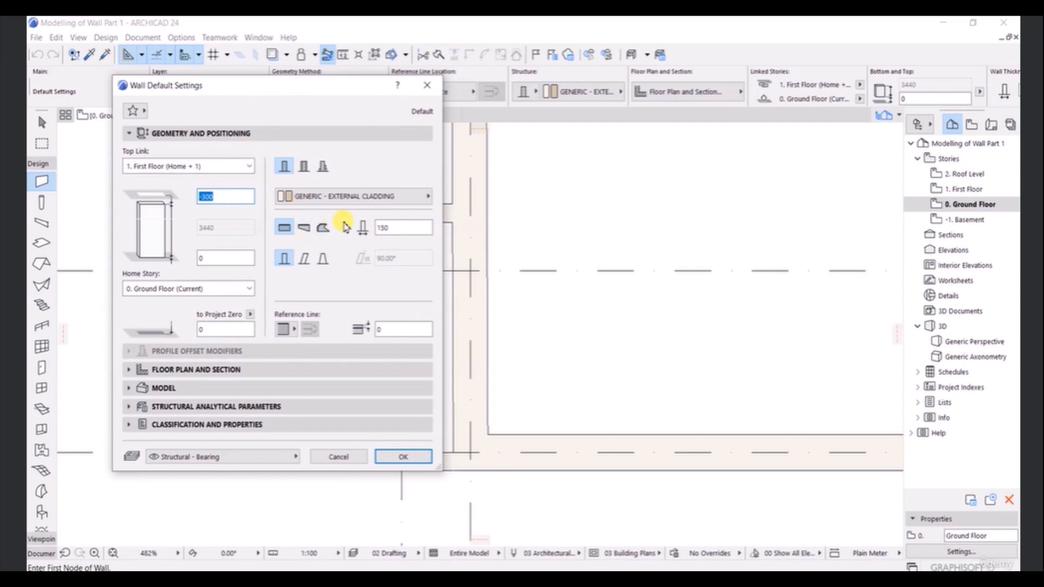
{"action": "left_click_drag", "start_coordinate": [399, 229], "coordinate": [373, 231]}
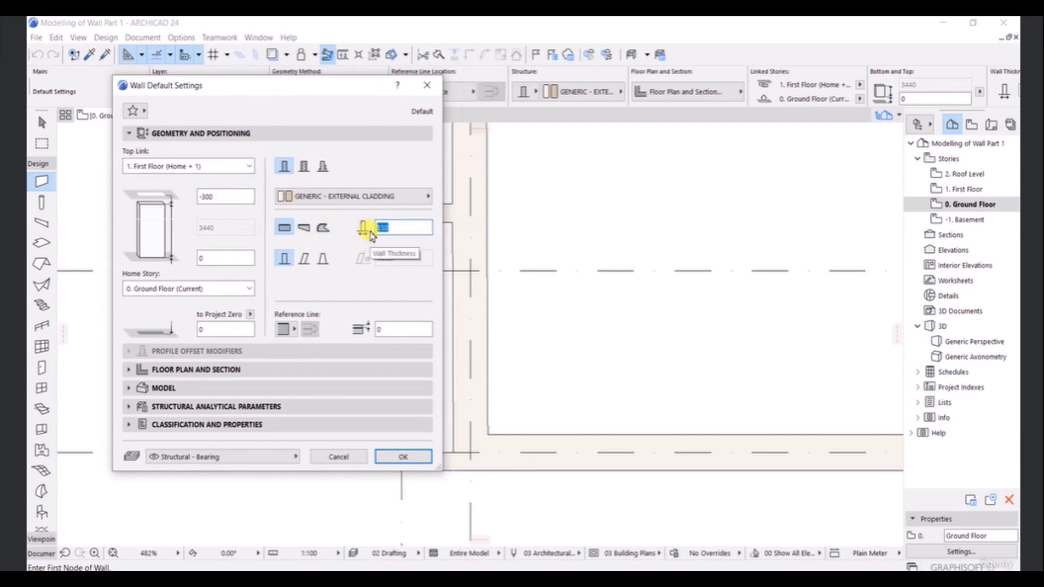
{"action": "type", "text": "200"}
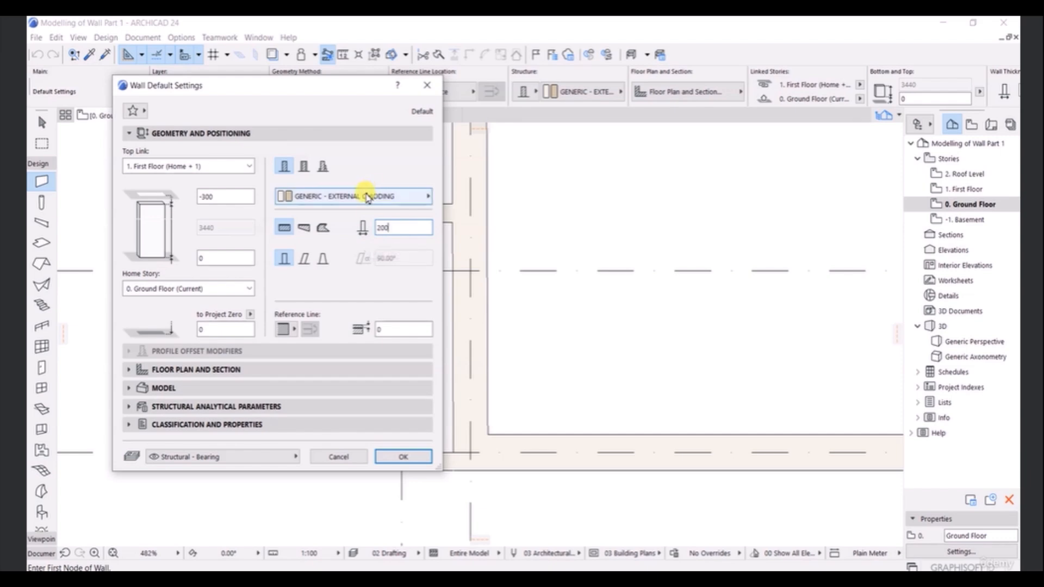
{"action": "left_click", "coordinate": [324, 202]}
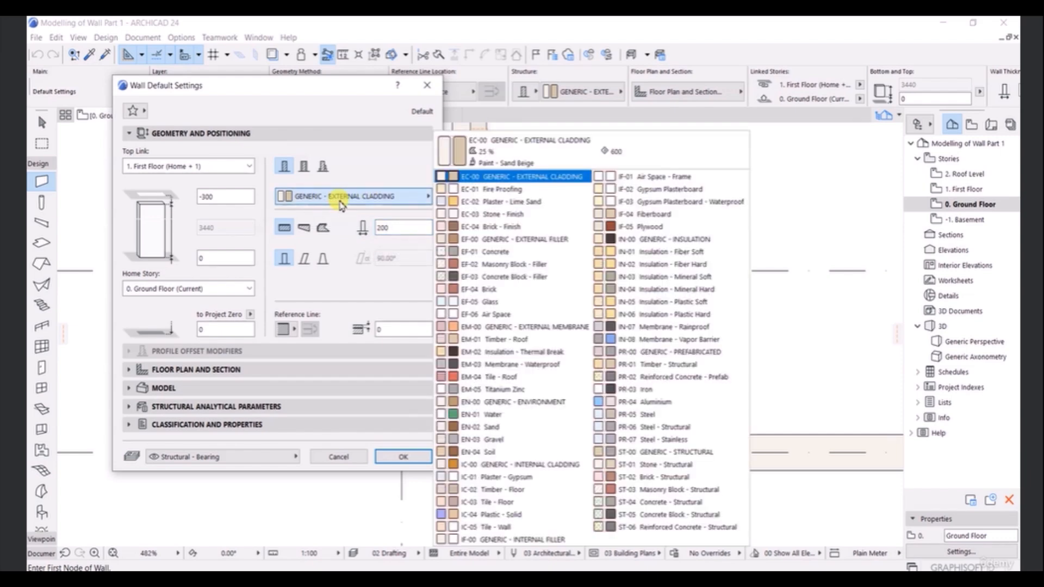
{"action": "left_click", "coordinate": [547, 540]}
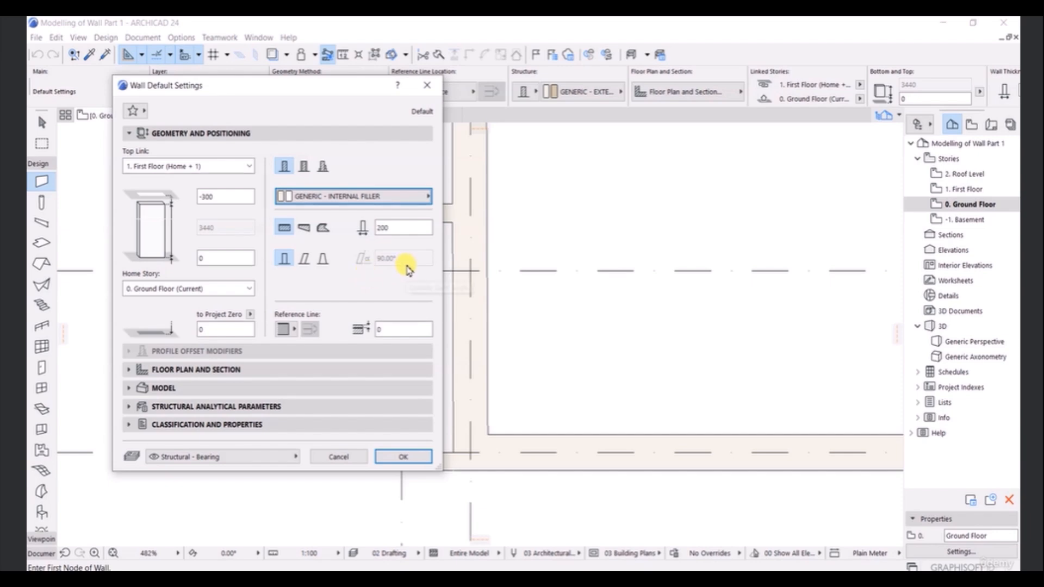
{"action": "left_click", "coordinate": [410, 457]}
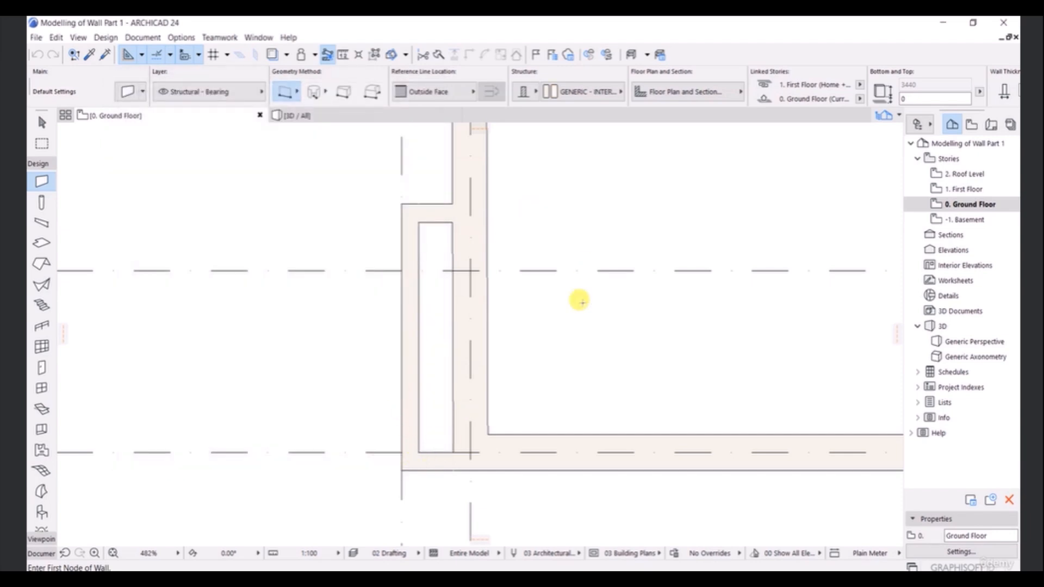
- Draw a wall with a Center reference line along grid 2, from the grid D intersection to grid E
{"action": "scroll", "coordinate": [458, 265], "scroll_direction": "up", "scroll_amount": 2}
{"action": "scroll", "coordinate": [510, 260], "scroll_direction": "down", "scroll_amount": 1}
{"action": "scroll", "coordinate": [607, 285], "scroll_direction": "down", "scroll_amount": 2}
{"action": "middle_click_drag", "start_coordinate": [625, 293], "coordinate": [489, 310]}
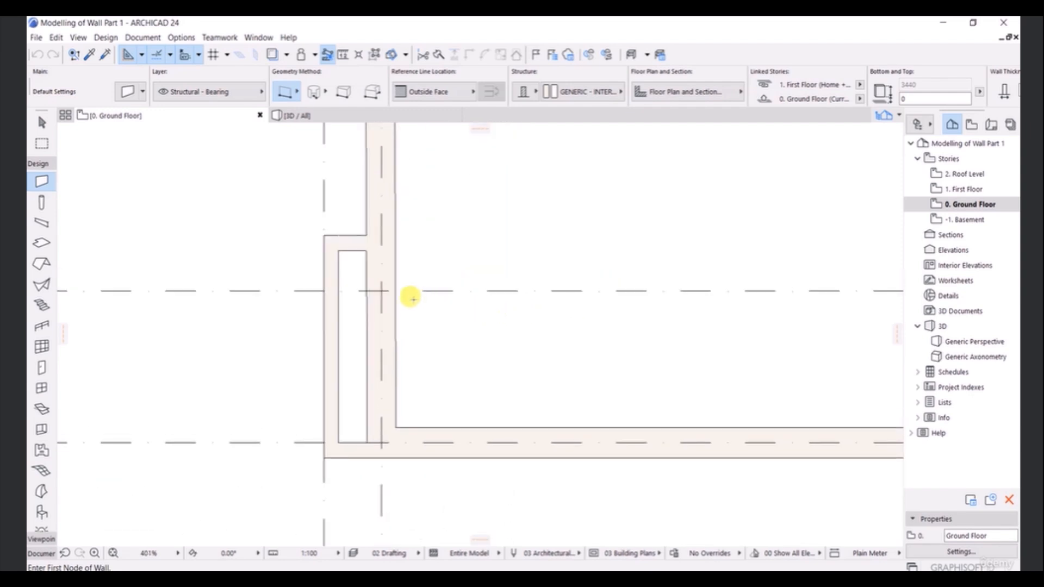
{"action": "left_click", "coordinate": [383, 290]}
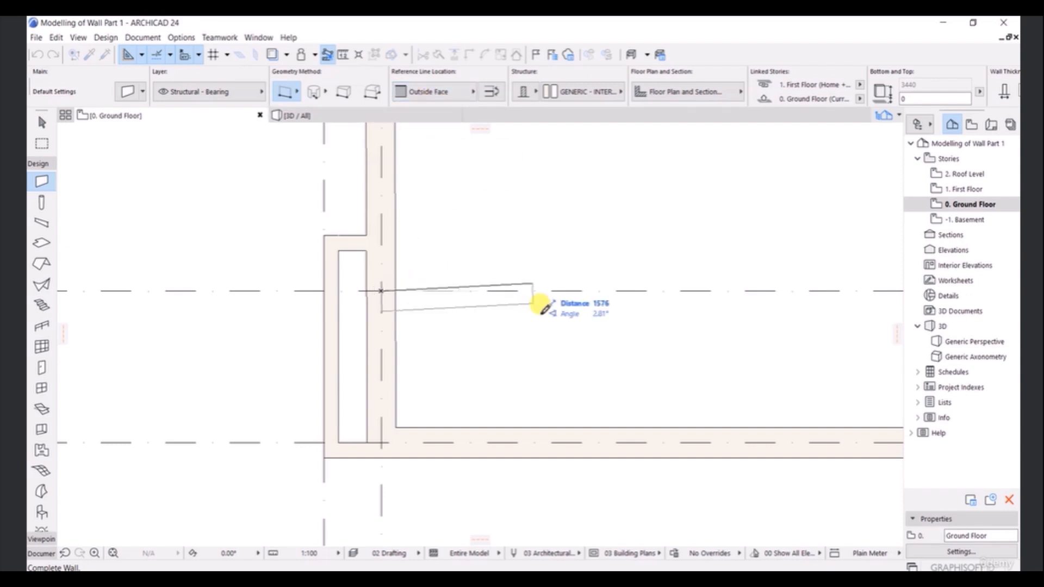
{"action": "left_click", "coordinate": [464, 99]}
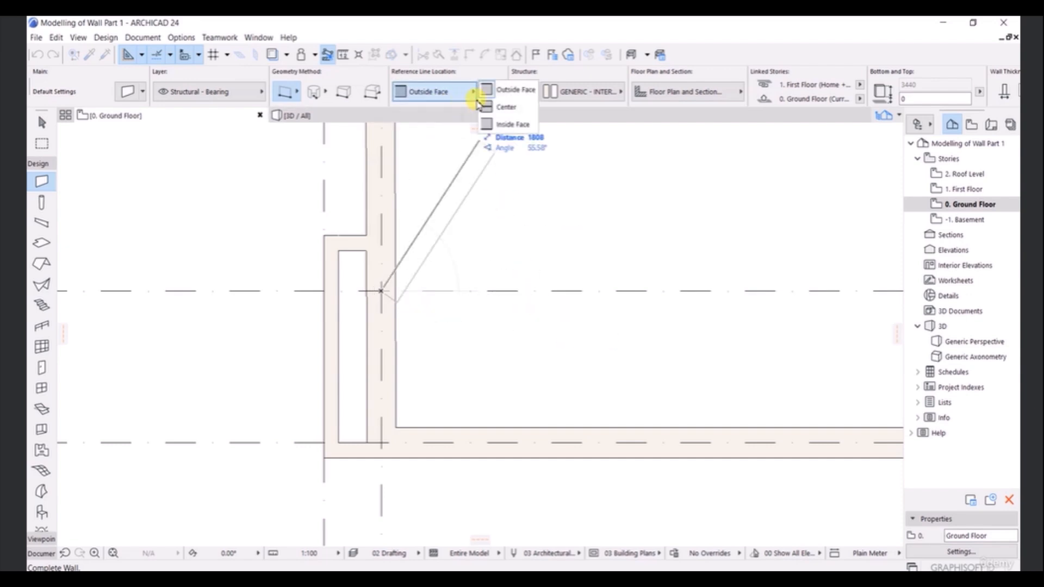
{"action": "left_click", "coordinate": [503, 106]}
{"action": "scroll", "coordinate": [654, 293], "scroll_direction": "down", "scroll_amount": 2}
{"action": "middle_click_drag", "start_coordinate": [727, 277], "coordinate": [562, 268]}
{"action": "middle_click_drag", "start_coordinate": [677, 287], "coordinate": [325, 258]}
{"action": "scroll", "coordinate": [326, 255], "scroll_direction": "down", "scroll_amount": 2}
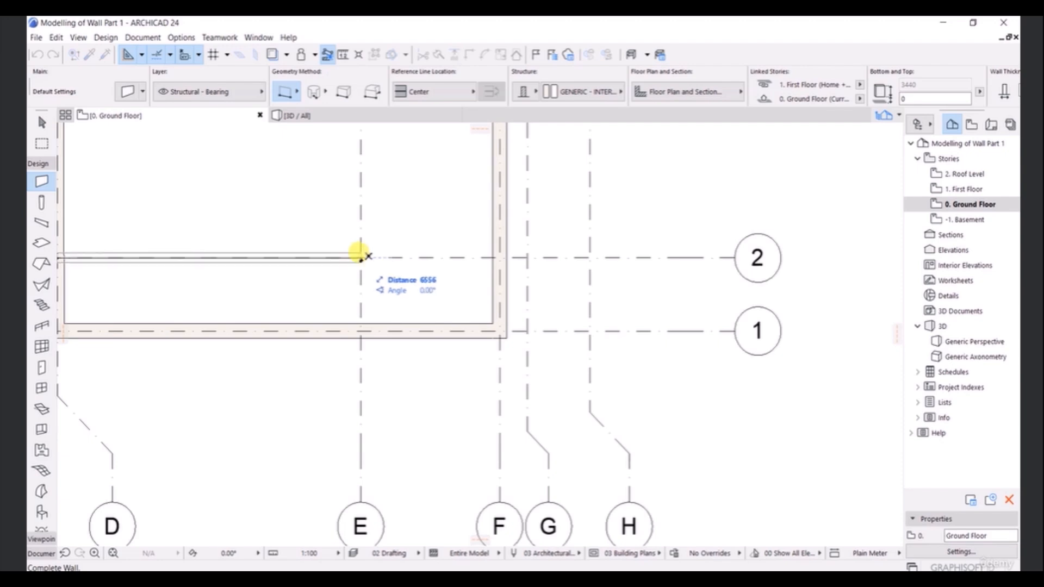
{"action": "left_click", "coordinate": [360, 257]}
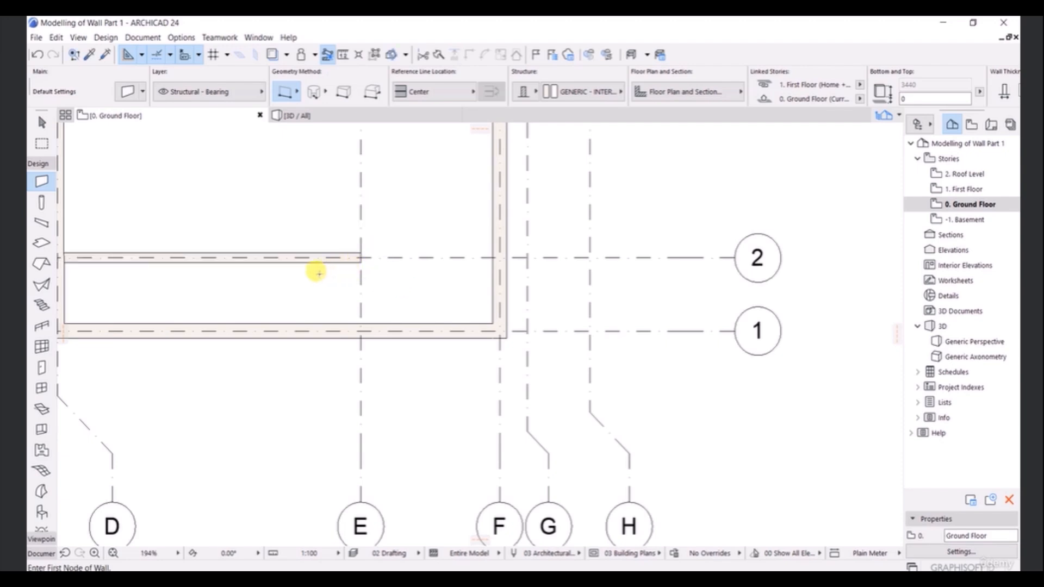
- Examine how the grid 2 wall joins the thick grid D wall and where it ends at grid E
{"action": "middle_click_drag", "start_coordinate": [318, 271], "coordinate": [347, 274]}
{"action": "scroll", "coordinate": [241, 251], "scroll_direction": "up", "scroll_amount": 6}
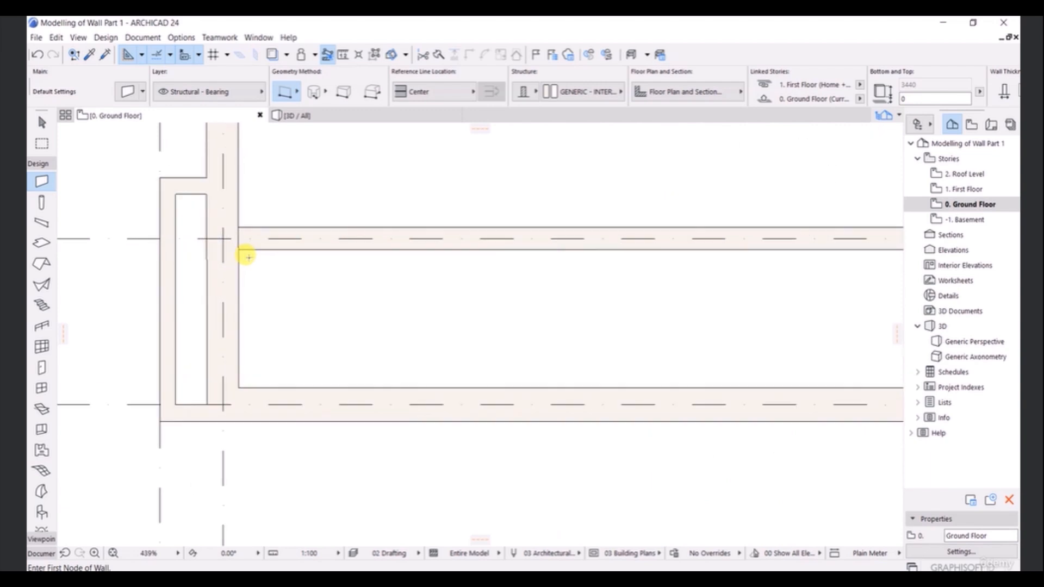
{"action": "scroll", "coordinate": [243, 252], "scroll_direction": "up", "scroll_amount": 1}
{"action": "middle_click_drag", "start_coordinate": [253, 210], "coordinate": [331, 239]}
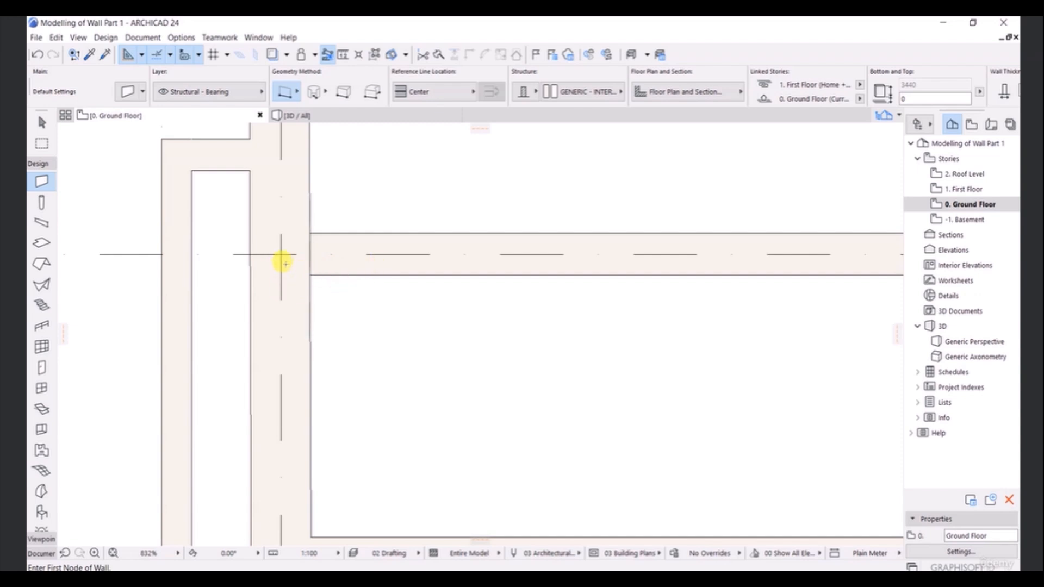
{"action": "scroll", "coordinate": [285, 264], "scroll_direction": "down", "scroll_amount": 1}
{"action": "scroll", "coordinate": [664, 323], "scroll_direction": "down", "scroll_amount": 2}
{"action": "middle_click_drag", "start_coordinate": [705, 310], "coordinate": [564, 322]}
{"action": "scroll", "coordinate": [560, 320], "scroll_direction": "down", "scroll_amount": 2}
{"action": "middle_click_drag", "start_coordinate": [768, 298], "coordinate": [633, 306]}
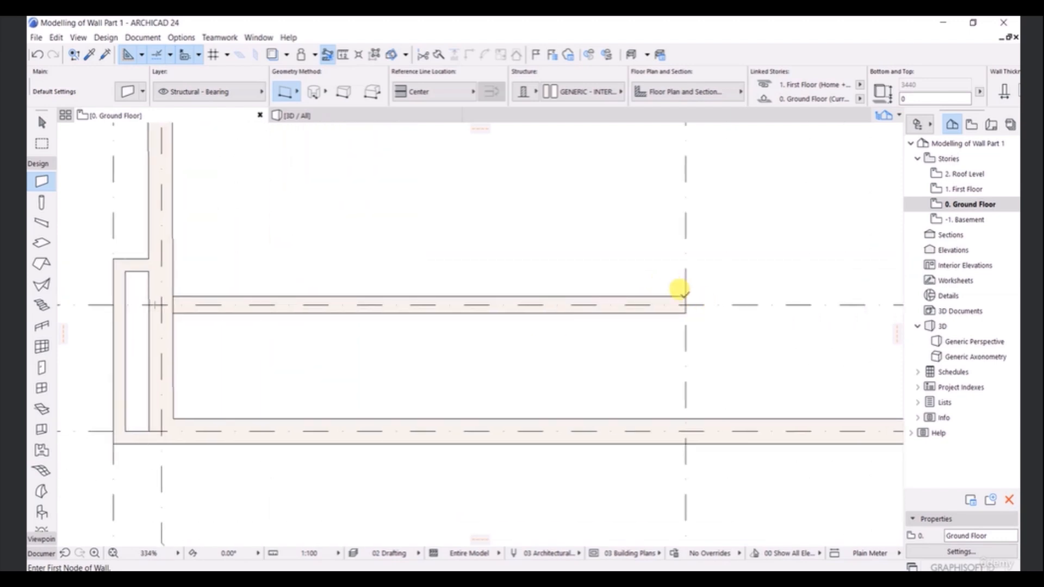
- Draw a wall along grid E from the end of the grid 2 wall up to grid 3
{"action": "left_click", "coordinate": [685, 305]}
{"action": "scroll", "coordinate": [684, 204], "scroll_direction": "down", "scroll_amount": 1}
{"action": "middle_click_drag", "start_coordinate": [683, 204], "coordinate": [627, 422]}
{"action": "scroll", "coordinate": [655, 239], "scroll_direction": "down", "scroll_amount": 3}
{"action": "middle_click_drag", "start_coordinate": [652, 194], "coordinate": [578, 374]}
{"action": "scroll", "coordinate": [625, 289], "scroll_direction": "down", "scroll_amount": 1}
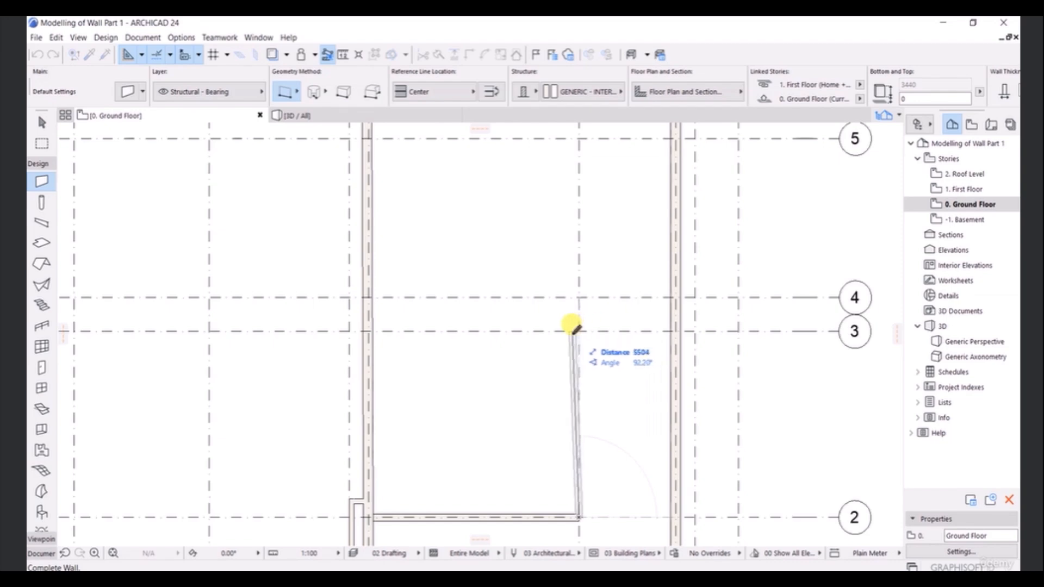
{"action": "double_click", "coordinate": [580, 330]}
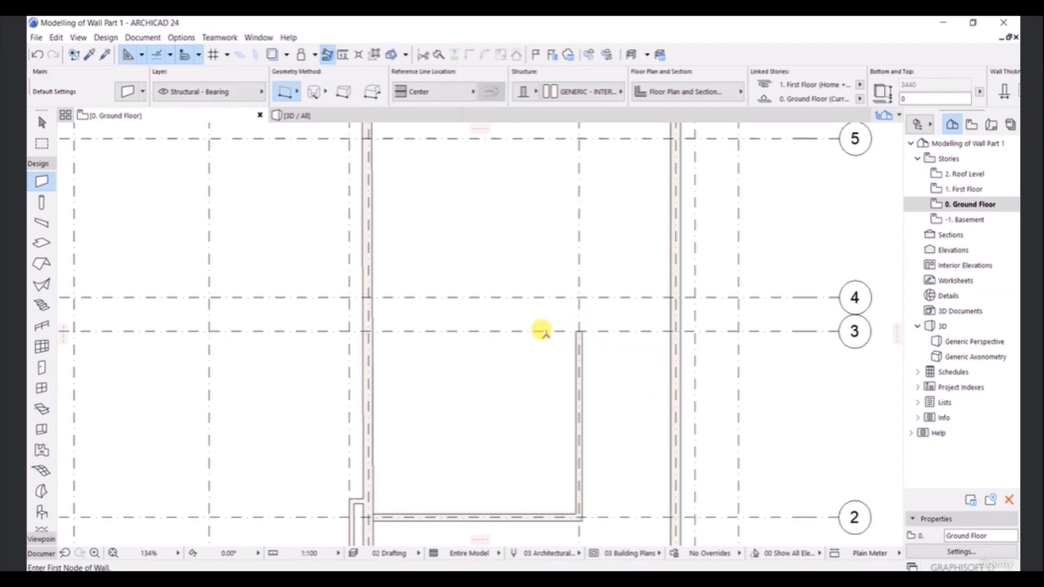
- Draw a wall along grid 3 from the end of the grid E wall back to the grid D wall
{"action": "scroll", "coordinate": [580, 326], "scroll_direction": "up", "scroll_amount": 5}
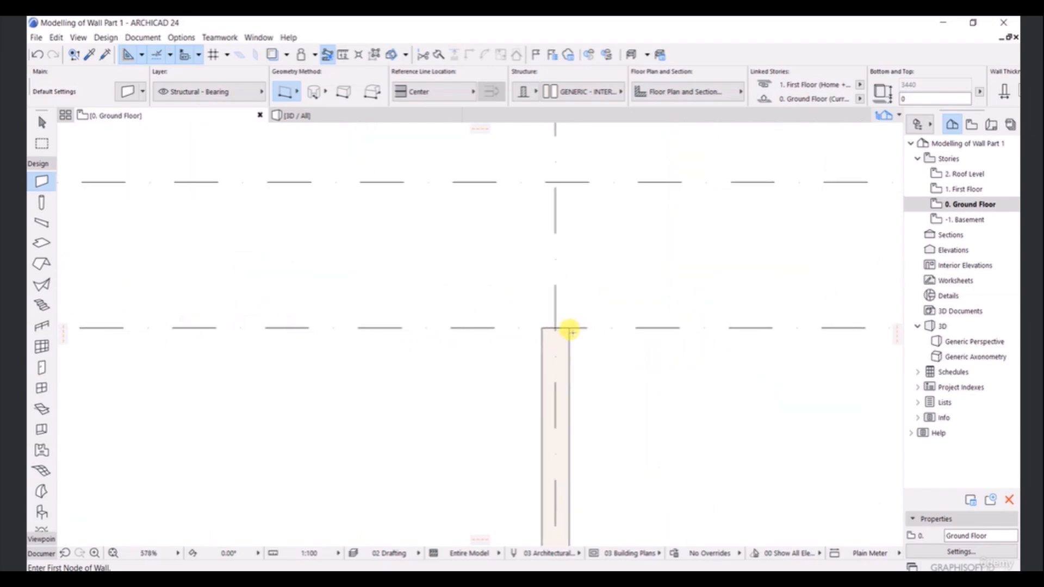
{"action": "left_click", "coordinate": [555, 327]}
{"action": "middle_click_drag", "start_coordinate": [342, 303], "coordinate": [622, 310]}
{"action": "scroll", "coordinate": [622, 310], "scroll_direction": "down", "scroll_amount": 1}
{"action": "middle_click_drag", "start_coordinate": [386, 318], "coordinate": [493, 318]}
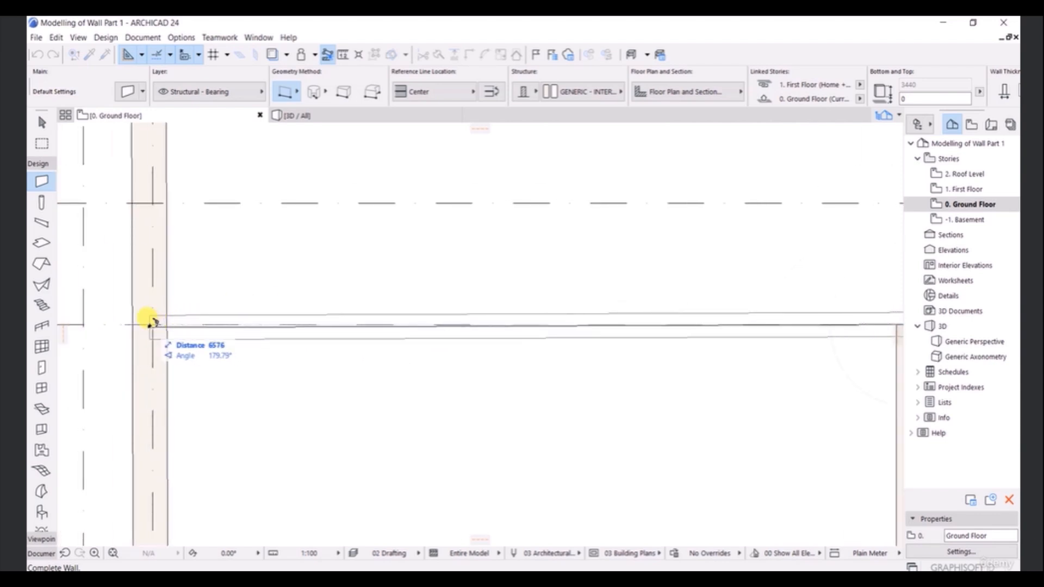
{"action": "left_click", "coordinate": [181, 326]}
{"action": "scroll", "coordinate": [578, 284], "scroll_direction": "down", "scroll_amount": 5}
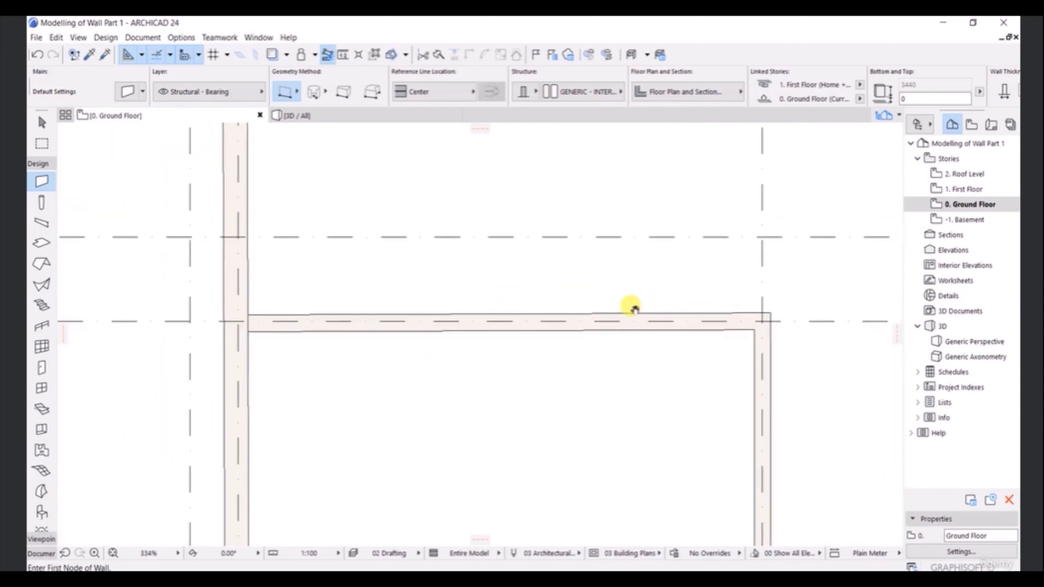
- Draw a short wall with an Inside Face reference line against the grid D wall's inner face, from the grid 2 wall to the grid 1 wall
{"action": "scroll", "coordinate": [743, 354], "scroll_direction": "down", "scroll_amount": 2}
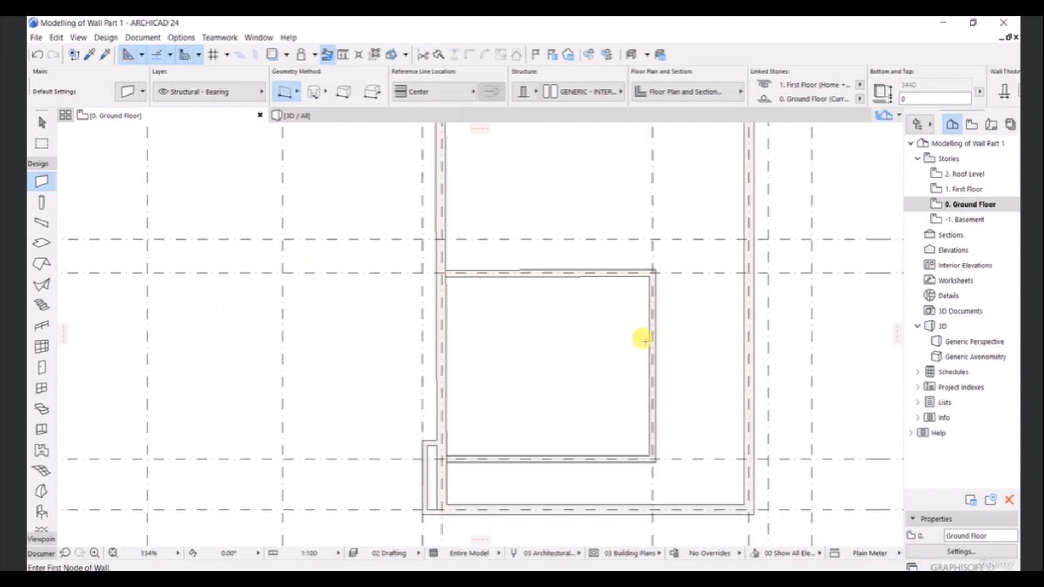
{"action": "scroll", "coordinate": [662, 306], "scroll_direction": "down", "scroll_amount": 1}
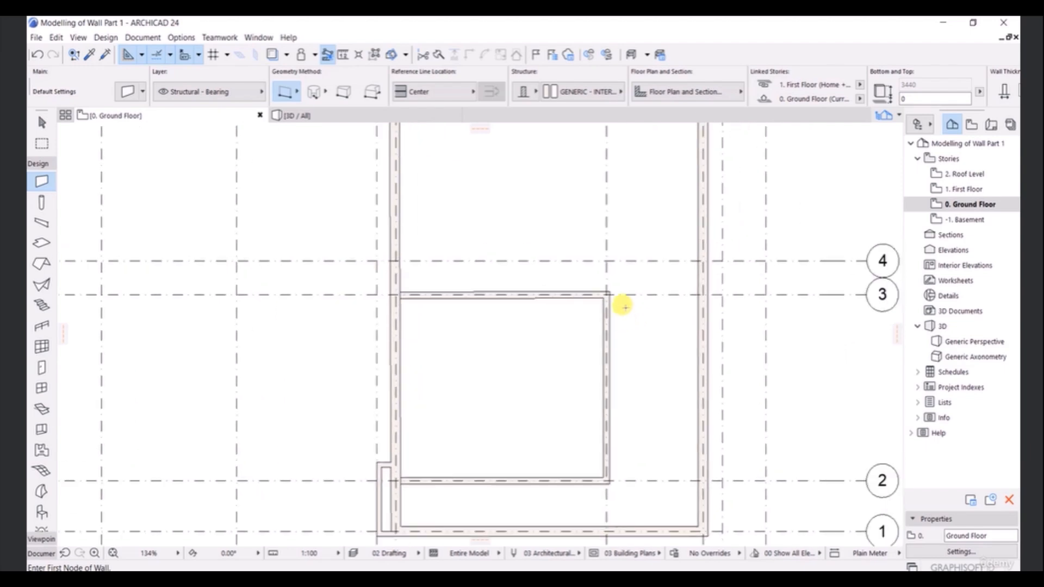
{"action": "scroll", "coordinate": [628, 299], "scroll_direction": "down", "scroll_amount": 1}
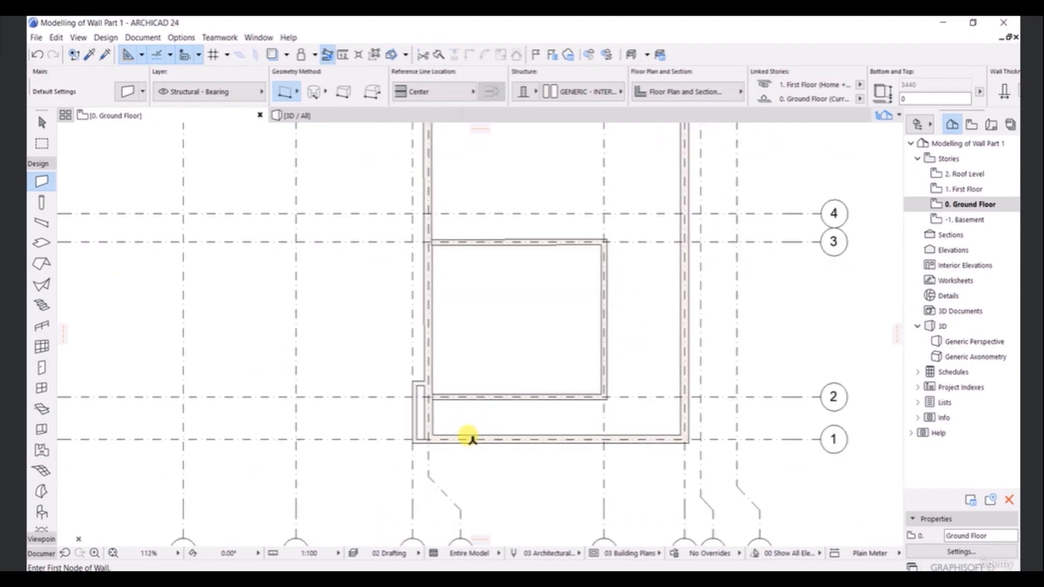
{"action": "scroll", "coordinate": [494, 419], "scroll_direction": "up", "scroll_amount": 4}
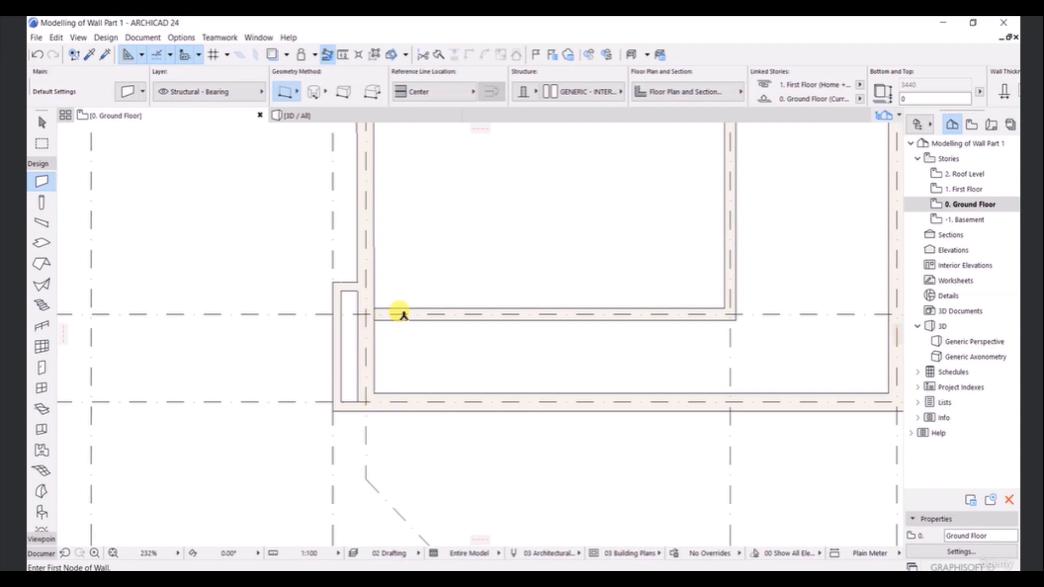
{"action": "left_click", "coordinate": [471, 92]}
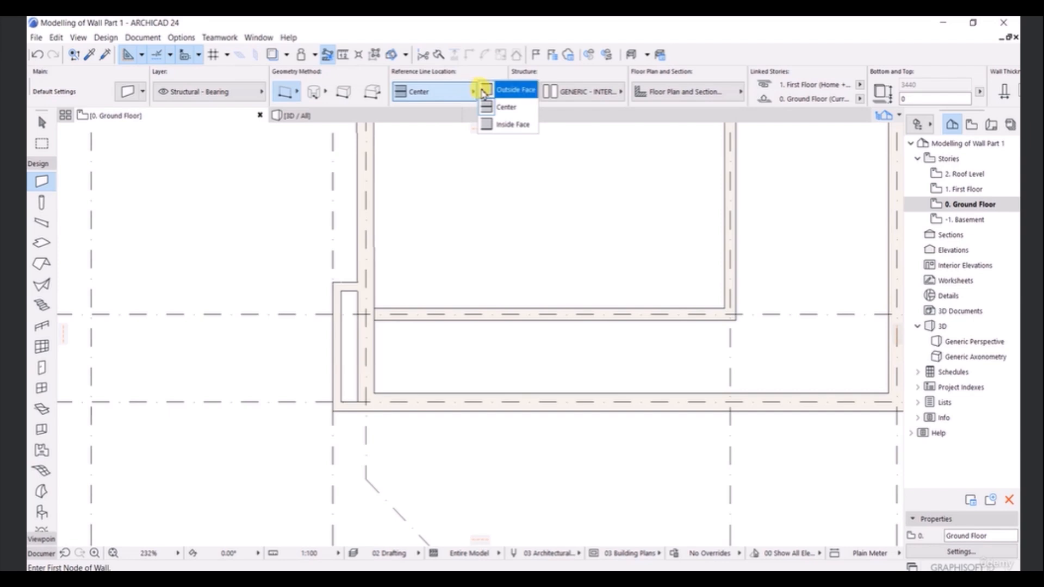
{"action": "left_click", "coordinate": [496, 124]}
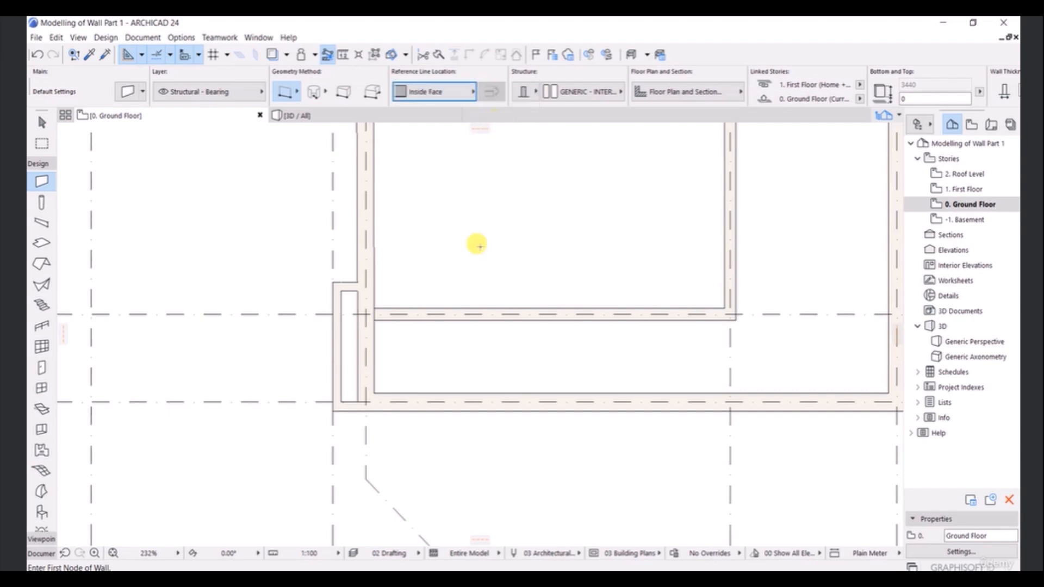
{"action": "left_click", "coordinate": [372, 318]}
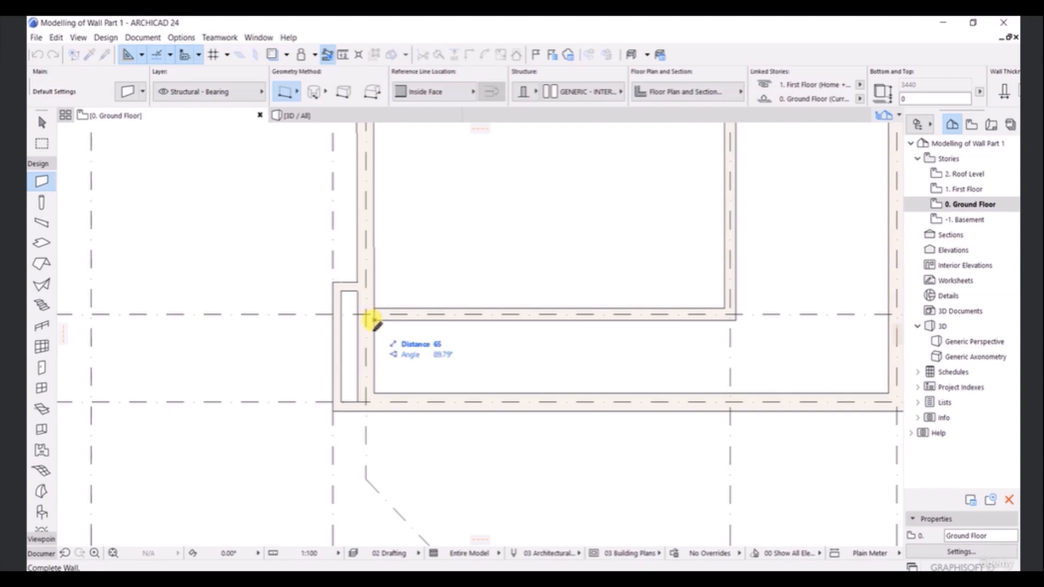
{"action": "left_click", "coordinate": [374, 391]}
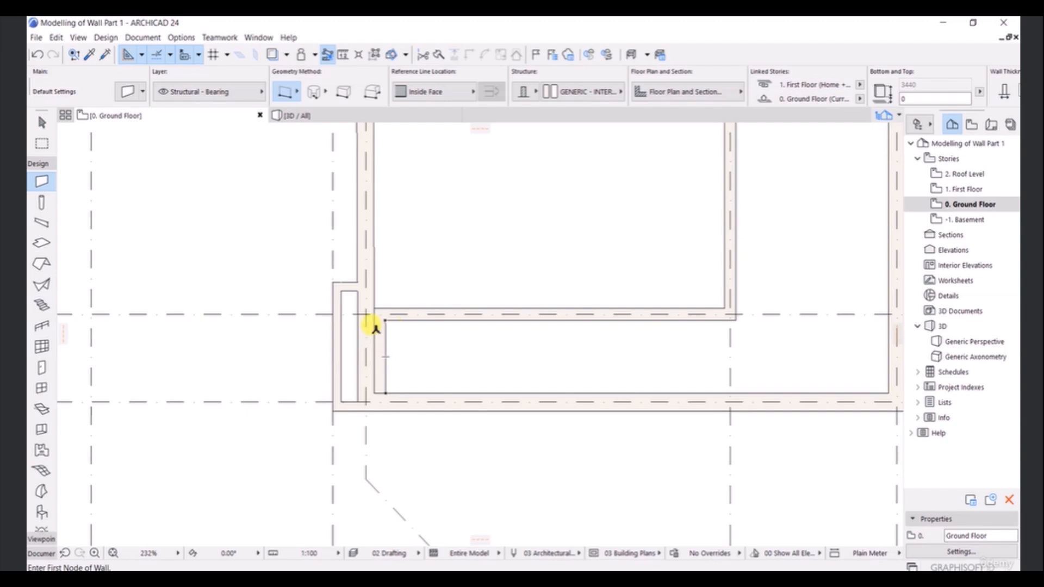
- Move the short wall between grids 1 and 2 by 1900 mm from the grid D wall's inner face toward grid E
{"action": "scroll", "coordinate": [368, 338], "scroll_direction": "up", "scroll_amount": 5}
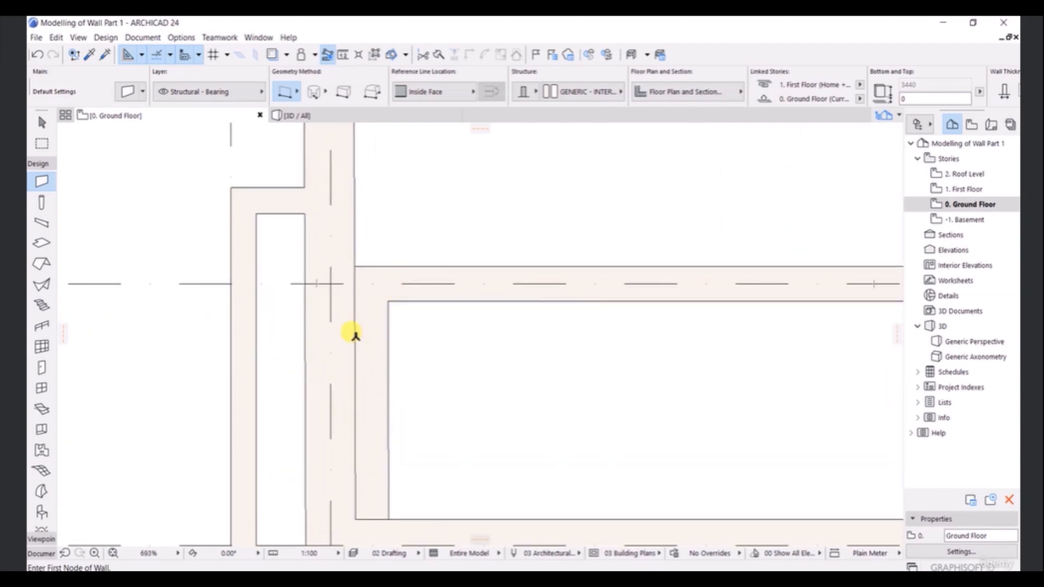
{"action": "scroll", "coordinate": [408, 291], "scroll_direction": "down", "scroll_amount": 2}
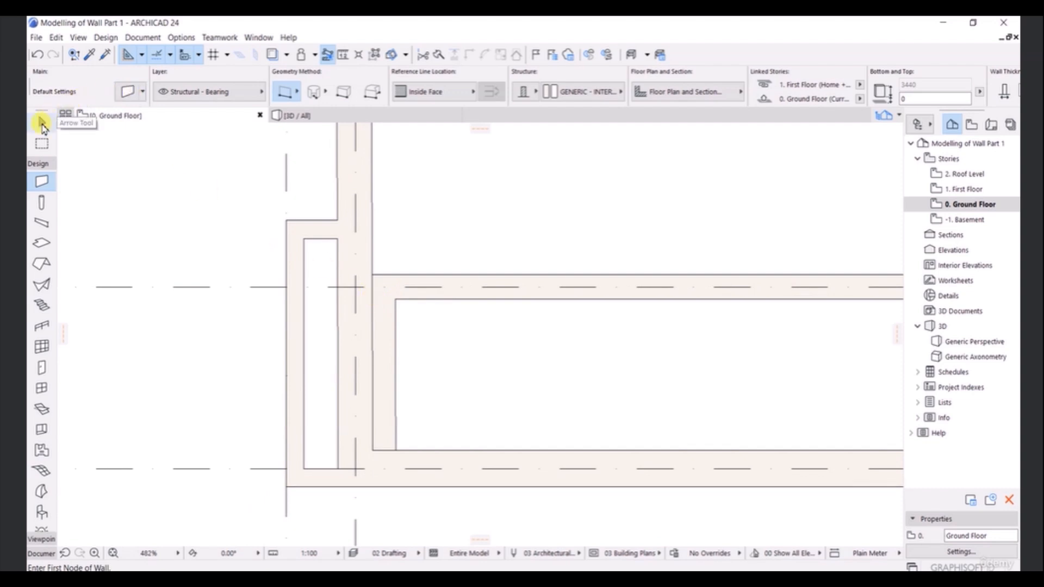
{"action": "left_click", "coordinate": [41, 124]}
{"action": "left_click", "coordinate": [385, 348]}
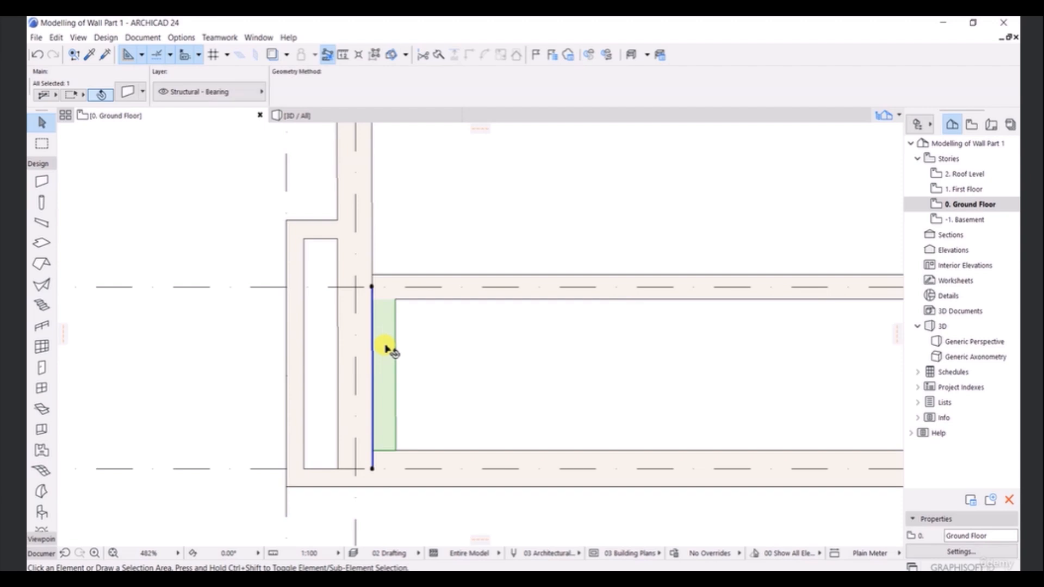
{"action": "scroll", "coordinate": [410, 340], "scroll_direction": "up", "scroll_amount": 2}
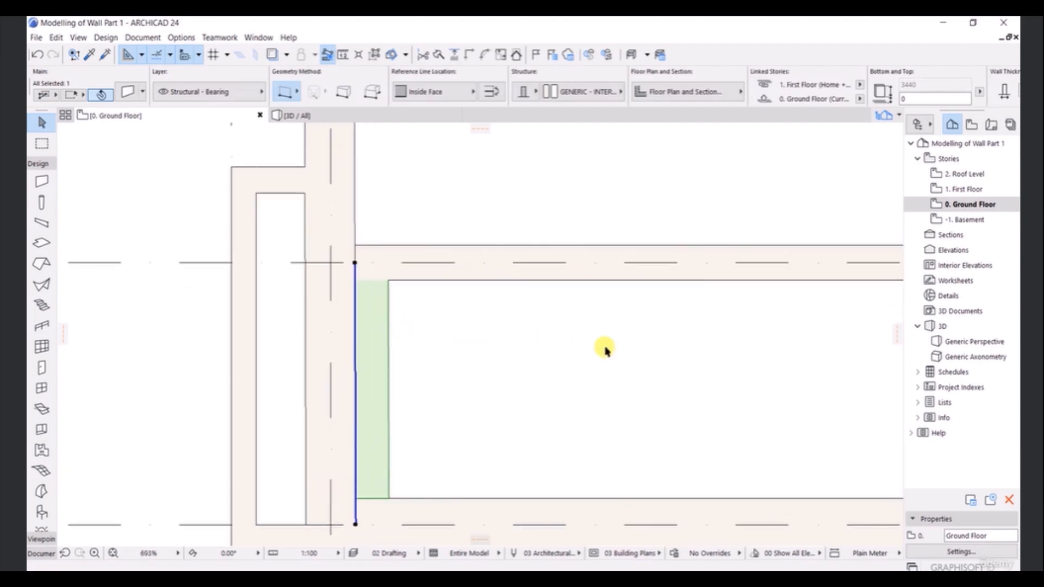
{"action": "scroll", "coordinate": [598, 350], "scroll_direction": "down", "scroll_amount": 2}
{"action": "middle_click_drag", "start_coordinate": [692, 350], "coordinate": [668, 351]}
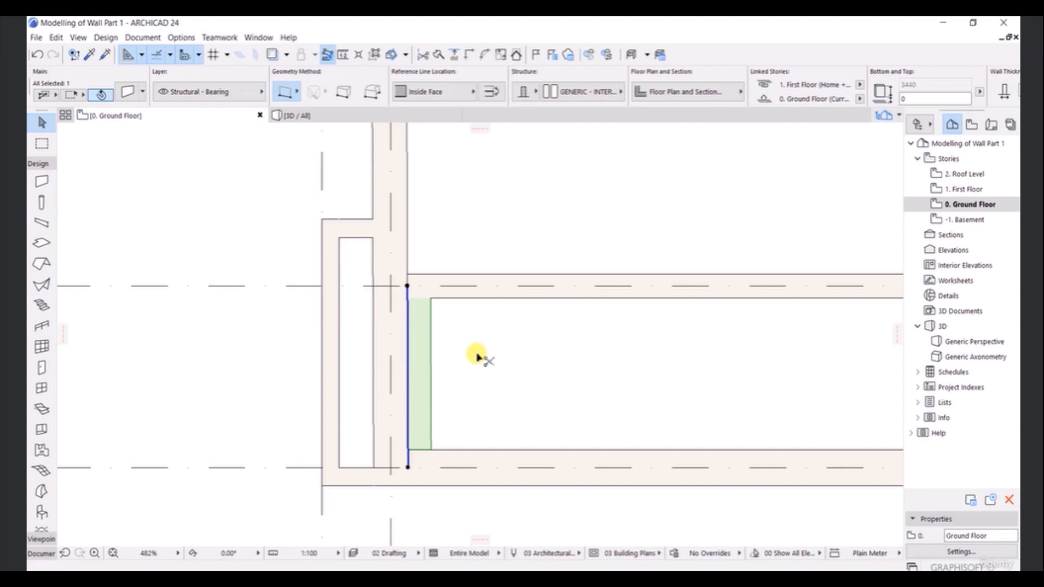
{"action": "key", "text": "ctrl+d"}
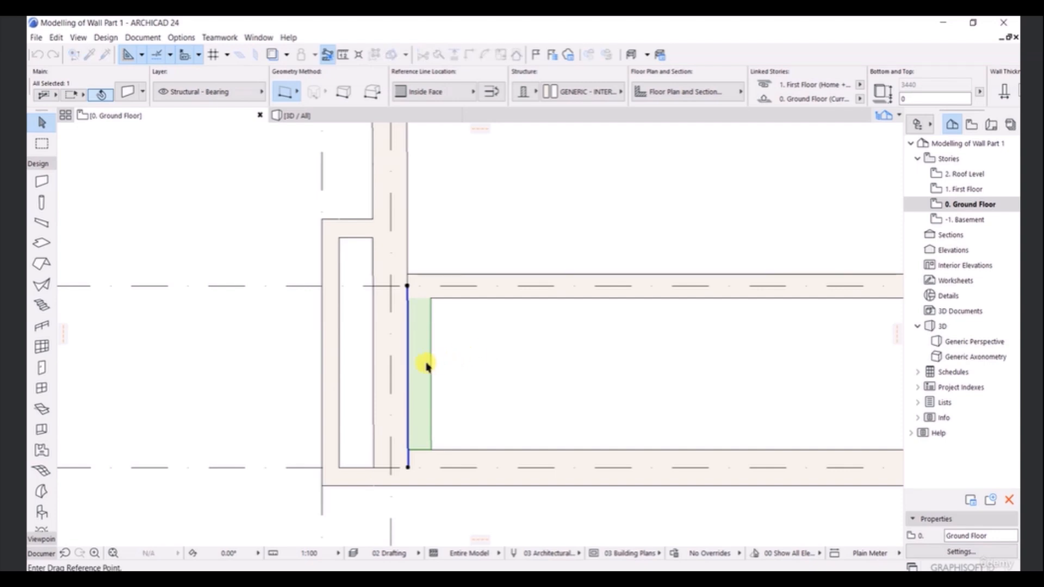
{"action": "left_click", "coordinate": [408, 364]}
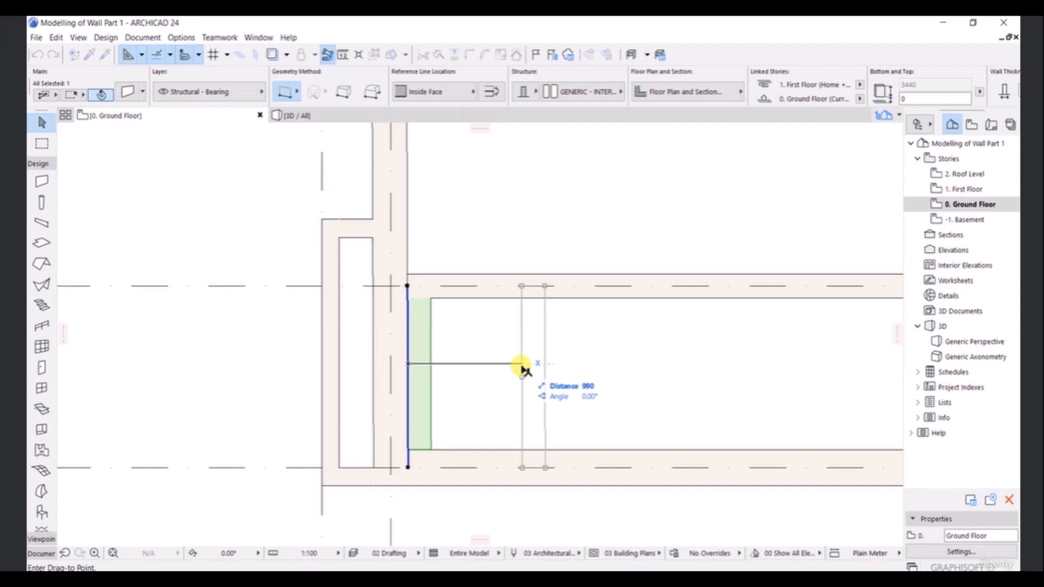
{"action": "type", "text": "1900"}
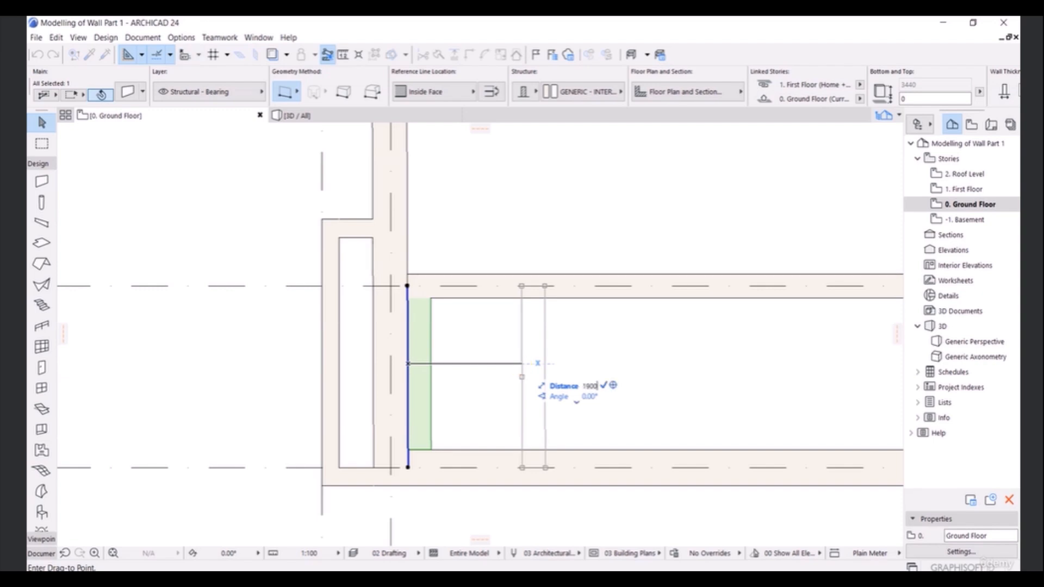
{"action": "key", "text": "Return"}
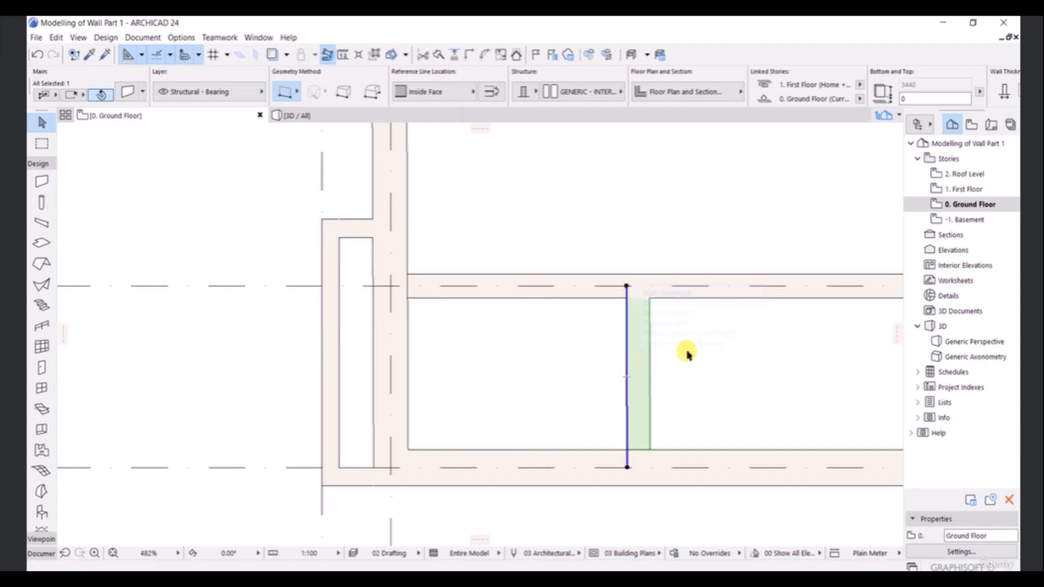
- Place a copy of the moved short wall farther toward grid E, between the grid 1 and grid 2 walls
{"action": "scroll", "coordinate": [741, 364], "scroll_direction": "down", "scroll_amount": 2}
{"action": "middle_click_drag", "start_coordinate": [676, 359], "coordinate": [533, 353]}
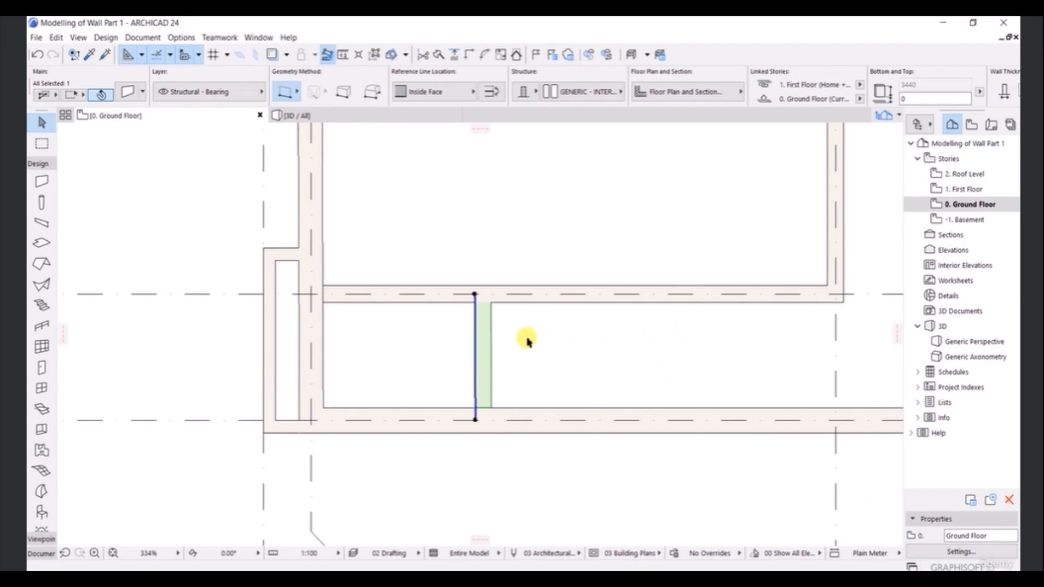
{"action": "key", "text": "ctrl+d"}
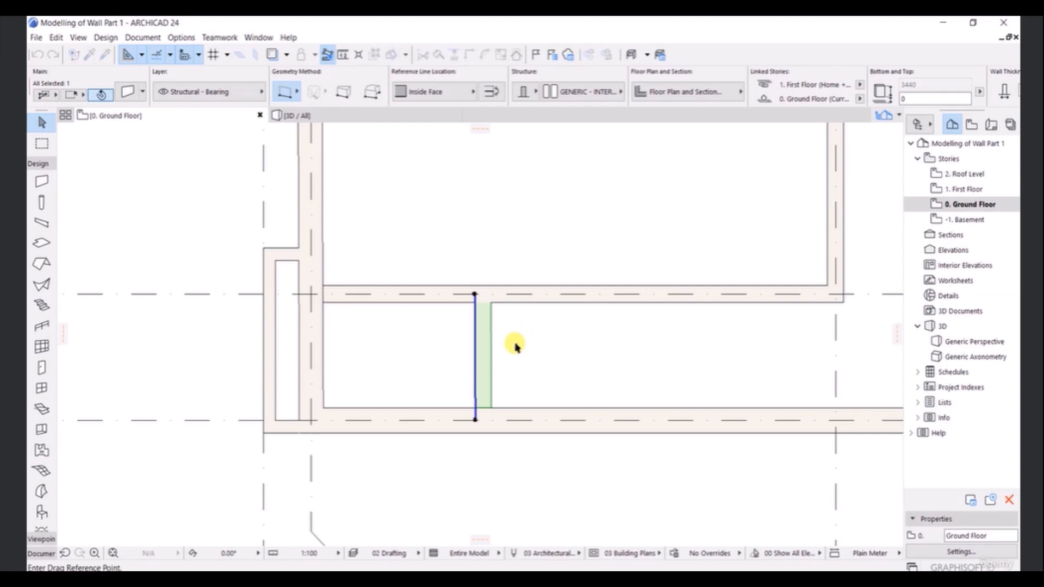
{"action": "left_click", "coordinate": [475, 350]}
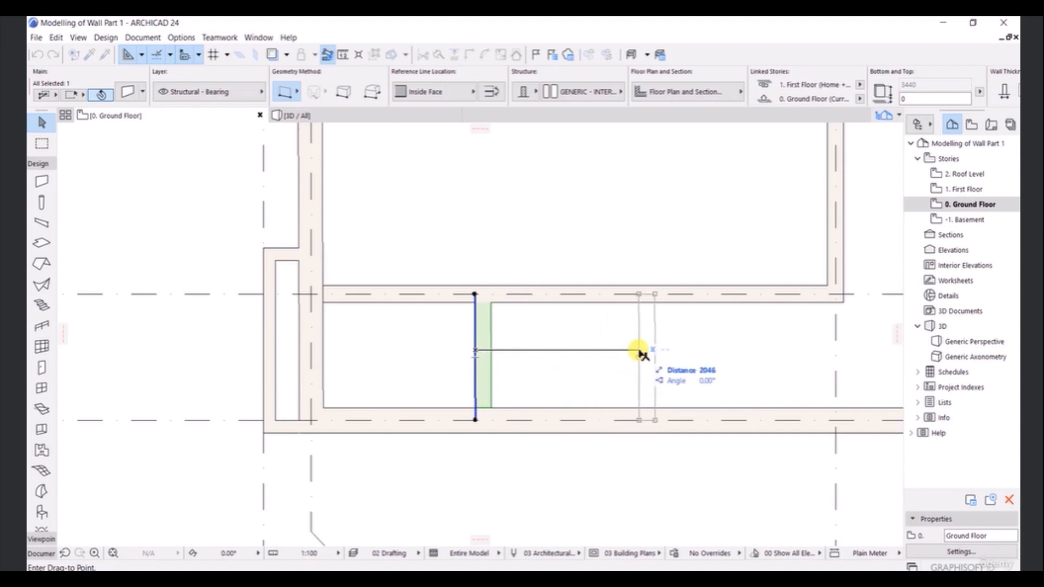
{"action": "key", "text": "ctrl"}
{"action": "key", "text": "Tab"}
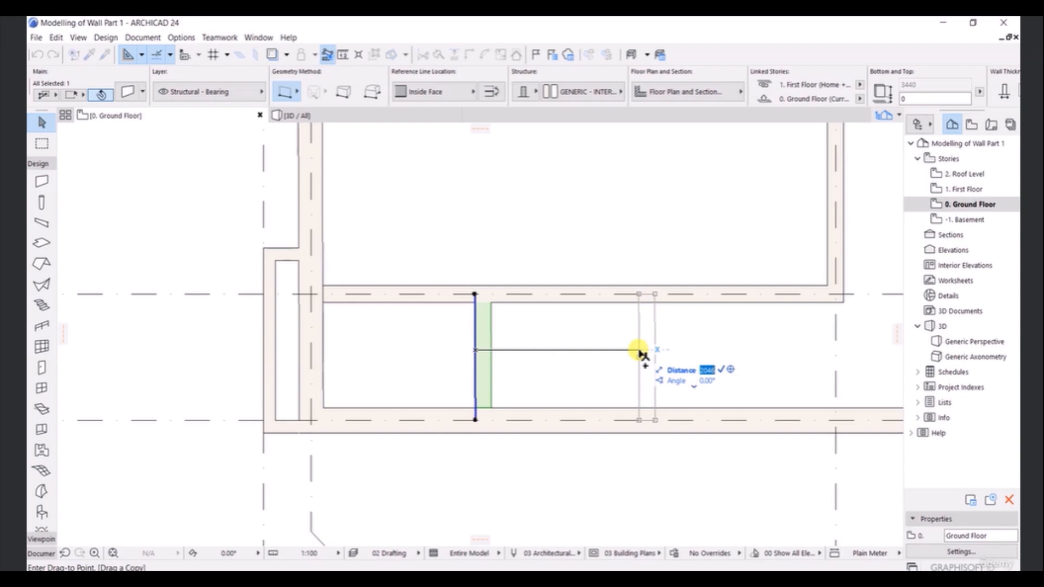
{"action": "type", "text": "2"}
{"action": "key", "text": "Return"}
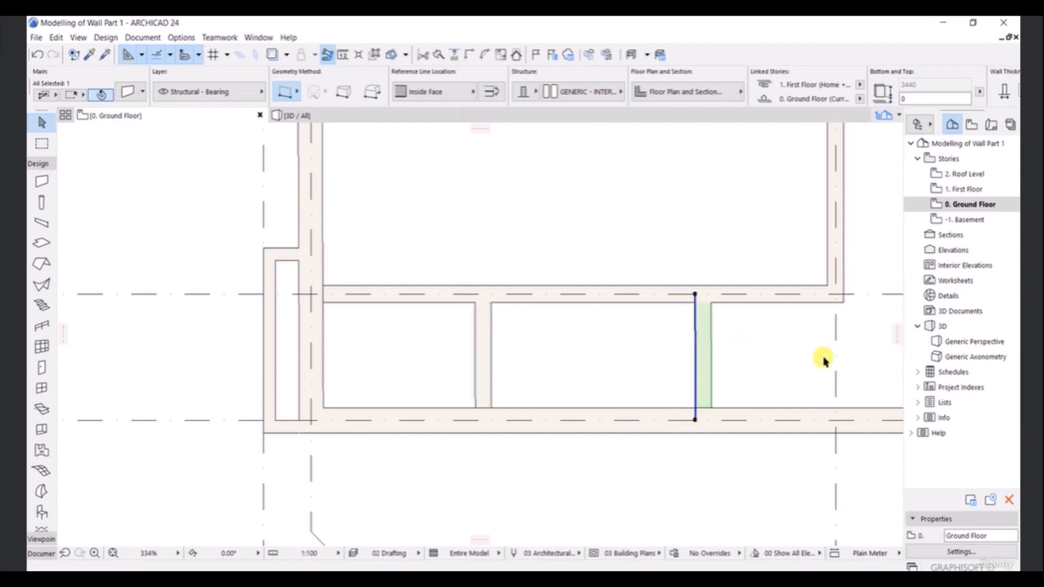
- Examine the wall layout between grids 1 and 4, including the open space between the grid E wall and the outer wall
{"action": "scroll", "coordinate": [823, 361], "scroll_direction": "down", "scroll_amount": 2}
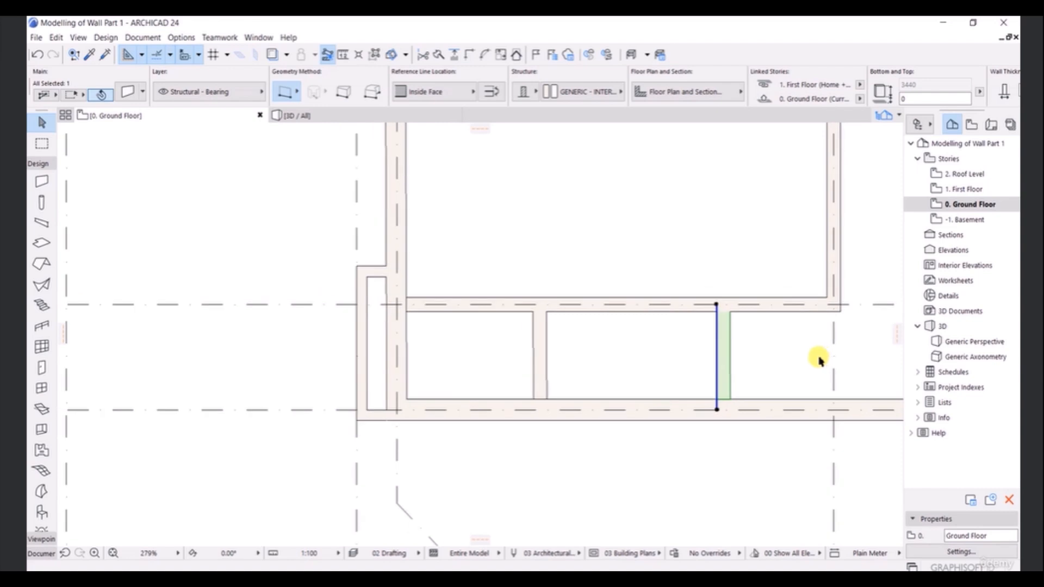
{"action": "scroll", "coordinate": [731, 275], "scroll_direction": "down", "scroll_amount": 2}
{"action": "scroll", "coordinate": [723, 270], "scroll_direction": "down", "scroll_amount": 1}
{"action": "scroll", "coordinate": [723, 270], "scroll_direction": "down", "scroll_amount": 1}
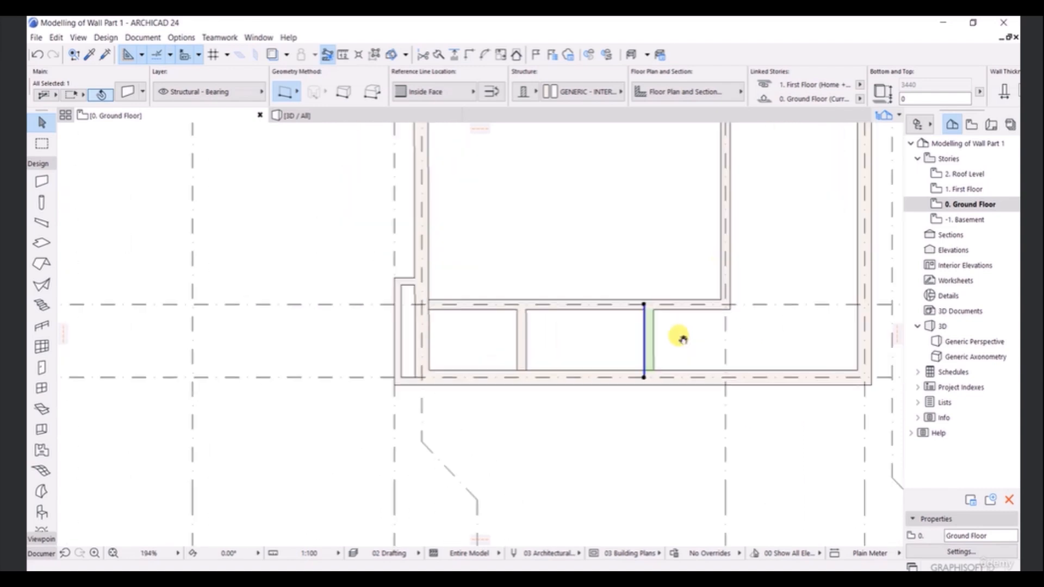
{"action": "scroll", "coordinate": [742, 326], "scroll_direction": "down", "scroll_amount": 1}
{"action": "scroll", "coordinate": [578, 361], "scroll_direction": "down", "scroll_amount": 1}
{"action": "scroll", "coordinate": [587, 315], "scroll_direction": "down", "scroll_amount": 1}
{"action": "scroll", "coordinate": [578, 380], "scroll_direction": "down", "scroll_amount": 1}
{"action": "scroll", "coordinate": [432, 353], "scroll_direction": "up", "scroll_amount": 1}
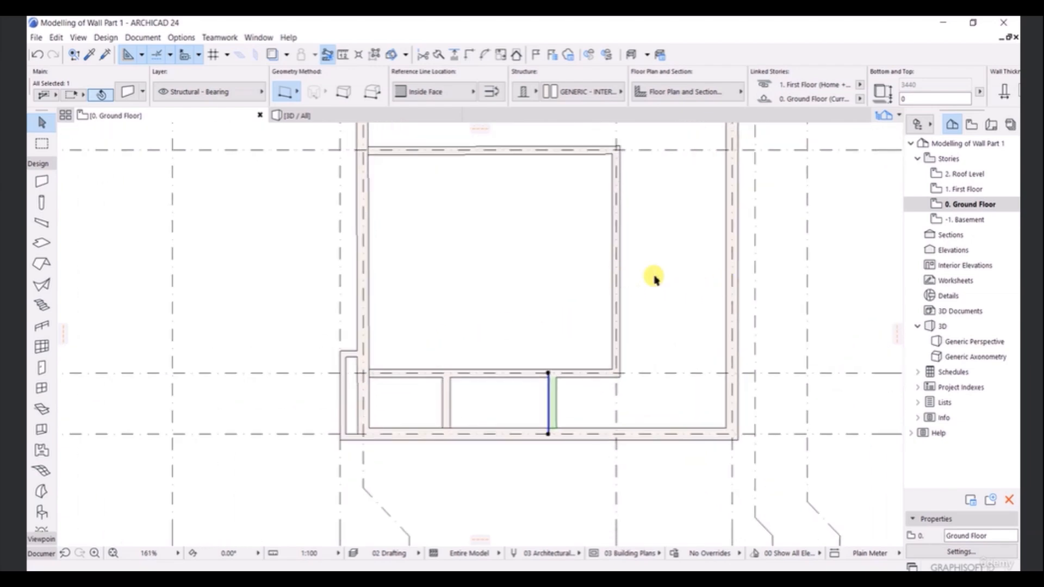
{"action": "mouse_move", "coordinate": [718, 281]}
{"action": "middle_mouse_down"}
{"action": "mouse_move", "coordinate": [692, 284]}
{"action": "mouse_move", "coordinate": [624, 256]}
{"action": "middle_mouse_up"}
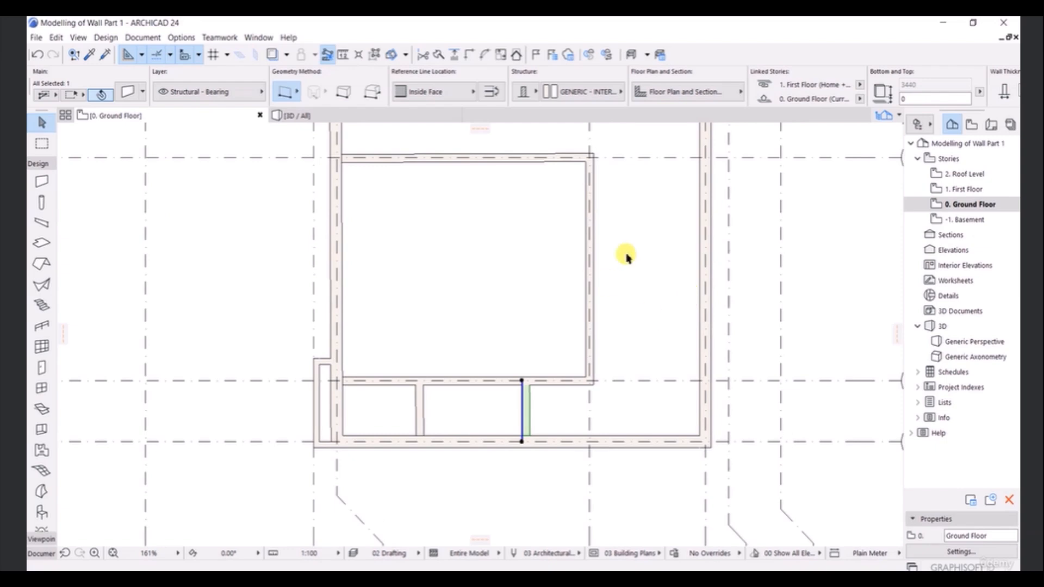
{"action": "middle_click_drag", "start_coordinate": [668, 319], "coordinate": [596, 344]}
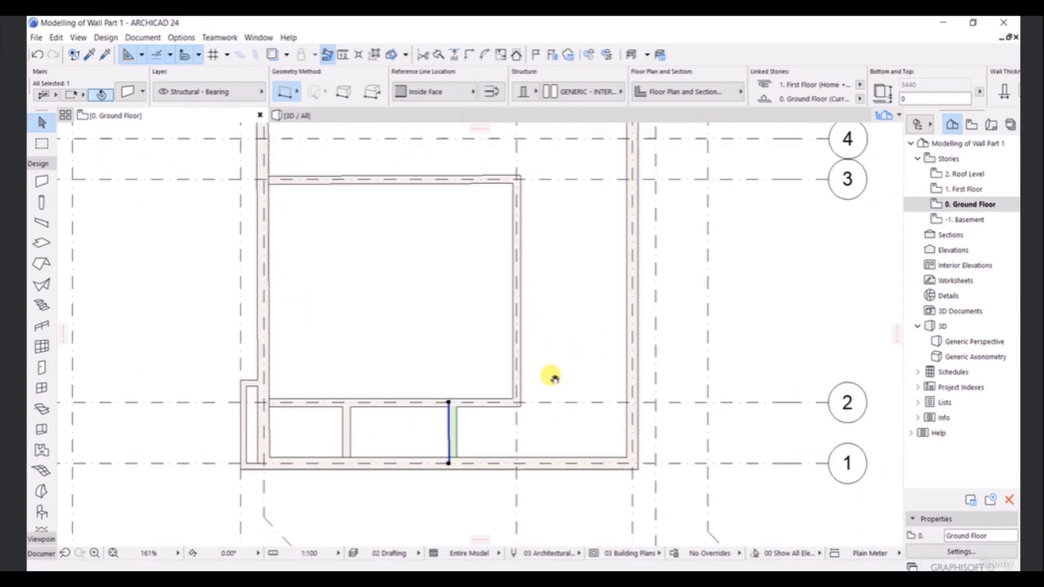
{"action": "middle_click_drag", "start_coordinate": [551, 378], "coordinate": [512, 384]}
{"action": "scroll", "coordinate": [548, 282], "scroll_direction": "up", "scroll_amount": 2}
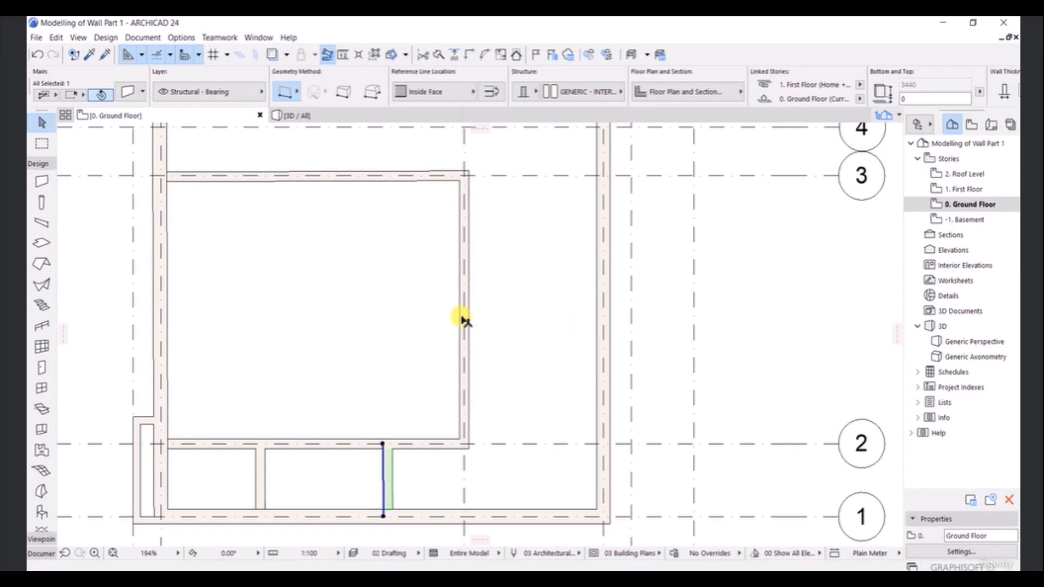
- Try a Center reference line on the selected short wall, undo the change and clear the selection
{"action": "left_click", "coordinate": [43, 183]}
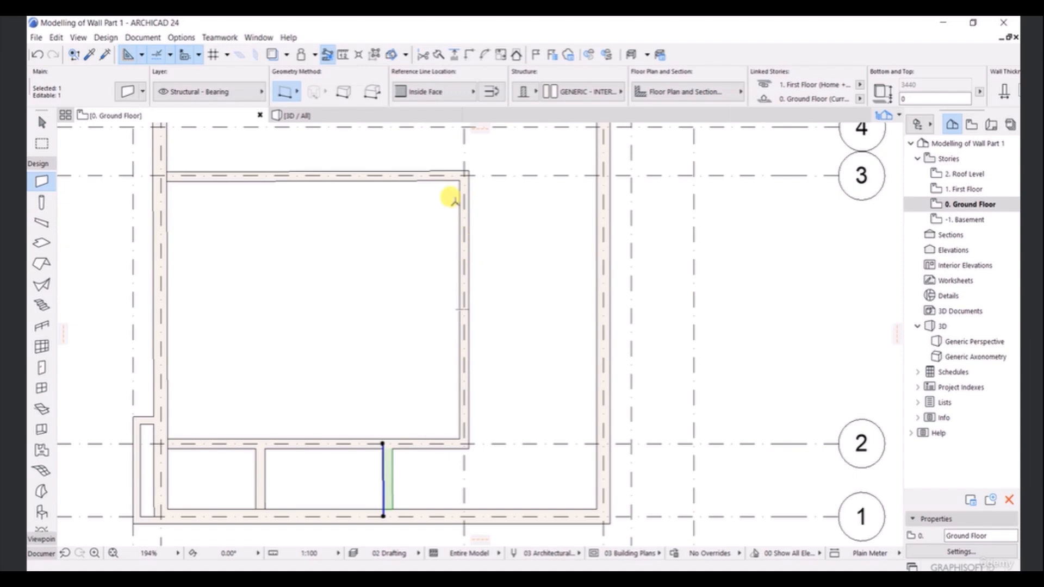
{"action": "left_click", "coordinate": [441, 92]}
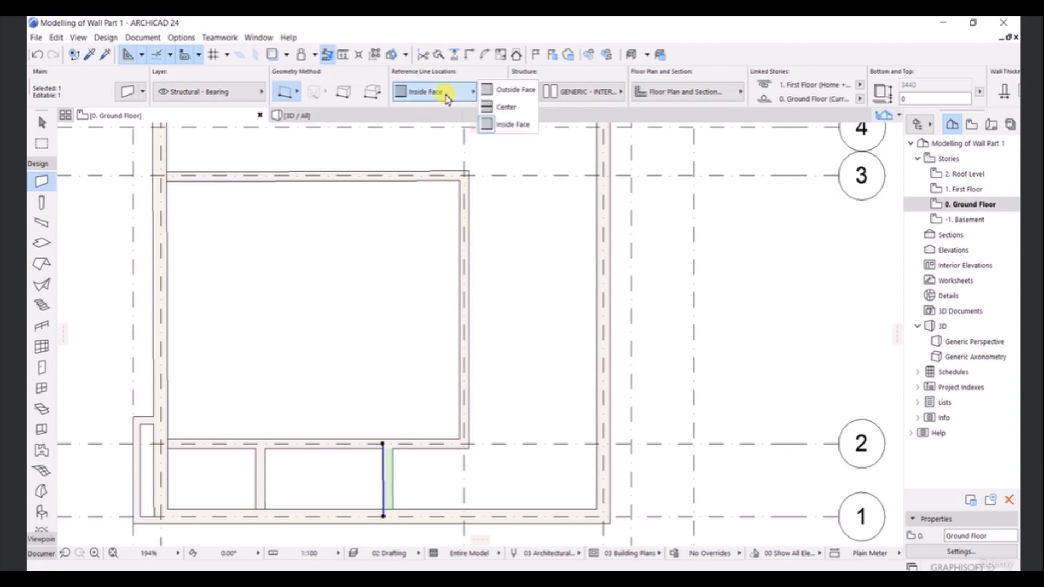
{"action": "left_click", "coordinate": [498, 109]}
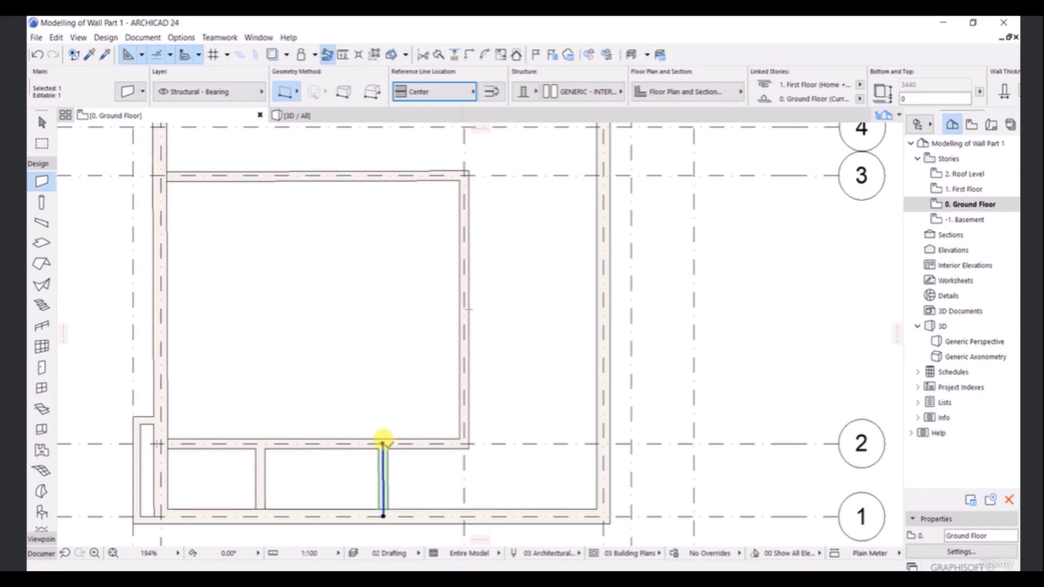
{"action": "key", "text": "ctrl+z"}
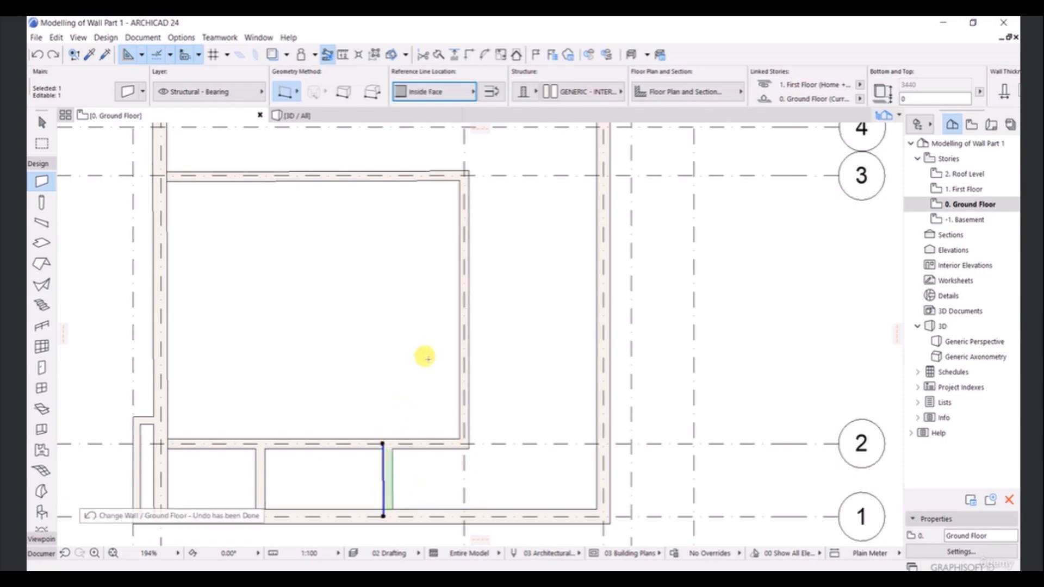
{"action": "key", "text": "Escape"}
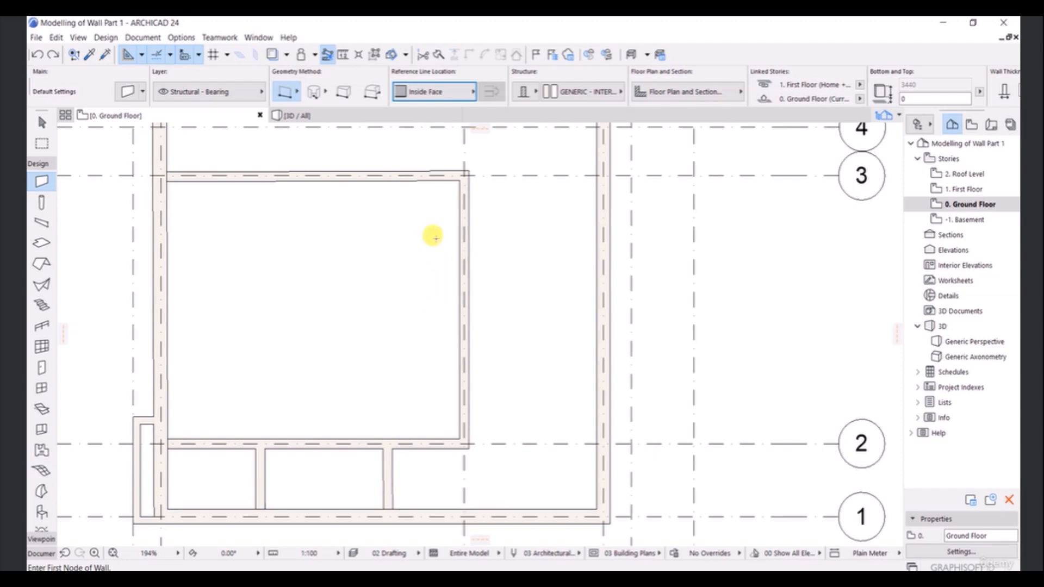
- Draw a wall with a Center reference line along grid 2 from the grid E wall to the outer wall beyond it
{"action": "left_click", "coordinate": [437, 93]}
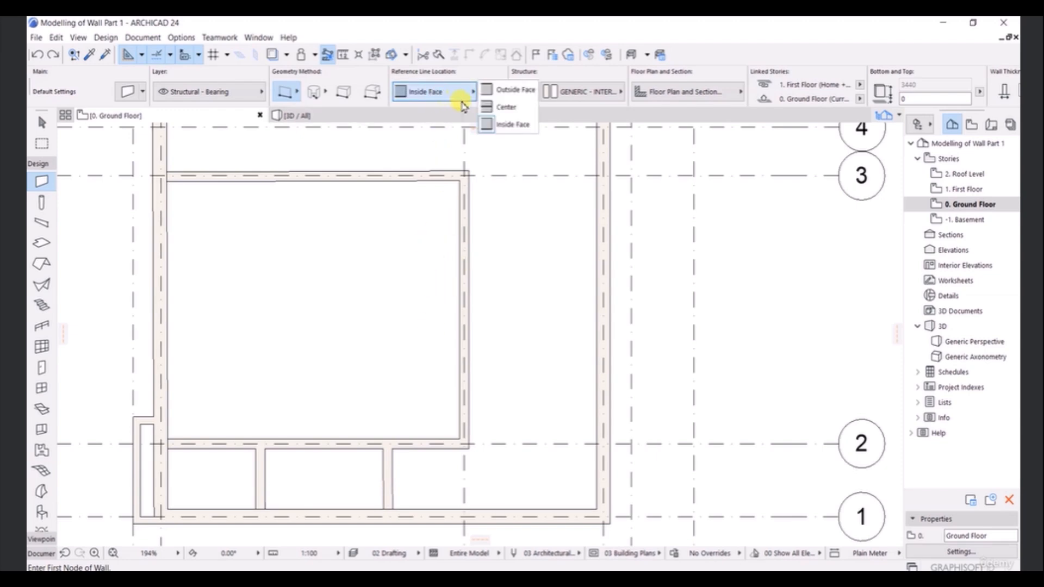
{"action": "left_click", "coordinate": [494, 107]}
{"action": "scroll", "coordinate": [465, 447], "scroll_direction": "up", "scroll_amount": 2}
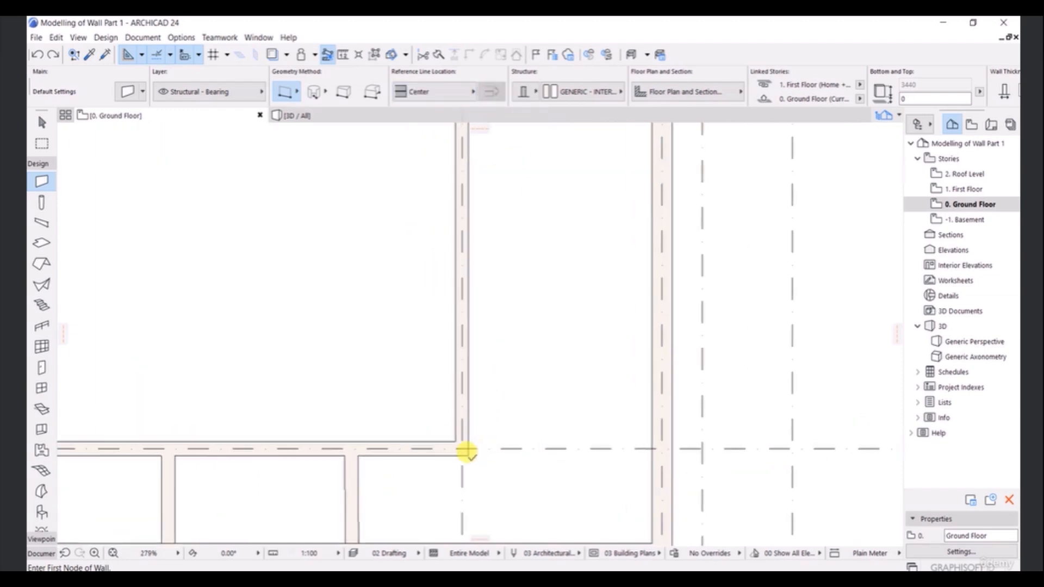
{"action": "left_click", "coordinate": [461, 448]}
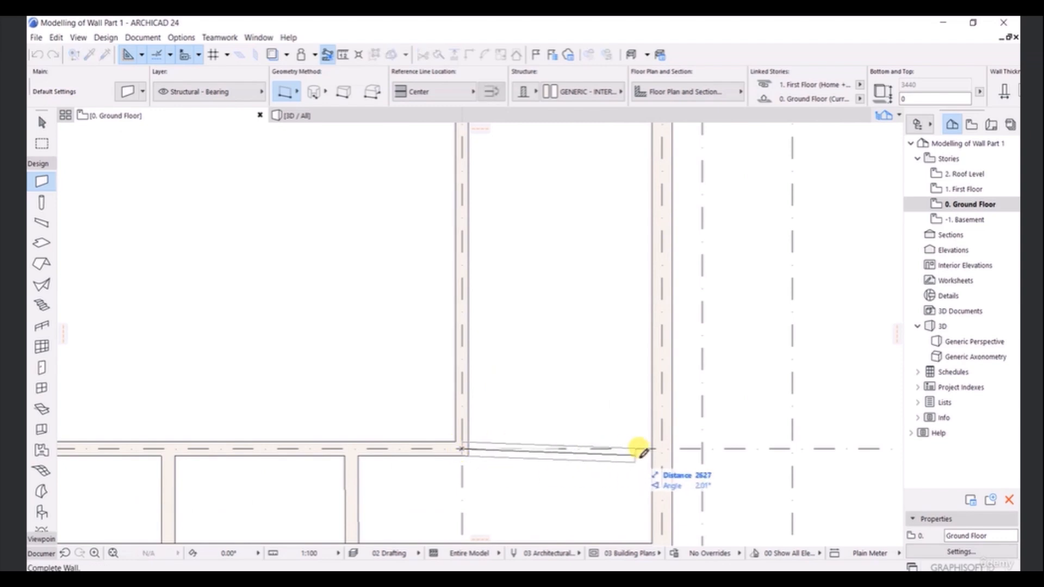
{"action": "left_click", "coordinate": [664, 449]}
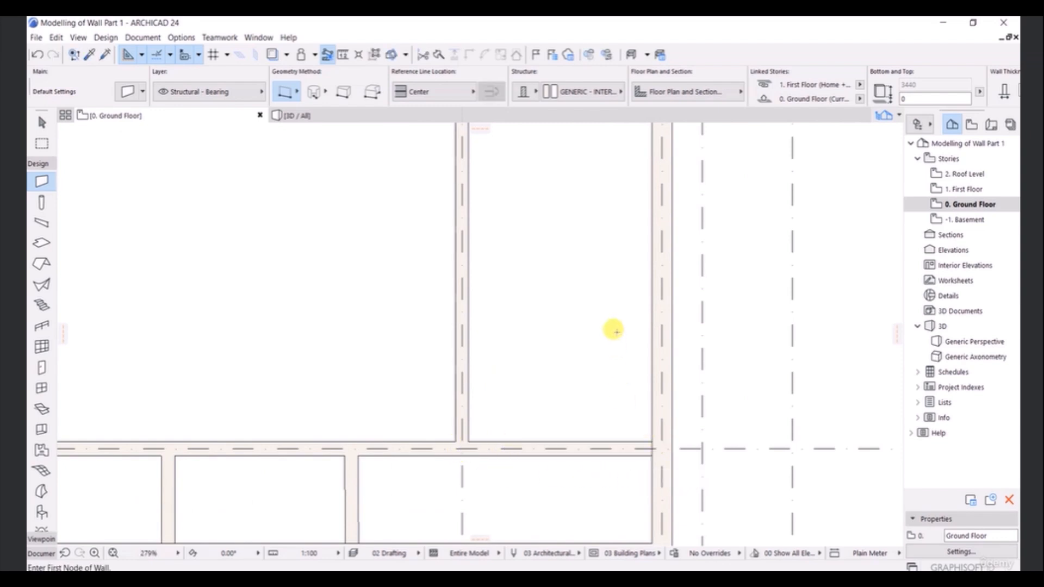
{"action": "scroll", "coordinate": [602, 312], "scroll_direction": "down", "scroll_amount": 2}
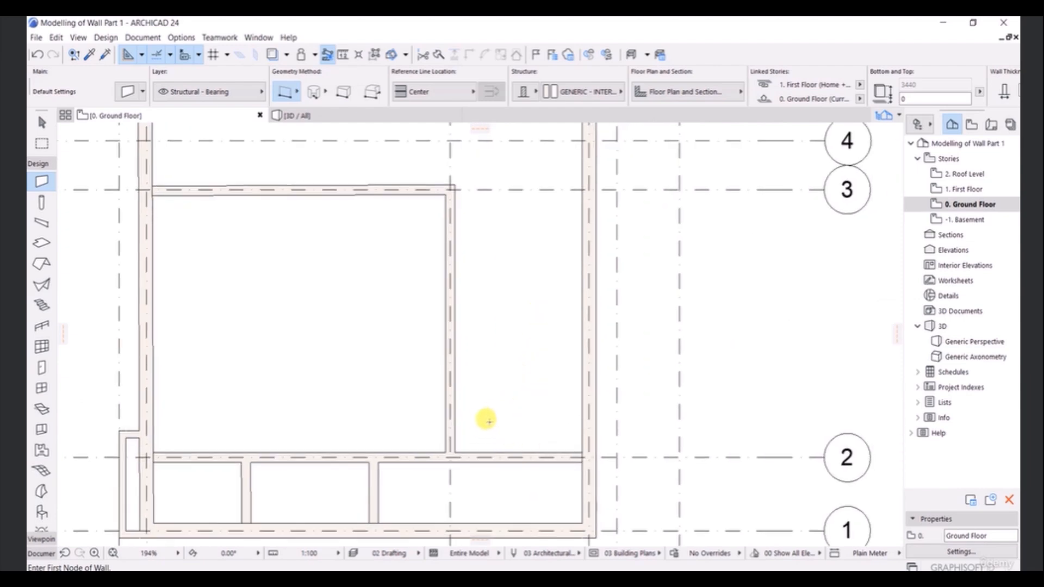
- Move the short wall on grid 2, between grid E and the outer wall, 1925 mm perpendicularly toward grid 3
{"action": "left_click", "coordinate": [33, 125]}
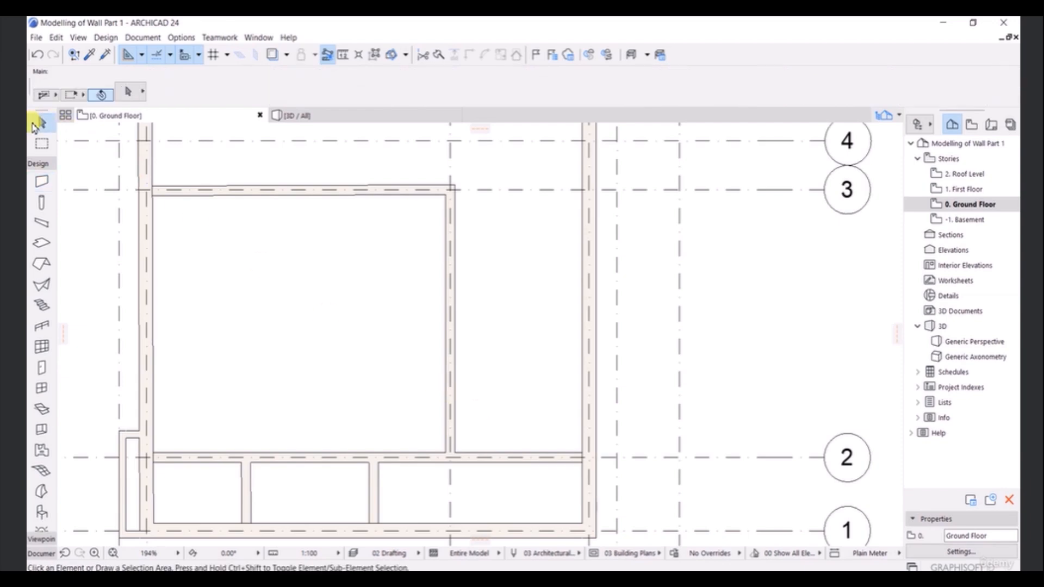
{"action": "left_click", "coordinate": [499, 458]}
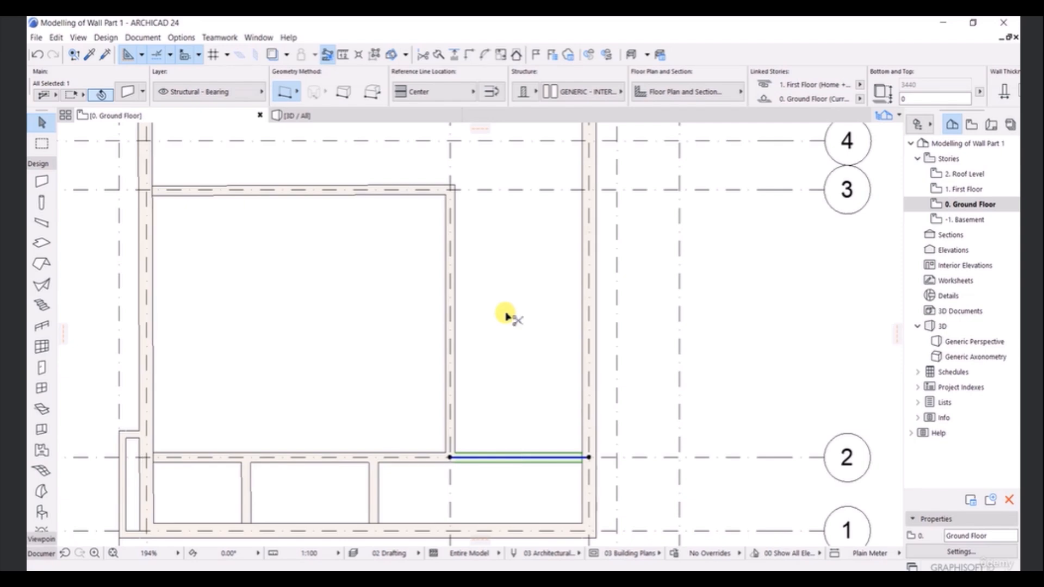
{"action": "key", "text": "ctrl+d"}
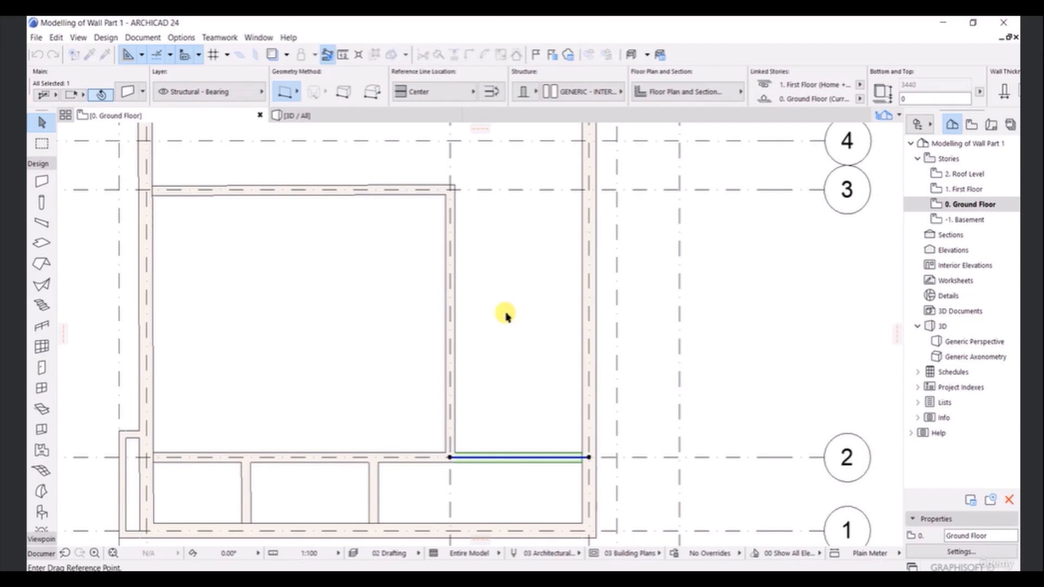
{"action": "left_click", "coordinate": [520, 457]}
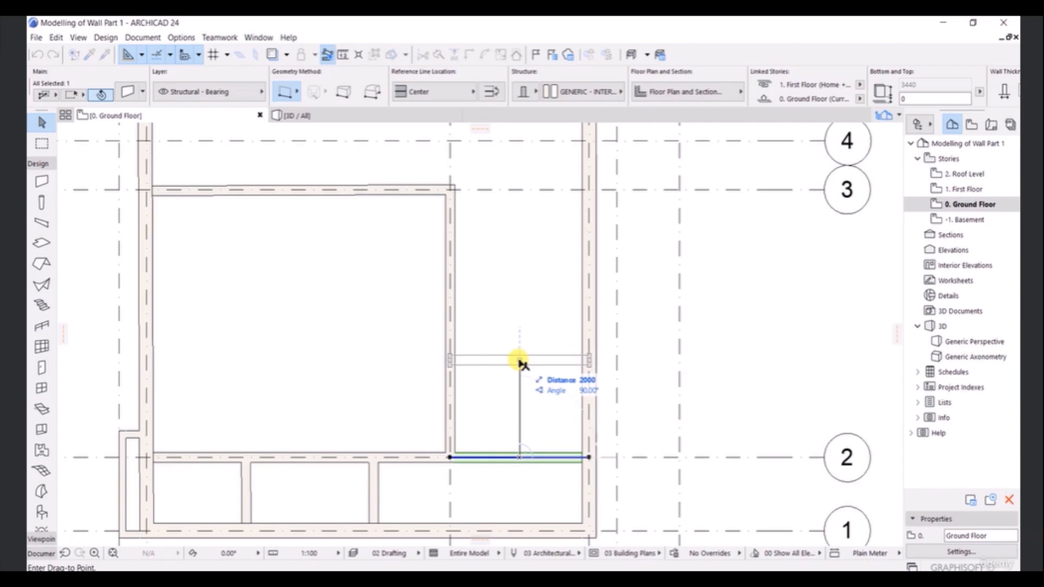
{"action": "type", "text": "3"}
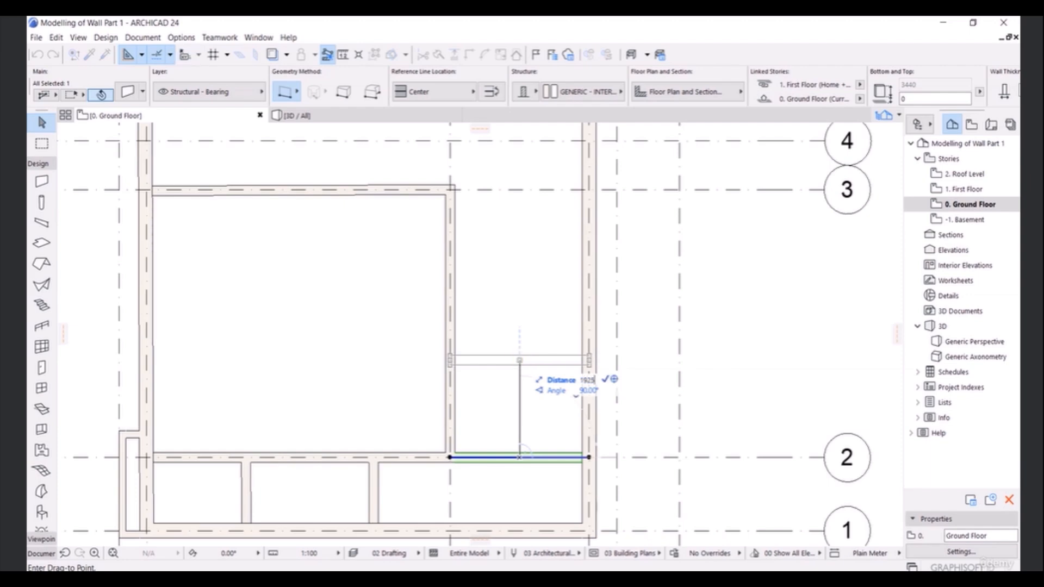
{"action": "left_click", "coordinate": [519, 364]}
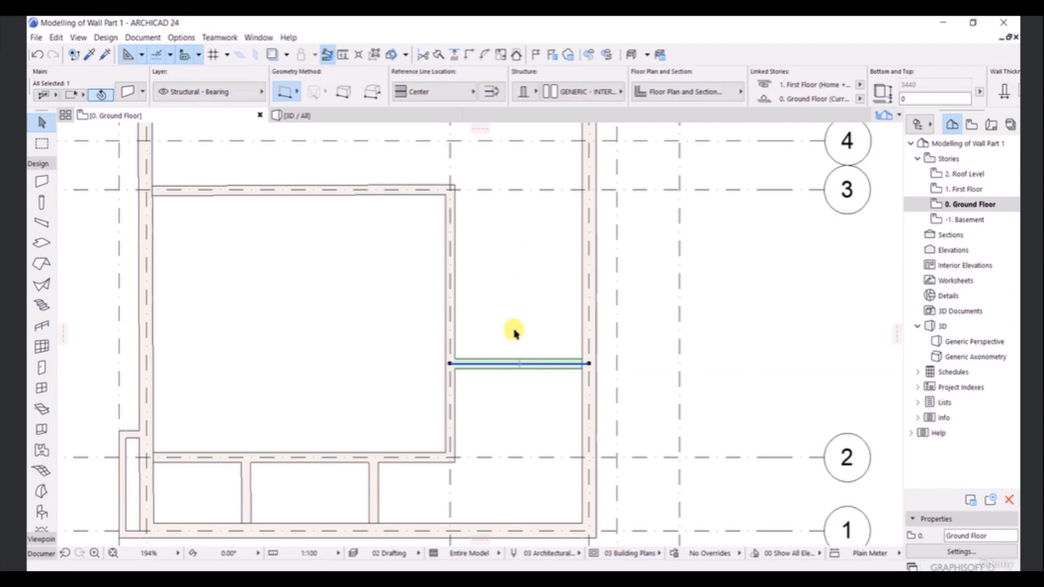
- Place a parallel copy of the moved wall between it and grid 3, spanning from the grid E wall to the outer wall
{"action": "key", "text": "ctrl+d"}
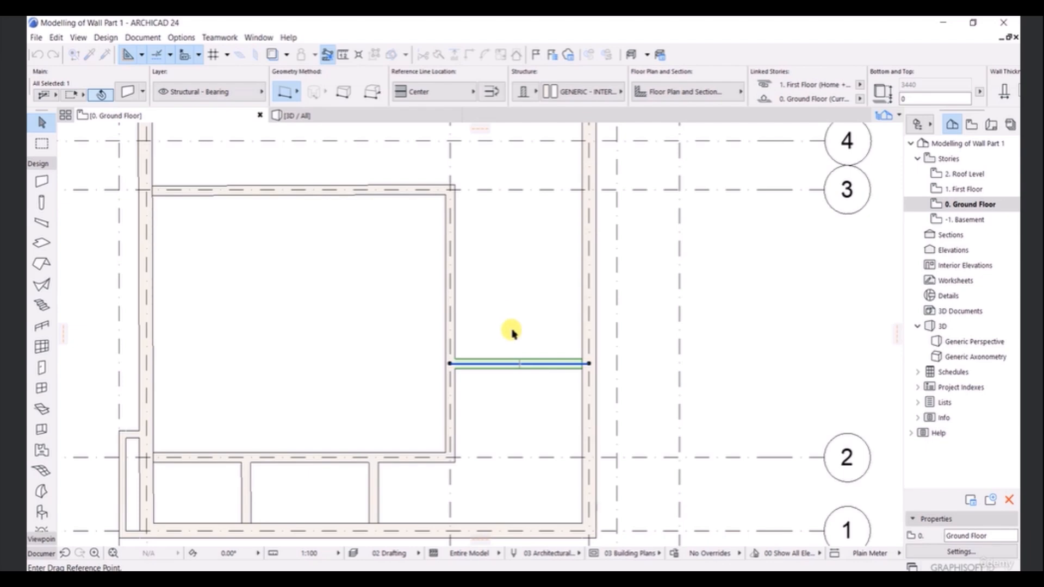
{"action": "left_click", "coordinate": [520, 365]}
{"action": "left_click", "coordinate": [520, 365]}
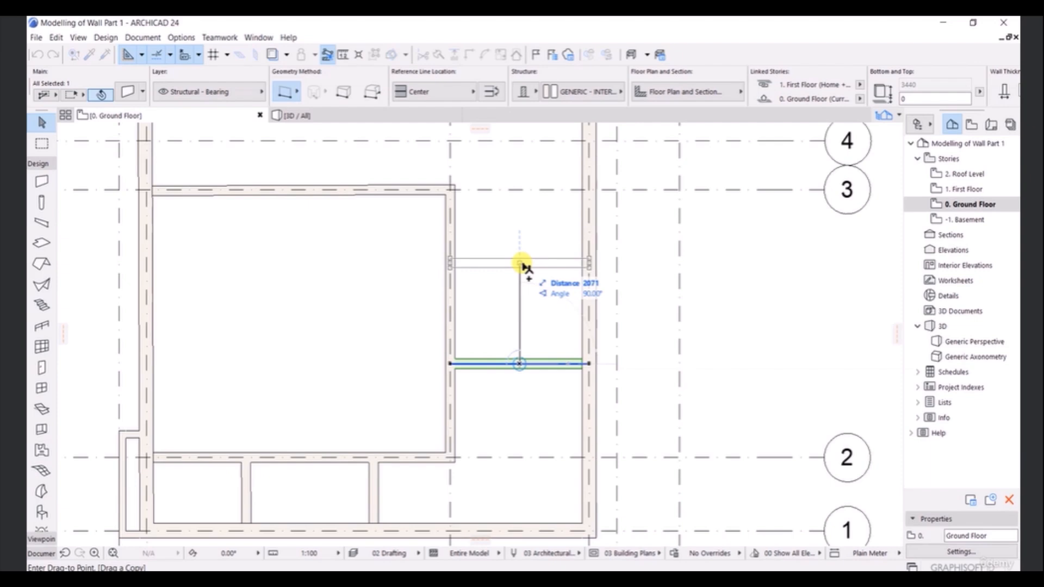
{"action": "type", "text": "125"}
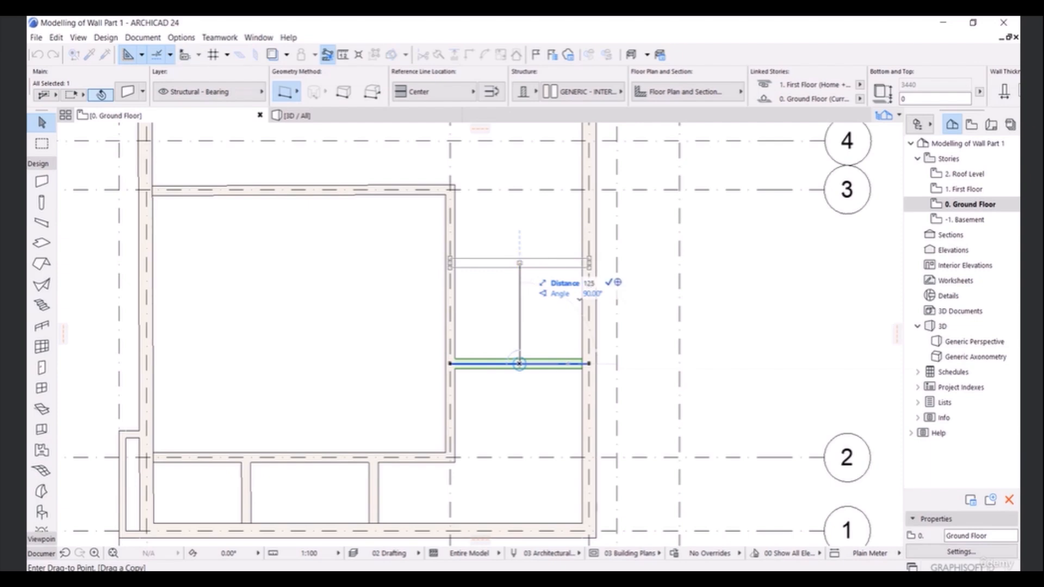
{"action": "key", "text": "Return"}
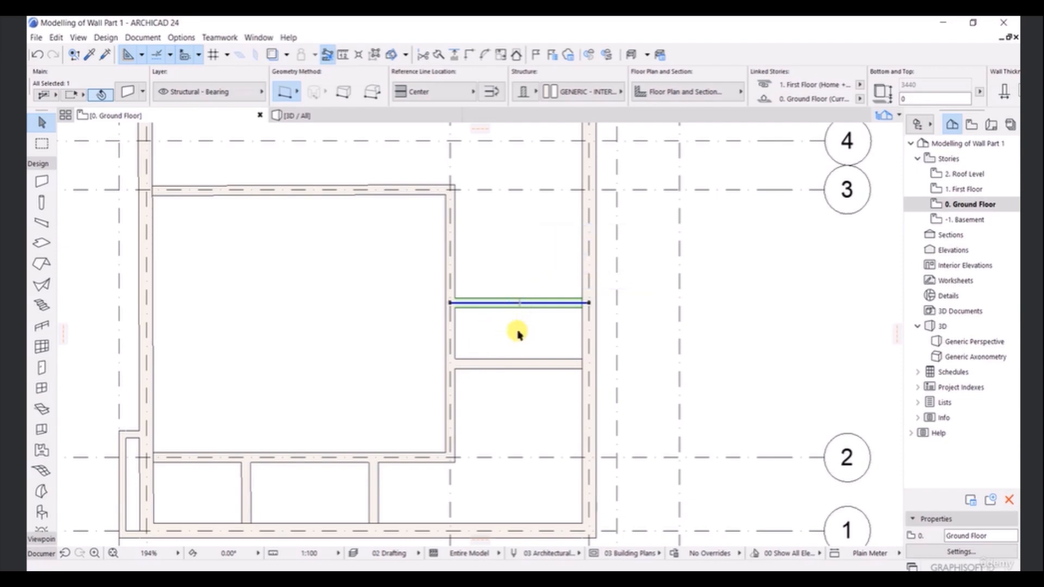
- Set the reference line location of both short walls between grids 2 and 3 to Inside Face and clear the selection
{"action": "left_click", "coordinate": [513, 326]}
{"action": "left_click", "coordinate": [521, 305]}
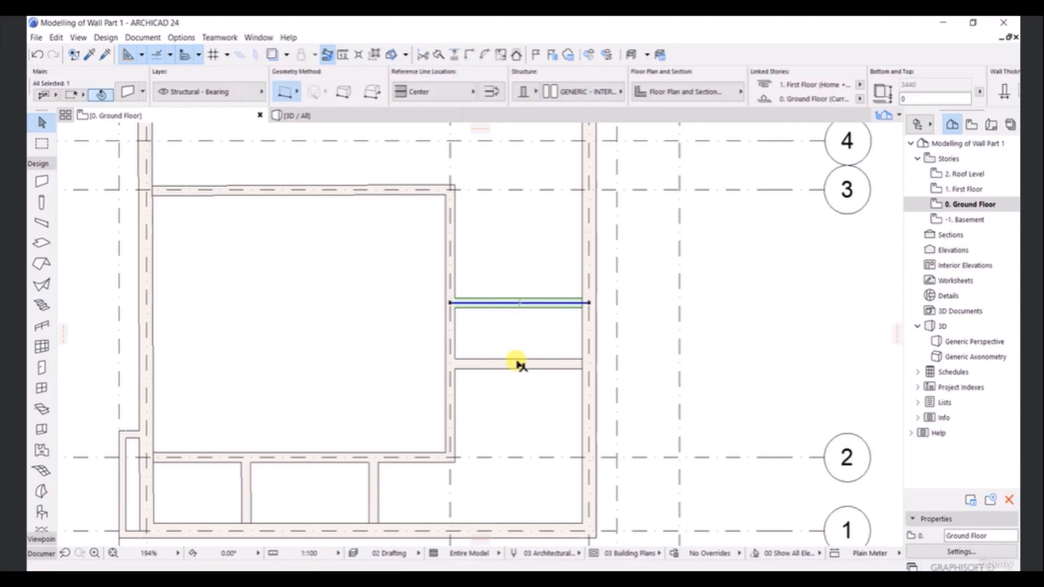
{"action": "left_click", "coordinate": [505, 362], "text": "shift"}
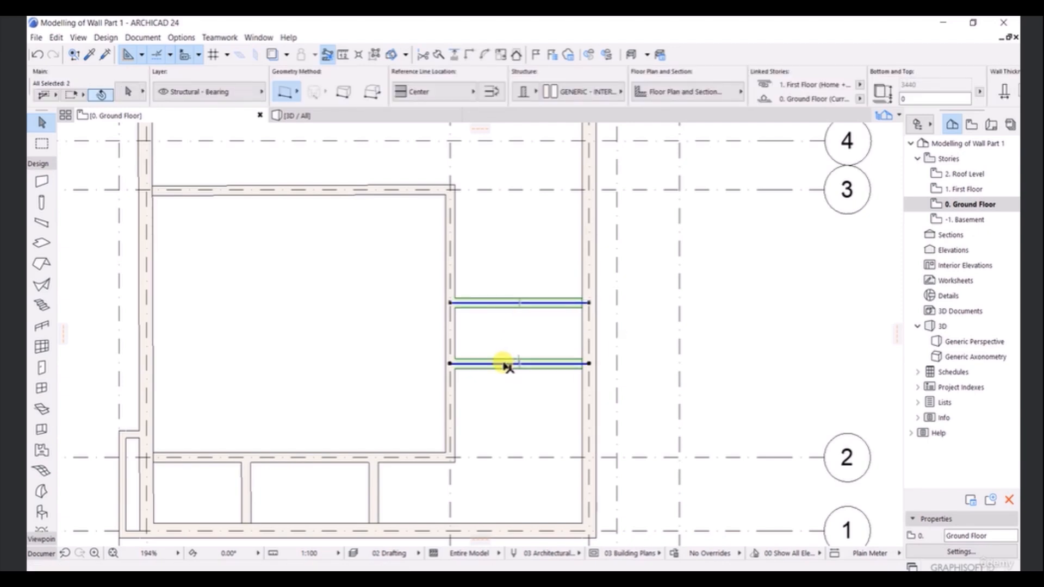
{"action": "left_click", "coordinate": [466, 93]}
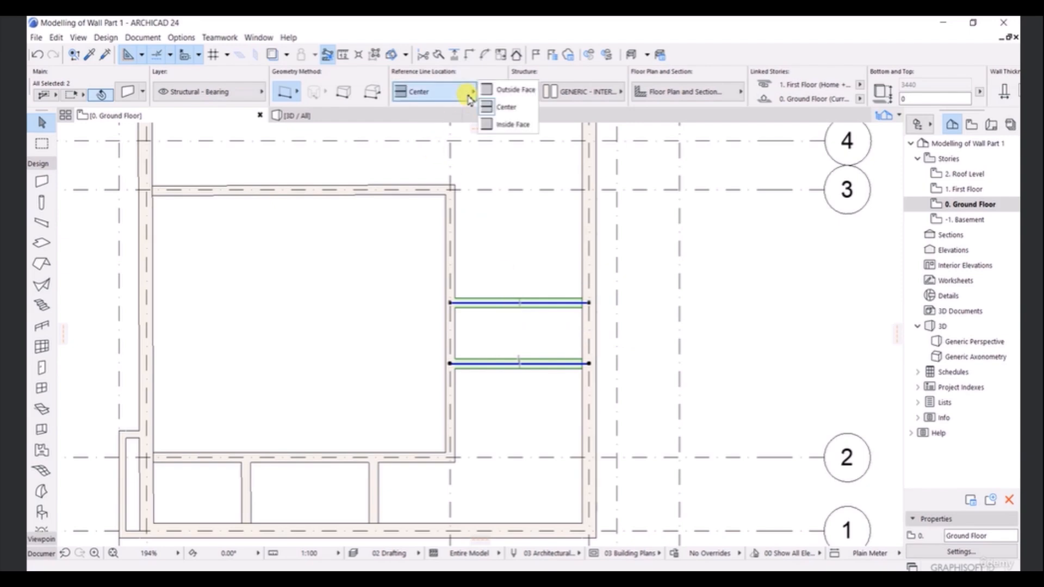
{"action": "left_click", "coordinate": [508, 124]}
{"action": "left_click", "coordinate": [511, 252]}
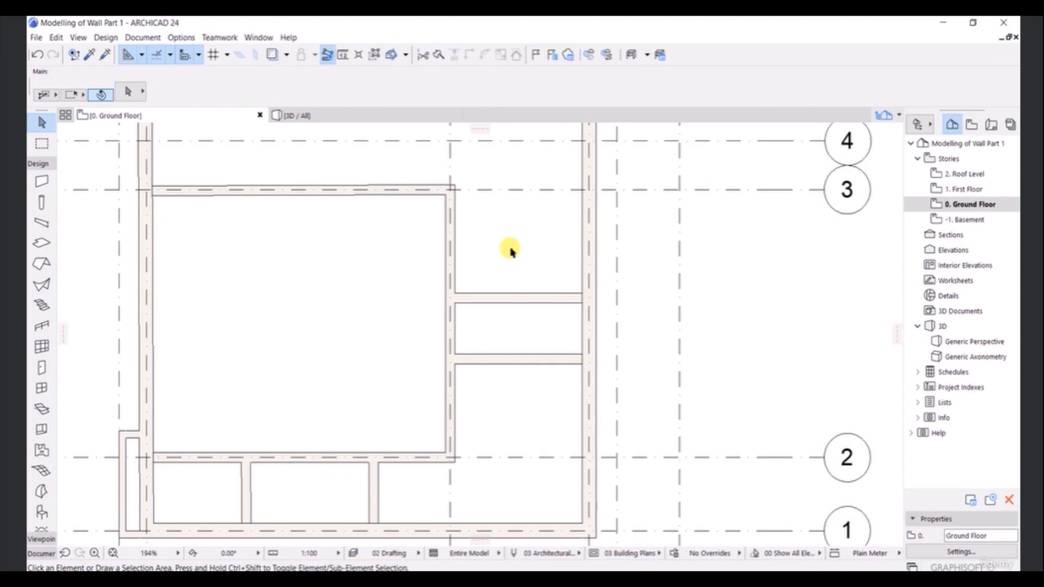
- Draw a 775 mm wall with a Center reference line along grid 3, from the grid E wall corner toward the outer wall
{"action": "scroll", "coordinate": [523, 294], "scroll_direction": "down", "scroll_amount": 2}
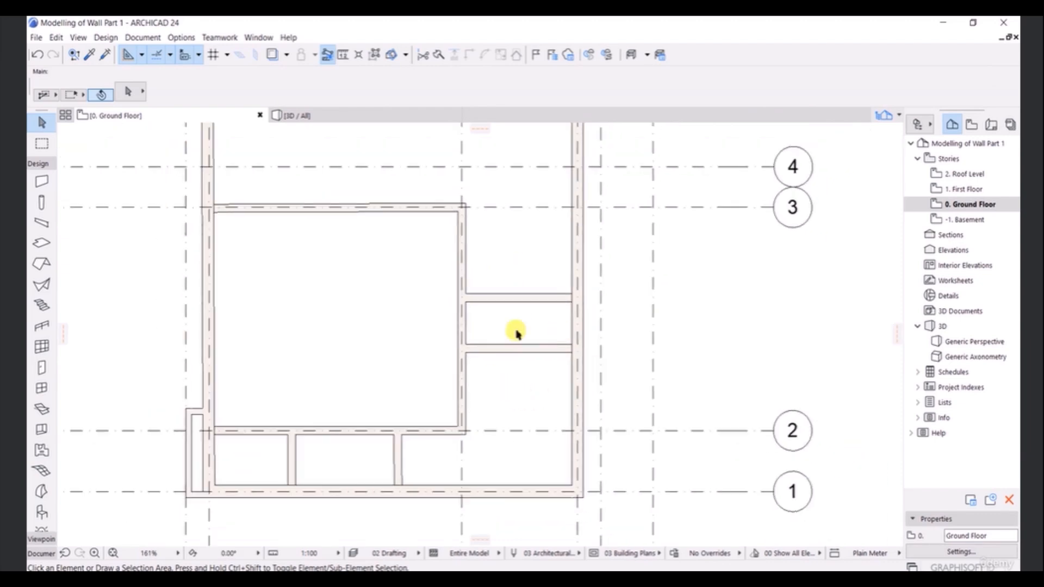
{"action": "middle_click_drag", "start_coordinate": [519, 270], "coordinate": [512, 348]}
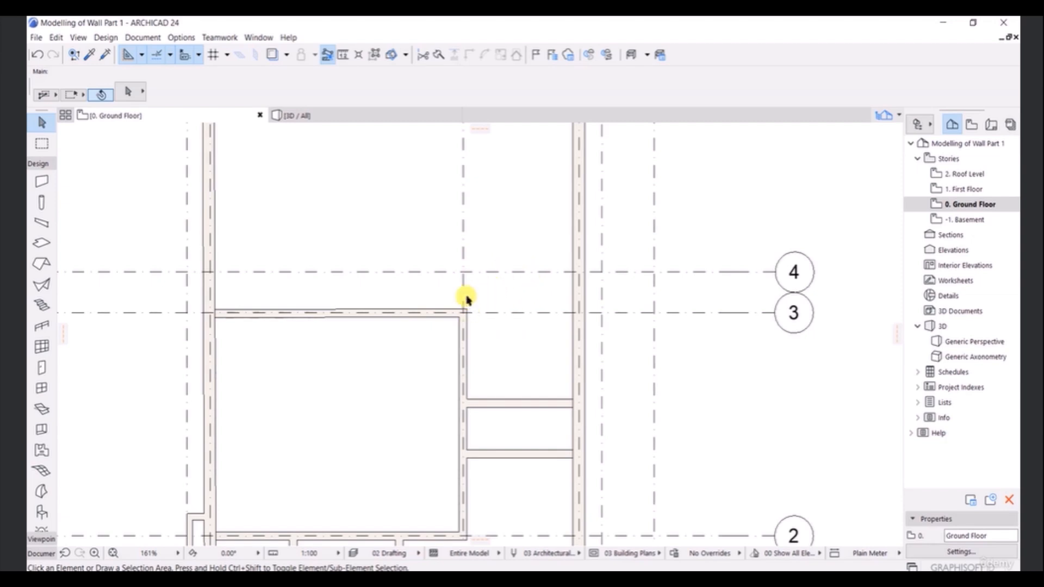
{"action": "scroll", "coordinate": [494, 298], "scroll_direction": "up", "scroll_amount": 5}
{"action": "middle_click_drag", "start_coordinate": [497, 291], "coordinate": [492, 297]}
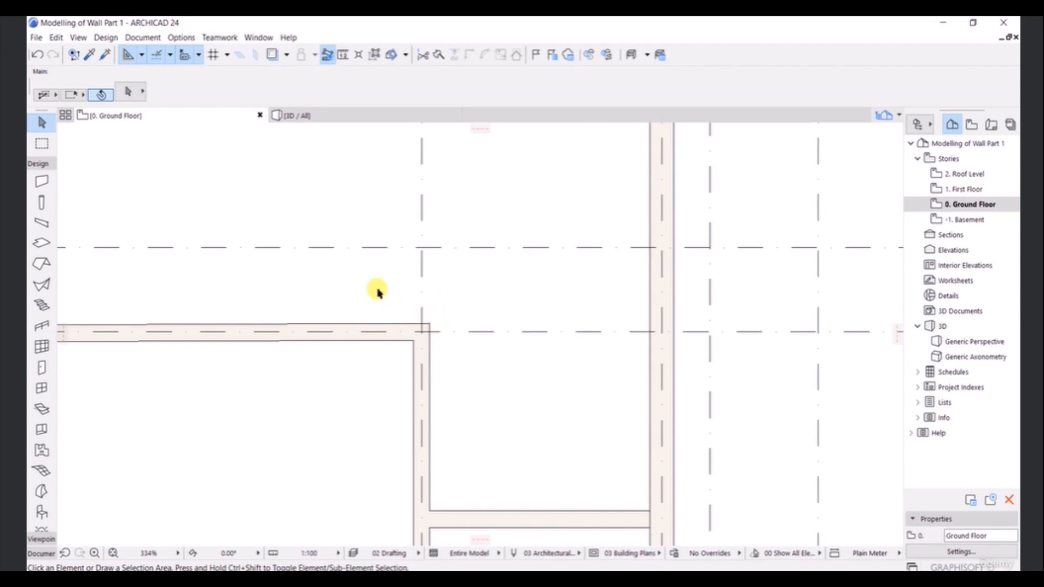
{"action": "left_click", "coordinate": [42, 182]}
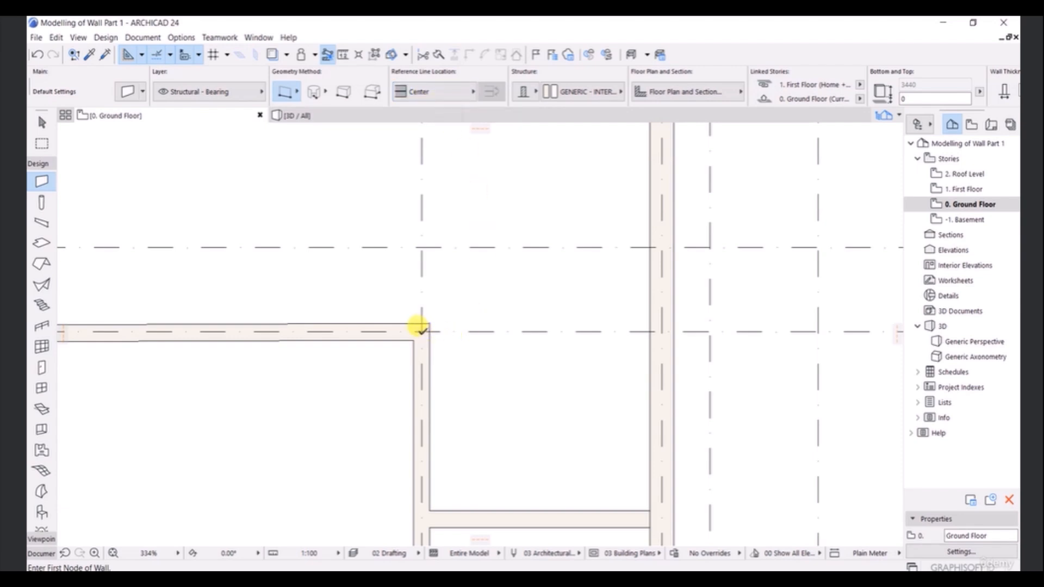
{"action": "left_click", "coordinate": [421, 330]}
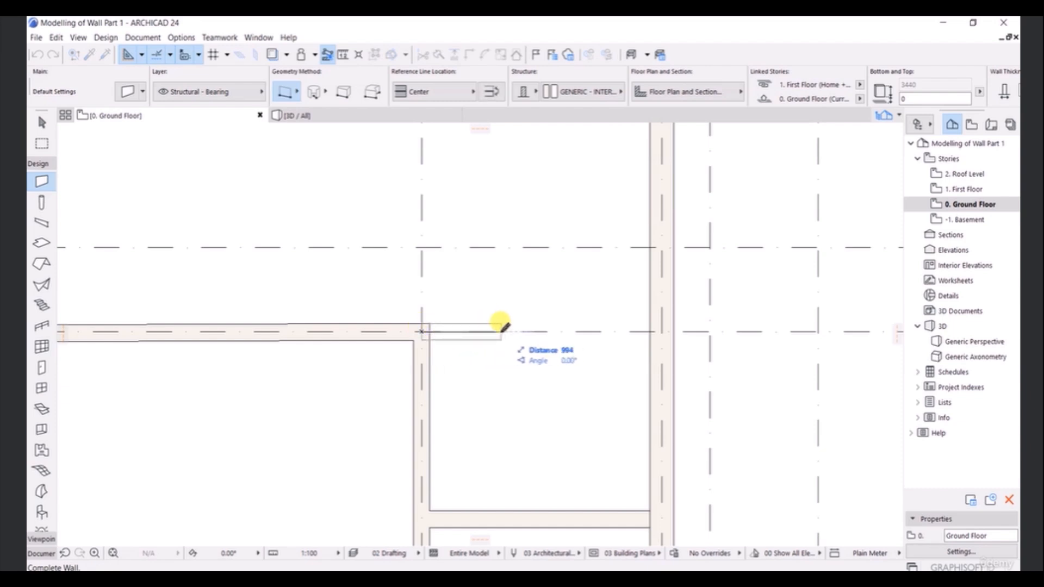
{"action": "key", "text": "Tab"}
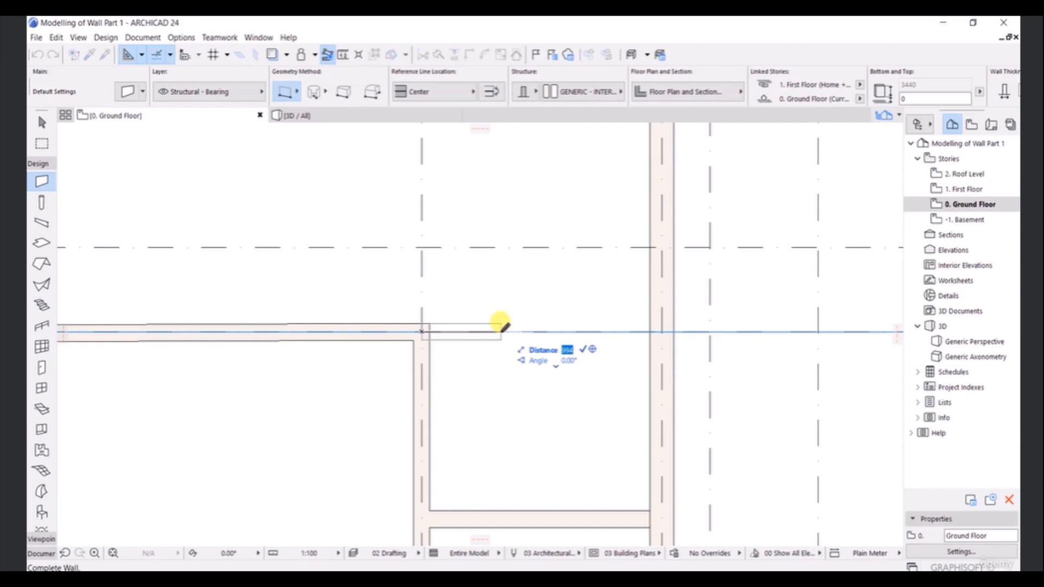
{"action": "type", "text": "775"}
{"action": "key", "text": "Return"}
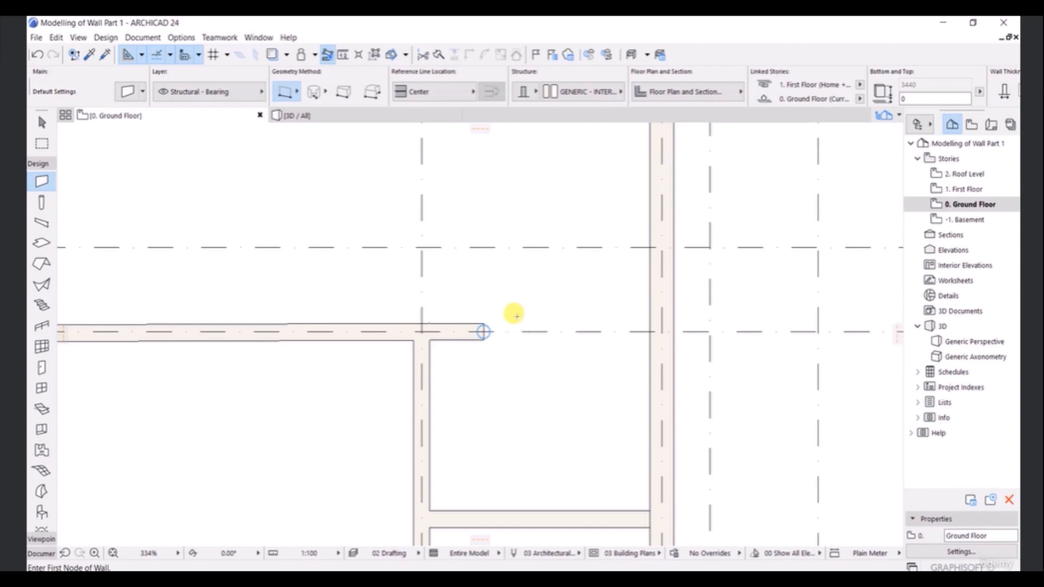
- Try a 550 mm perpendicular wall from the end of the grid 3 extension toward grid 4, inspect the corner and undo it
{"action": "left_click", "coordinate": [482, 331]}
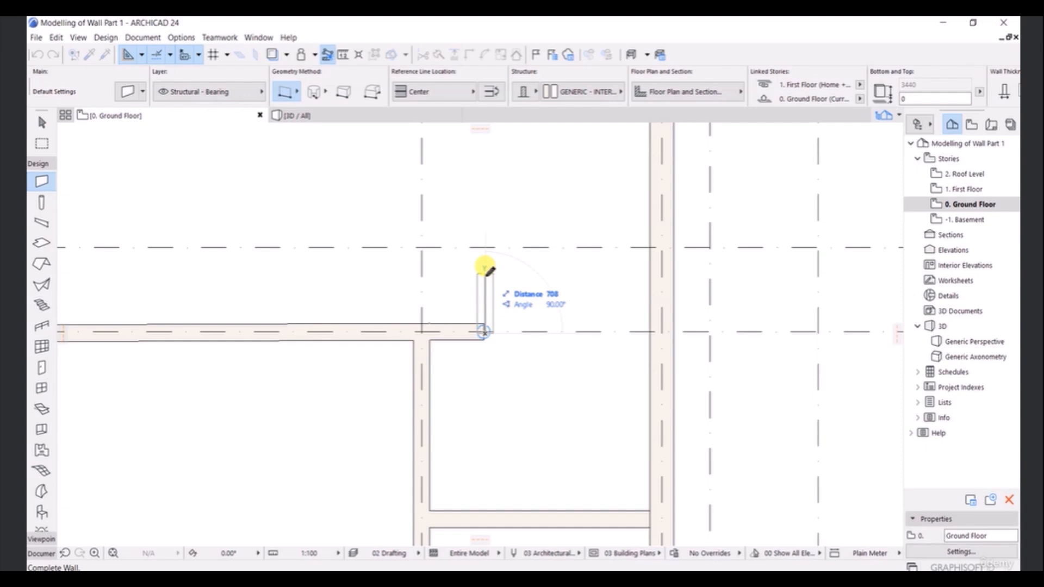
{"action": "type", "text": "550"}
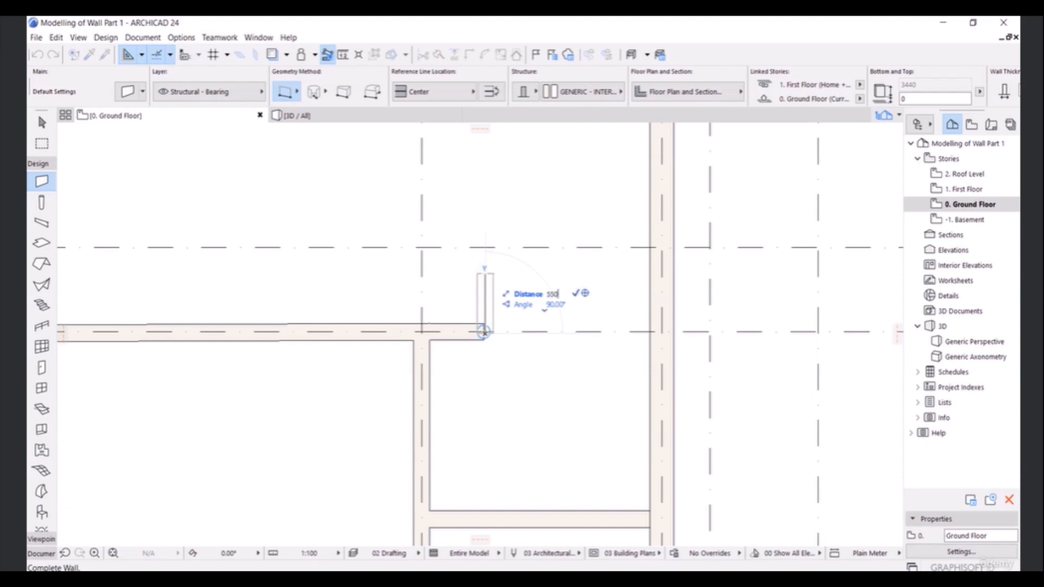
{"action": "key", "text": "Return"}
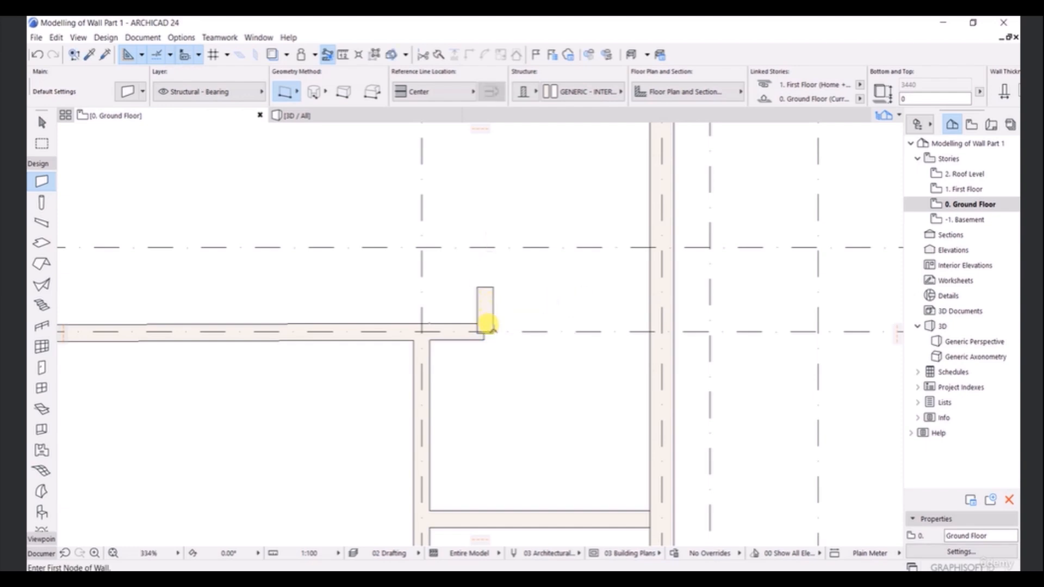
{"action": "scroll", "coordinate": [483, 329], "scroll_direction": "up", "scroll_amount": 5}
{"action": "scroll", "coordinate": [475, 304], "scroll_direction": "down", "scroll_amount": 2}
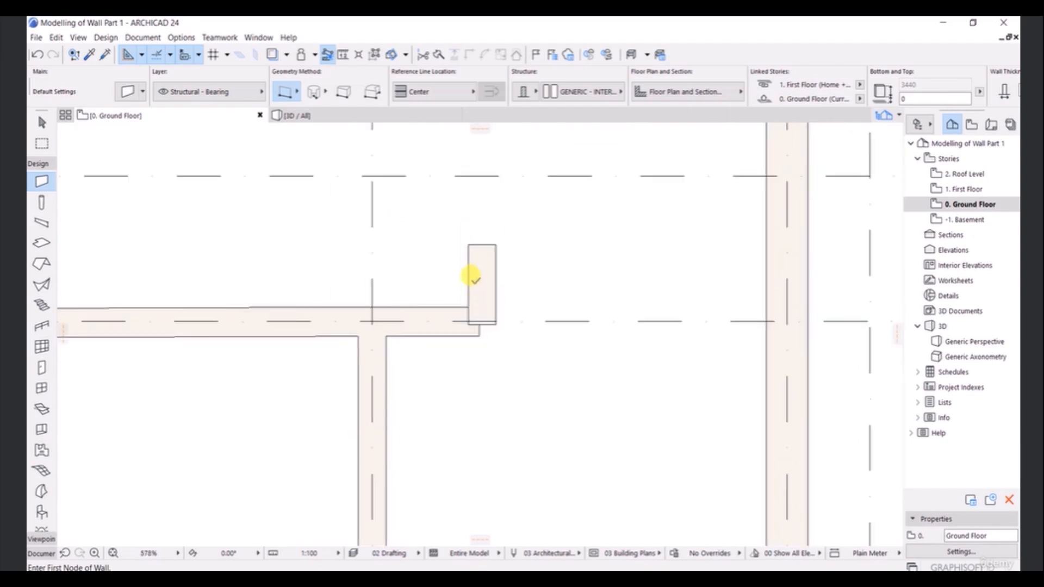
{"action": "left_click", "coordinate": [486, 269]}
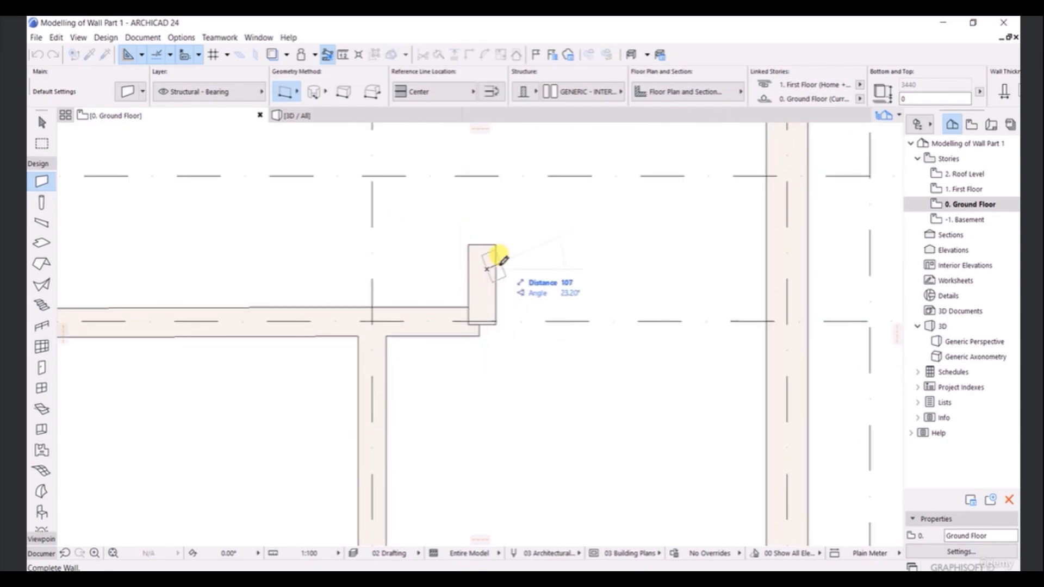
{"action": "key", "text": "Escape"}
{"action": "scroll", "coordinate": [456, 332], "scroll_direction": "up", "scroll_amount": 3}
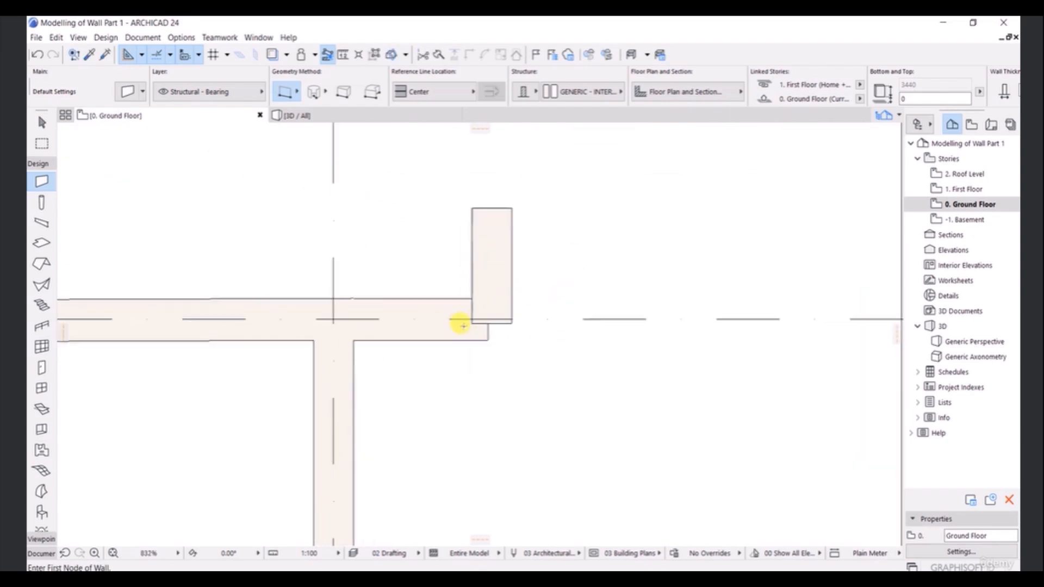
{"action": "scroll", "coordinate": [511, 279], "scroll_direction": "down", "scroll_amount": 1}
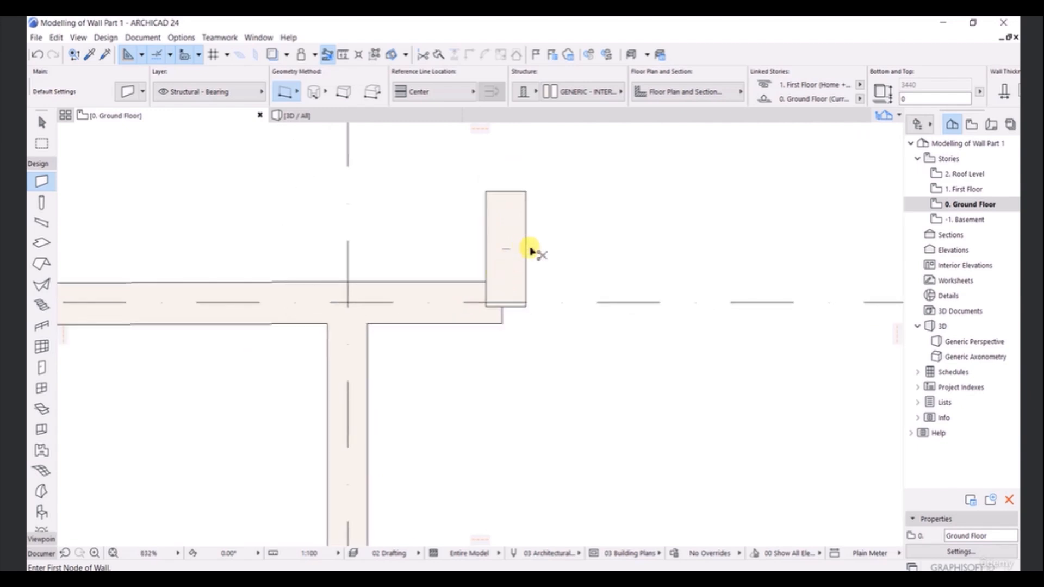
{"action": "key", "text": "ctrl+z"}
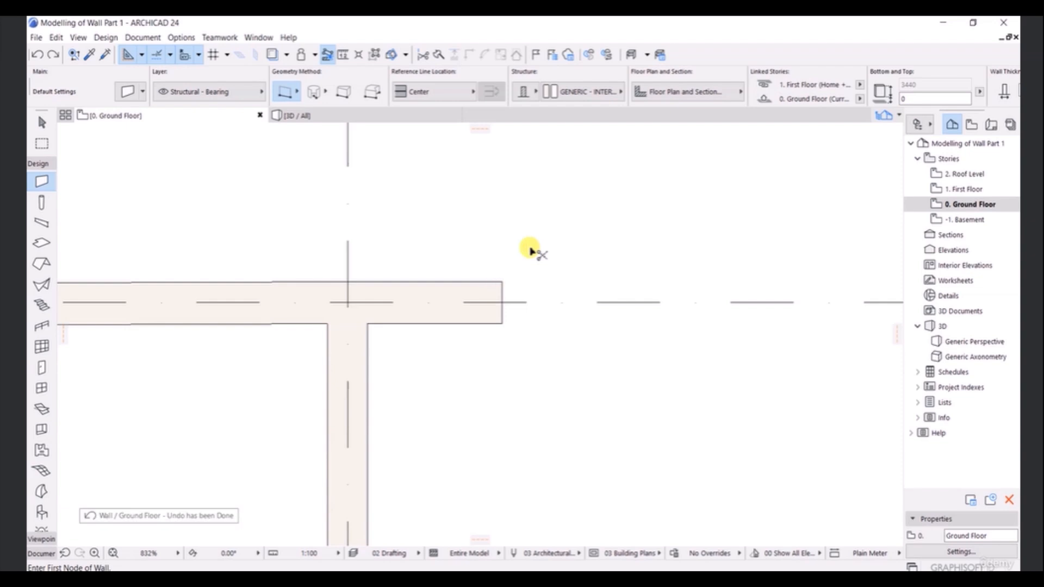
- Draw a 550 mm wall toward grid 4 from the centre of the grid 3 extension's end, at a right angle to it
{"action": "left_click", "coordinate": [502, 302]}
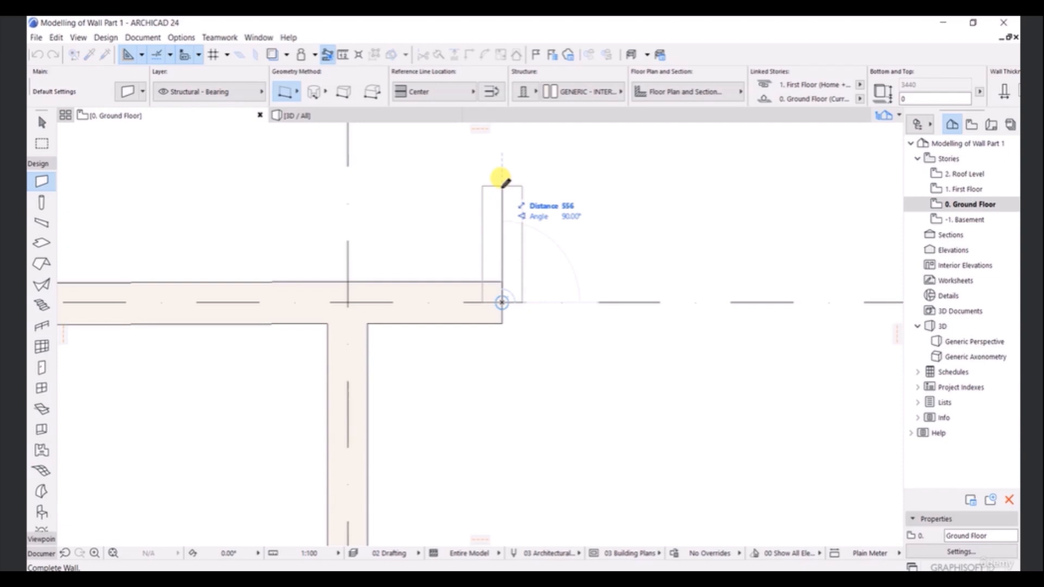
{"action": "type", "text": "55"}
{"action": "key", "text": "Escape"}
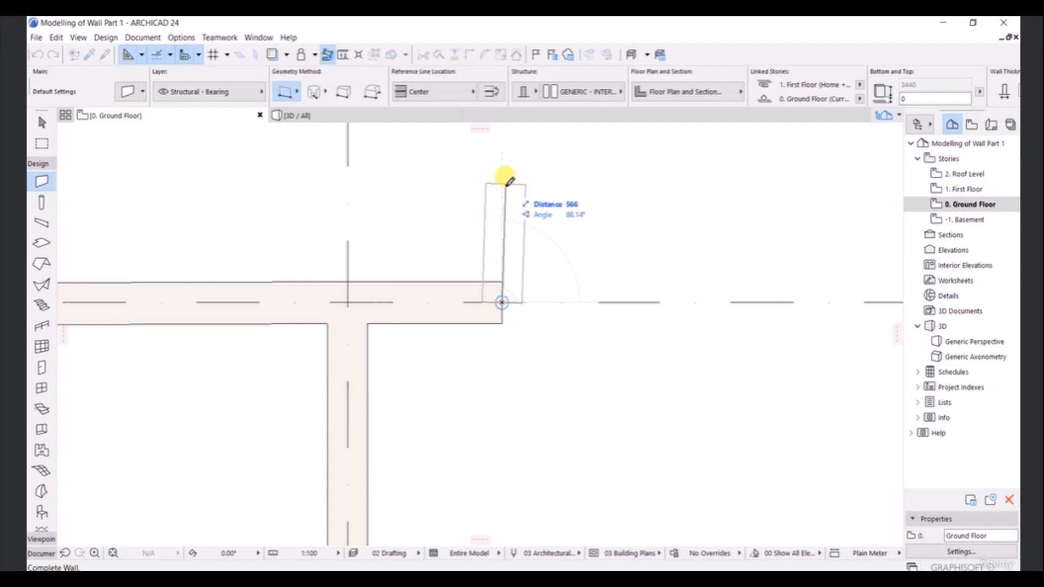
{"action": "type", "text": "550"}
{"action": "left_click", "coordinate": [499, 180]}
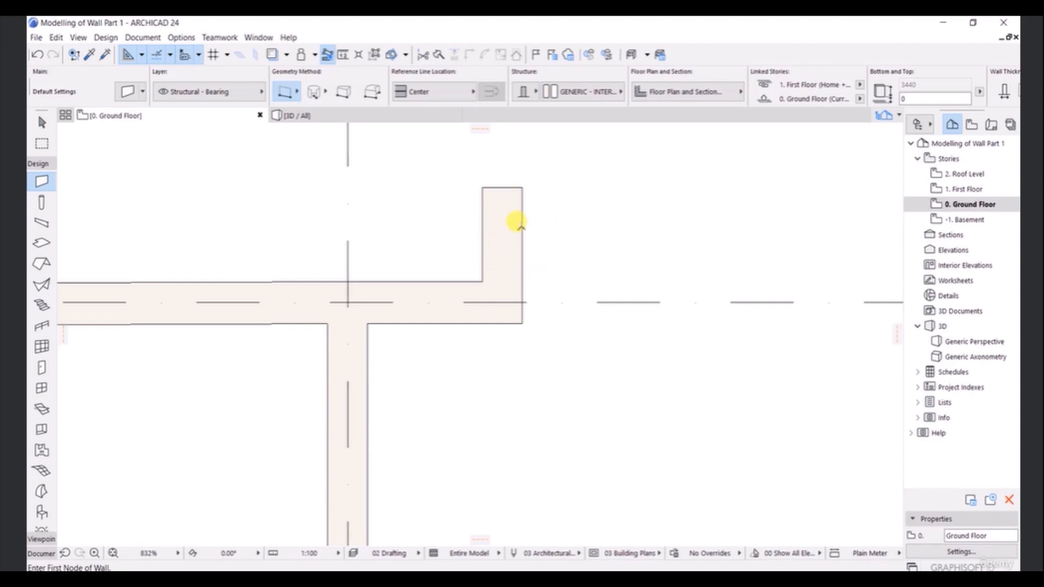
- Draw a horizontal wall with a Center reference line from the centre of the 550 mm wall's free end to the outer wall on grid F
{"action": "middle_click_drag", "start_coordinate": [521, 227], "coordinate": [499, 303]}
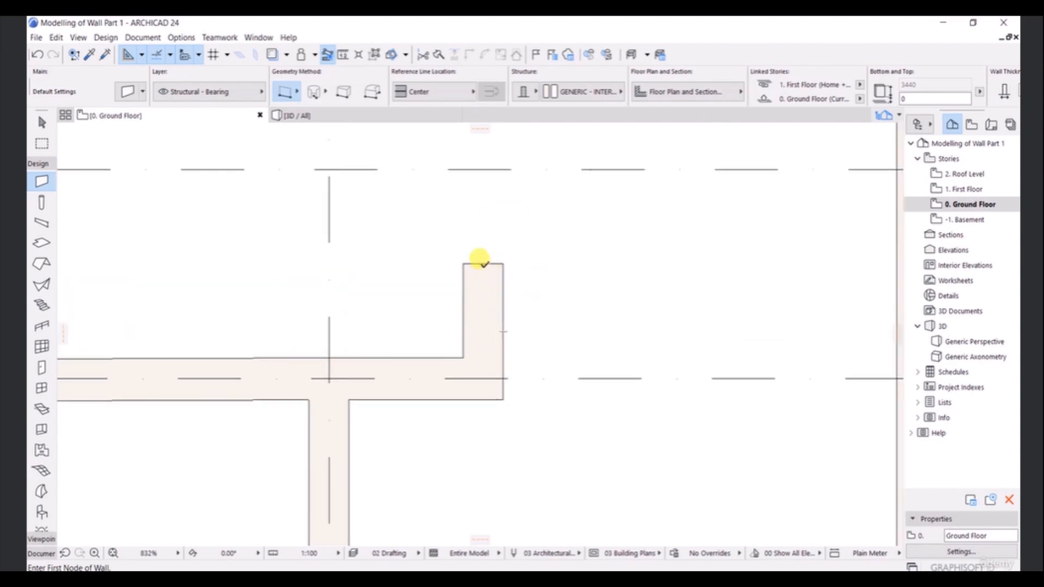
{"action": "left_click", "coordinate": [483, 263]}
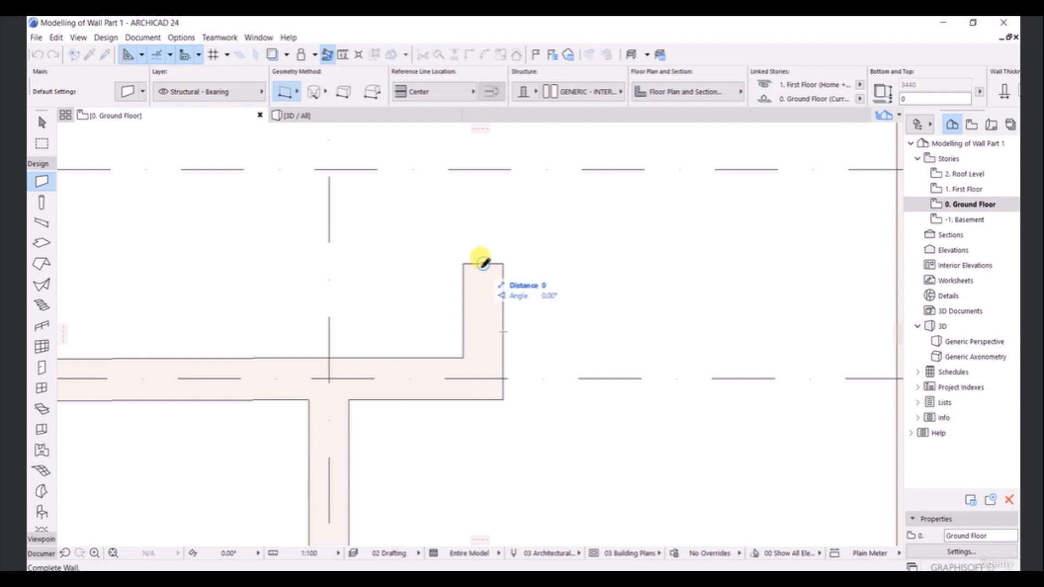
{"action": "scroll", "coordinate": [845, 256], "scroll_direction": "down", "scroll_amount": 2}
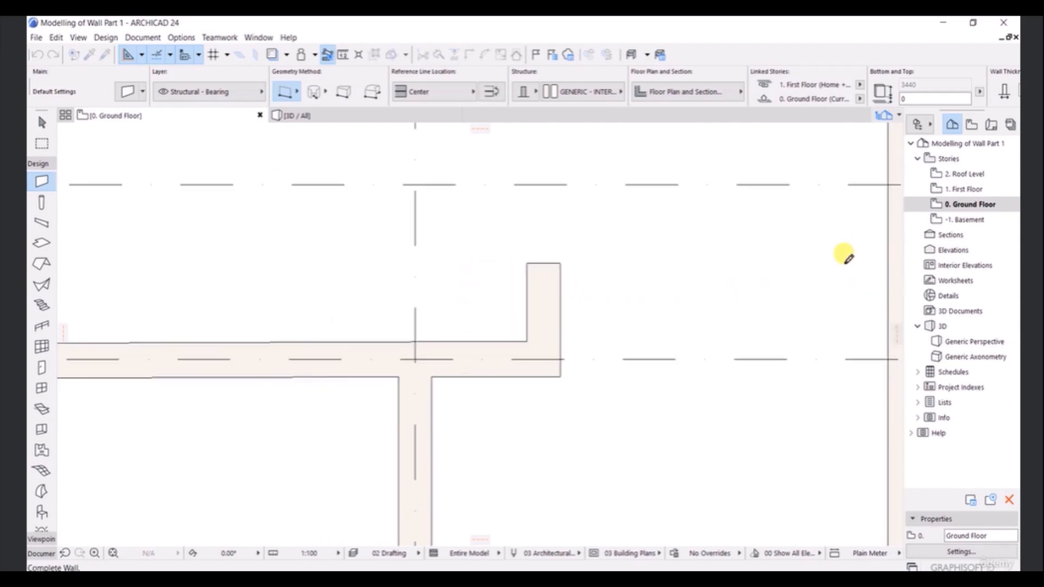
{"action": "middle_click_drag", "start_coordinate": [843, 251], "coordinate": [645, 266]}
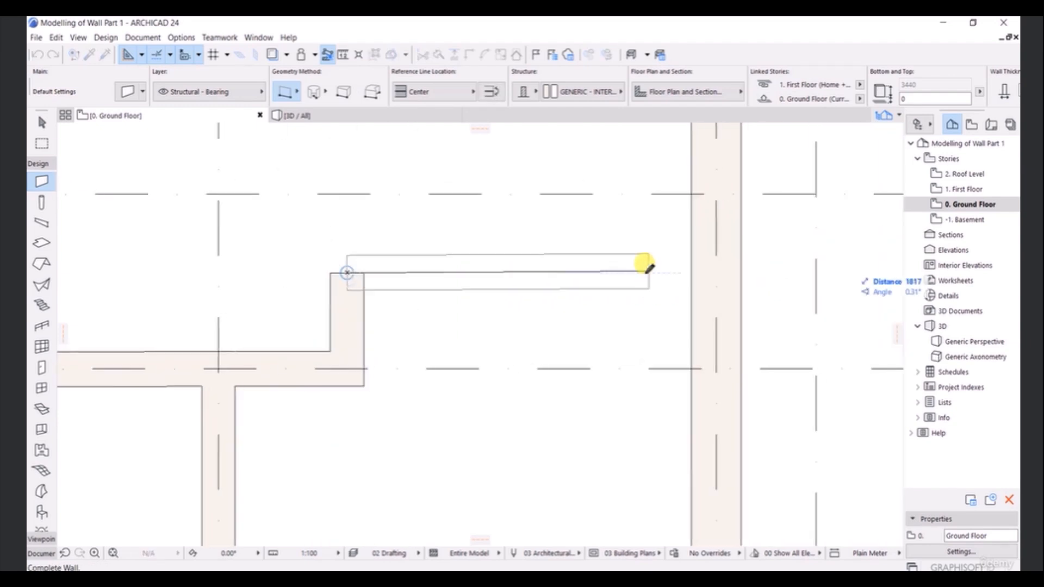
{"action": "left_click", "coordinate": [732, 270]}
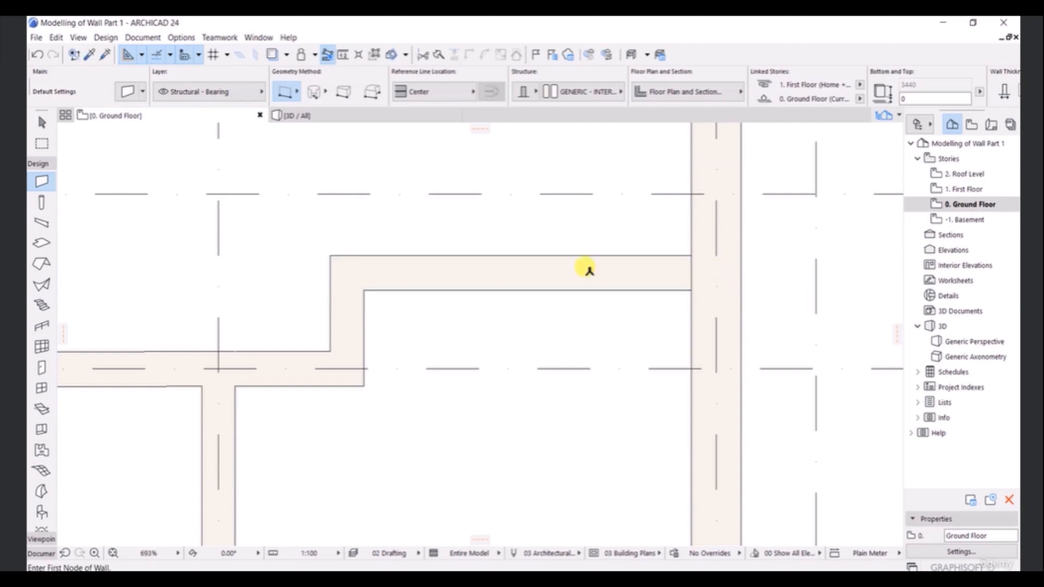
- Select the short vertical wall and the horizontal wall joining grid F, and copy both 2300 mm straight toward grid 5
{"action": "scroll", "coordinate": [489, 316], "scroll_direction": "down", "scroll_amount": 2}
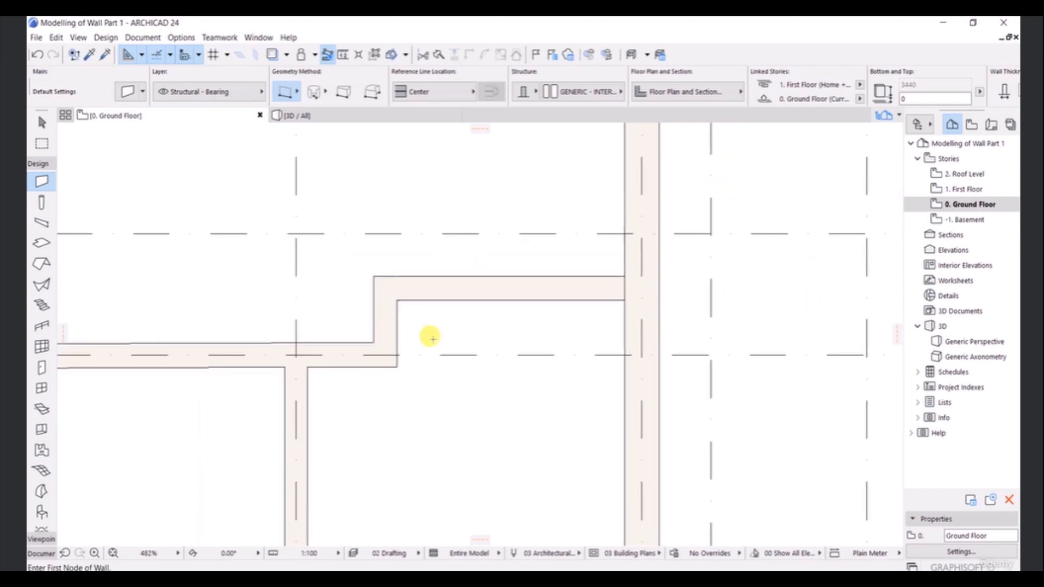
{"action": "scroll", "coordinate": [402, 349], "scroll_direction": "down", "scroll_amount": 4}
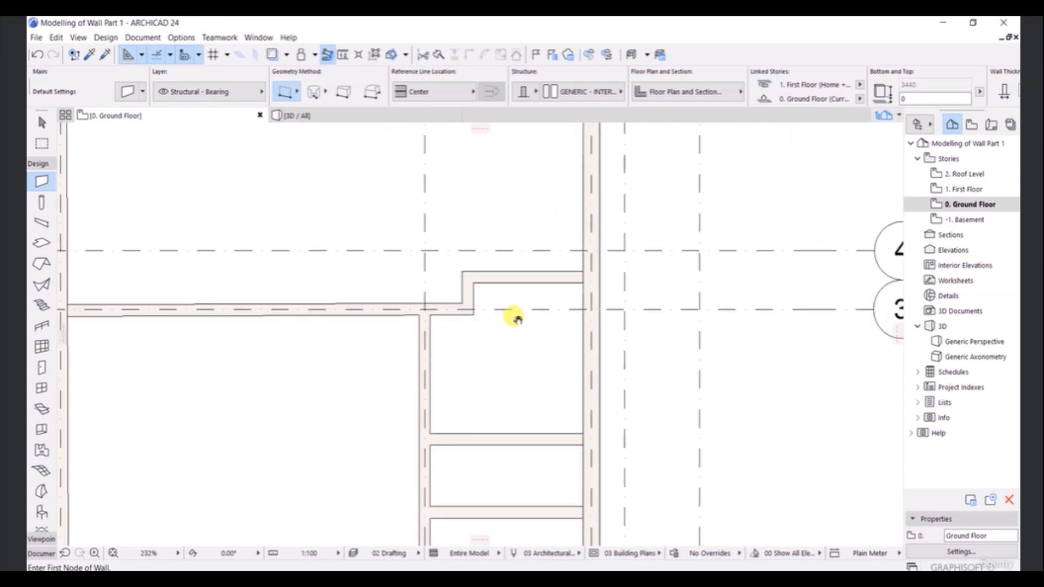
{"action": "middle_click_drag", "start_coordinate": [512, 314], "coordinate": [481, 344]}
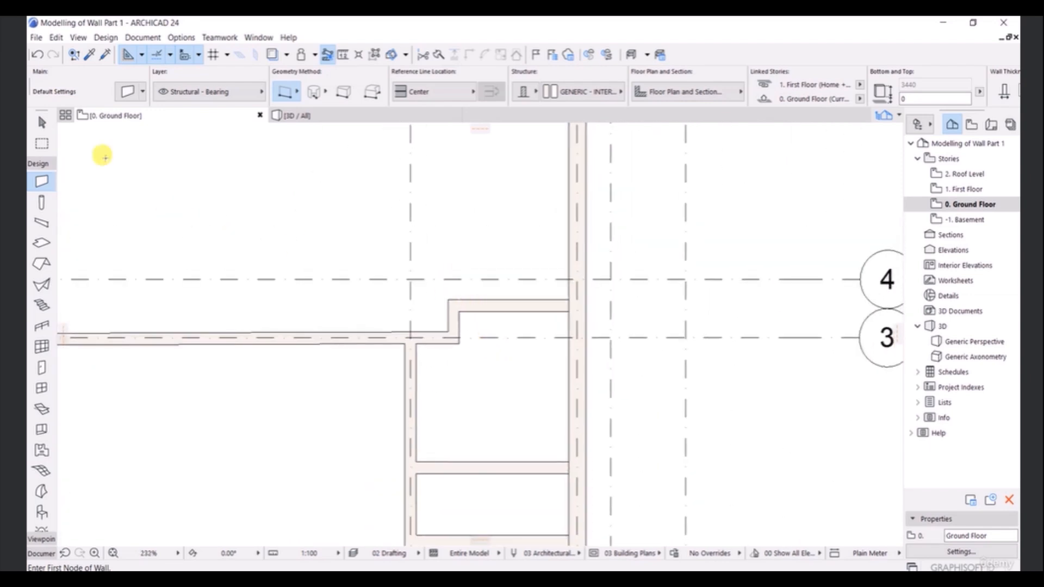
{"action": "left_click", "coordinate": [43, 124]}
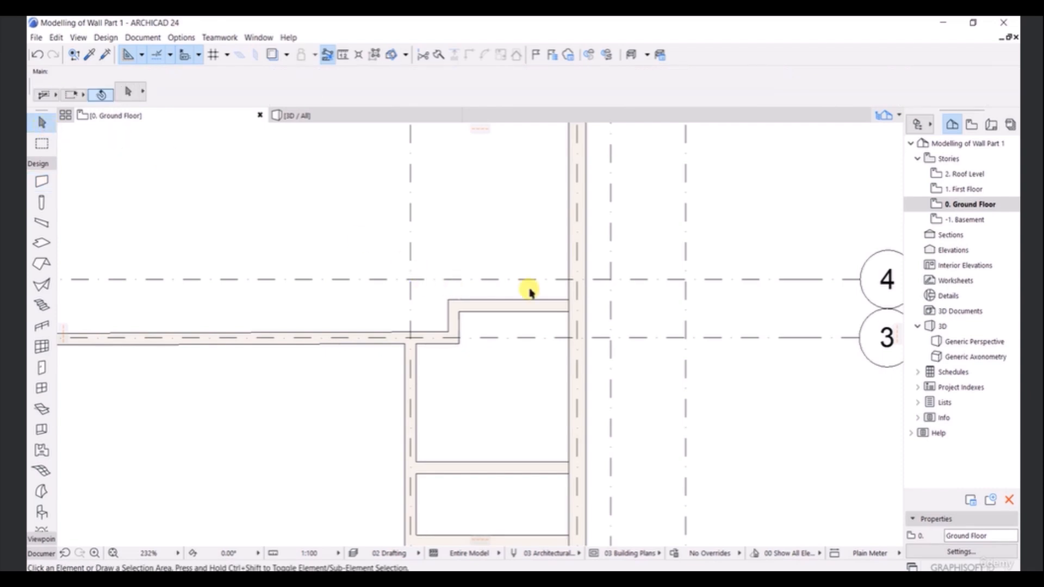
{"action": "left_click", "coordinate": [526, 307]}
{"action": "left_click", "coordinate": [526, 307]}
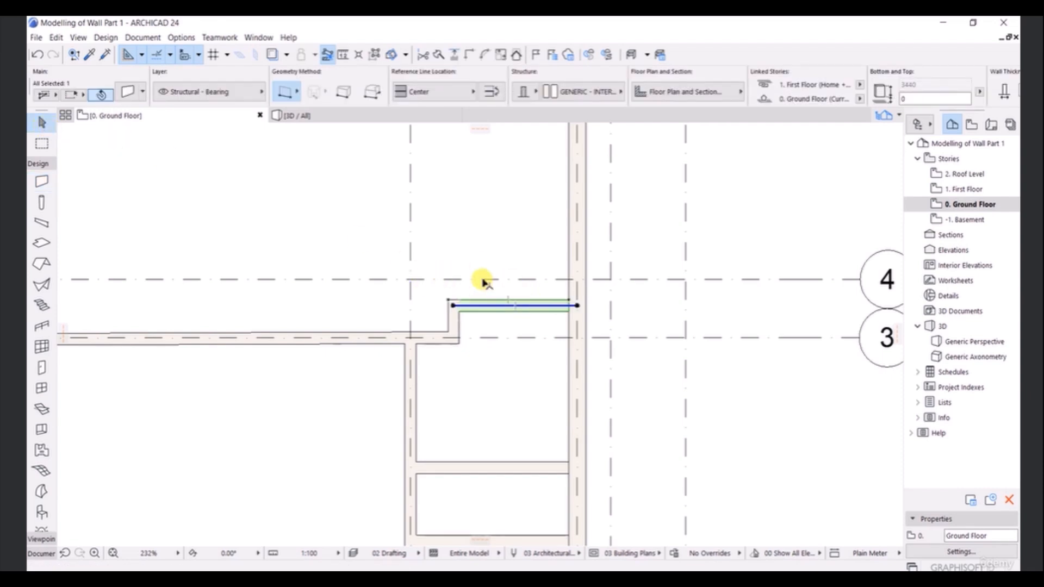
{"action": "left_click", "coordinate": [454, 326], "text": "shift"}
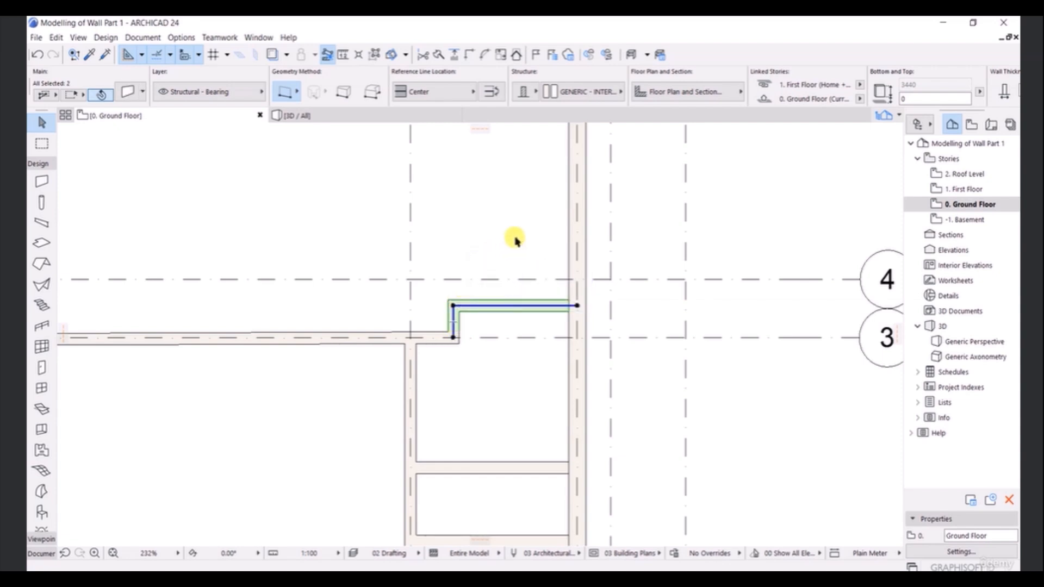
{"action": "scroll", "coordinate": [515, 239], "scroll_direction": "down", "scroll_amount": 2}
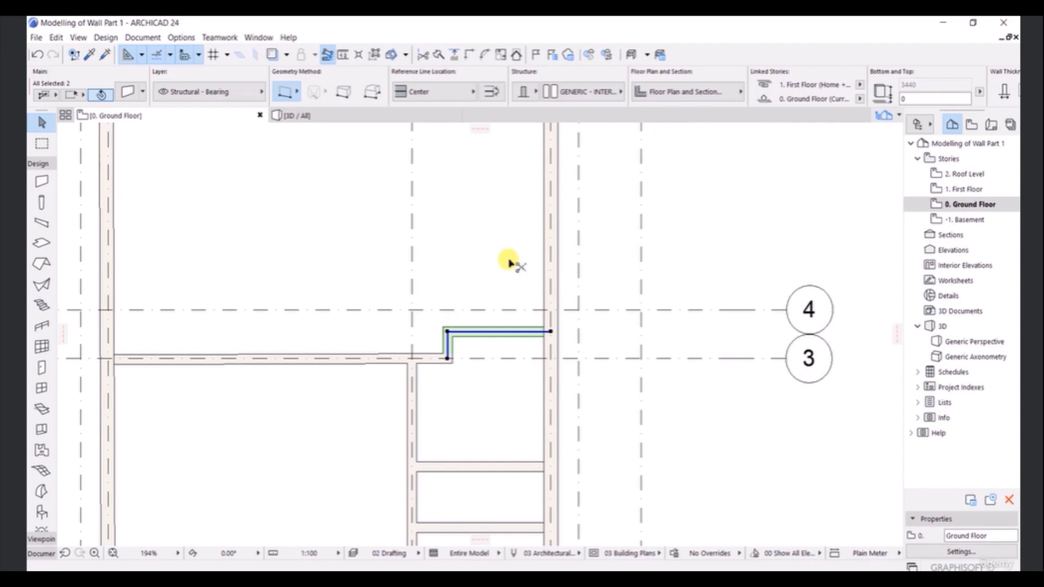
{"action": "key", "text": "ctrl+d"}
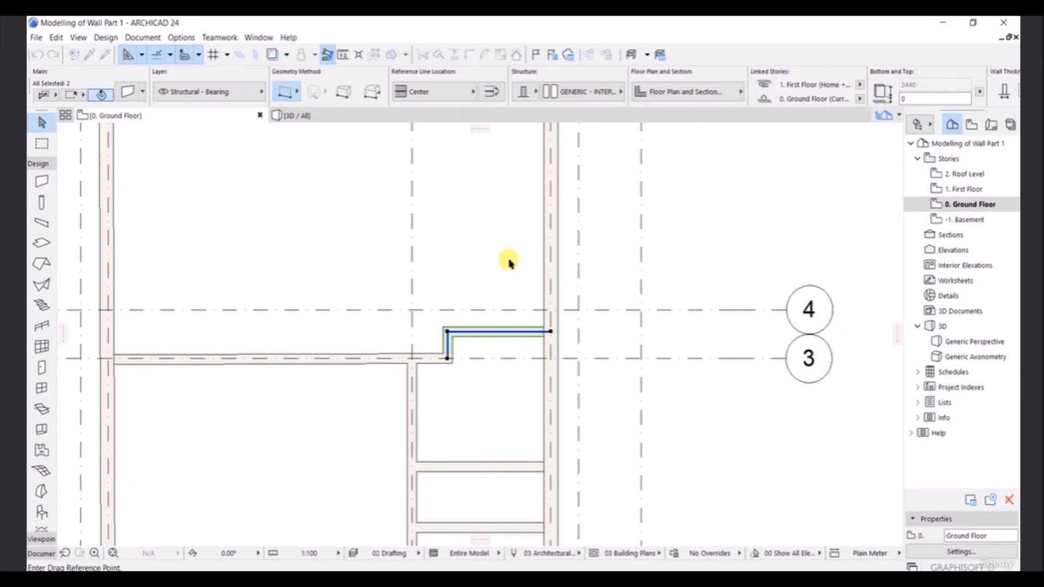
{"action": "left_click", "coordinate": [513, 331]}
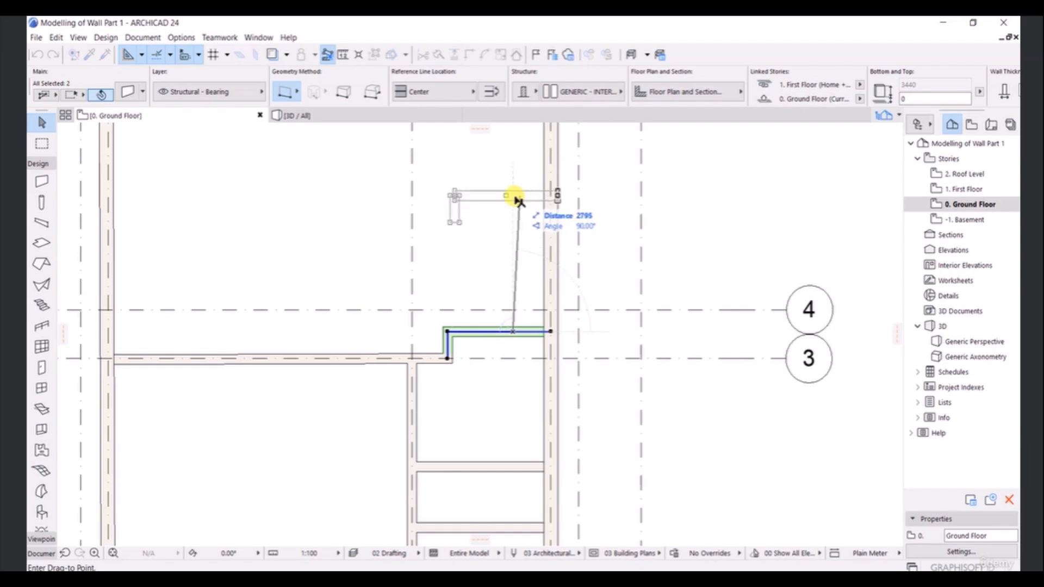
{"action": "key", "text": "ctrl"}
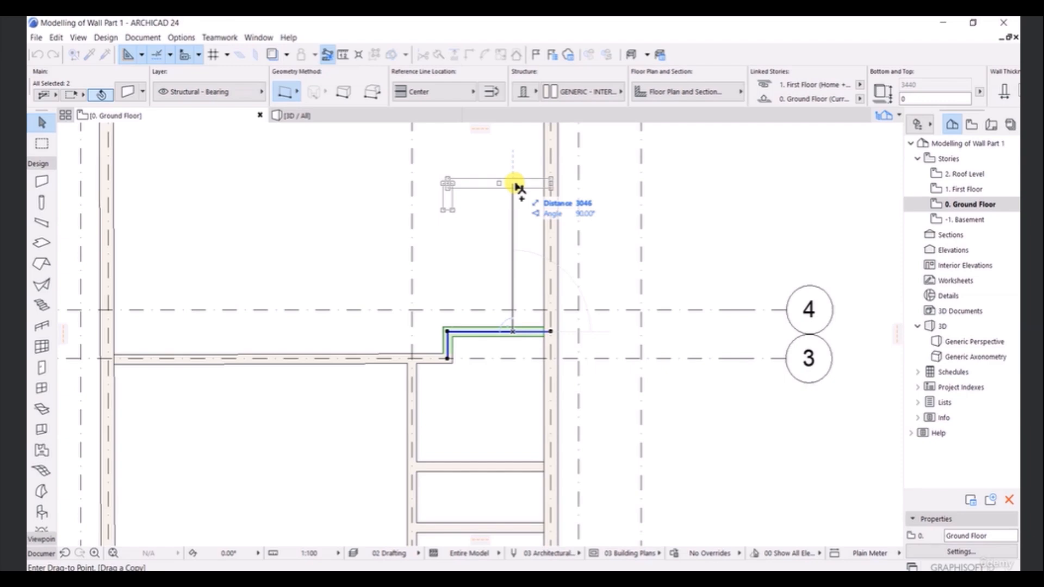
{"action": "type", "text": "23"}
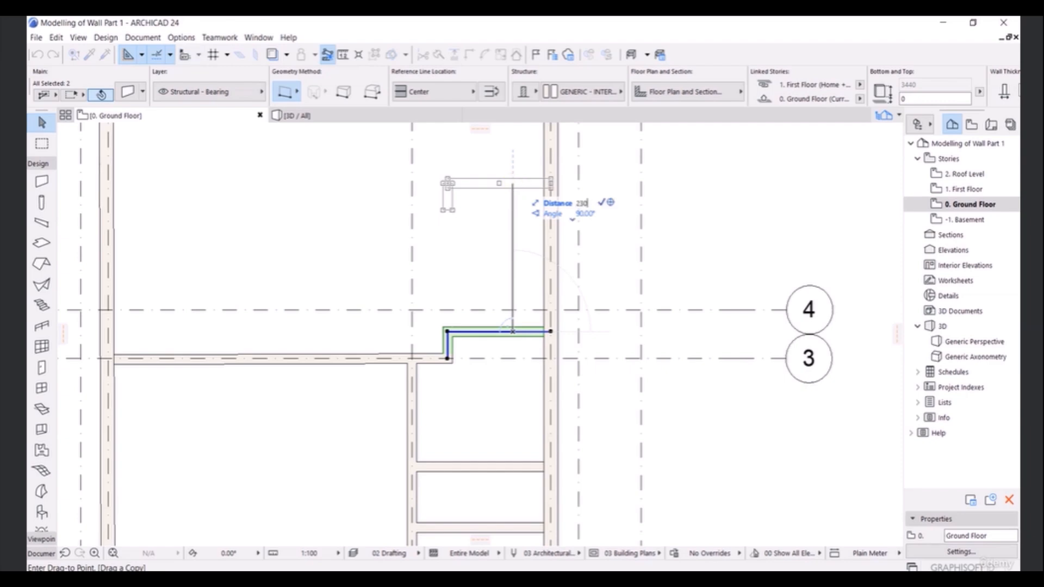
{"action": "type", "text": "00"}
{"action": "key", "text": "Return"}
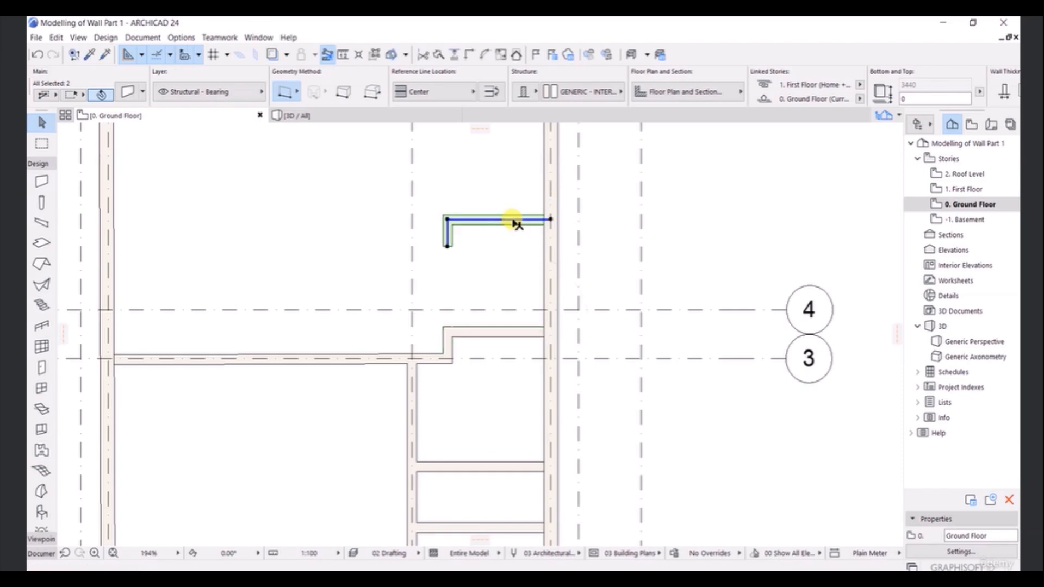
- Examine the position of the copied L-shaped walls between grids 4 and 5 against the whole plan, and clear the selection
{"action": "scroll", "coordinate": [496, 240], "scroll_direction": "up", "scroll_amount": 3}
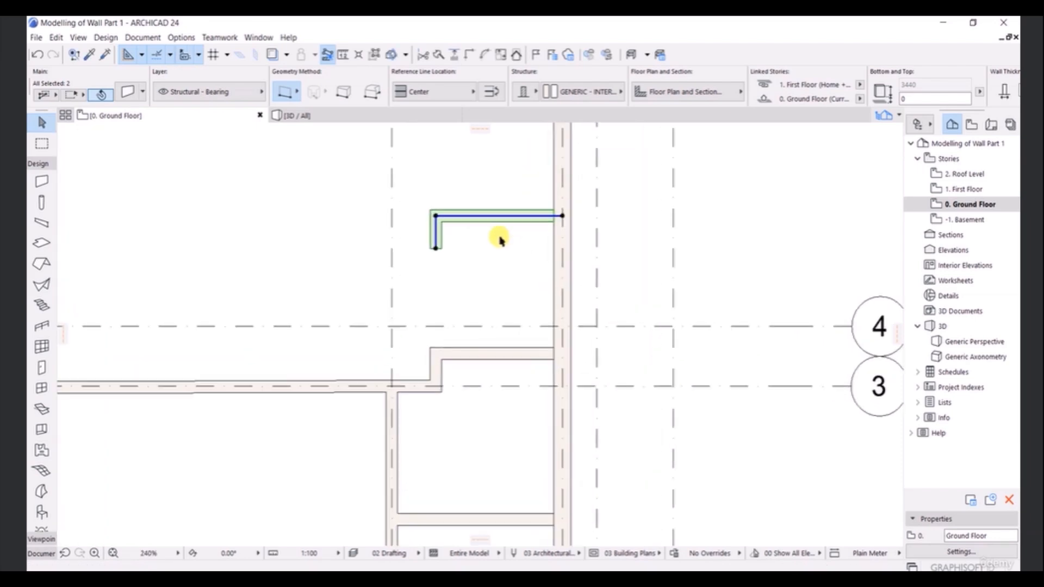
{"action": "scroll", "coordinate": [497, 242], "scroll_direction": "down", "scroll_amount": 3}
{"action": "scroll", "coordinate": [492, 255], "scroll_direction": "down", "scroll_amount": 2}
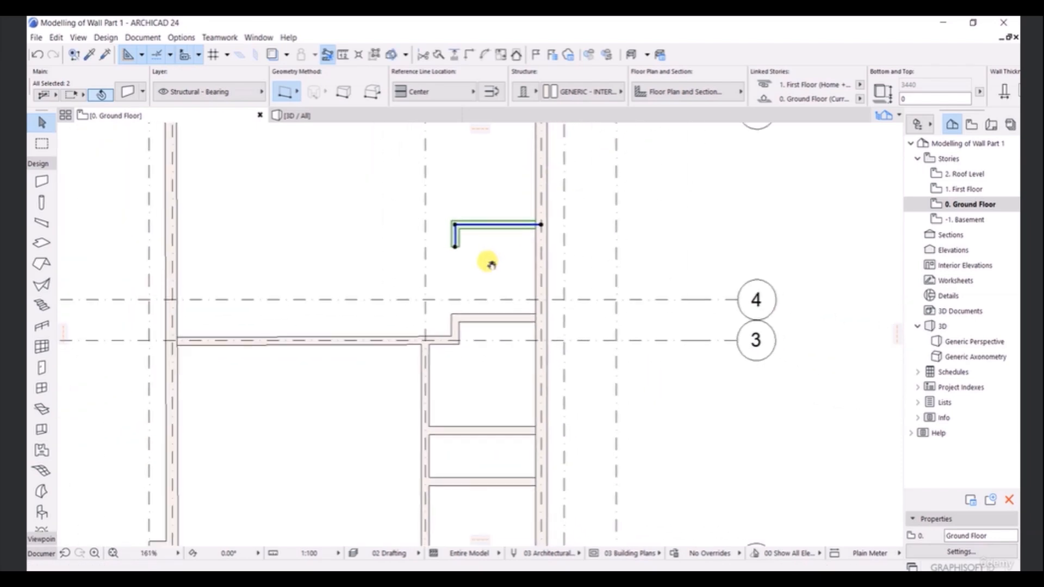
{"action": "middle_click_drag", "start_coordinate": [636, 222], "coordinate": [659, 345]}
{"action": "scroll", "coordinate": [594, 308], "scroll_direction": "down", "scroll_amount": 8}
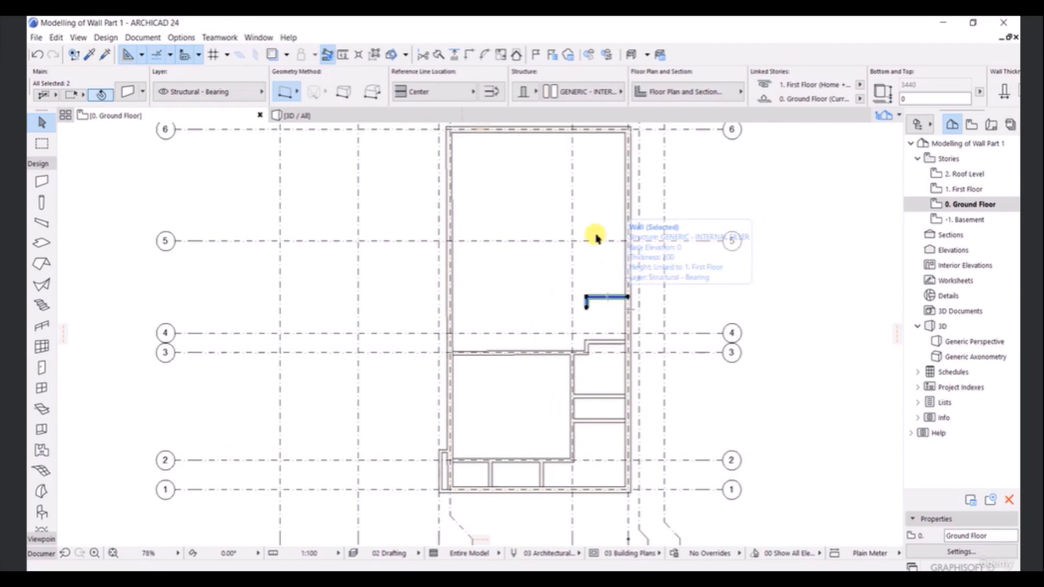
{"action": "scroll", "coordinate": [595, 280], "scroll_direction": "up", "scroll_amount": 8}
{"action": "scroll", "coordinate": [598, 312], "scroll_direction": "down", "scroll_amount": 6}
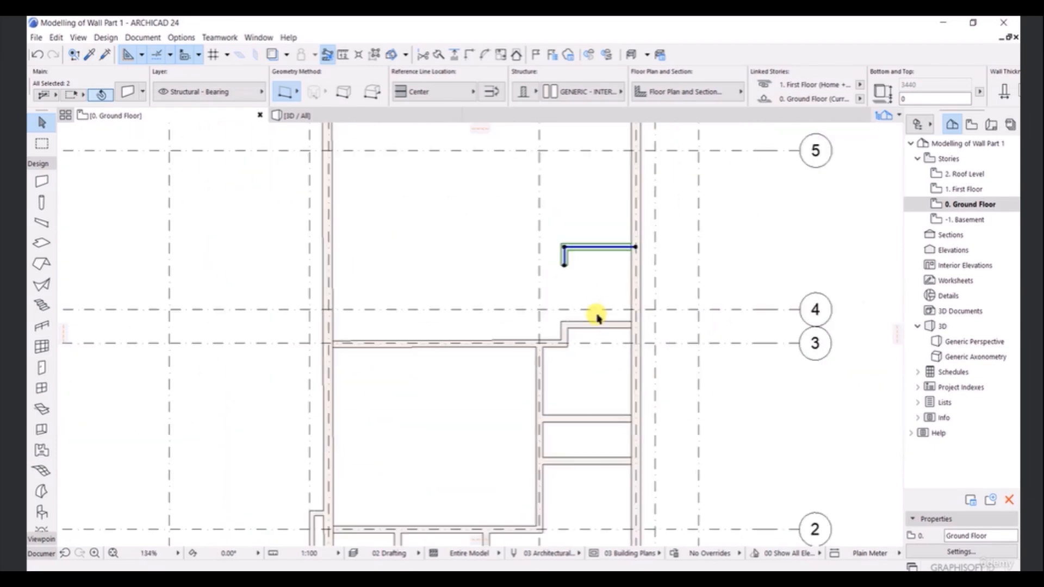
{"action": "scroll", "coordinate": [590, 321], "scroll_direction": "down", "scroll_amount": 5}
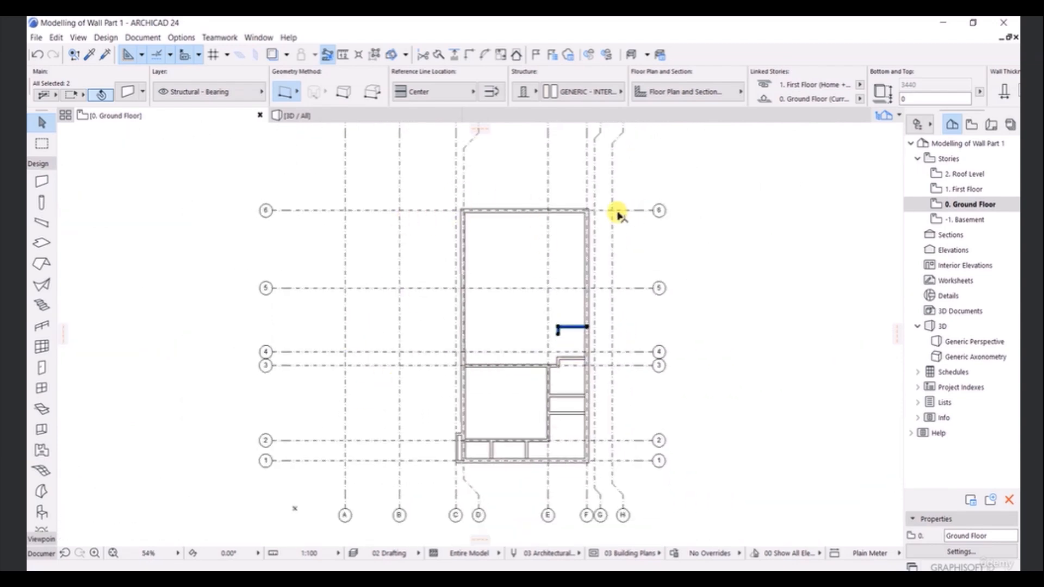
{"action": "middle_click_drag", "start_coordinate": [587, 403], "coordinate": [573, 333]}
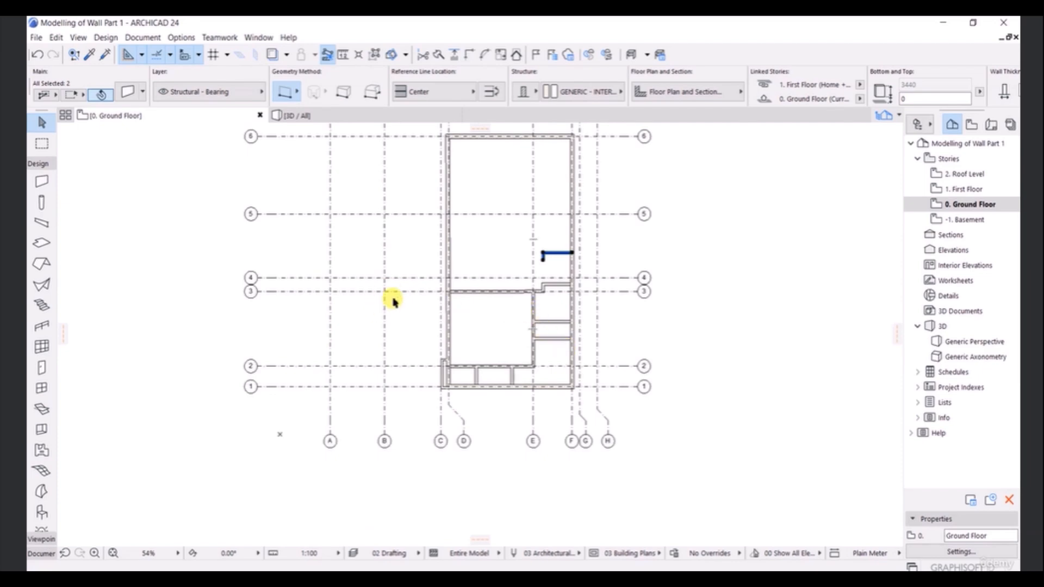
{"action": "scroll", "coordinate": [393, 300], "scroll_direction": "up", "scroll_amount": 2}
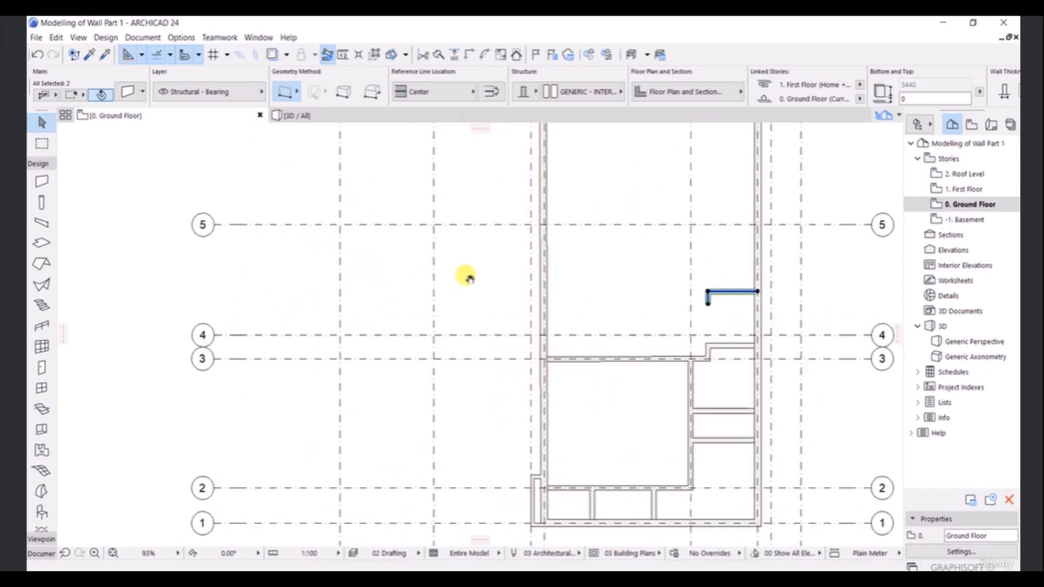
{"action": "middle_click_drag", "start_coordinate": [467, 251], "coordinate": [435, 302]}
{"action": "key", "text": "Escape"}
{"action": "scroll", "coordinate": [457, 265], "scroll_direction": "down", "scroll_amount": 2}
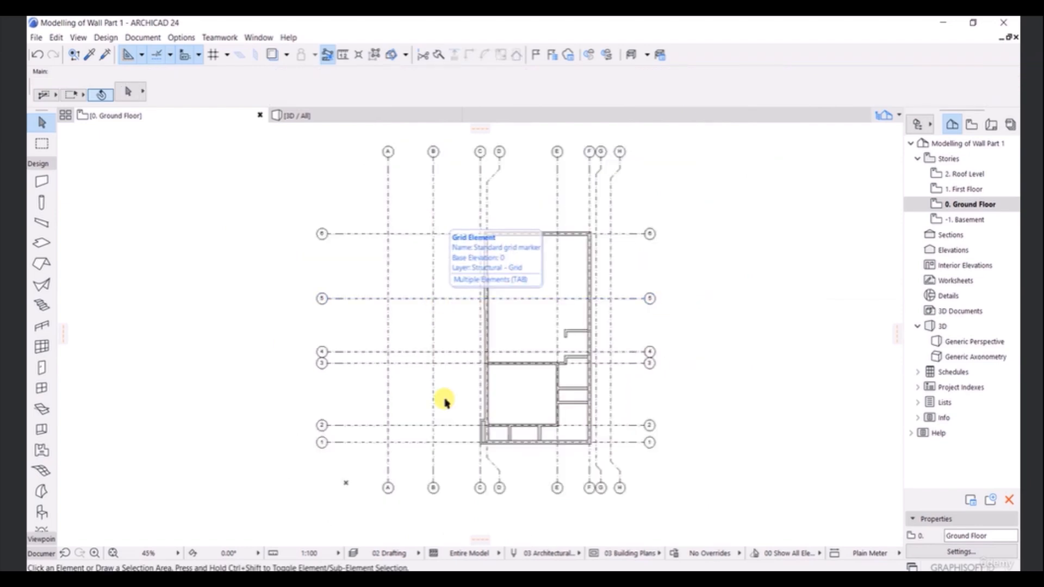
- Activate the Wall tool and set the default wall thickness to 300 mm
{"action": "scroll", "coordinate": [440, 405], "scroll_direction": "up", "scroll_amount": 3}
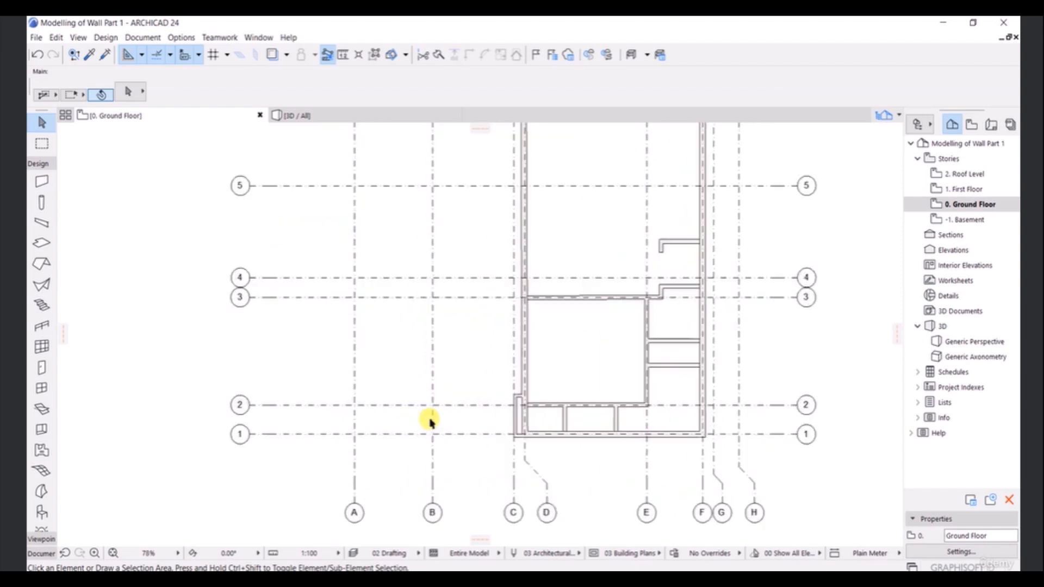
{"action": "middle_click_drag", "start_coordinate": [357, 427], "coordinate": [396, 401]}
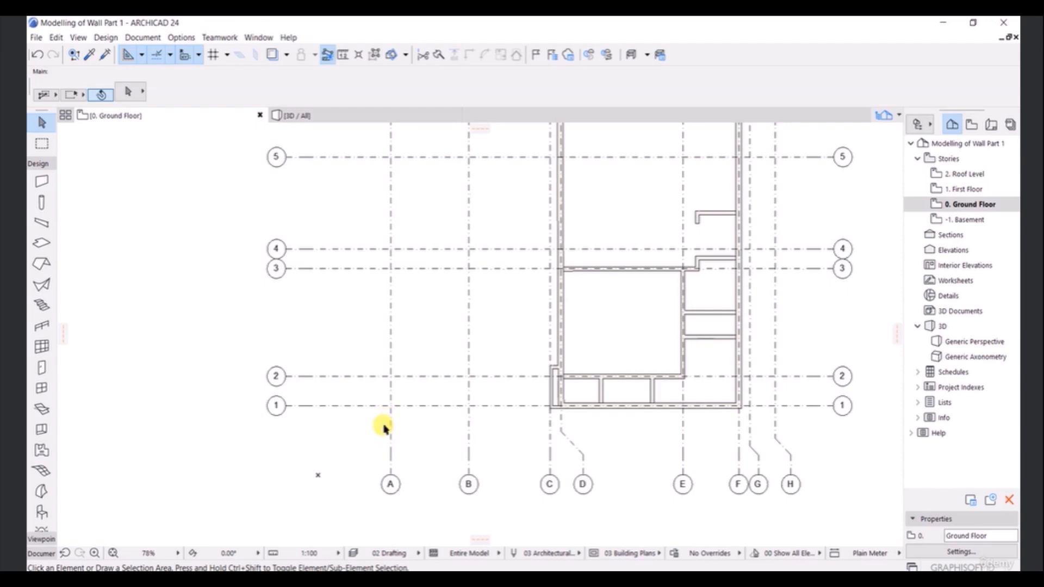
{"action": "left_click", "coordinate": [41, 183]}
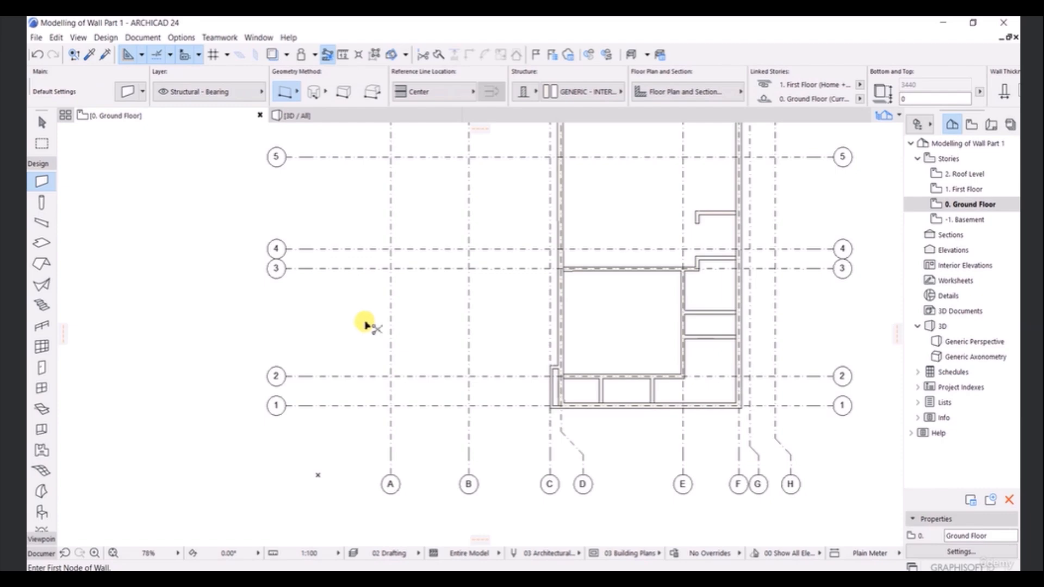
{"action": "key", "text": "ctrl+t"}
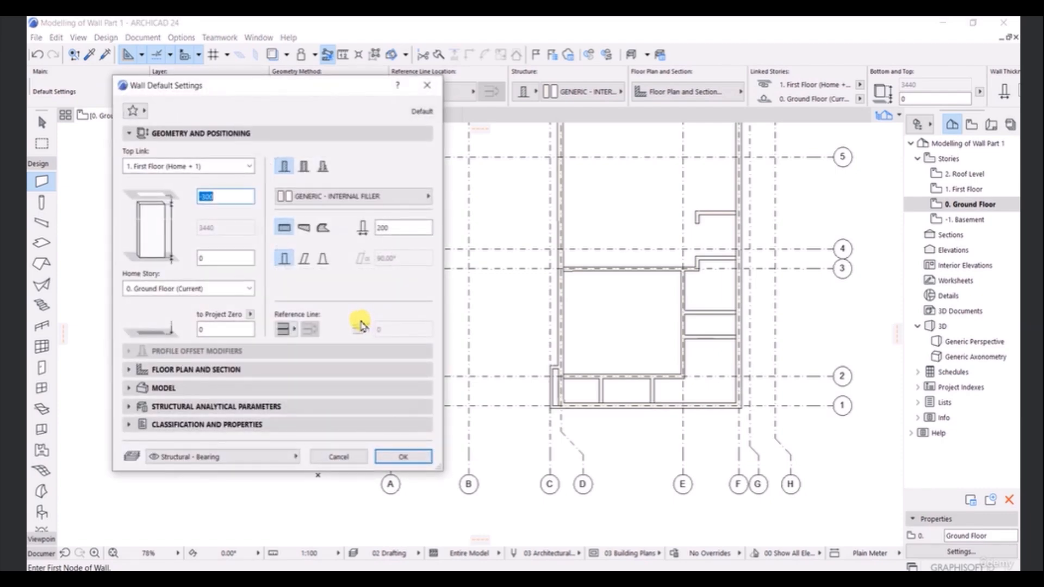
{"action": "left_click", "coordinate": [388, 227]}
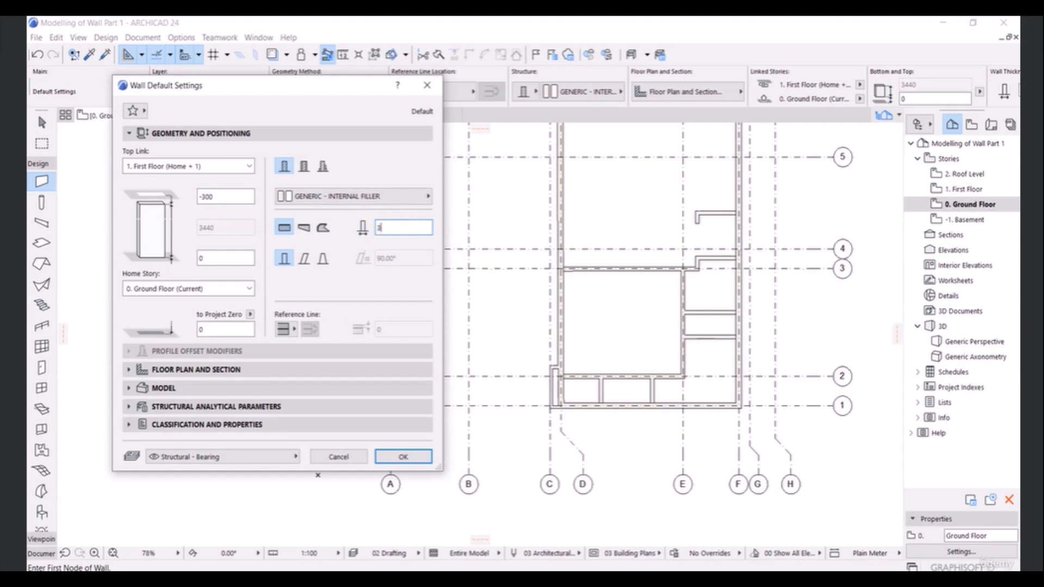
{"action": "type", "text": "300"}
{"action": "left_click", "coordinate": [403, 454]}
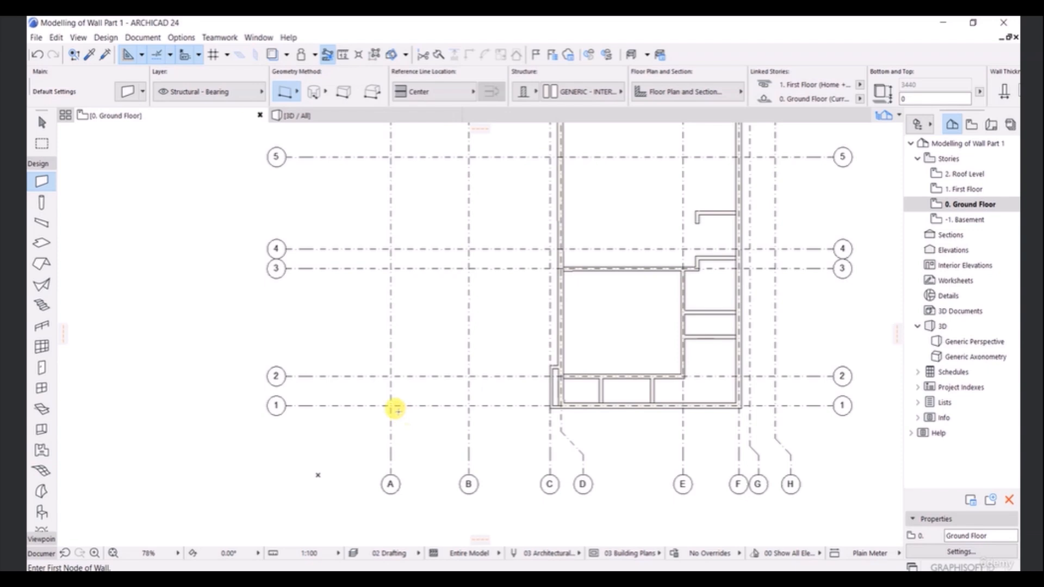
- Draw a 500 mm wall along grid 1 from the grid A intersection, heading away from grid B
{"action": "left_click", "coordinate": [391, 406]}
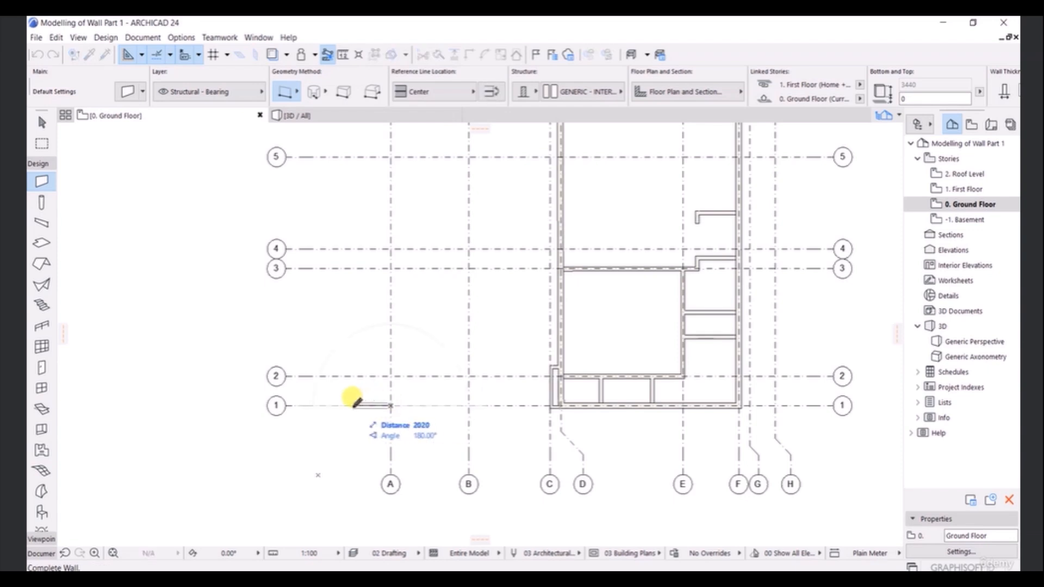
{"action": "type", "text": "50"}
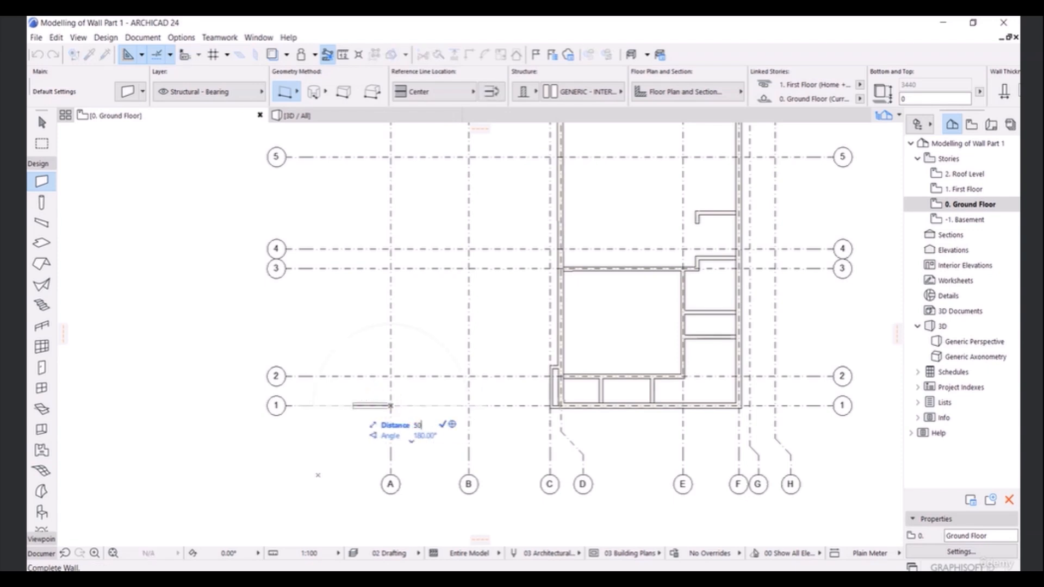
{"action": "key", "text": "Return"}
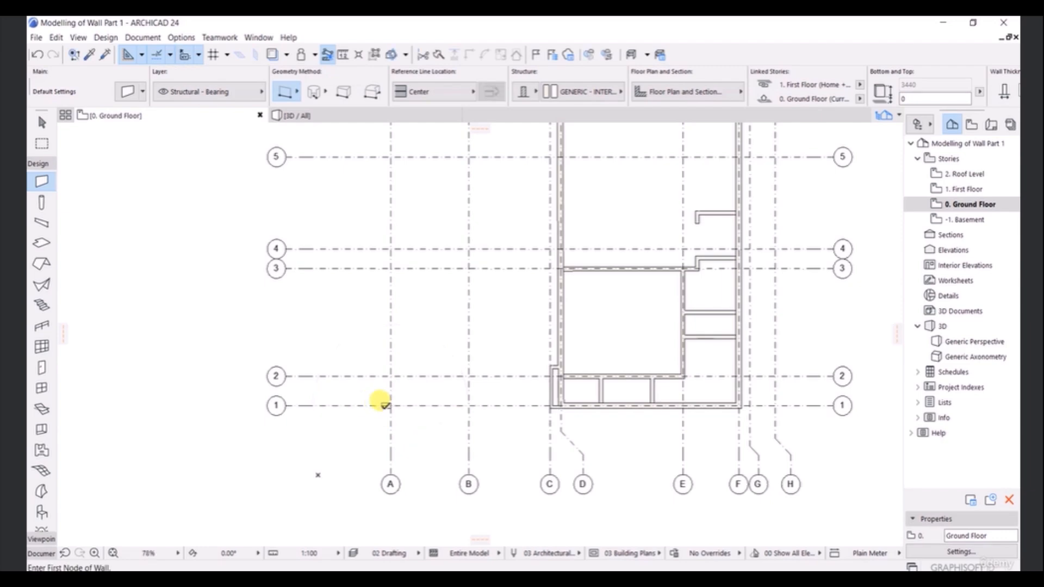
{"action": "scroll", "coordinate": [384, 413], "scroll_direction": "up", "scroll_amount": 3}
{"action": "scroll", "coordinate": [383, 417], "scroll_direction": "up", "scroll_amount": 3}
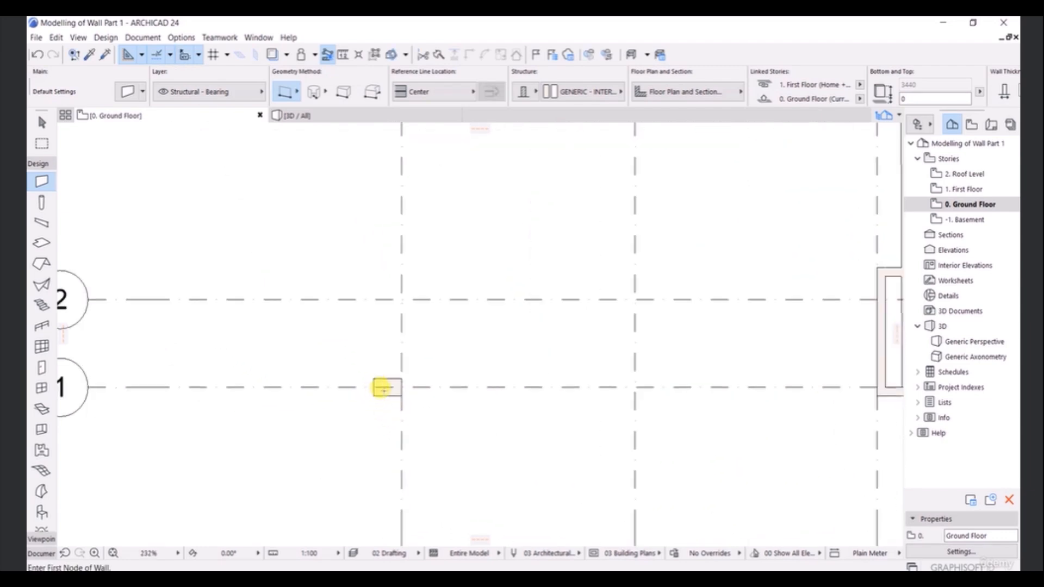
- Draw a 9700 mm wall along grid A from the grid 1 intersection, heading past grid 4 toward grid 5
{"action": "scroll", "coordinate": [402, 385], "scroll_direction": "up", "scroll_amount": 3}
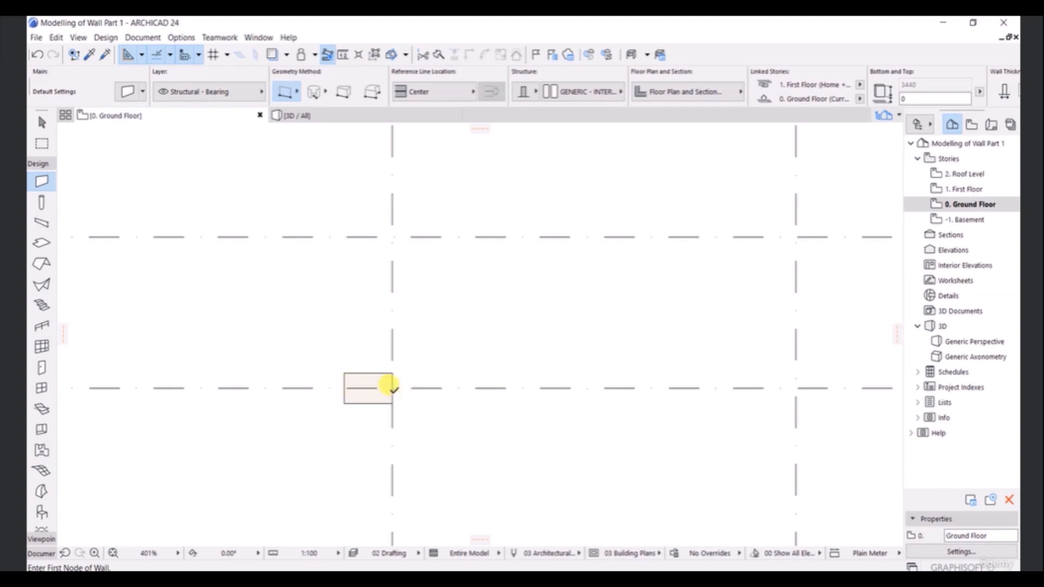
{"action": "left_click", "coordinate": [392, 388]}
{"action": "scroll", "coordinate": [402, 225], "scroll_direction": "down", "scroll_amount": 3}
{"action": "middle_click_drag", "start_coordinate": [400, 210], "coordinate": [336, 512]}
{"action": "scroll", "coordinate": [340, 267], "scroll_direction": "down", "scroll_amount": 3}
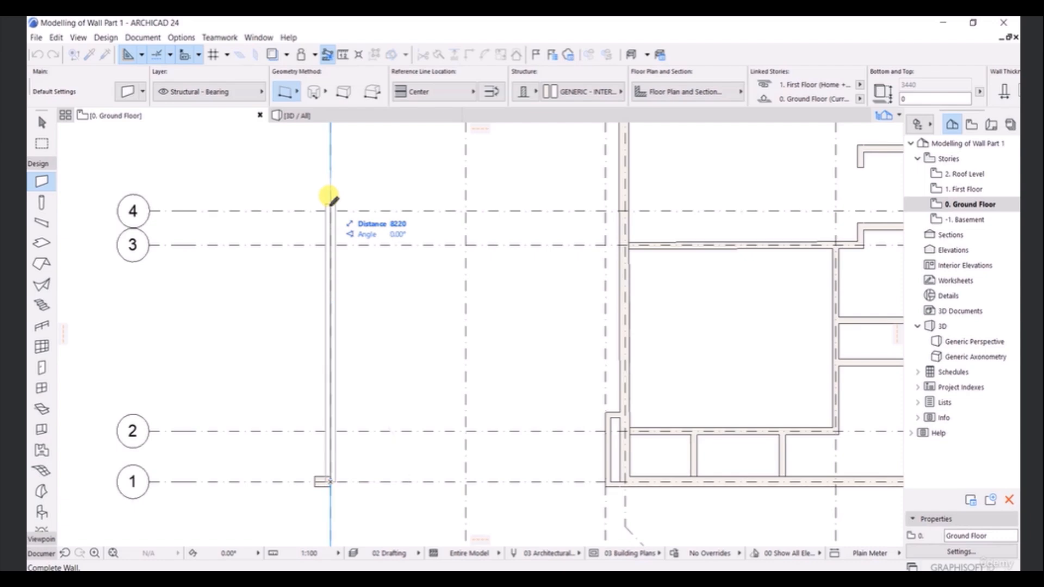
{"action": "type", "text": "970"}
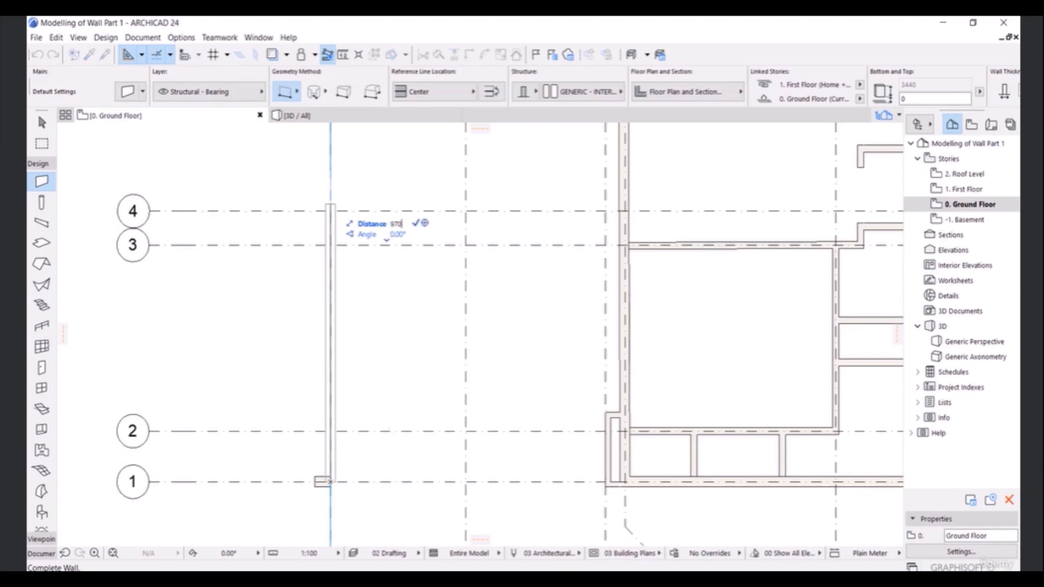
{"action": "type", "text": "0"}
{"action": "key", "text": "Return"}
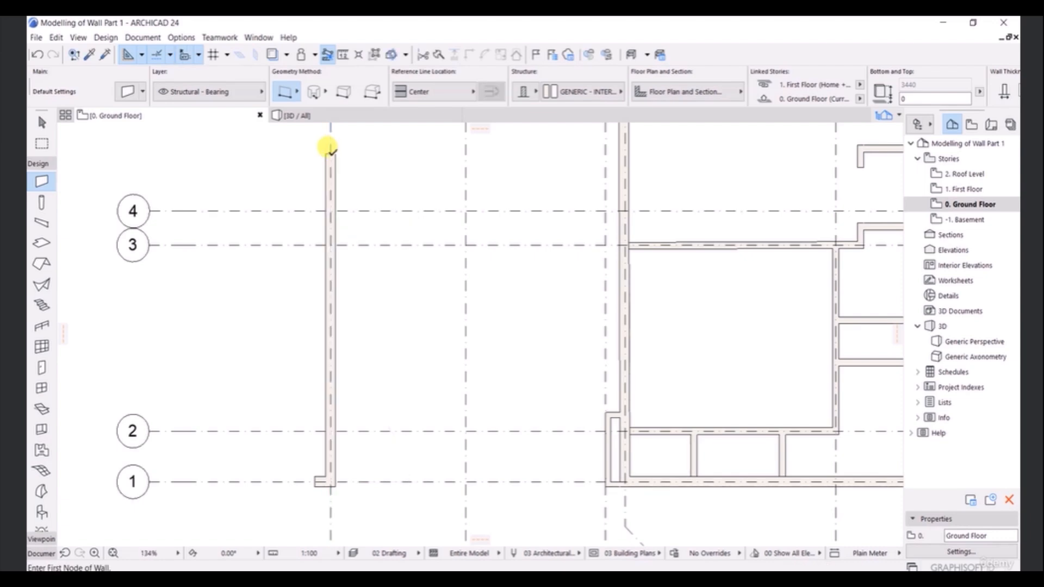
- Draw a 500 mm wall from the grid A wall's end beyond grid 4, perpendicular to it and heading away from grid B
{"action": "scroll", "coordinate": [328, 157], "scroll_direction": "up", "scroll_amount": 3}
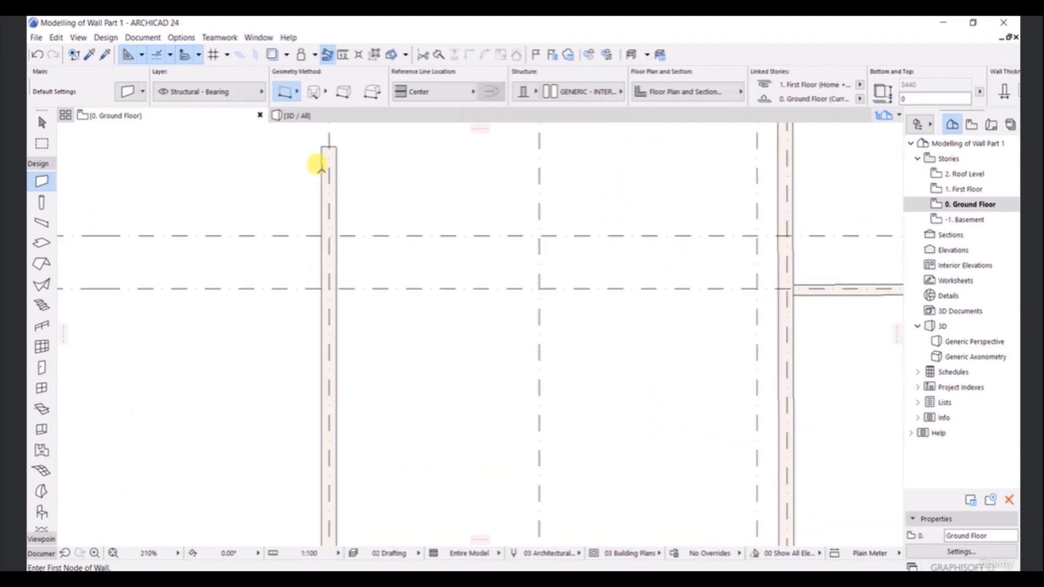
{"action": "scroll", "coordinate": [352, 154], "scroll_direction": "up", "scroll_amount": 1}
{"action": "left_click", "coordinate": [344, 165]}
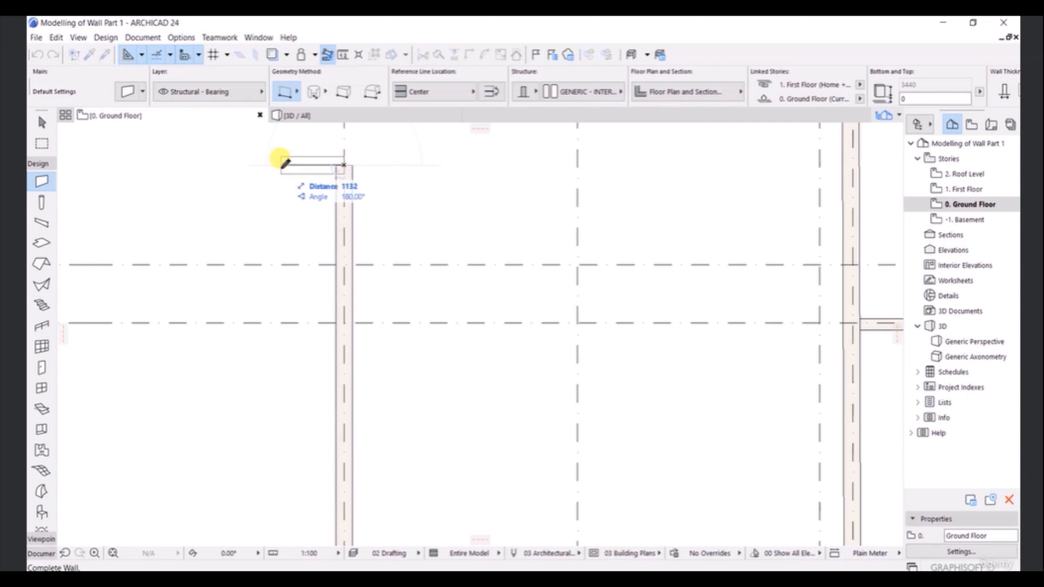
{"action": "type", "text": "500"}
{"action": "key", "text": "Return"}
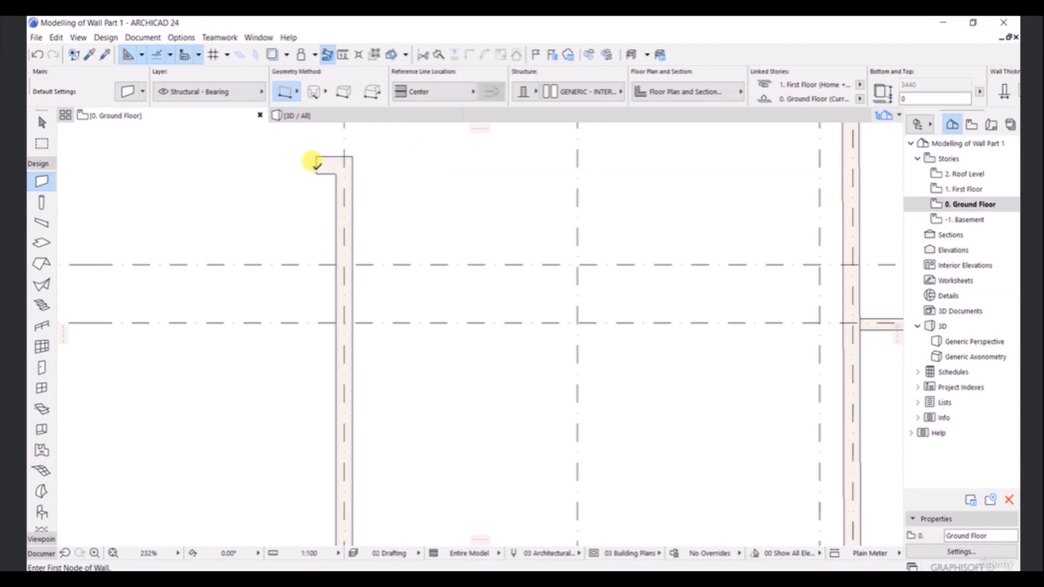
- Close the narrow enclosure beside grid A with a wall joining the free ends of the two 500 mm walls
{"action": "left_click", "coordinate": [315, 162]}
{"action": "scroll", "coordinate": [302, 321], "scroll_direction": "down", "scroll_amount": 2}
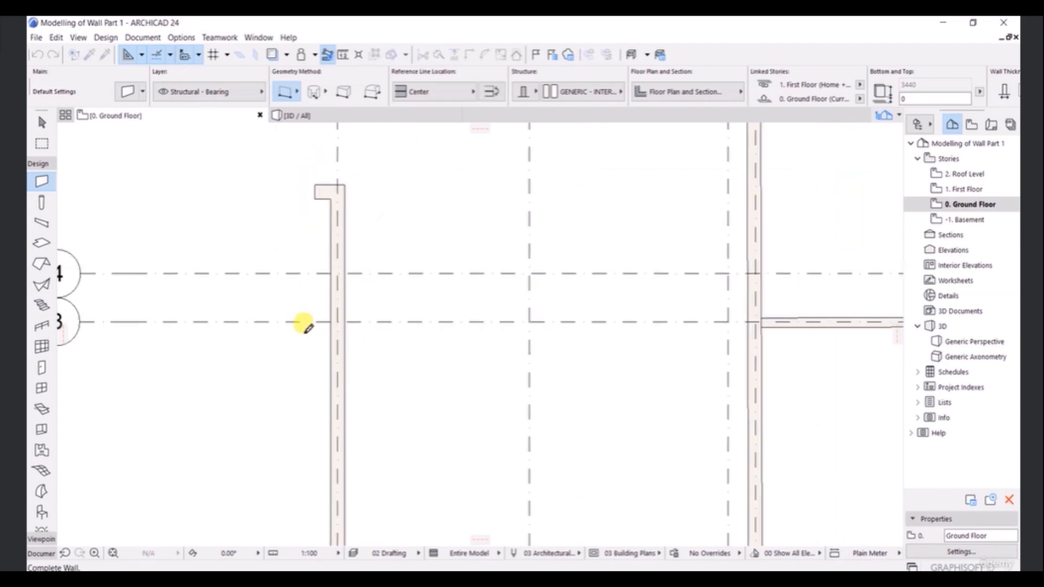
{"action": "middle_click_drag", "start_coordinate": [310, 366], "coordinate": [338, 267]}
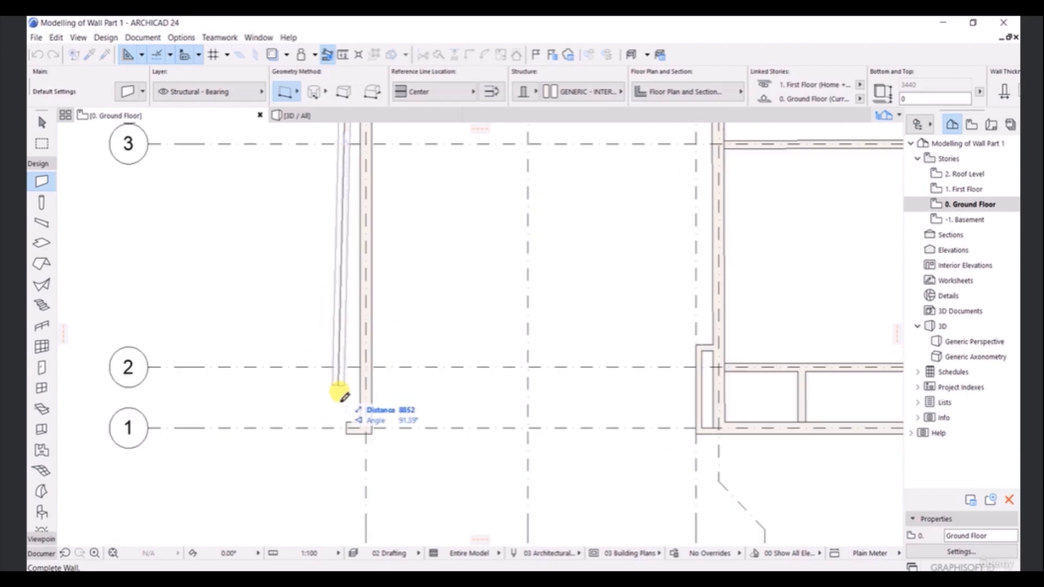
{"action": "left_click", "coordinate": [349, 427]}
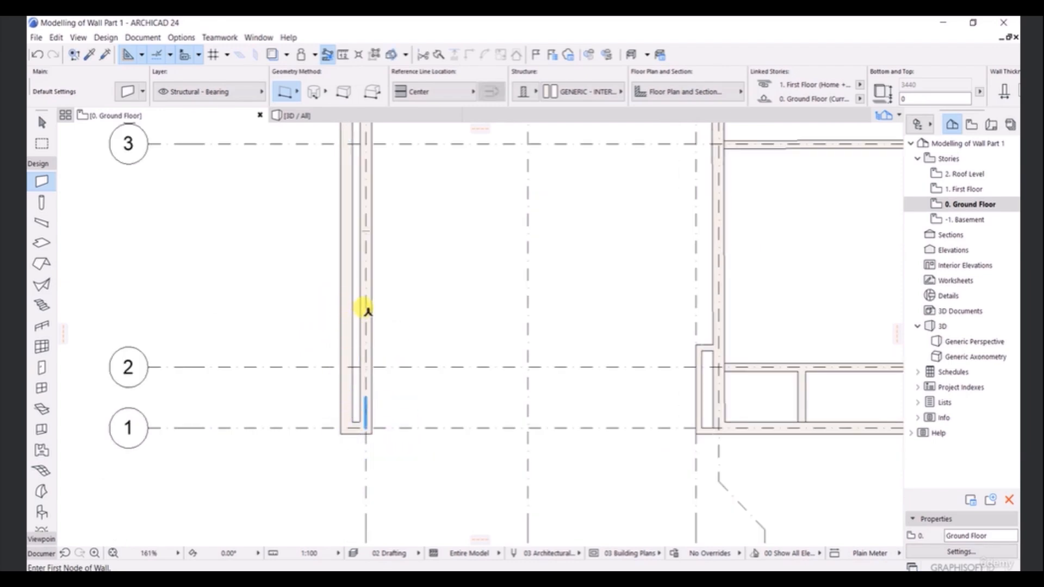
{"action": "scroll", "coordinate": [367, 310], "scroll_direction": "down", "scroll_amount": 5}
{"action": "middle_click_drag", "start_coordinate": [433, 238], "coordinate": [405, 325]}
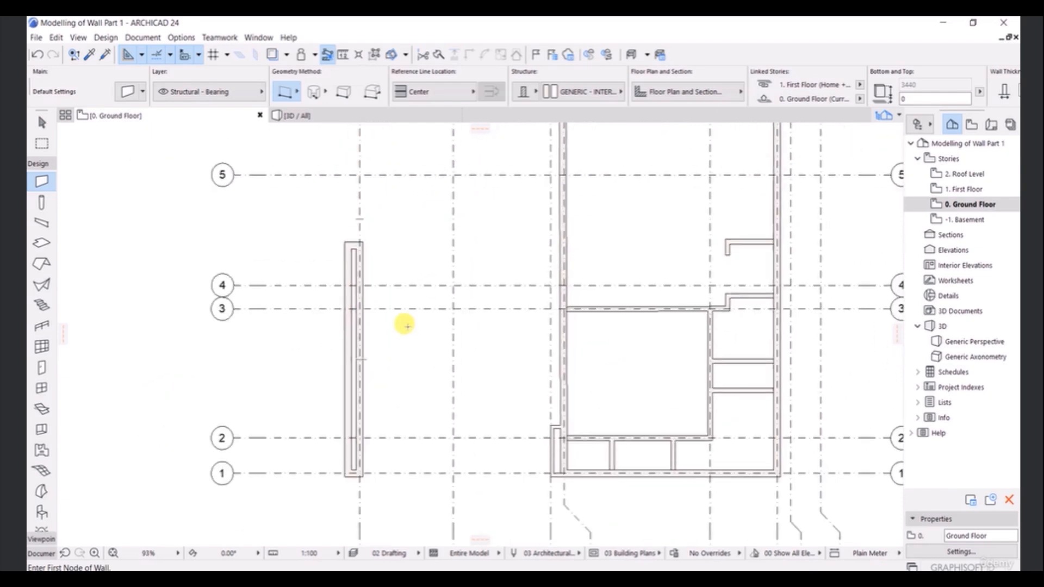
{"action": "scroll", "coordinate": [385, 308], "scroll_direction": "down", "scroll_amount": 2}
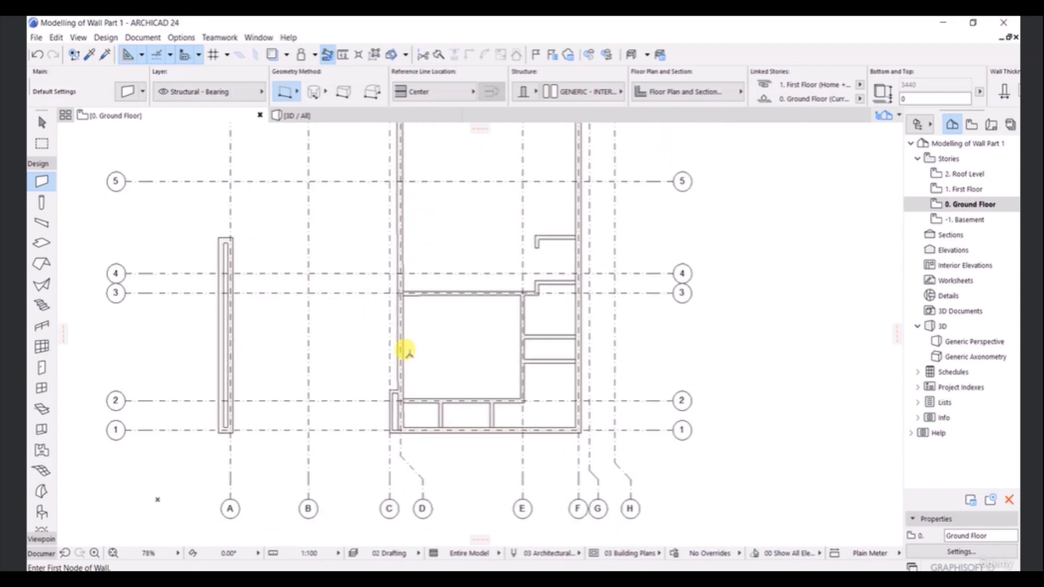
- Set the wall defaults to a thickness of 150 and the GENERIC - EXTERNAL CLADDING building material
{"action": "middle_click_drag", "start_coordinate": [595, 346], "coordinate": [490, 373]}
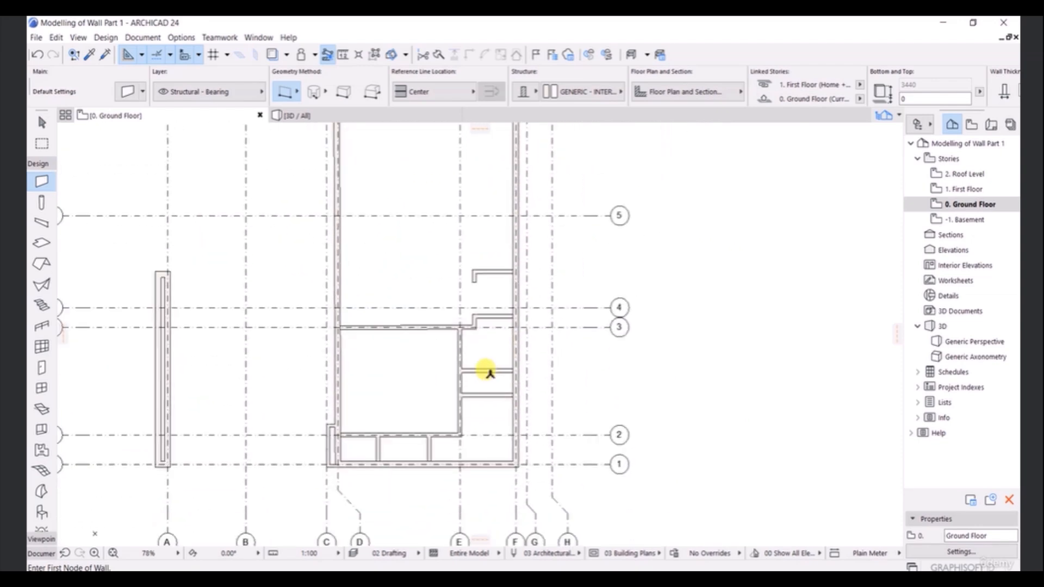
{"action": "scroll", "coordinate": [502, 459], "scroll_direction": "up", "scroll_amount": 5}
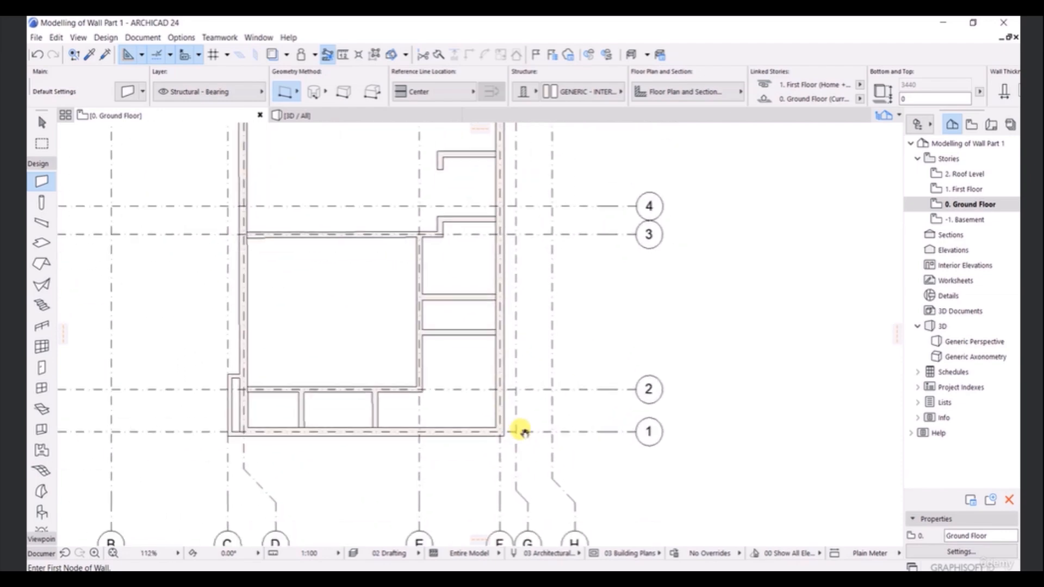
{"action": "scroll", "coordinate": [489, 402], "scroll_direction": "up", "scroll_amount": 4}
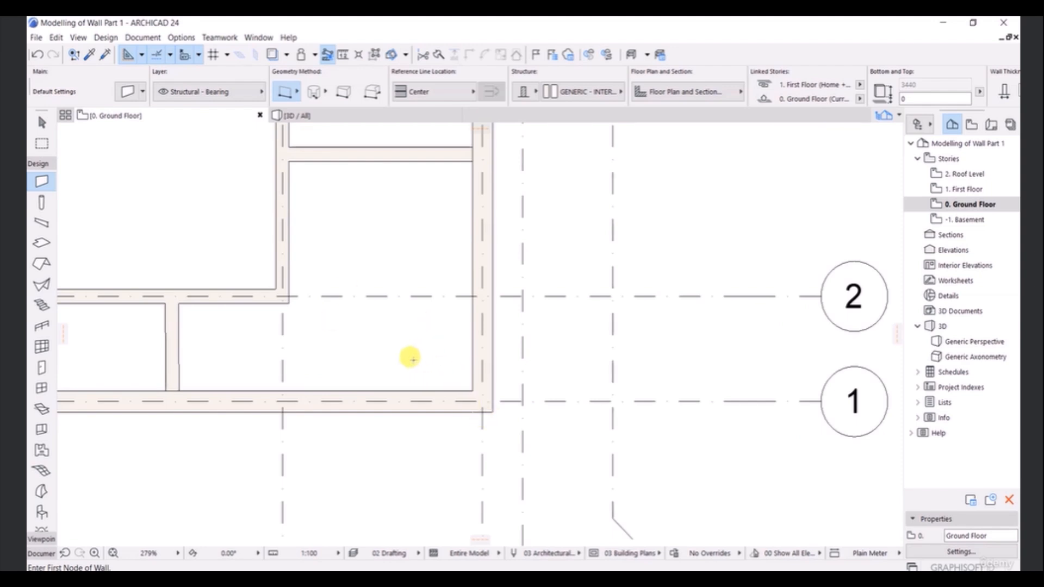
{"action": "key", "text": "ctrl+t"}
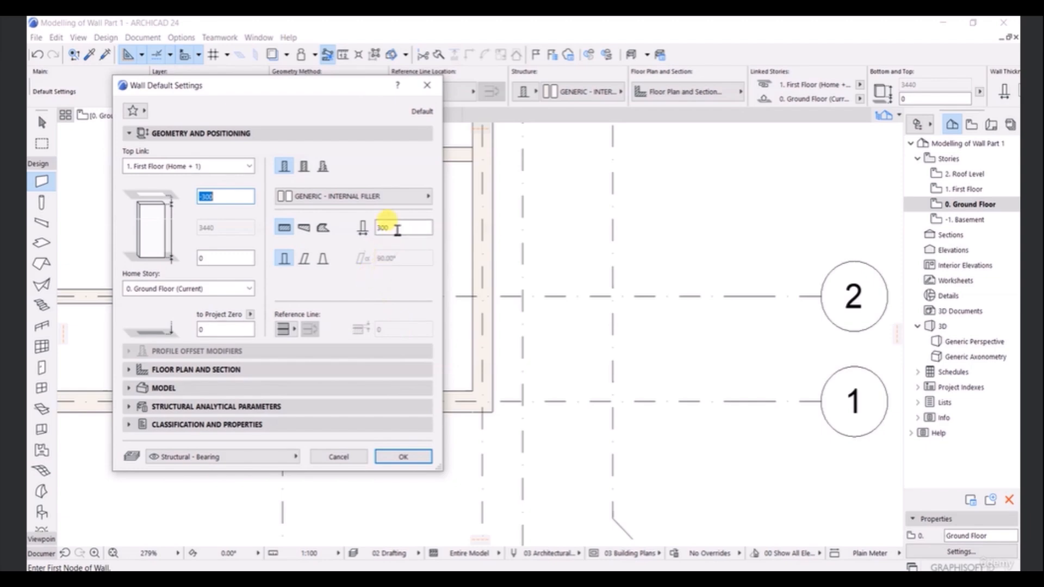
{"action": "left_click_drag", "start_coordinate": [398, 229], "coordinate": [373, 232]}
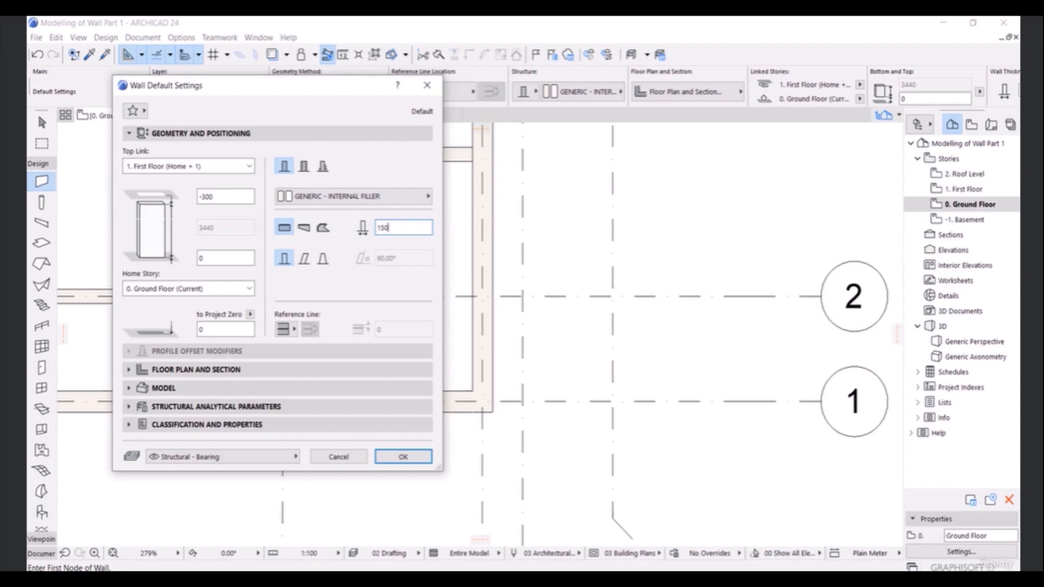
{"action": "left_click", "coordinate": [340, 197]}
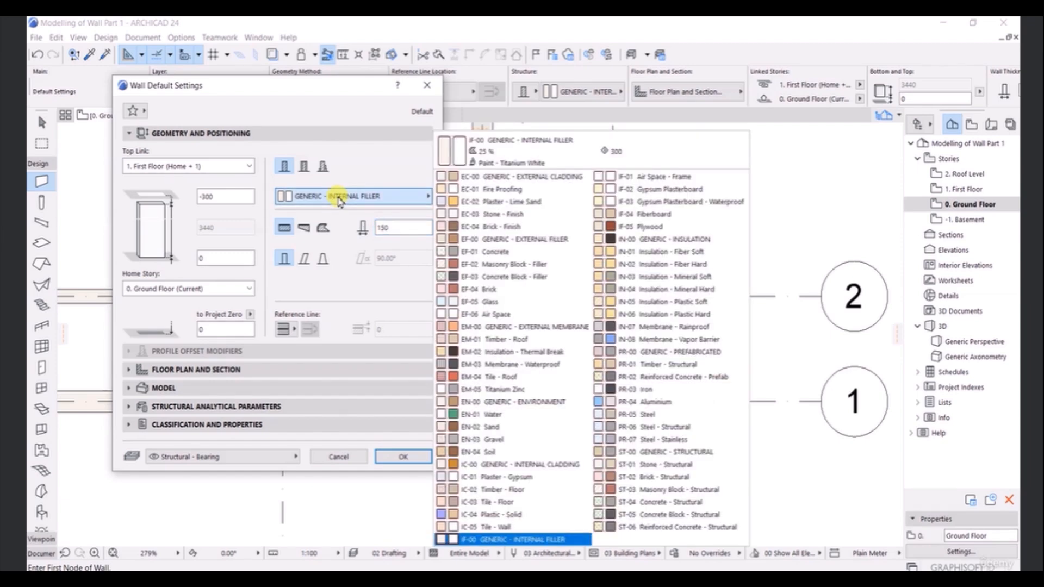
{"action": "left_click", "coordinate": [525, 179]}
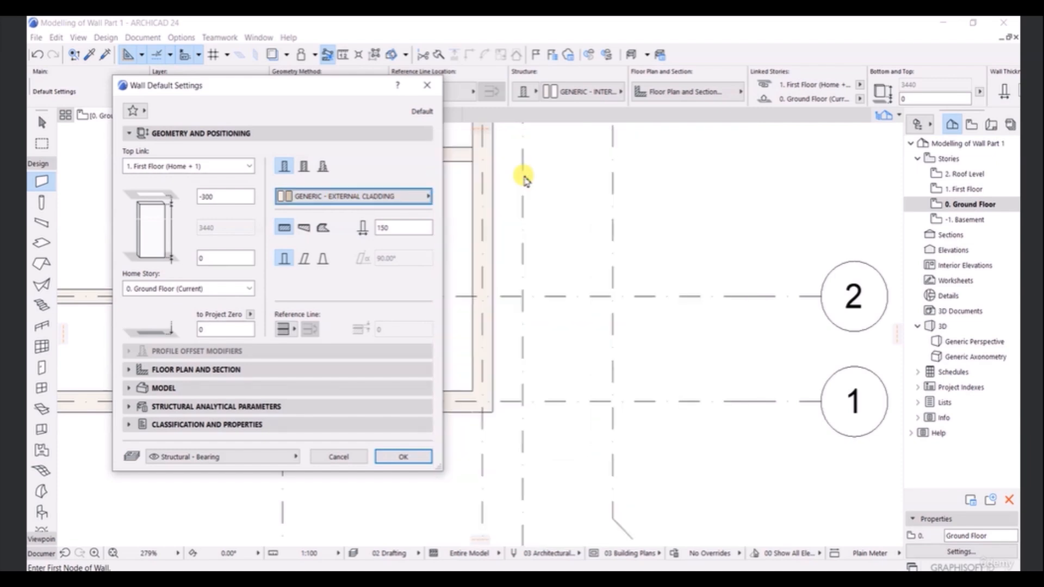
{"action": "left_click", "coordinate": [414, 459]}
- Draw a 450 mm horizontal wall with its reference line on the Outside Face, from the outer corner at grid F/1 to gridline G
{"action": "scroll", "coordinate": [511, 408], "scroll_direction": "up", "scroll_amount": 3}
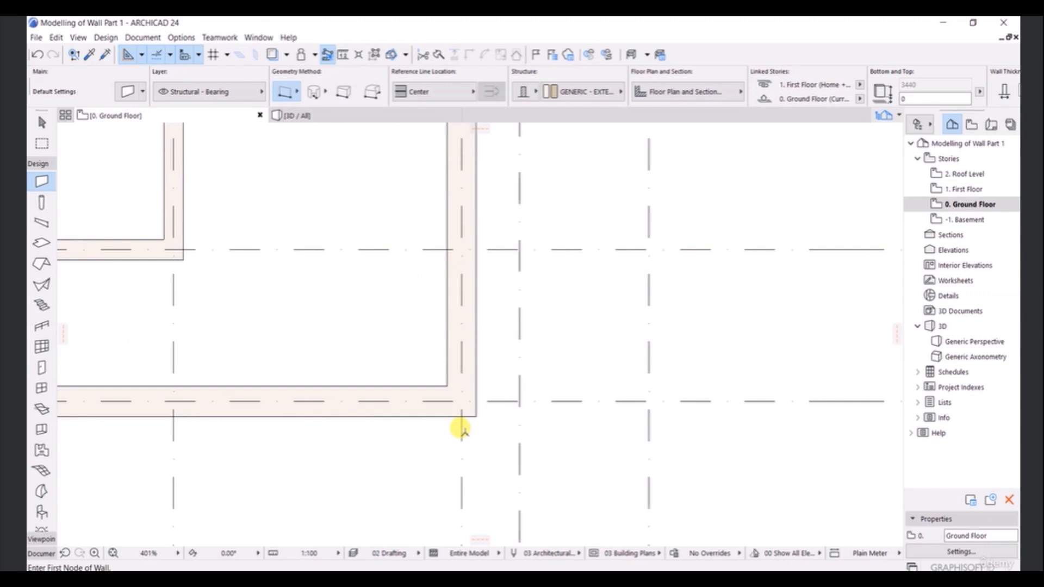
{"action": "left_click", "coordinate": [457, 102]}
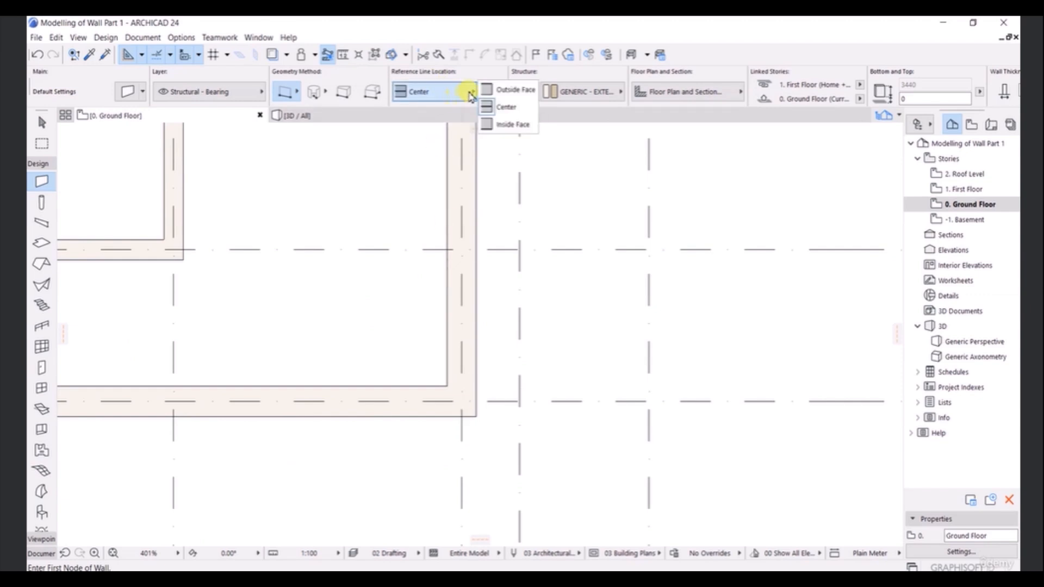
{"action": "left_click", "coordinate": [501, 93]}
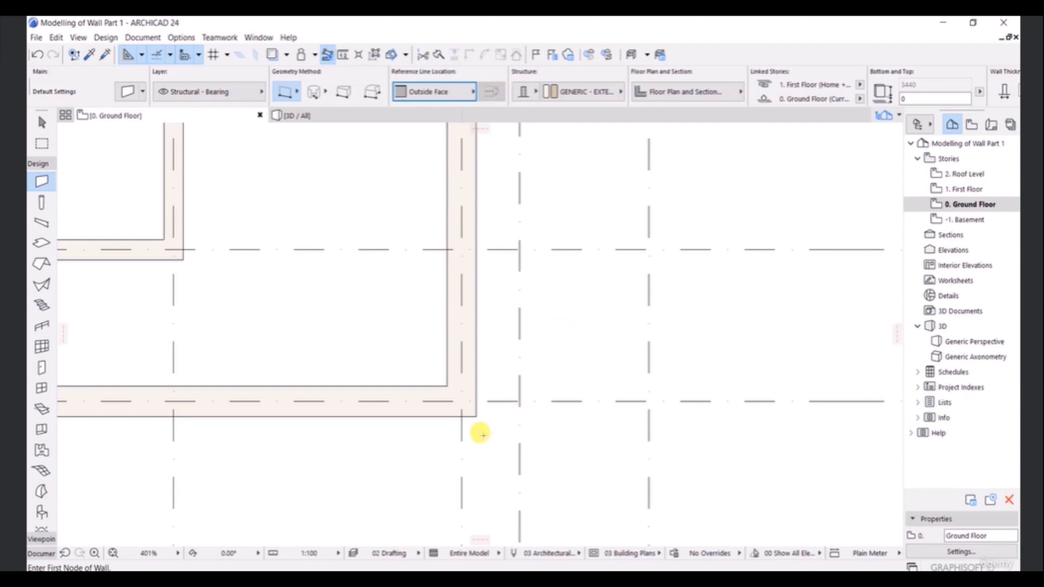
{"action": "left_click", "coordinate": [475, 417]}
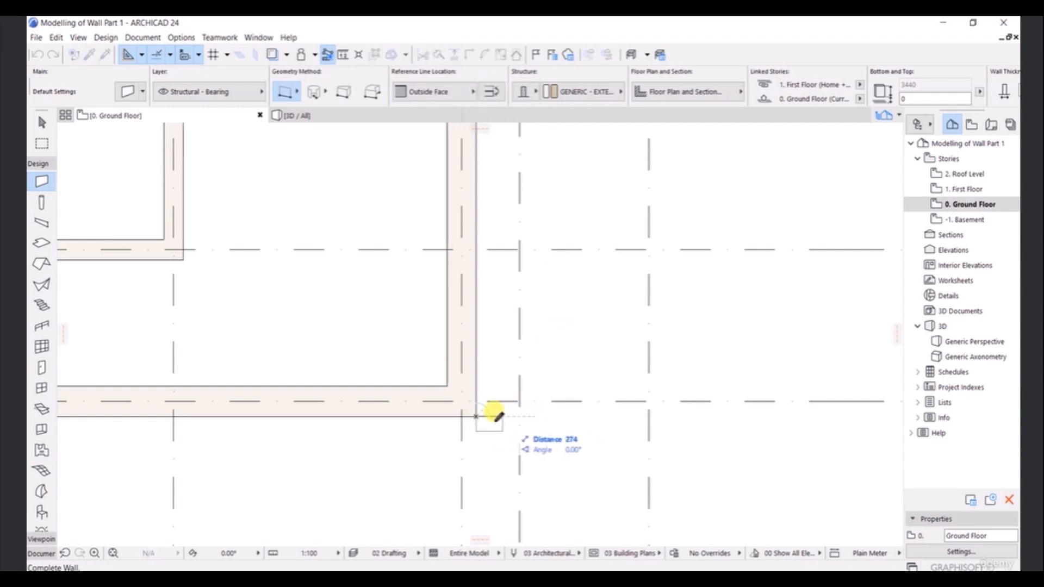
{"action": "scroll", "coordinate": [521, 417], "scroll_direction": "up", "scroll_amount": 3}
{"action": "scroll", "coordinate": [522, 418], "scroll_direction": "up", "scroll_amount": 3}
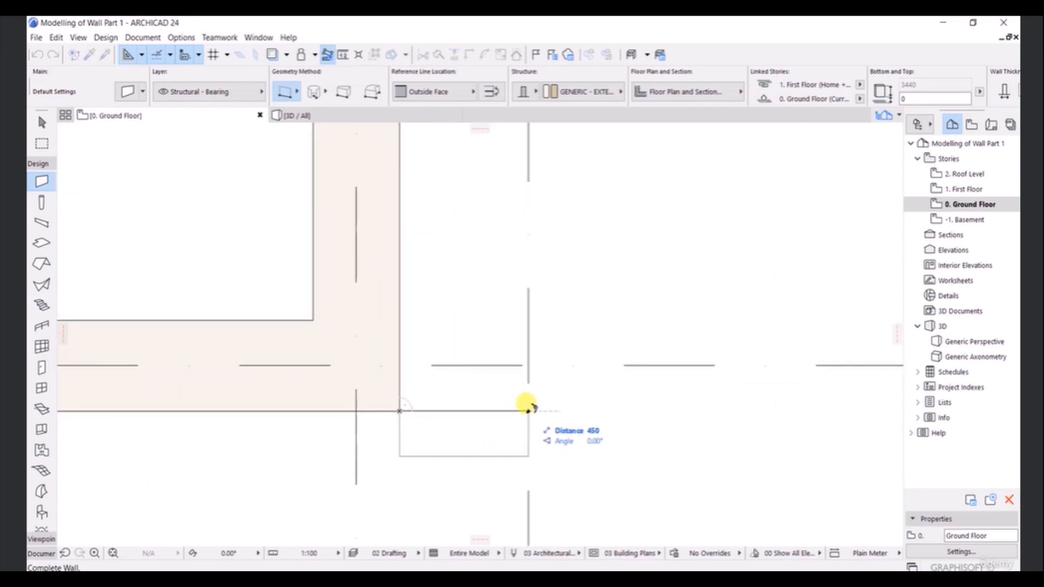
{"action": "left_click", "coordinate": [528, 410]}
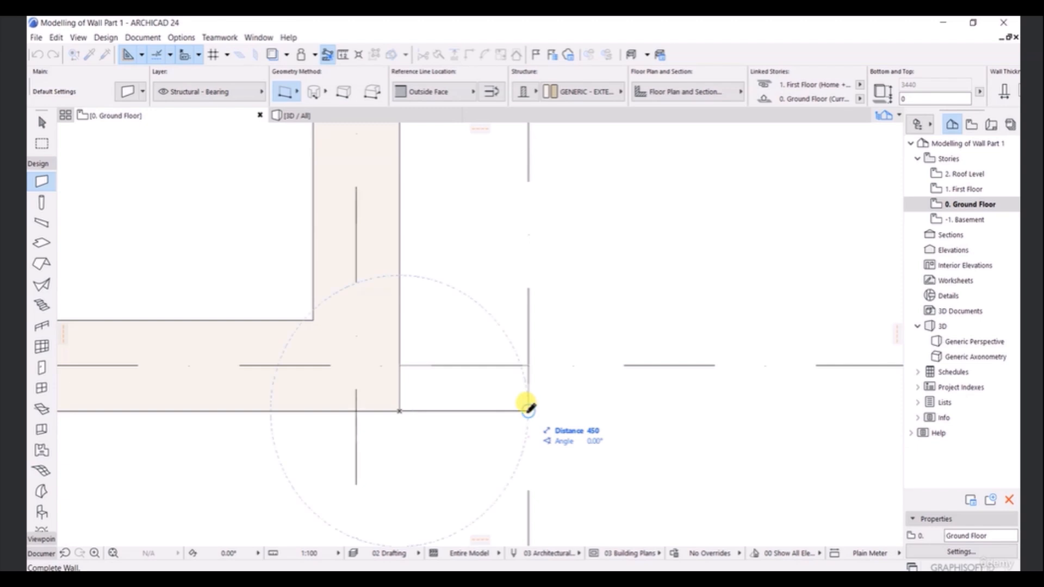
{"action": "left_click", "coordinate": [528, 408]}
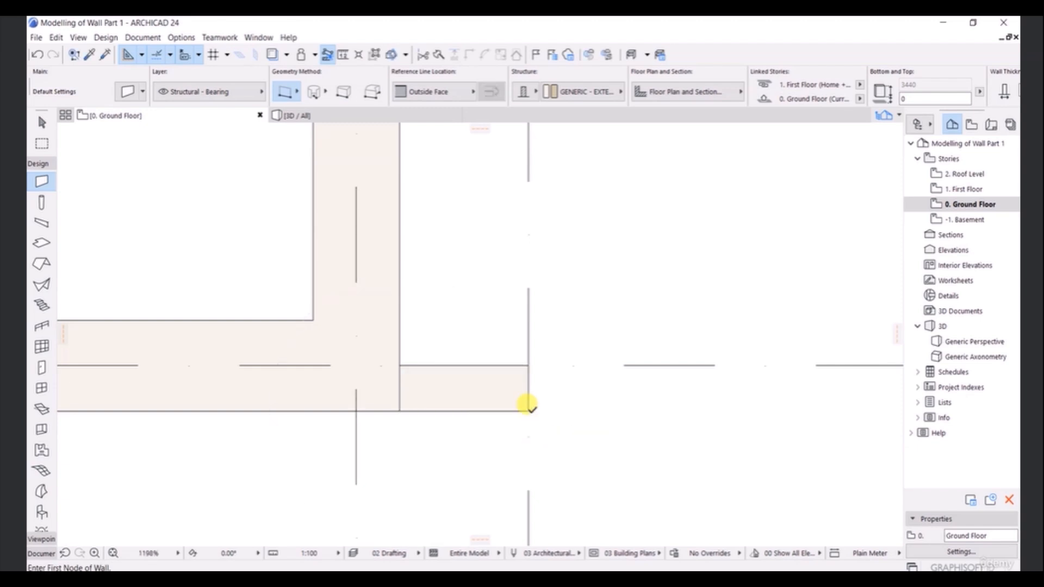
- Draw a 250 mm wall upward along gridline G from the outer end of the short horizontal wall
{"action": "scroll", "coordinate": [536, 366], "scroll_direction": "down", "scroll_amount": 1}
{"action": "scroll", "coordinate": [537, 364], "scroll_direction": "down", "scroll_amount": 1}
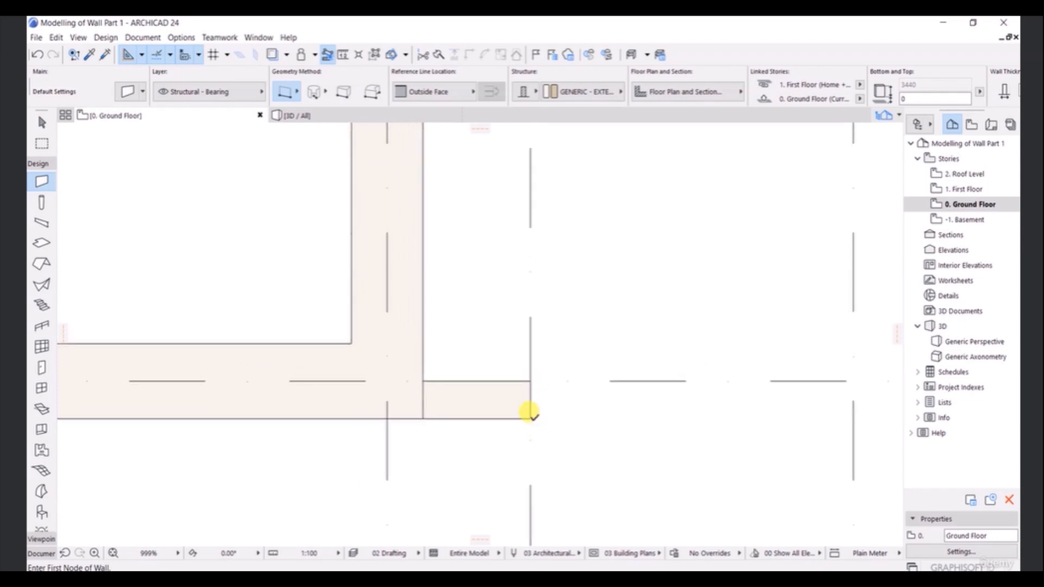
{"action": "left_click", "coordinate": [530, 418]}
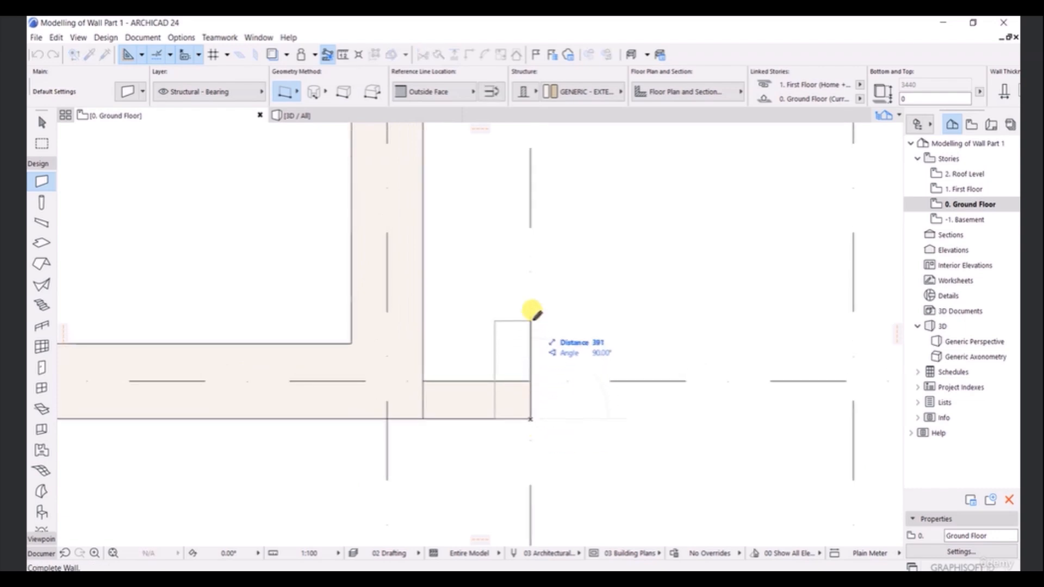
{"action": "key", "text": "Escape"}
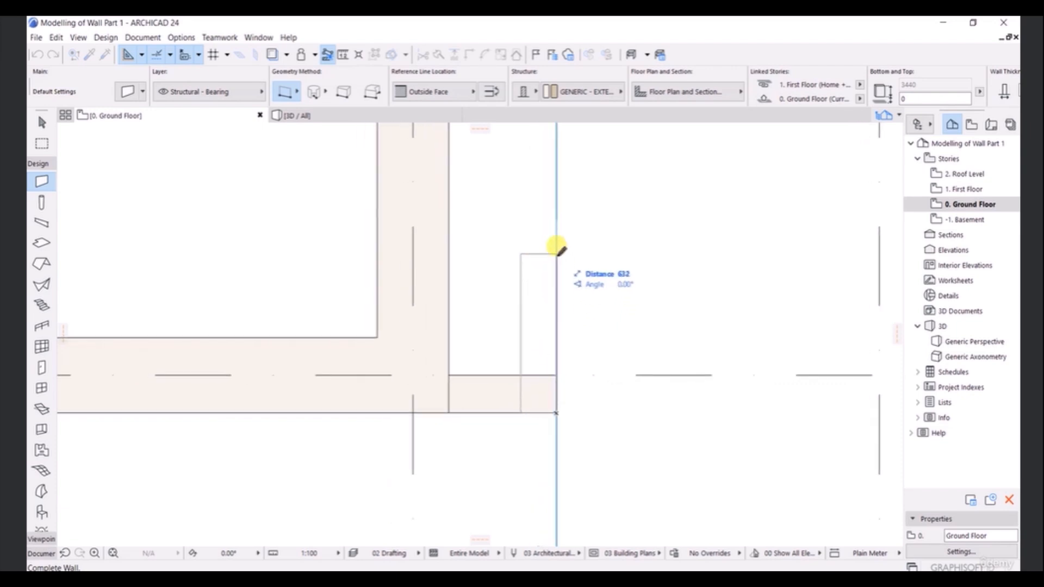
{"action": "type", "text": "250"}
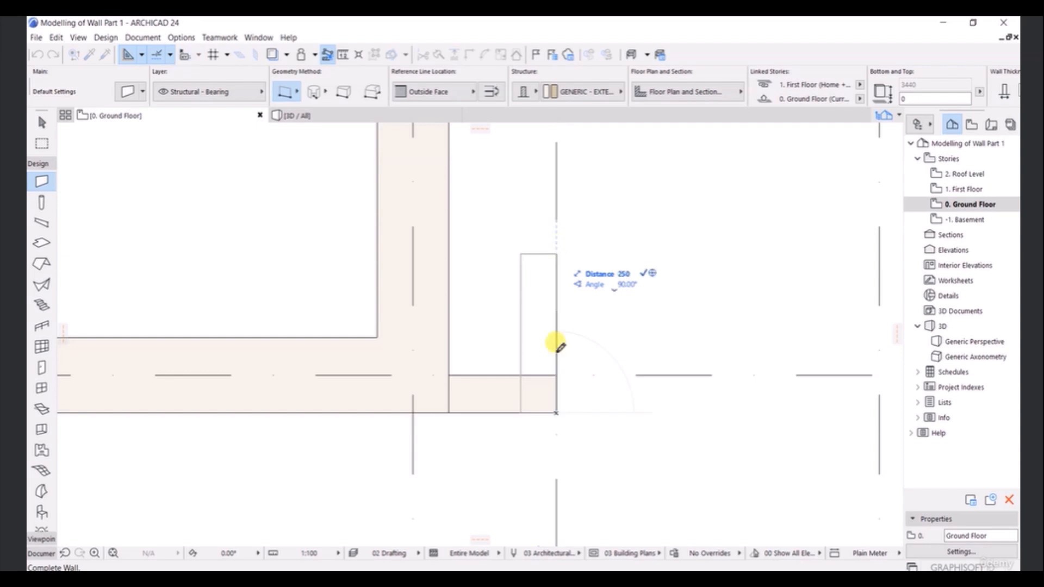
{"action": "key", "text": "Return"}
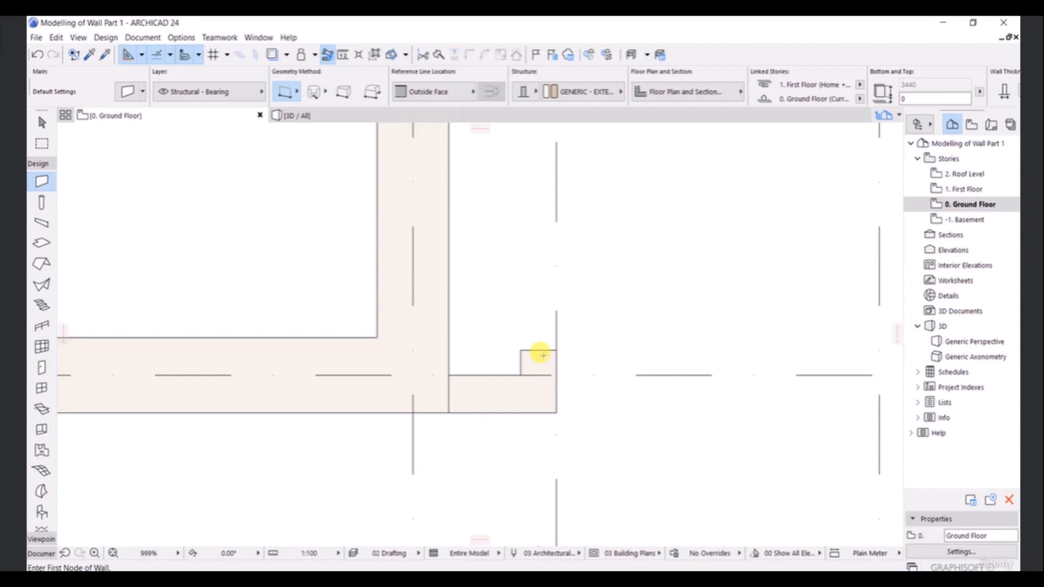
- Delete the 250 mm vertical wall on gridline G
{"action": "scroll", "coordinate": [543, 349], "scroll_direction": "up", "scroll_amount": 6}
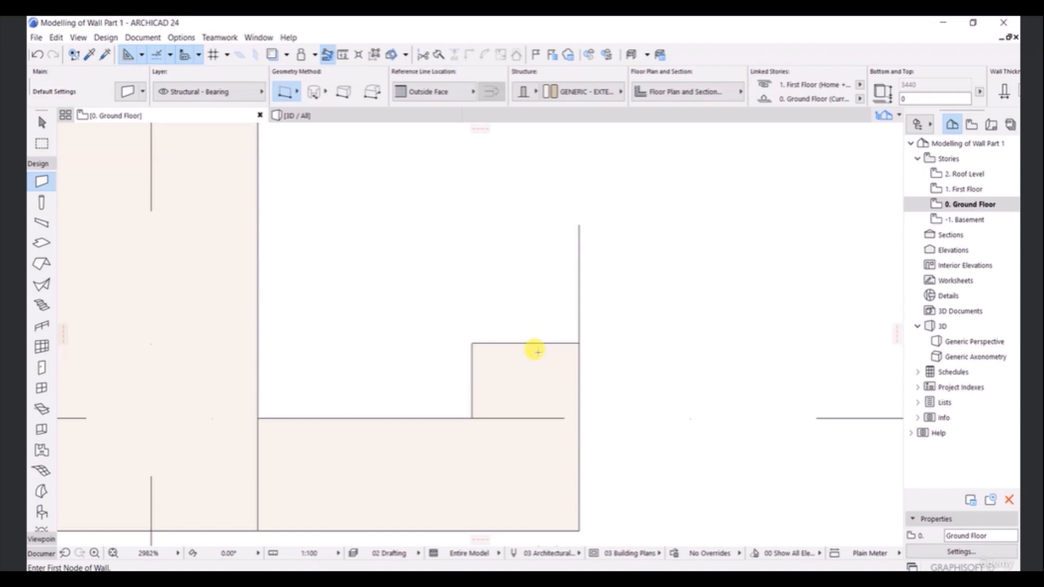
{"action": "left_click", "coordinate": [42, 123]}
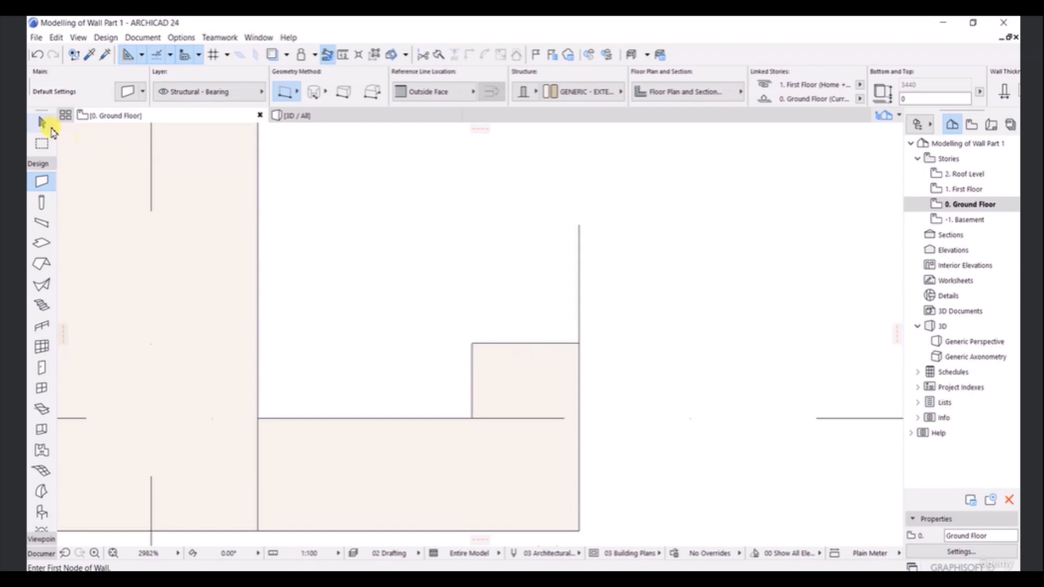
{"action": "left_click", "coordinate": [556, 374]}
{"action": "key", "text": "Delete"}
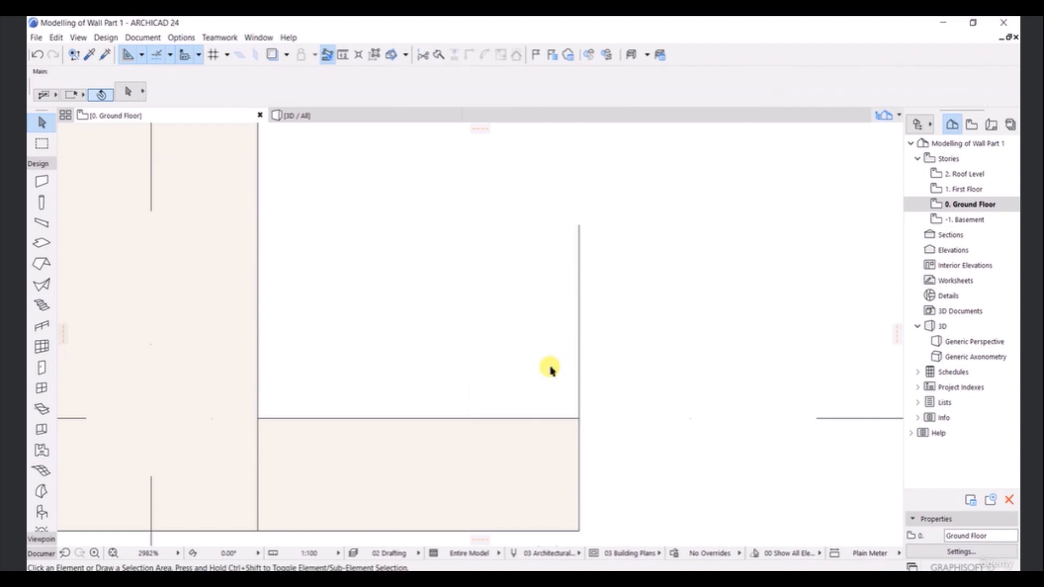
- Draw a 400 mm wall upward along gridline G from the outer end of the short horizontal wall
{"action": "middle_click_drag", "start_coordinate": [528, 465], "coordinate": [538, 390]}
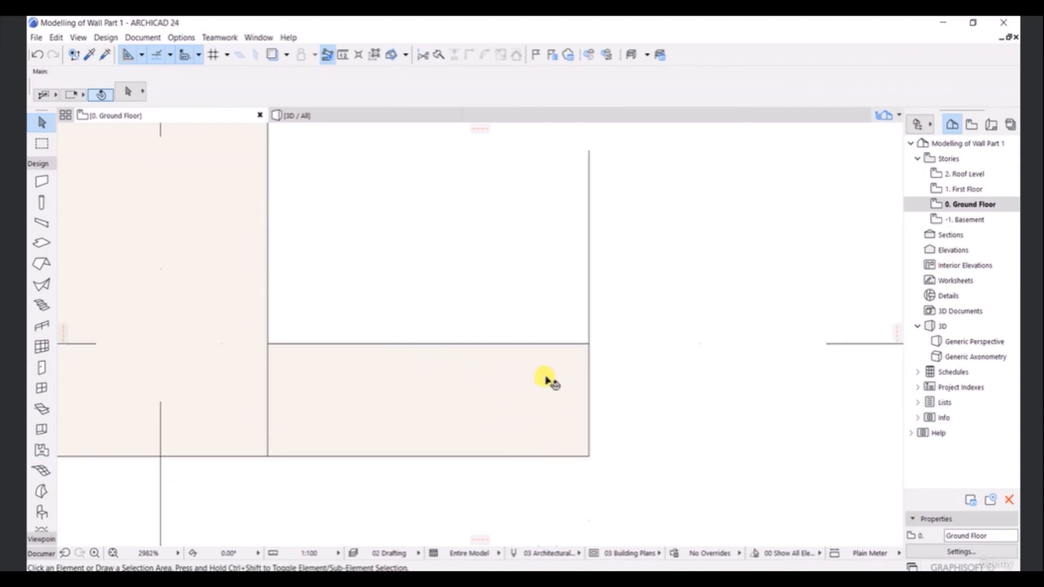
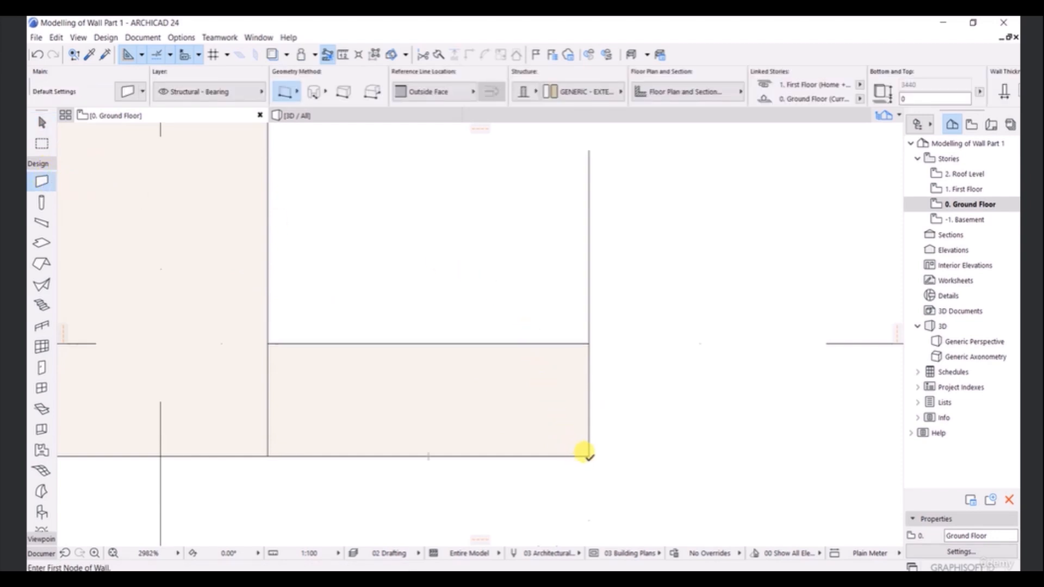
{"action": "left_click", "coordinate": [589, 456]}
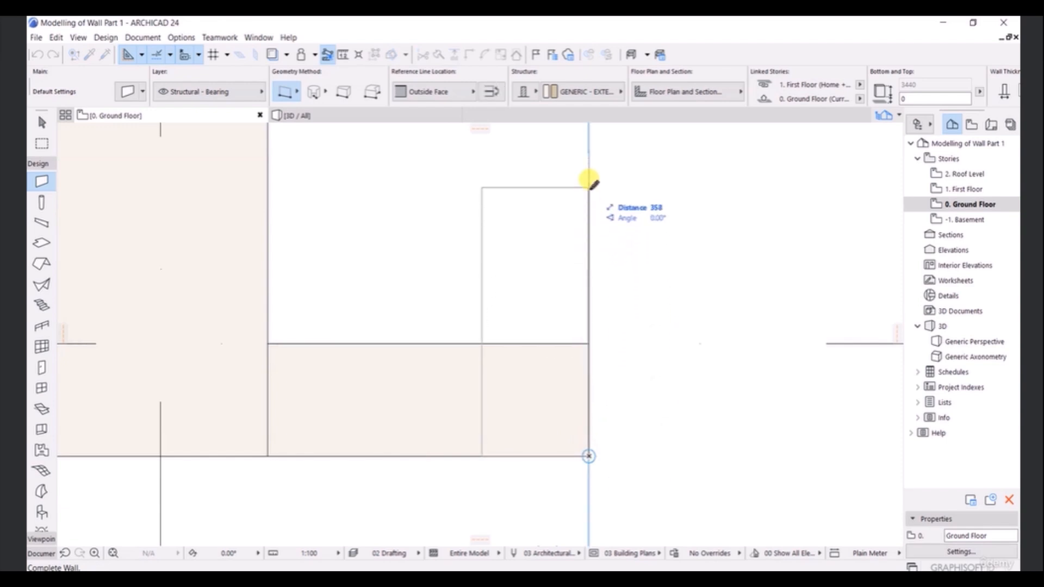
{"action": "type", "text": "400"}
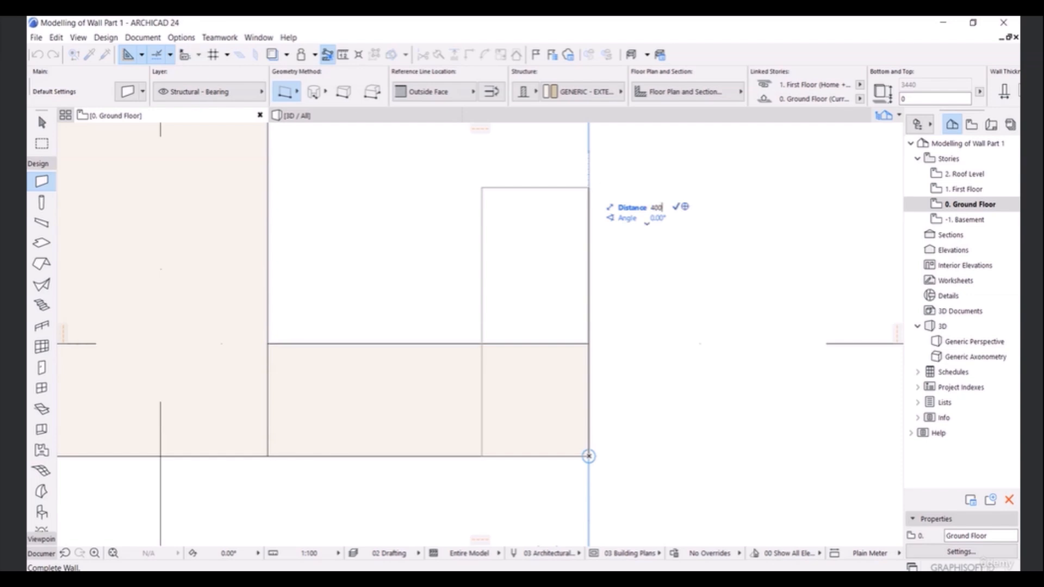
{"action": "left_click", "coordinate": [585, 148]}
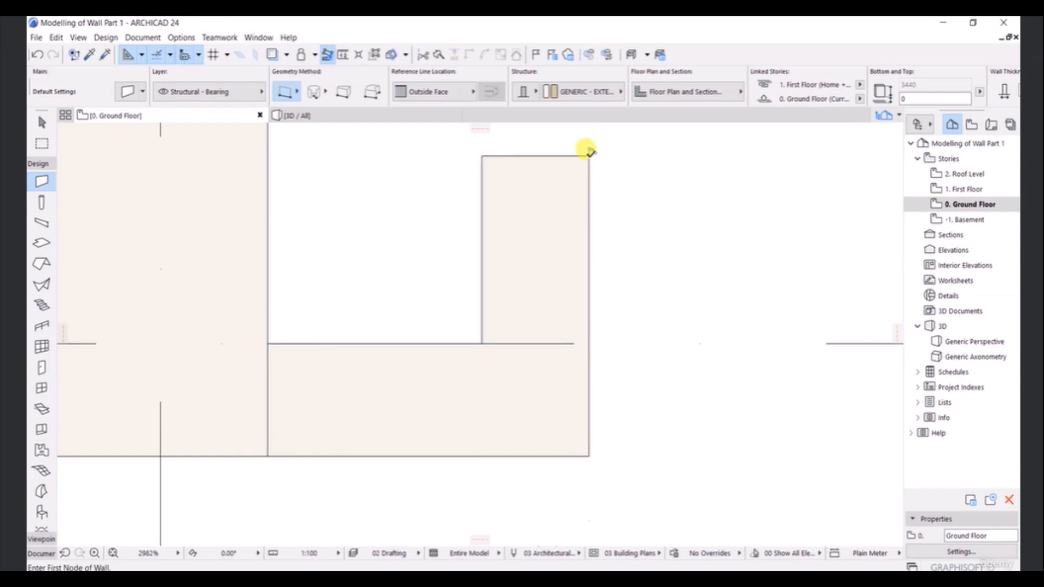
- Close the projection with a horizontal wall from the upper end of the gridline G wall back to the outer face of the gridline F wall
{"action": "middle_click_drag", "start_coordinate": [553, 188], "coordinate": [580, 261]}
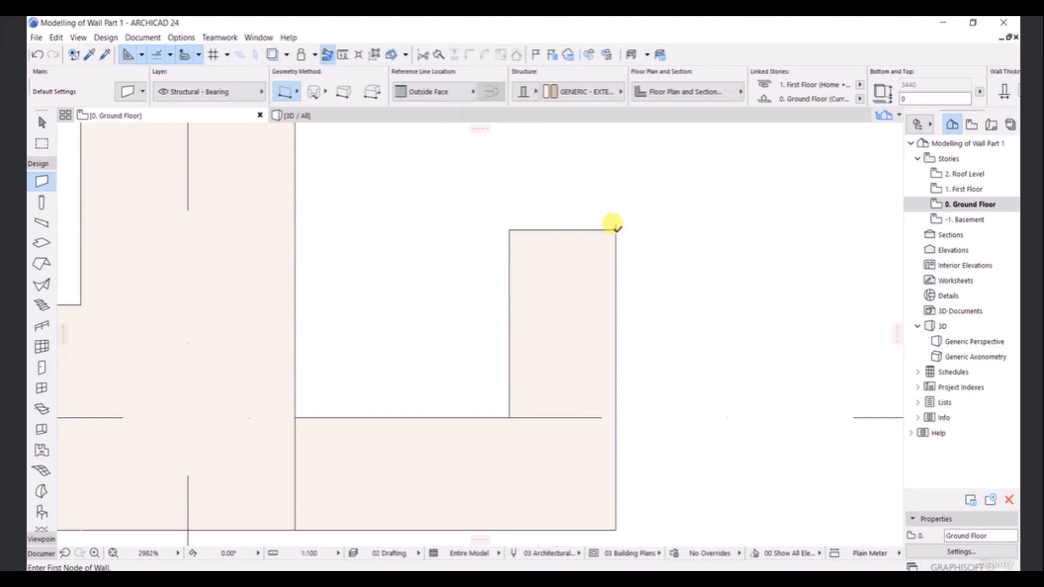
{"action": "left_click", "coordinate": [615, 230]}
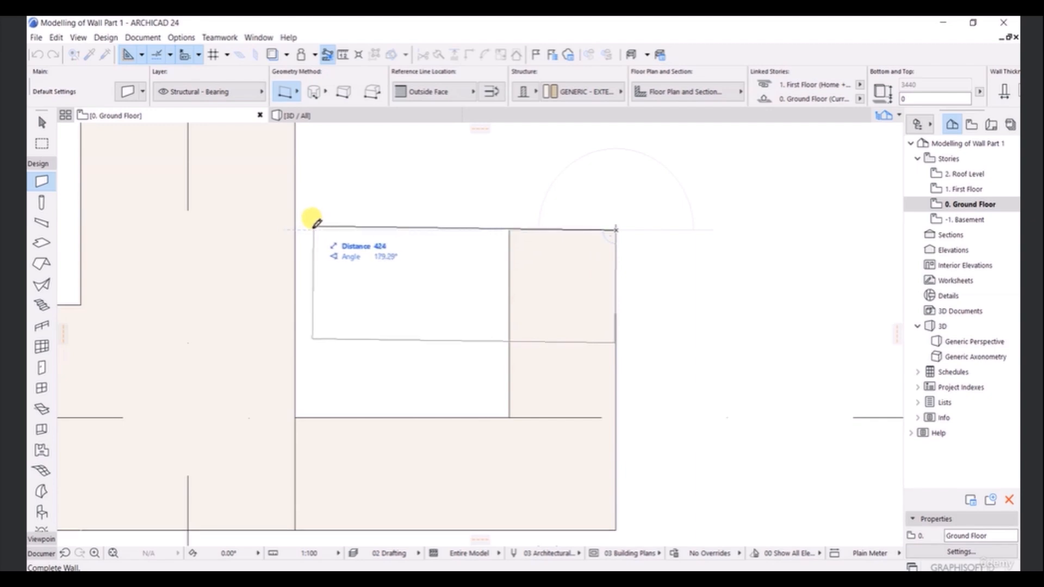
{"action": "left_click", "coordinate": [297, 227]}
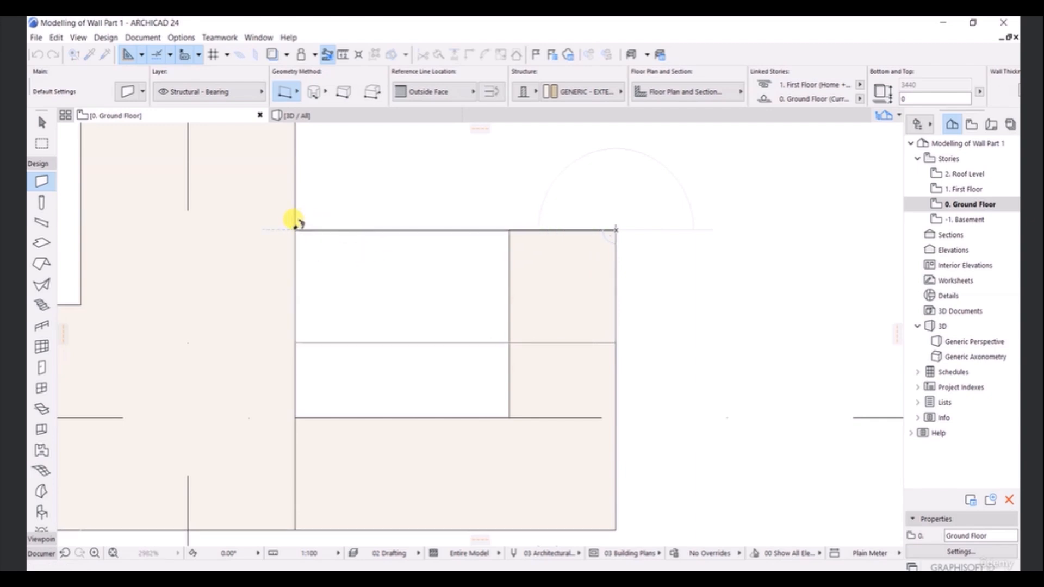
{"action": "scroll", "coordinate": [531, 372], "scroll_direction": "down", "scroll_amount": 5}
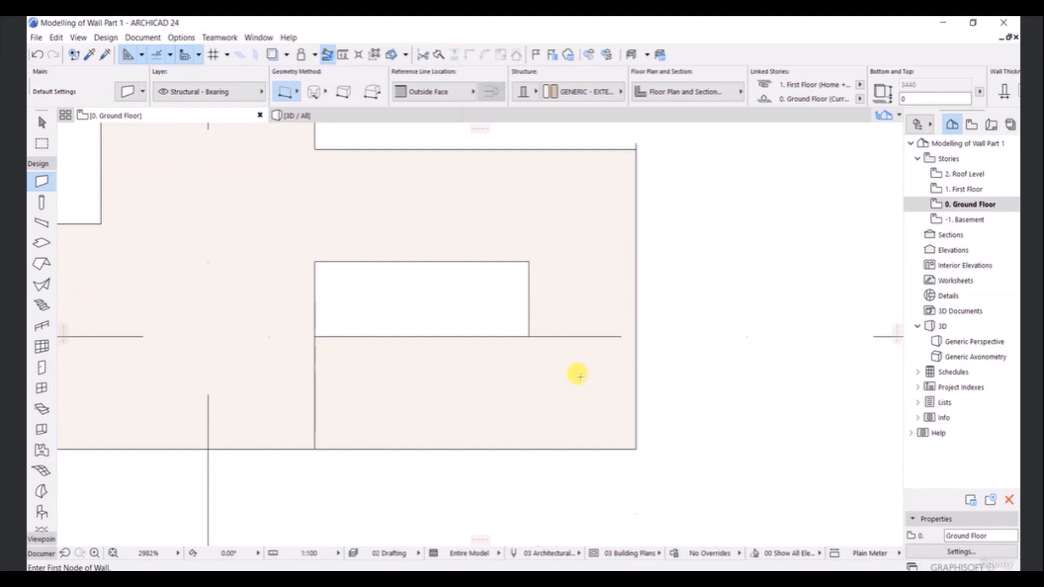
{"action": "scroll", "coordinate": [607, 312], "scroll_direction": "down", "scroll_amount": 1}
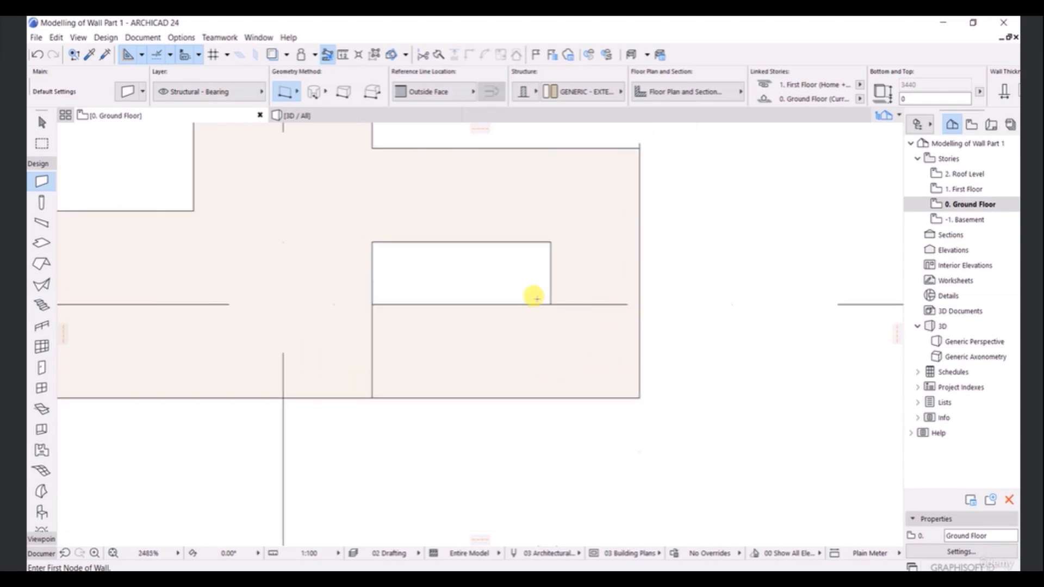
{"action": "scroll", "coordinate": [636, 299], "scroll_direction": "down", "scroll_amount": 5}
{"action": "key", "text": "Escape"}
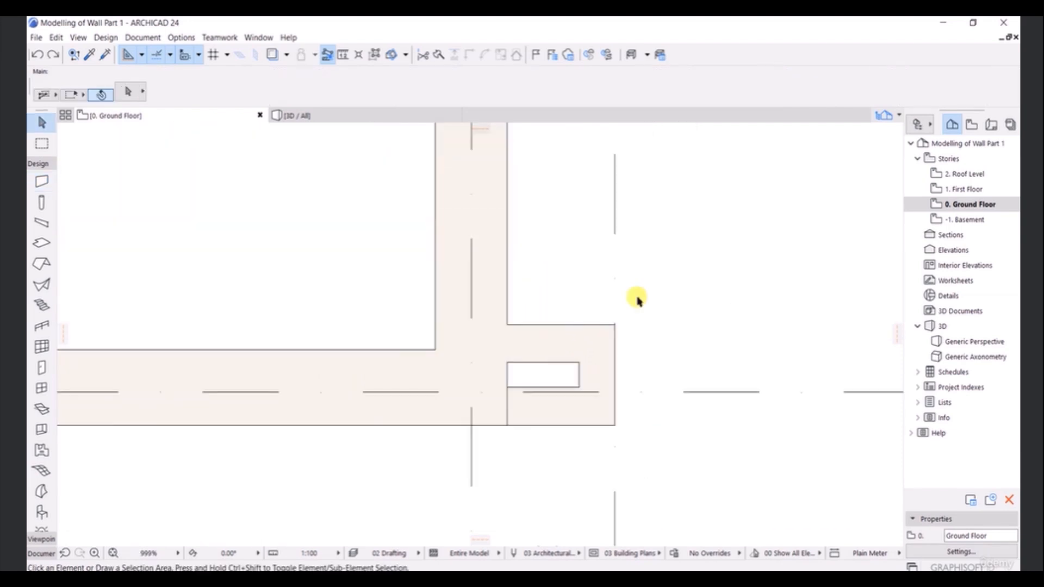
- Join the gridline F wall and the projection's lower horizontal wall at the outer face on gridline F
{"action": "left_click", "coordinate": [464, 375]}
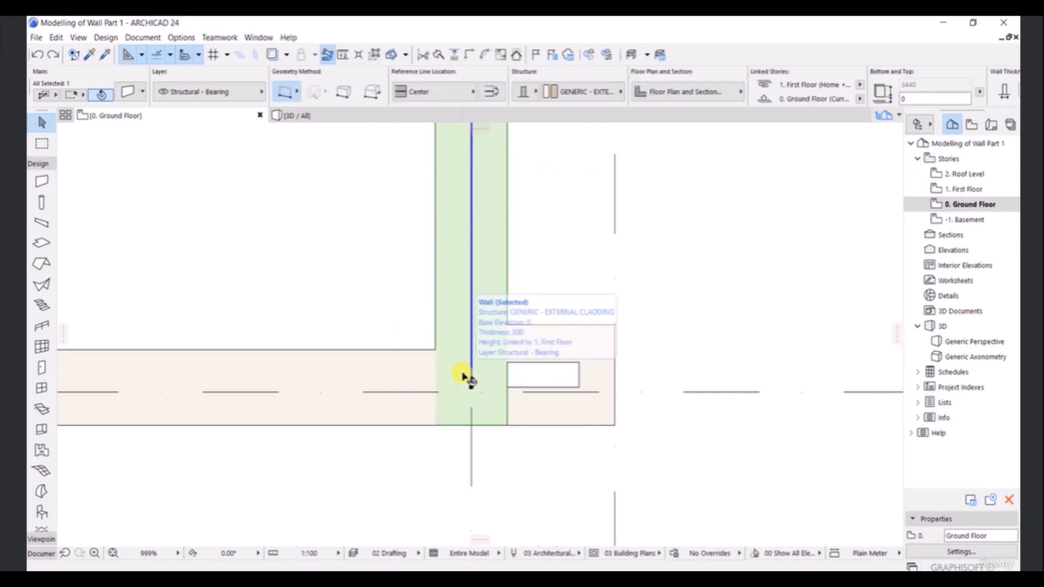
{"action": "left_click", "coordinate": [538, 416], "text": "shift"}
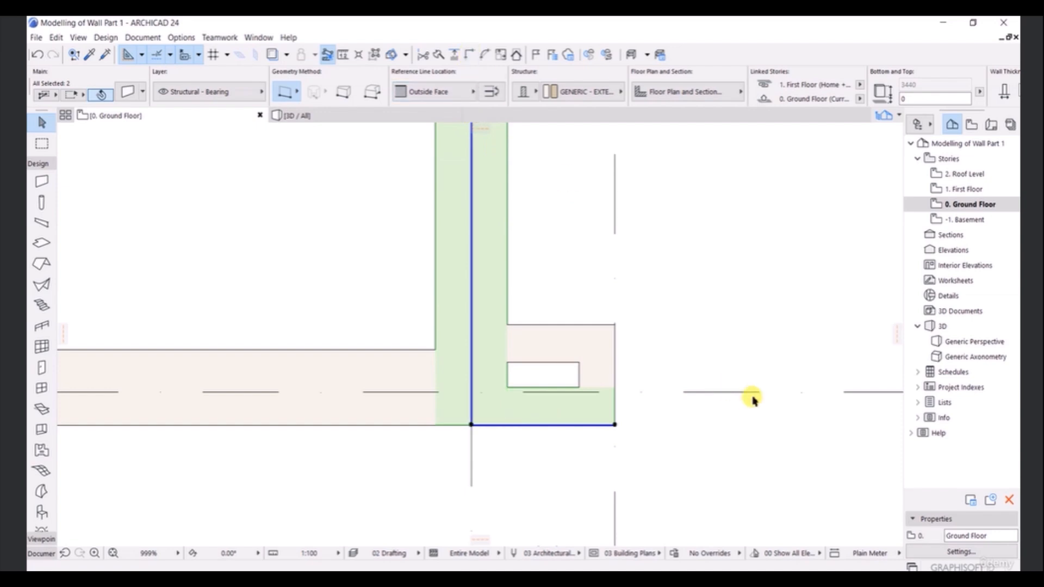
{"action": "left_click", "coordinate": [760, 336]}
{"action": "scroll", "coordinate": [551, 418], "scroll_direction": "down", "scroll_amount": 2}
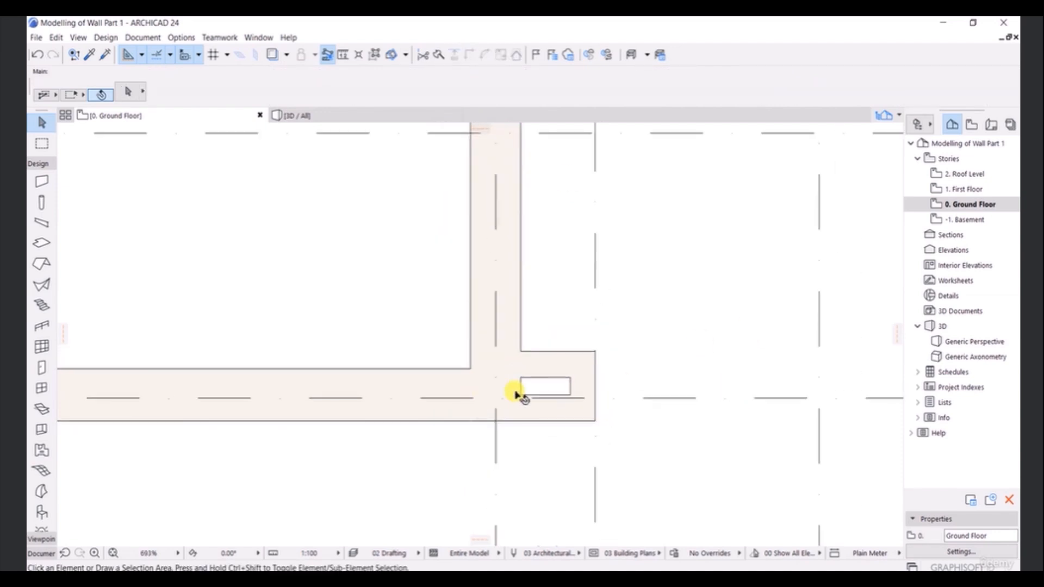
{"action": "scroll", "coordinate": [574, 403], "scroll_direction": "up", "scroll_amount": 2}
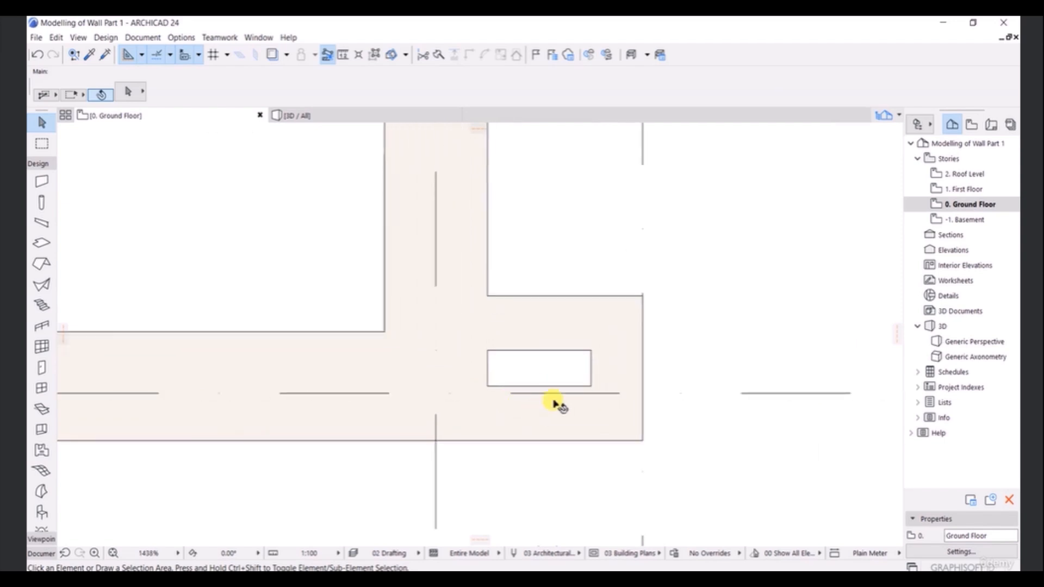
{"action": "scroll", "coordinate": [590, 394], "scroll_direction": "down", "scroll_amount": 1}
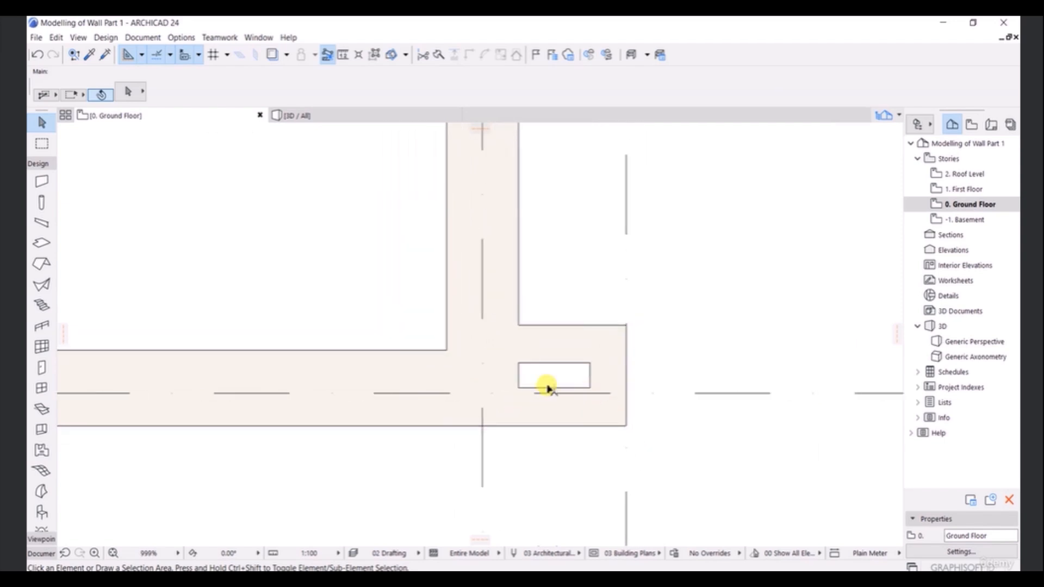
{"action": "scroll", "coordinate": [530, 391], "scroll_direction": "down", "scroll_amount": 1}
{"action": "scroll", "coordinate": [548, 379], "scroll_direction": "down", "scroll_amount": 1}
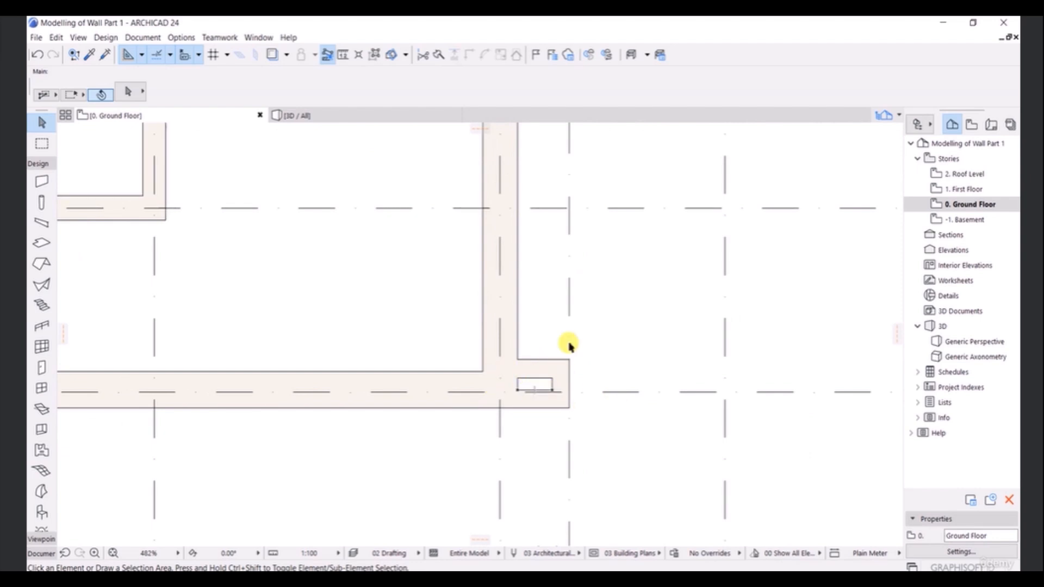
- Draw a 450 mm horizontal wall from the outer corner at grids F and 6 to gridline G
{"action": "middle_click_drag", "start_coordinate": [570, 270], "coordinate": [556, 308]}
{"action": "scroll", "coordinate": [559, 289], "scroll_direction": "down", "scroll_amount": 3}
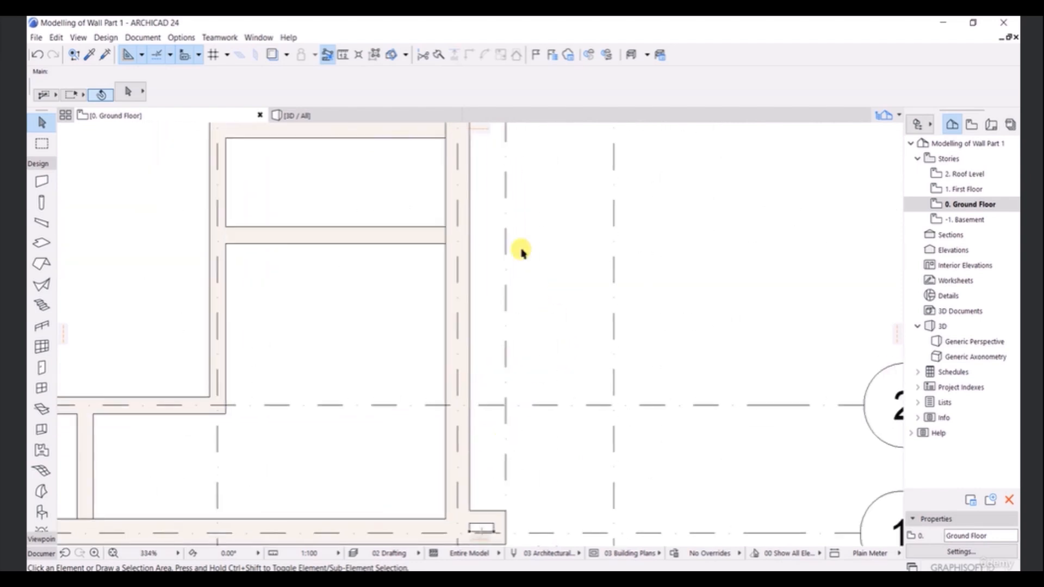
{"action": "middle_click_drag", "start_coordinate": [509, 238], "coordinate": [490, 401]}
{"action": "middle_click_drag", "start_coordinate": [483, 264], "coordinate": [478, 489]}
{"action": "middle_click_drag", "start_coordinate": [480, 148], "coordinate": [469, 318]}
{"action": "middle_click_drag", "start_coordinate": [478, 226], "coordinate": [480, 395]}
{"action": "scroll", "coordinate": [459, 410], "scroll_direction": "up", "scroll_amount": 5}
{"action": "scroll", "coordinate": [450, 383], "scroll_direction": "up", "scroll_amount": 2}
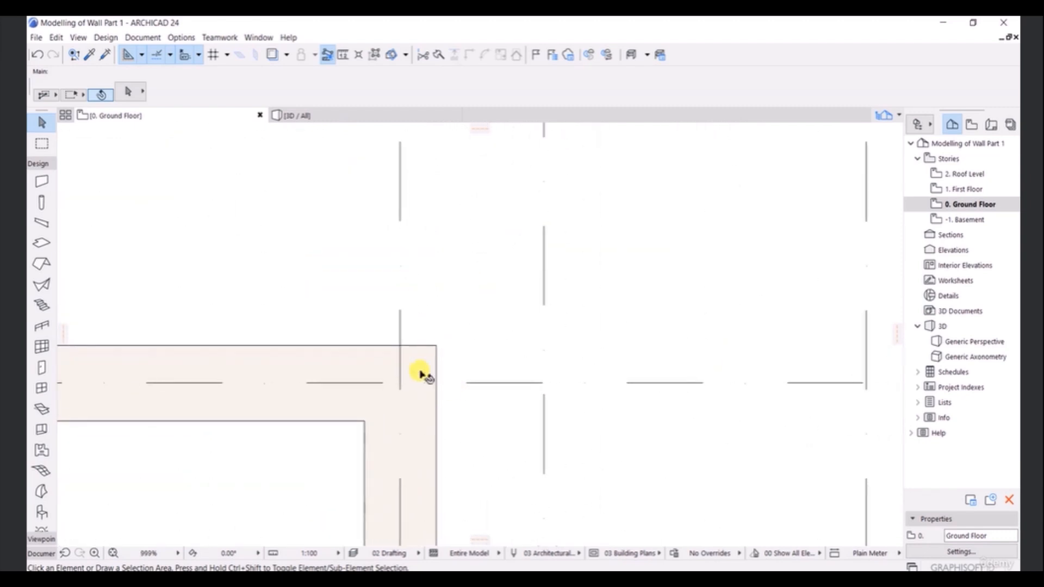
{"action": "left_click", "coordinate": [44, 187]}
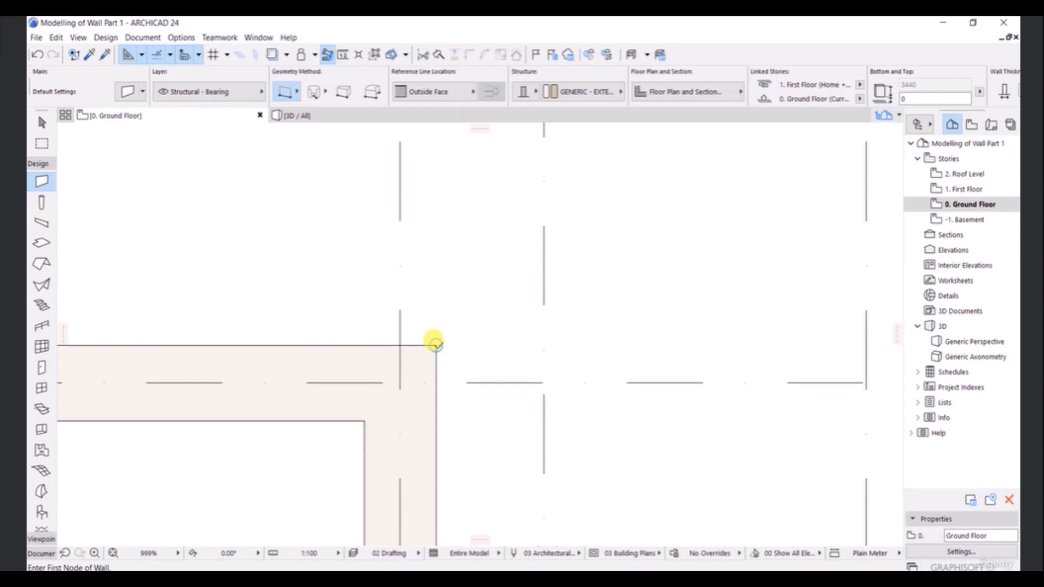
{"action": "left_click", "coordinate": [436, 344]}
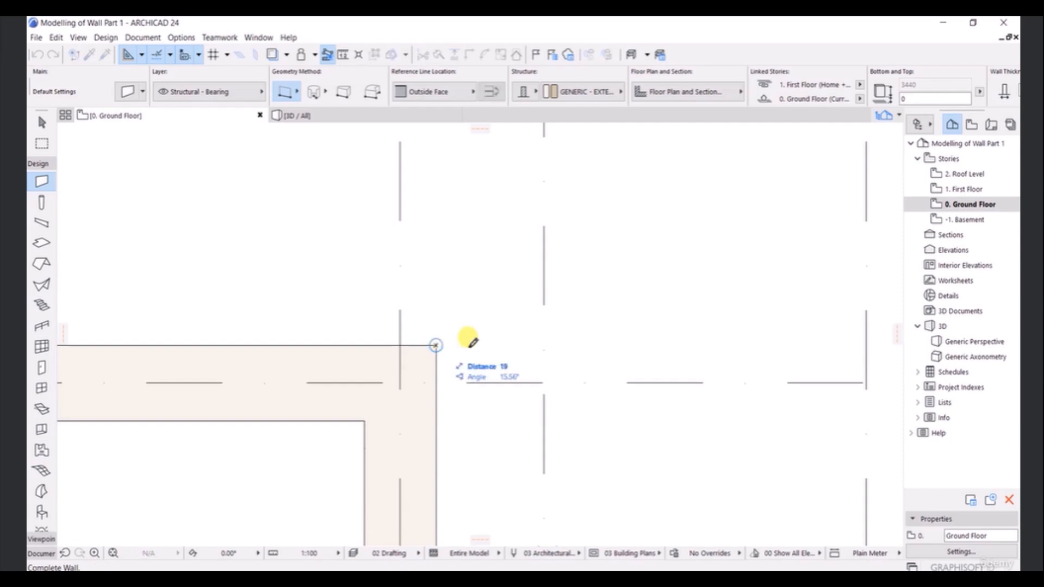
{"action": "left_click", "coordinate": [544, 344]}
{"action": "left_click", "coordinate": [545, 344]}
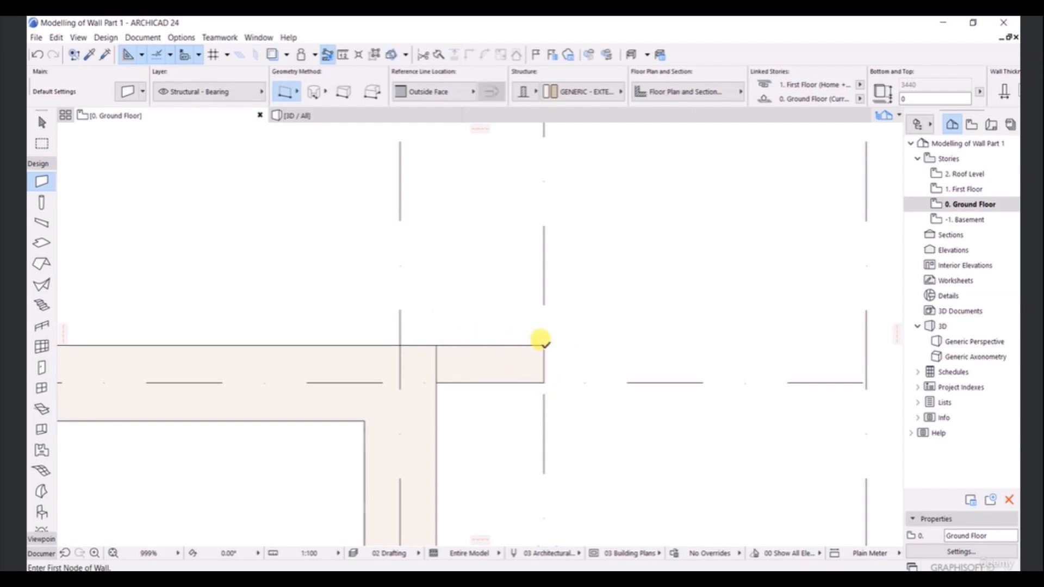
- Draw a 400 mm wall downward along gridline G from the outer end of the short horizontal wall
{"action": "left_click", "coordinate": [544, 345]}
{"action": "middle_click_drag", "start_coordinate": [541, 459], "coordinate": [553, 345]}
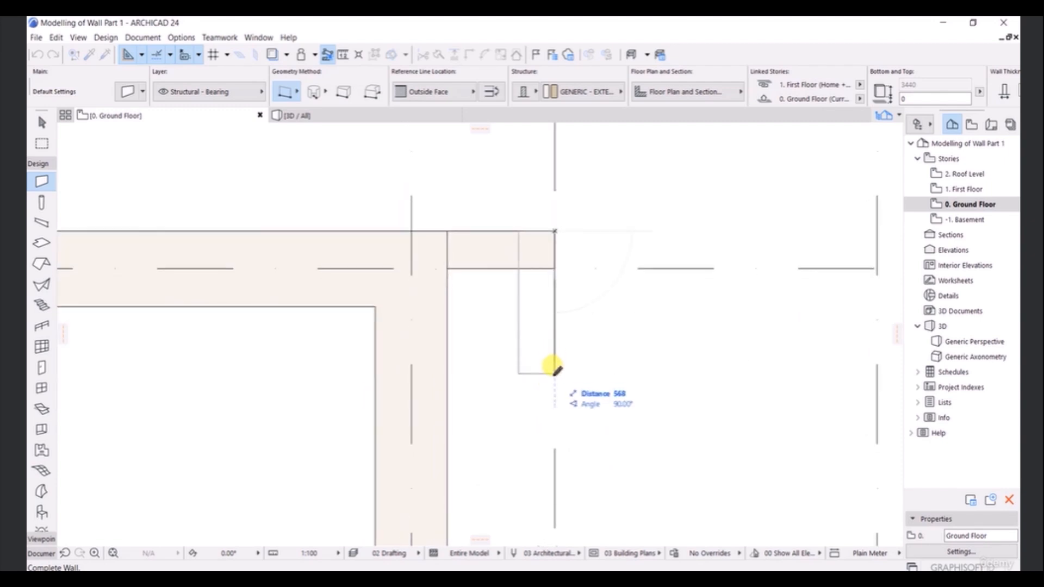
{"action": "type", "text": "400"}
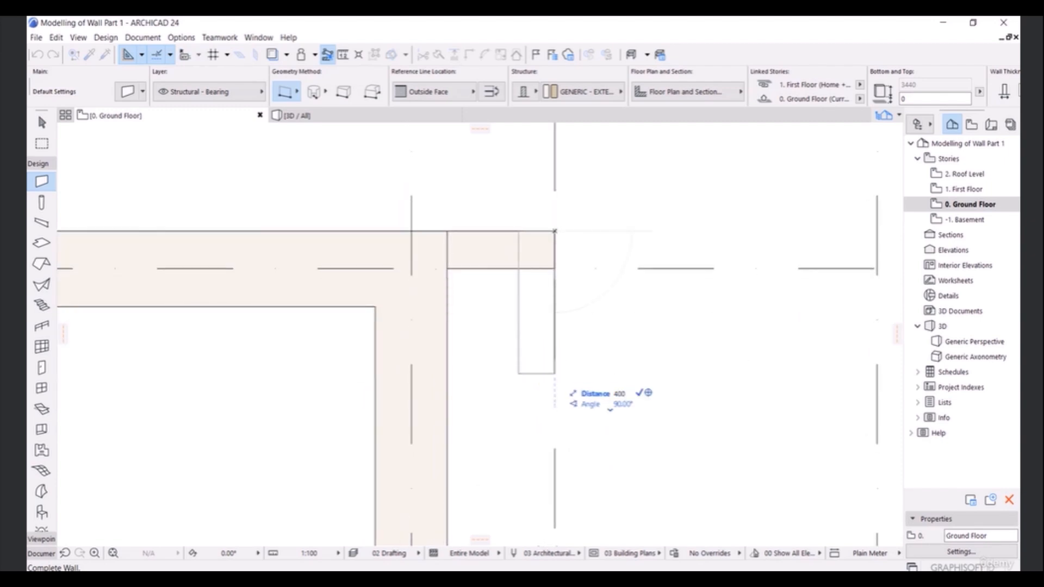
{"action": "key", "text": "Return"}
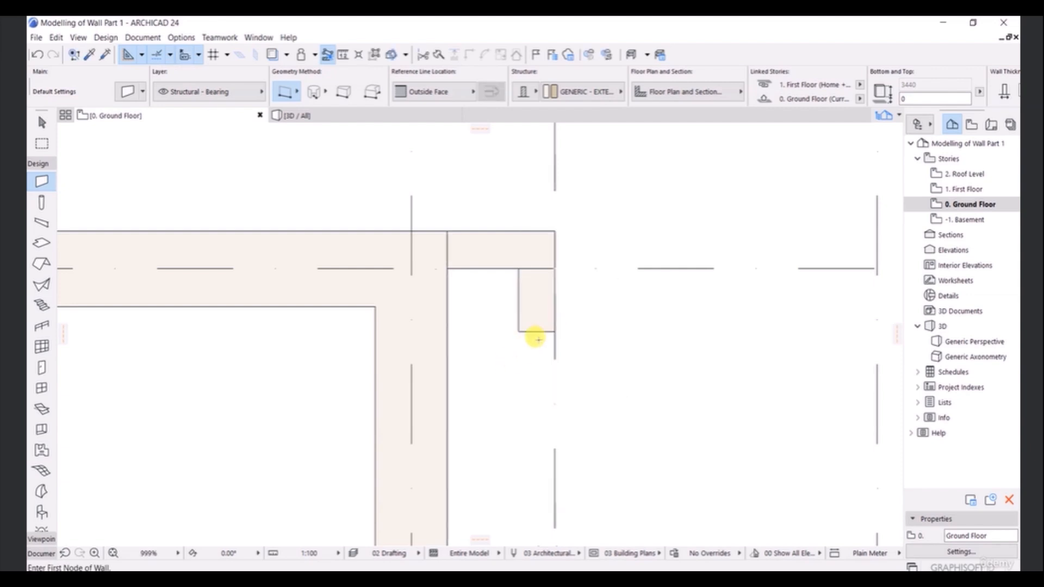
- Close the upper projection with a horizontal wall from the lower end of the gridline G wall to the outer face of the gridline F wall
{"action": "left_click", "coordinate": [554, 331]}
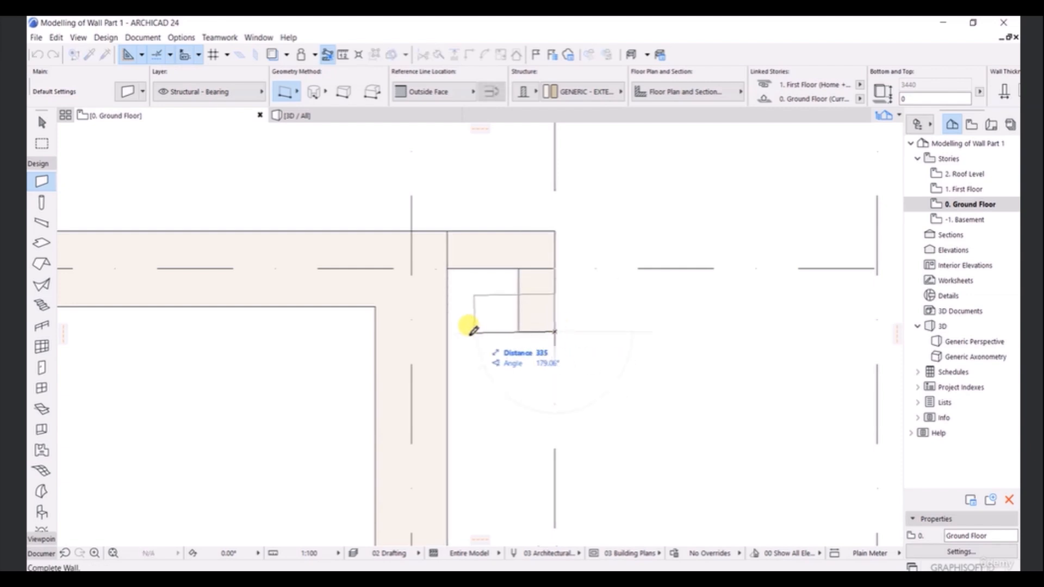
{"action": "left_click", "coordinate": [448, 332]}
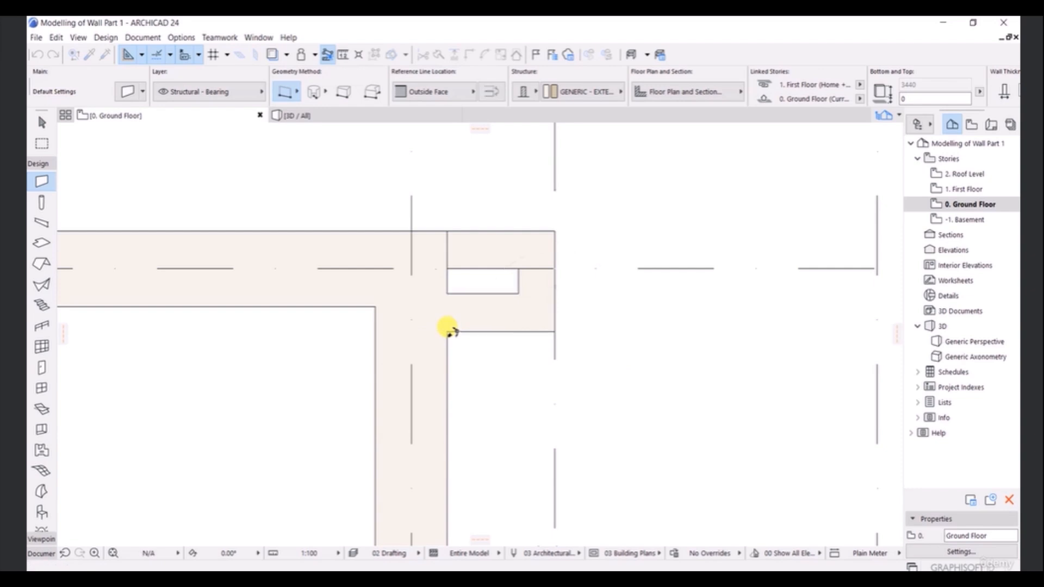
{"action": "key", "text": "Escape"}
- Stretch the inner end of the projection's upper horizontal wall to gridline F
{"action": "left_click", "coordinate": [466, 250]}
{"action": "left_click", "coordinate": [446, 231]}
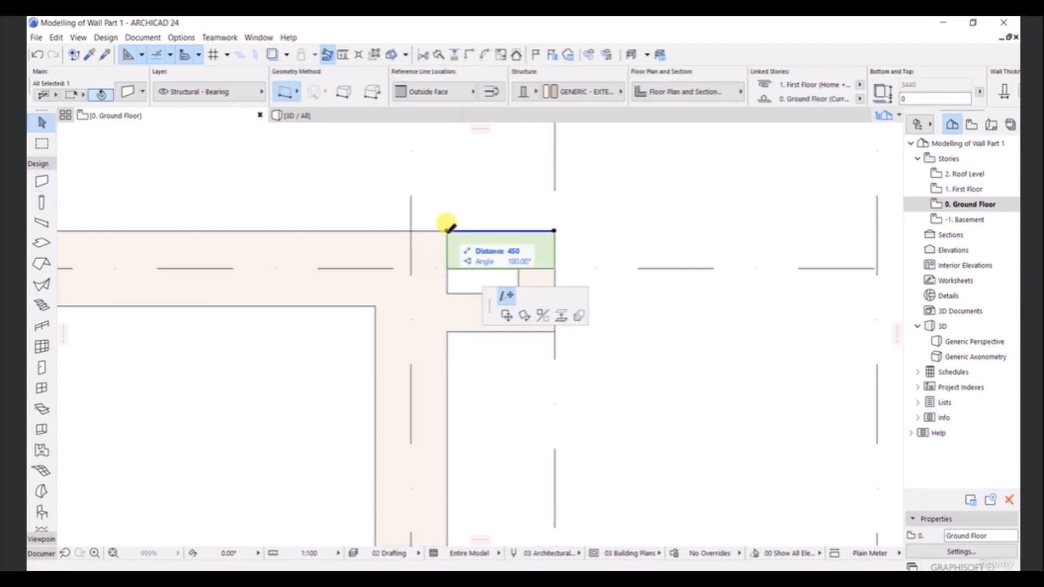
{"action": "left_click", "coordinate": [411, 231]}
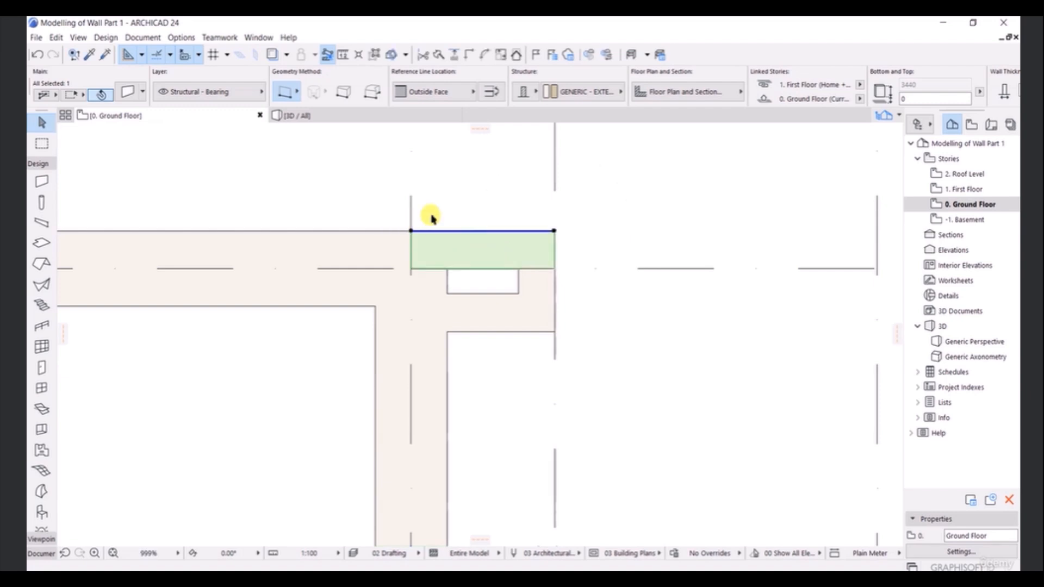
{"action": "left_click", "coordinate": [469, 210]}
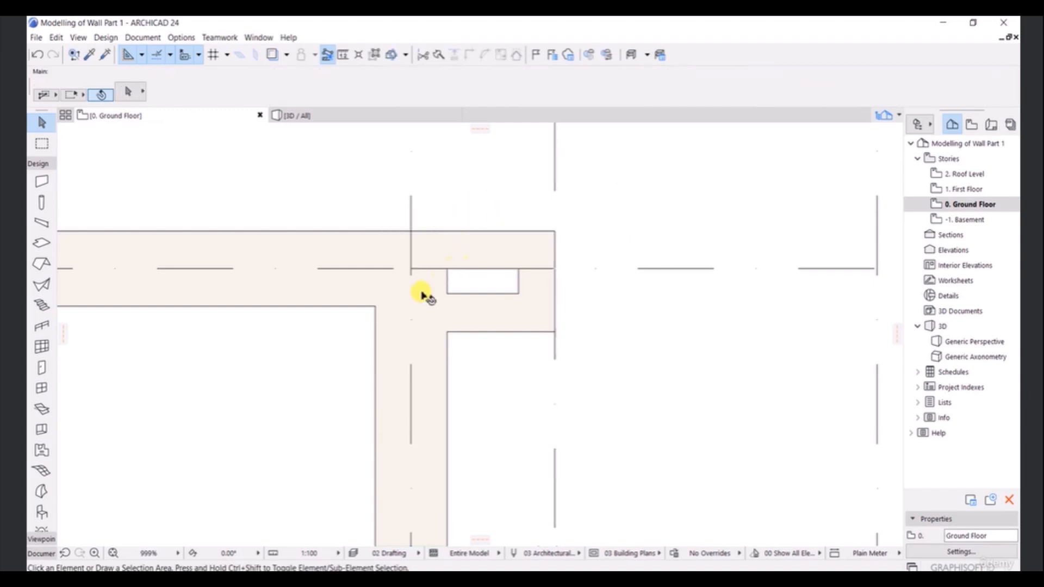
- Stretch the upper end of the gridline F wall to the outer face of the gridline 6 wall
{"action": "left_click", "coordinate": [423, 325]}
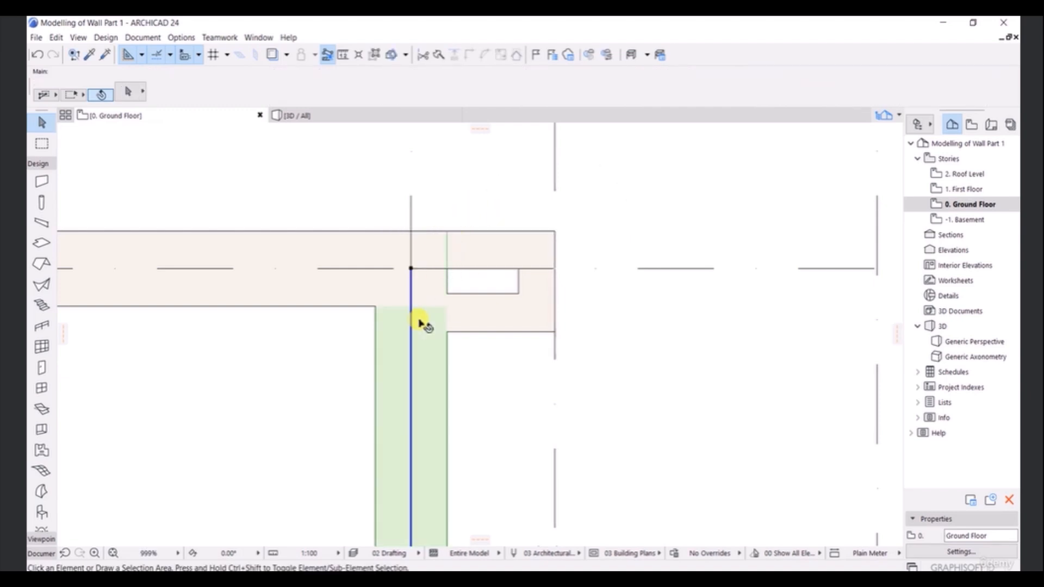
{"action": "left_click", "coordinate": [412, 266]}
{"action": "left_click", "coordinate": [411, 231]}
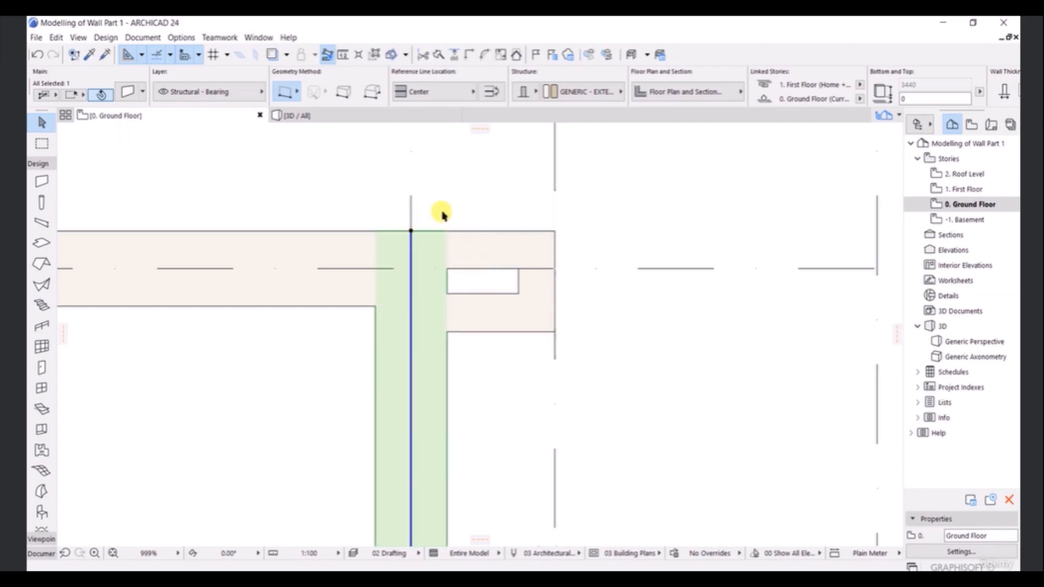
{"action": "left_click", "coordinate": [439, 211]}
{"action": "scroll", "coordinate": [484, 249], "scroll_direction": "up", "scroll_amount": 2}
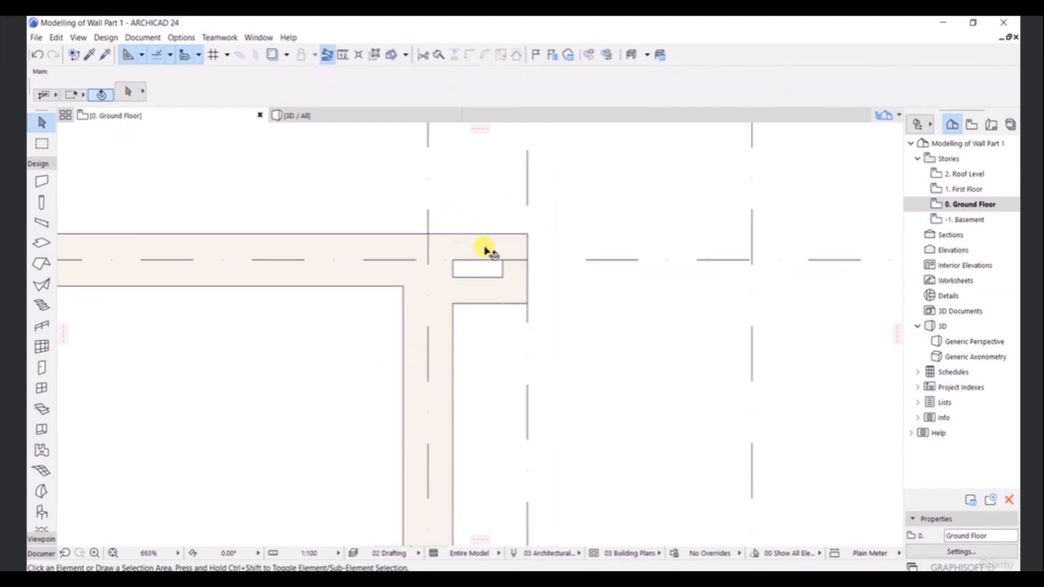
- Examine how the projection's upper and outer walls connect at the corner of grids F and 6
{"action": "left_click", "coordinate": [517, 246]}
{"action": "left_click", "coordinate": [521, 270]}
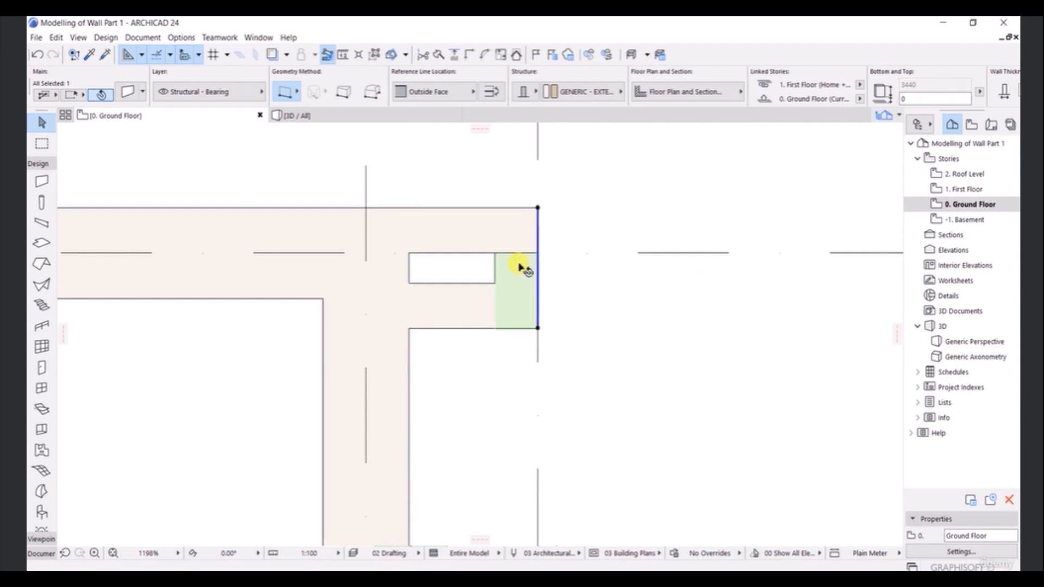
{"action": "left_click", "coordinate": [515, 238]}
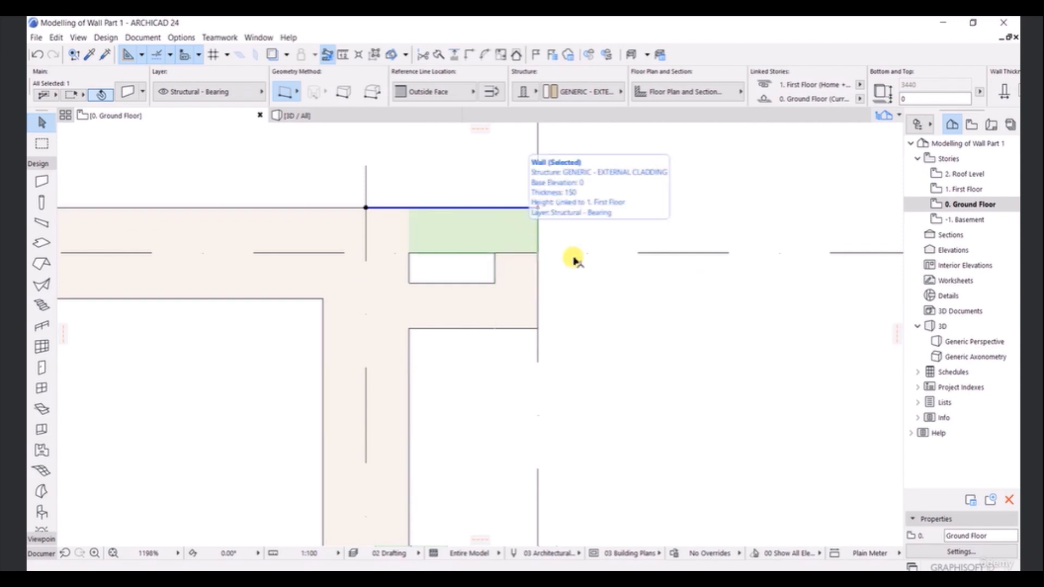
{"action": "scroll", "coordinate": [423, 261], "scroll_direction": "down", "scroll_amount": 3}
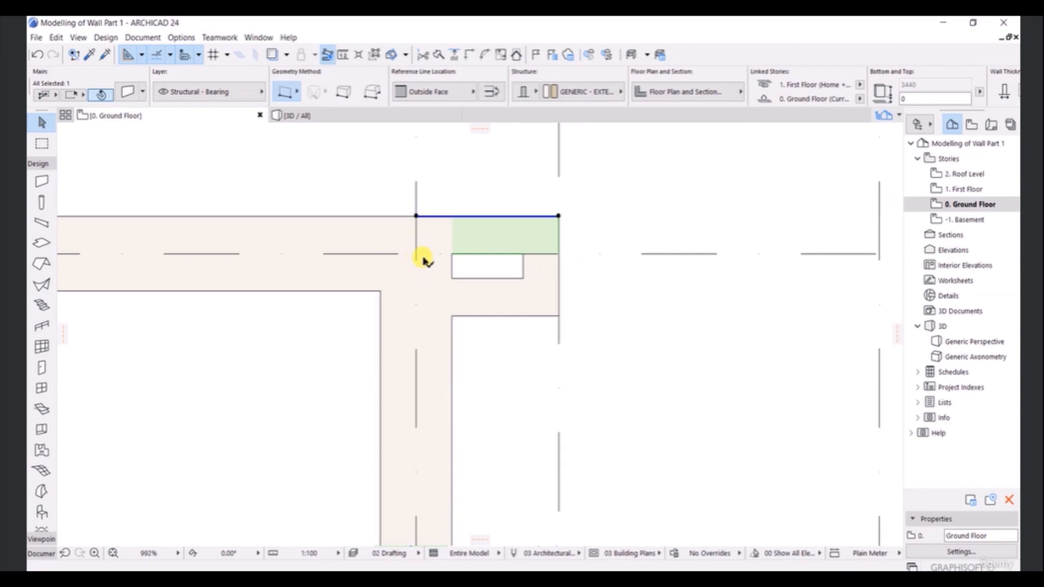
{"action": "scroll", "coordinate": [423, 277], "scroll_direction": "down", "scroll_amount": 2}
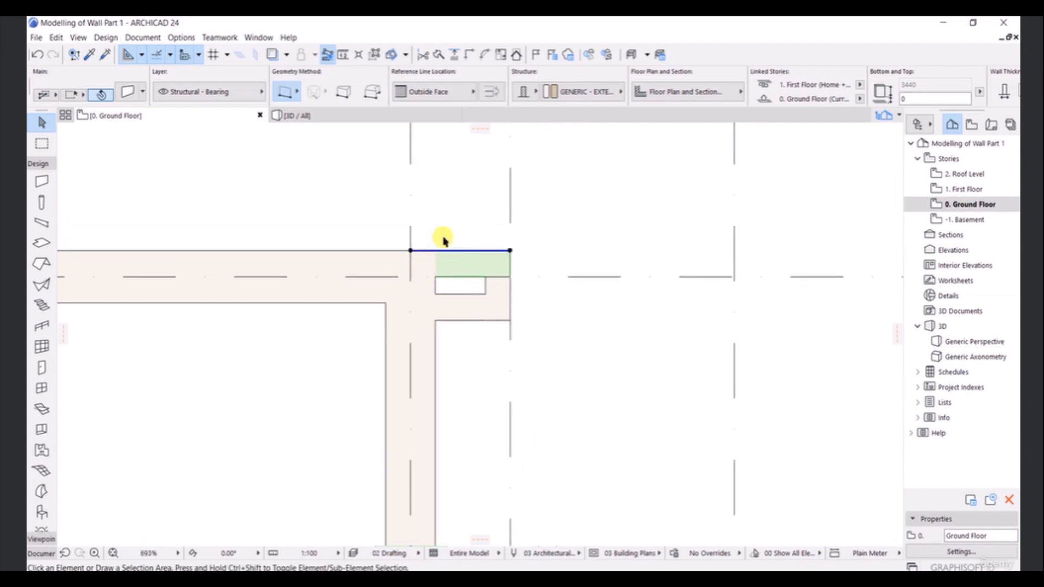
{"action": "key", "text": "Escape"}
{"action": "scroll", "coordinate": [417, 272], "scroll_direction": "up", "scroll_amount": 3}
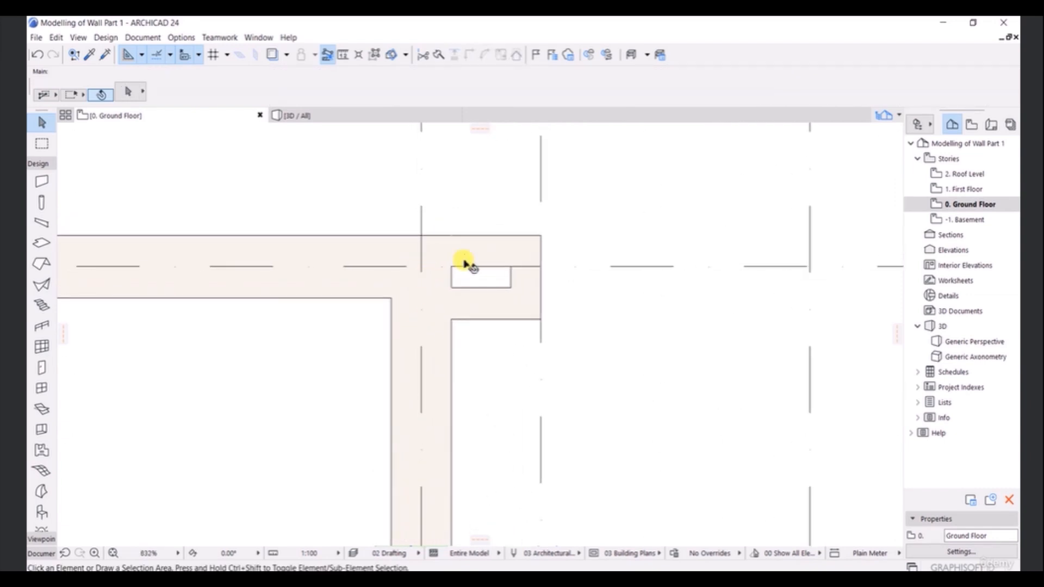
- Try to intersect the projection's upper horizontal wall with the adjoining gridline F wall
{"action": "left_click", "coordinate": [419, 346]}
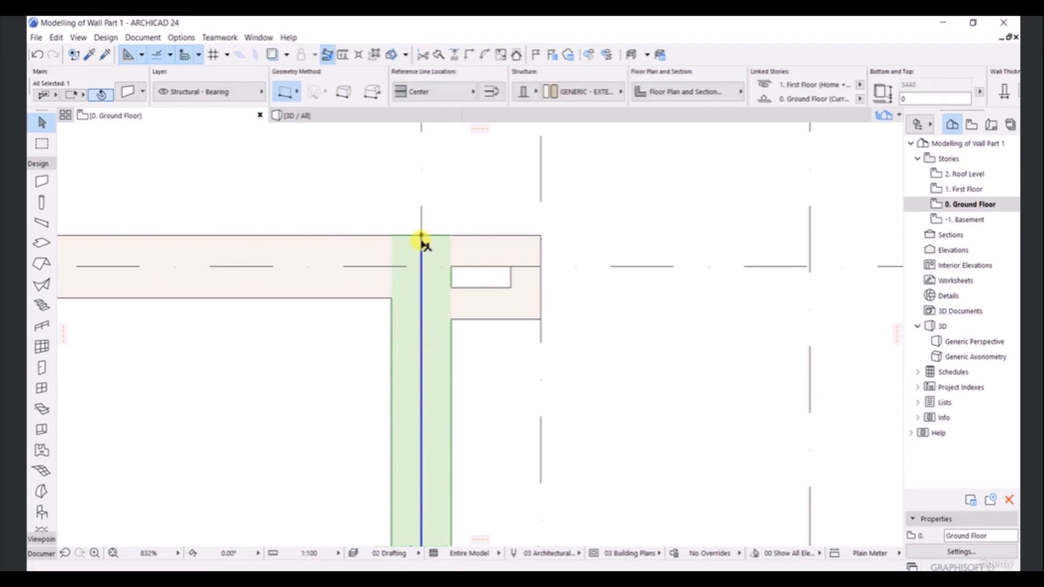
{"action": "left_click", "coordinate": [509, 255]}
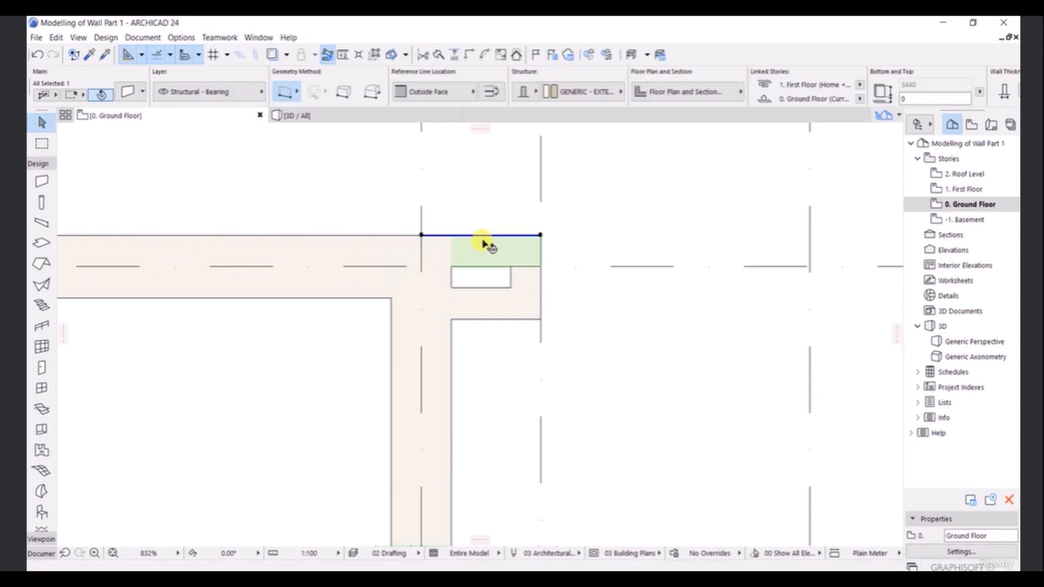
{"action": "left_click", "coordinate": [469, 56]}
{"action": "left_click", "coordinate": [515, 169]}
- Draw a wall along the gridline 6 wall's outer face, from the building's upper-left outer corner to the gridline just outside it
{"action": "scroll", "coordinate": [489, 217], "scroll_direction": "down", "scroll_amount": 5}
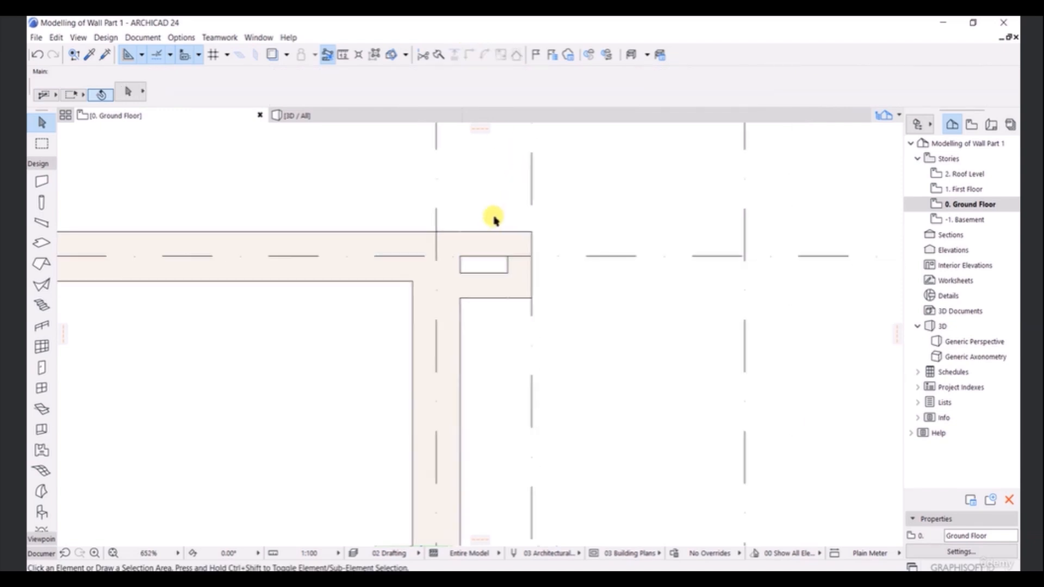
{"action": "scroll", "coordinate": [489, 217], "scroll_direction": "down", "scroll_amount": 3}
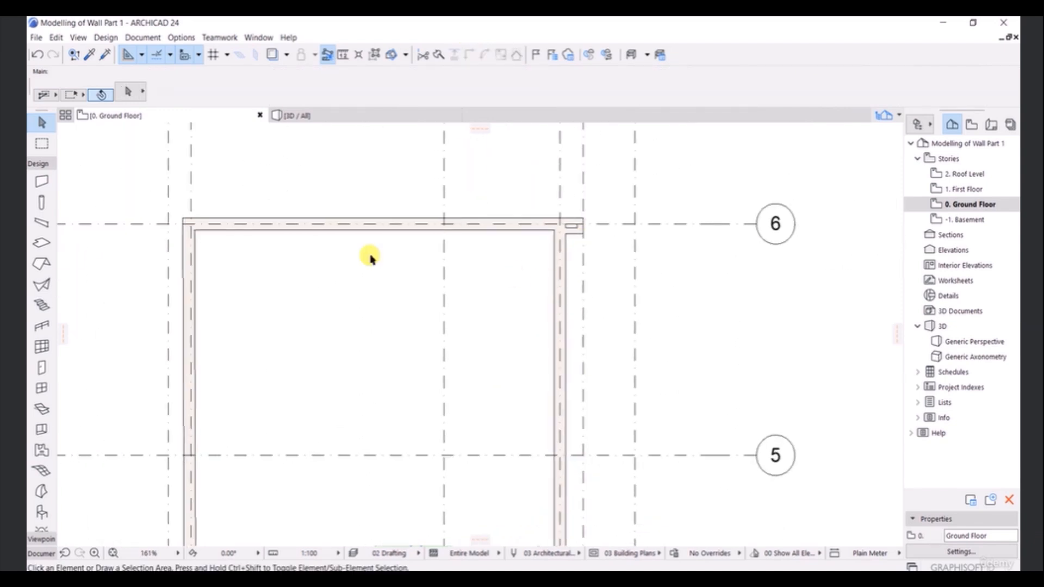
{"action": "scroll", "coordinate": [310, 263], "scroll_direction": "up", "scroll_amount": 5}
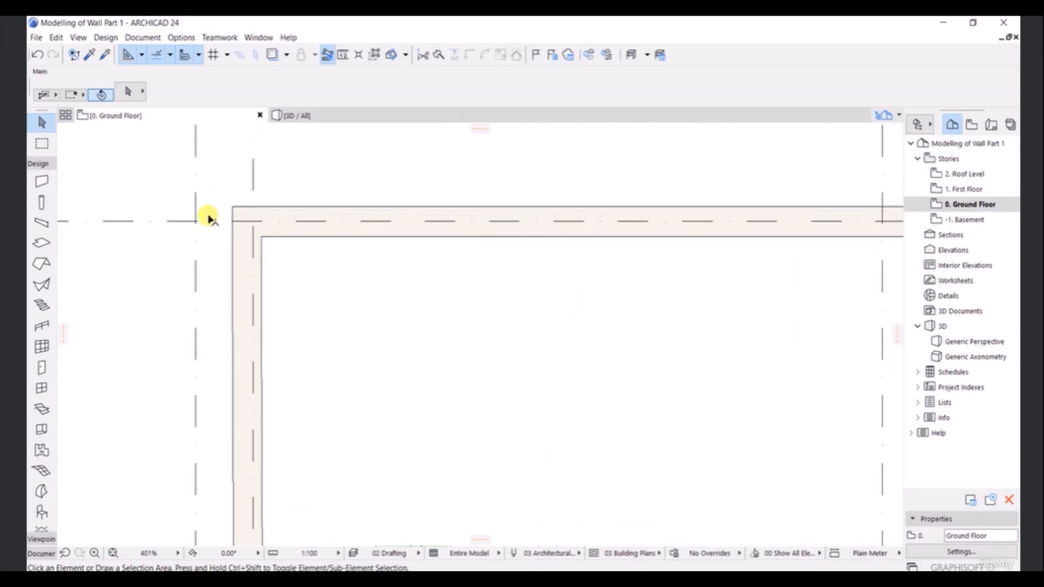
{"action": "scroll", "coordinate": [333, 234], "scroll_direction": "up", "scroll_amount": 2}
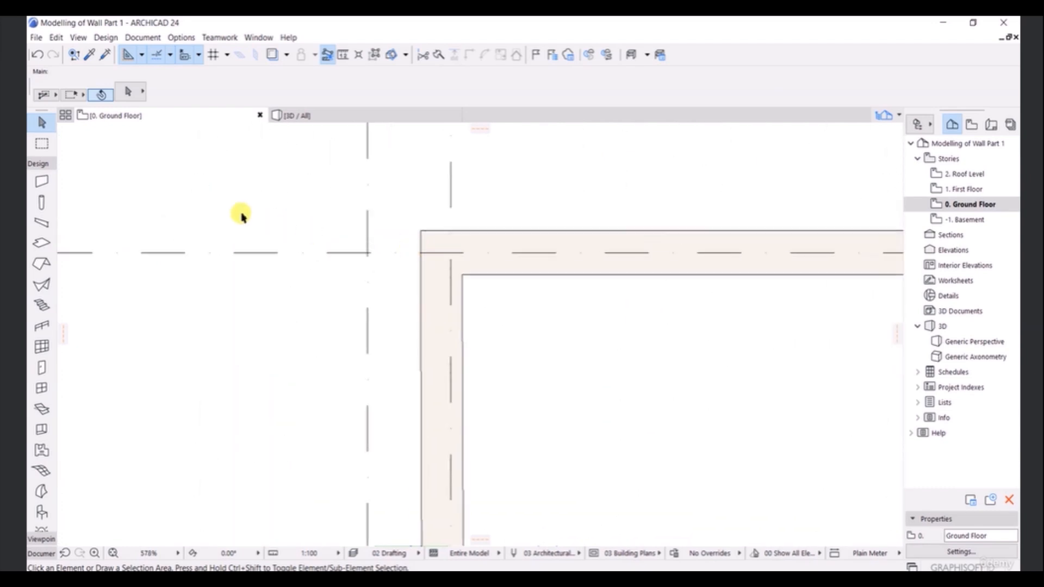
{"action": "left_click", "coordinate": [42, 181]}
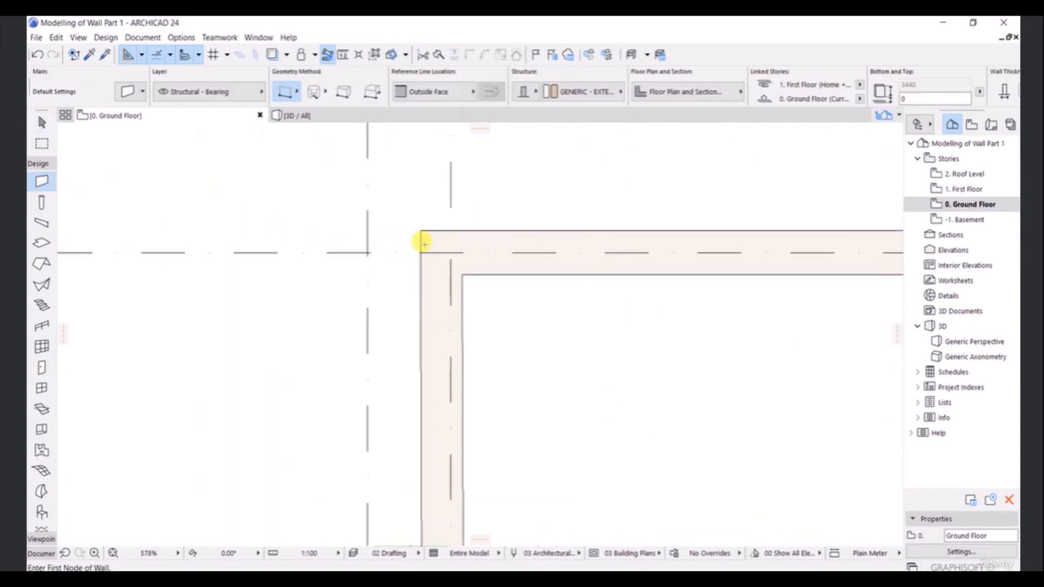
{"action": "left_click", "coordinate": [420, 230]}
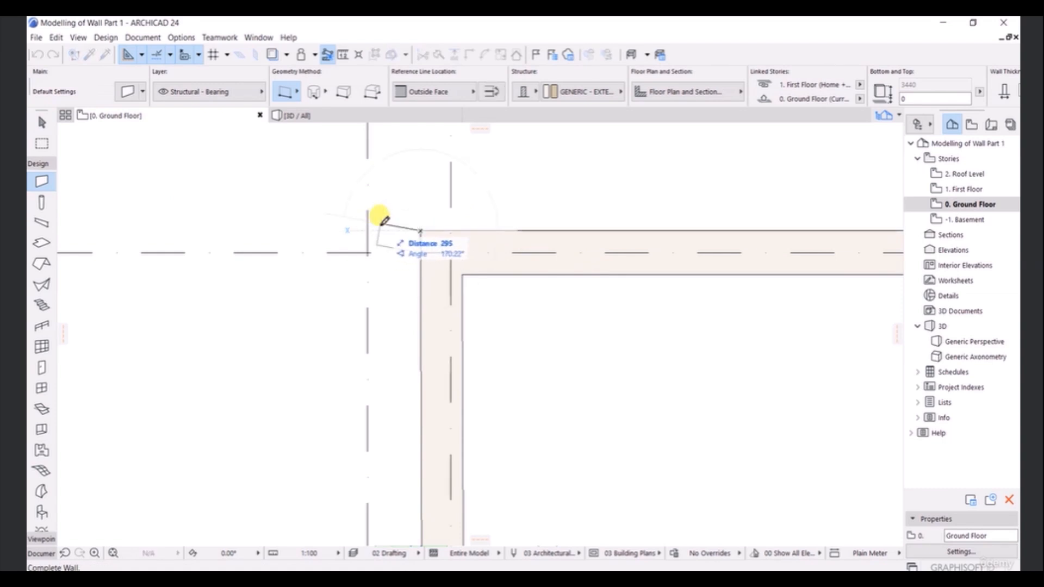
{"action": "left_click", "coordinate": [368, 230]}
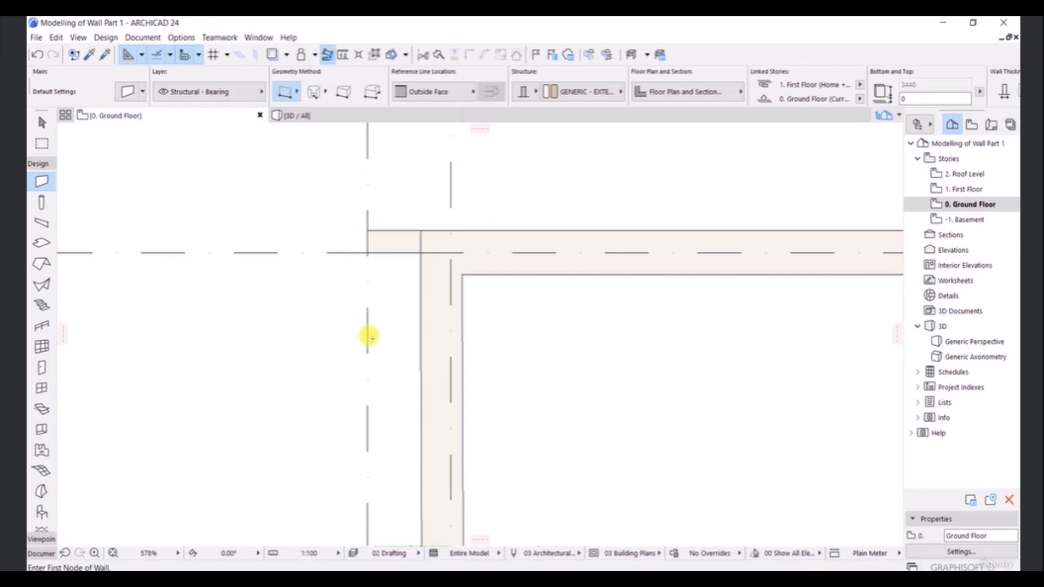
- Draw the projection's outer wall 400 mm down the outer gridline, and its lower wall about 620 mm back into the building's vertical wall
{"action": "scroll", "coordinate": [429, 239], "scroll_direction": "up", "scroll_amount": 3}
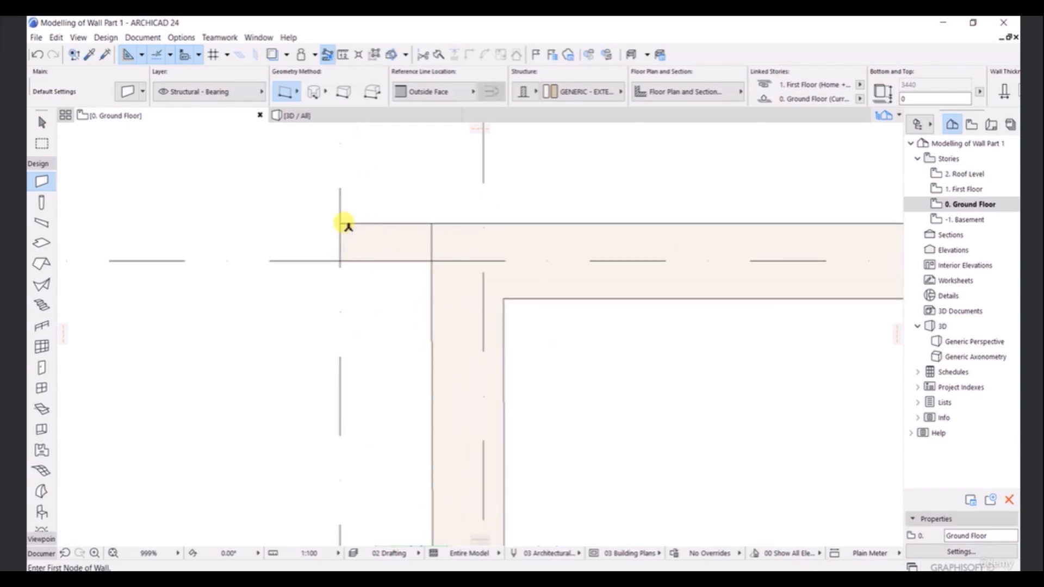
{"action": "left_click", "coordinate": [341, 222]}
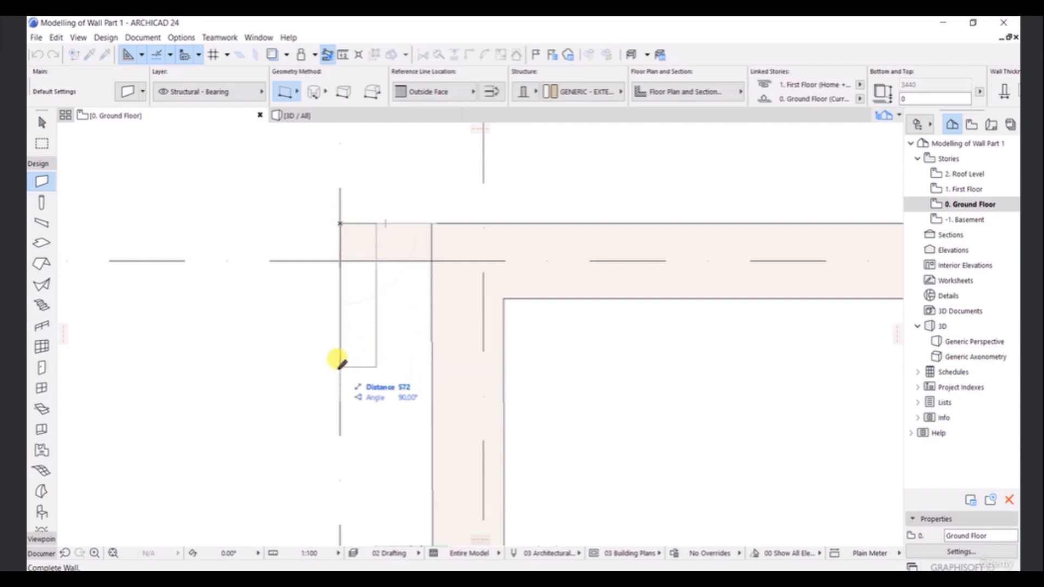
{"action": "type", "text": "400"}
{"action": "key", "text": "Return"}
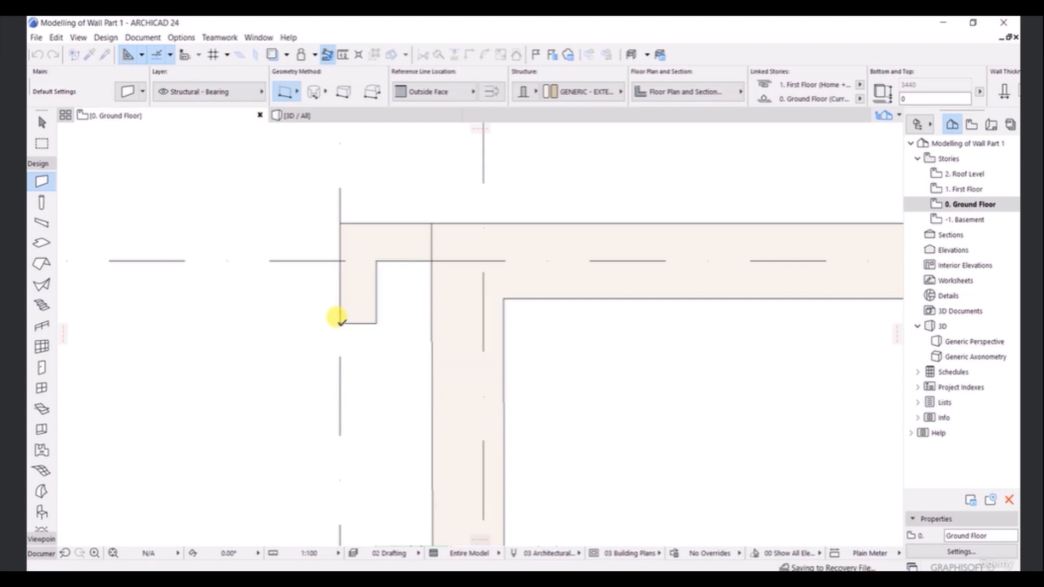
{"action": "left_click", "coordinate": [342, 323]}
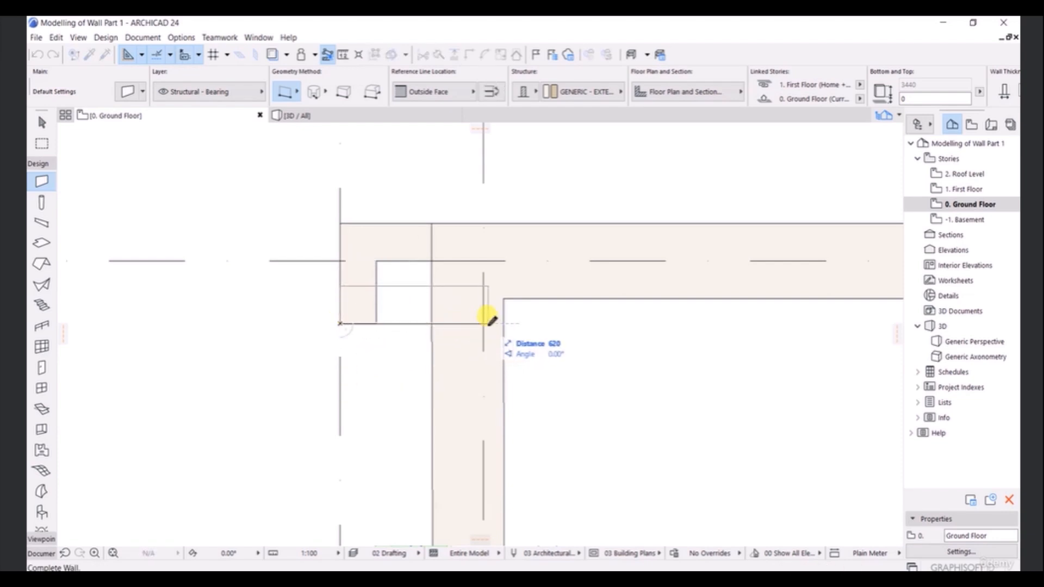
{"action": "left_click", "coordinate": [487, 320]}
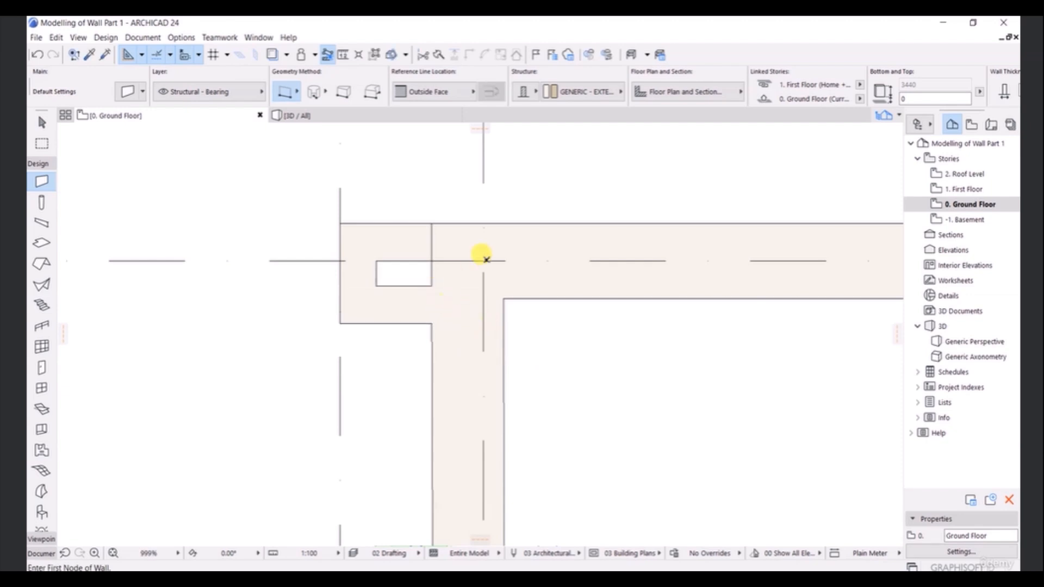
- Stretch the upper end of the building's left vertical wall to the outer face of the gridline 6 wall
{"action": "scroll", "coordinate": [480, 261], "scroll_direction": "up", "scroll_amount": 3}
{"action": "left_click", "coordinate": [43, 123]}
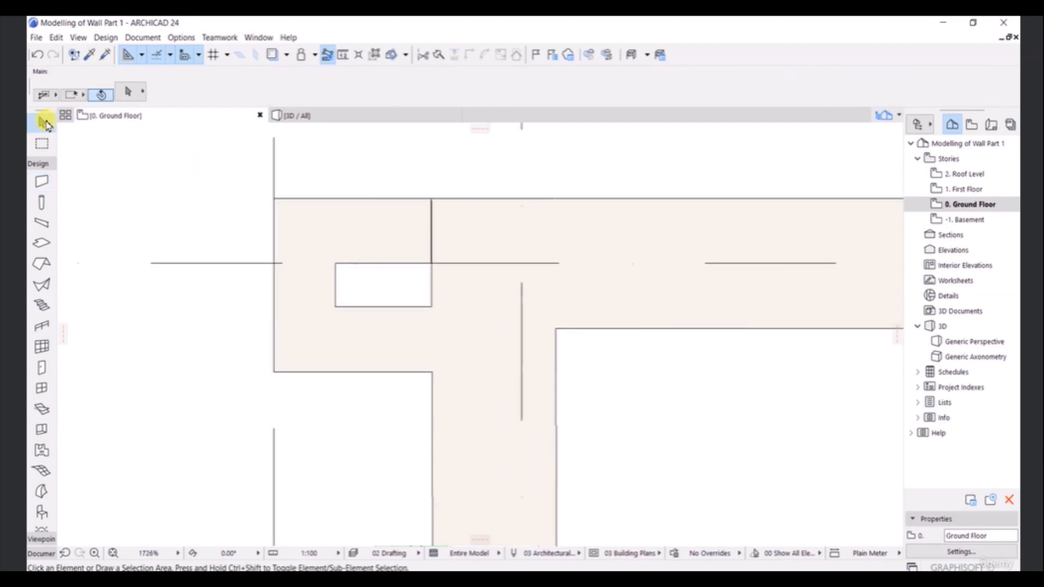
{"action": "left_click", "coordinate": [389, 230]}
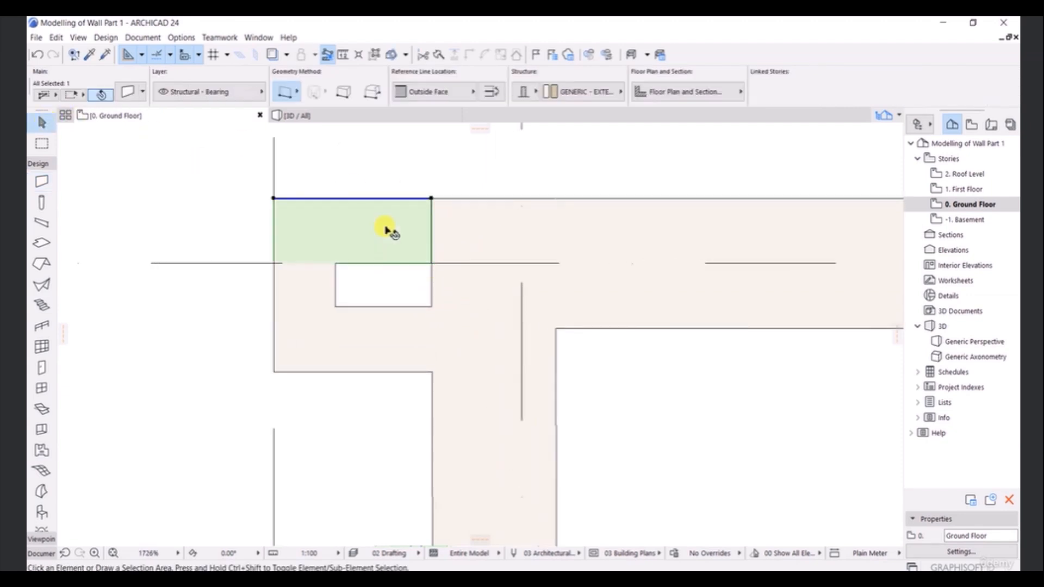
{"action": "left_click", "coordinate": [526, 234]}
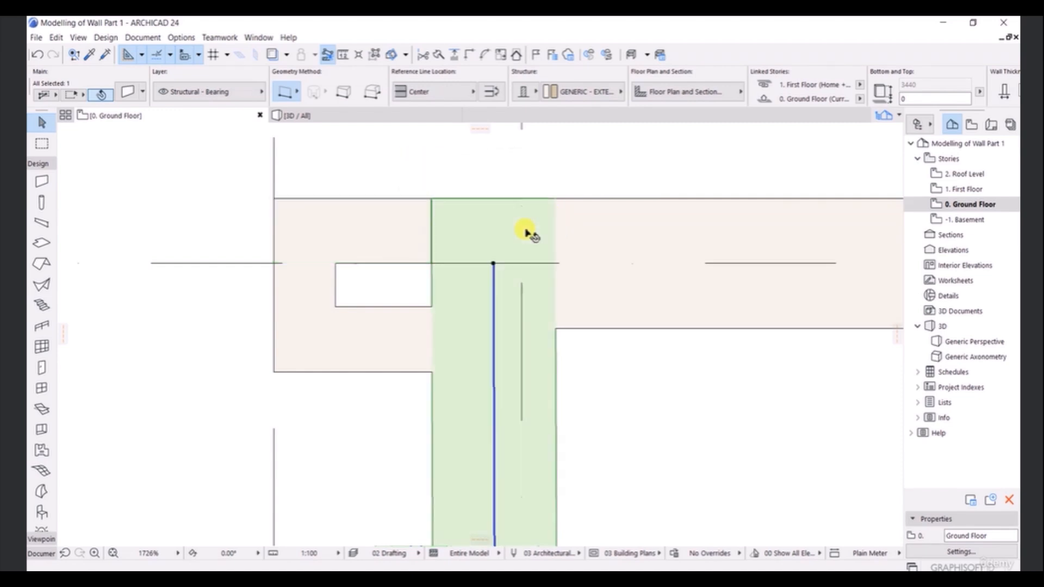
{"action": "left_click", "coordinate": [422, 238]}
{"action": "key", "text": "Escape"}
{"action": "left_click", "coordinate": [494, 236]}
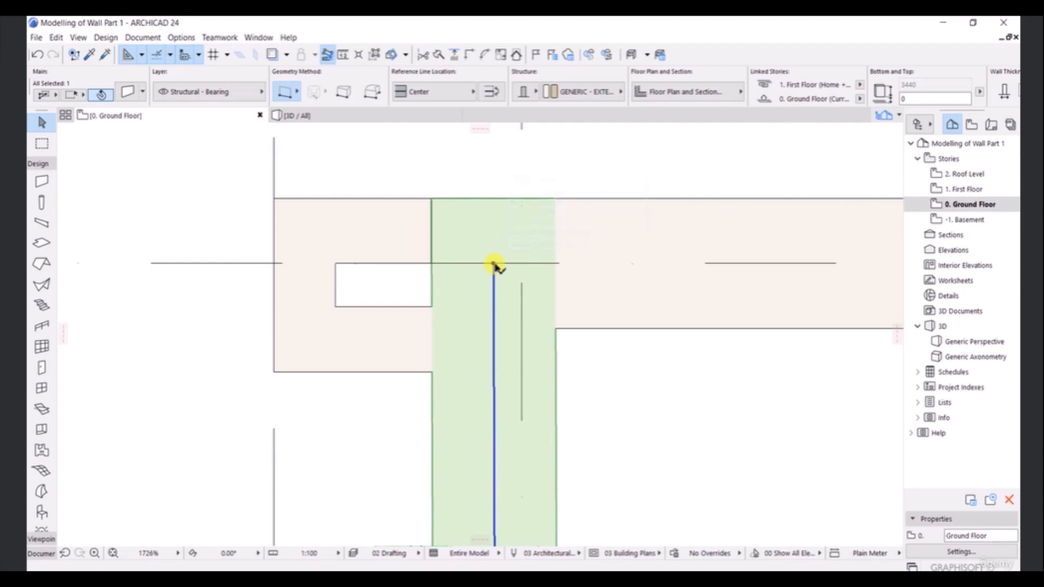
{"action": "left_click", "coordinate": [425, 200]}
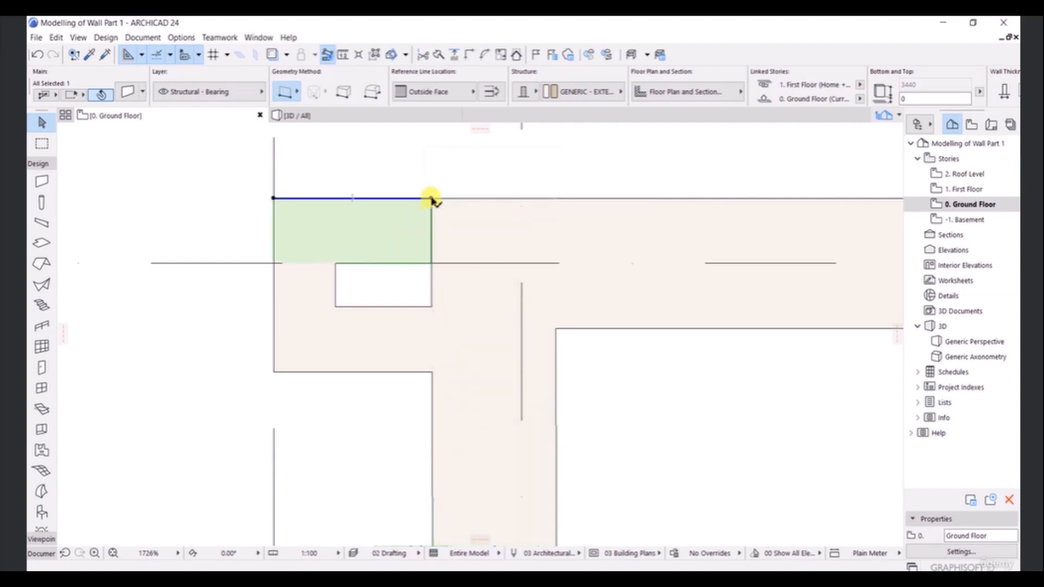
{"action": "left_click", "coordinate": [498, 309]}
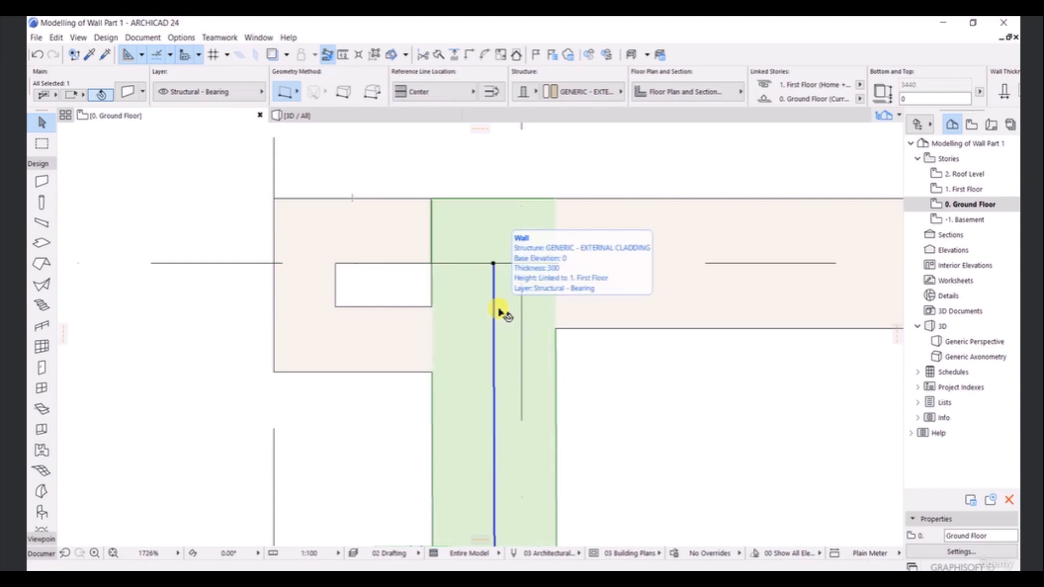
{"action": "left_click", "coordinate": [494, 264]}
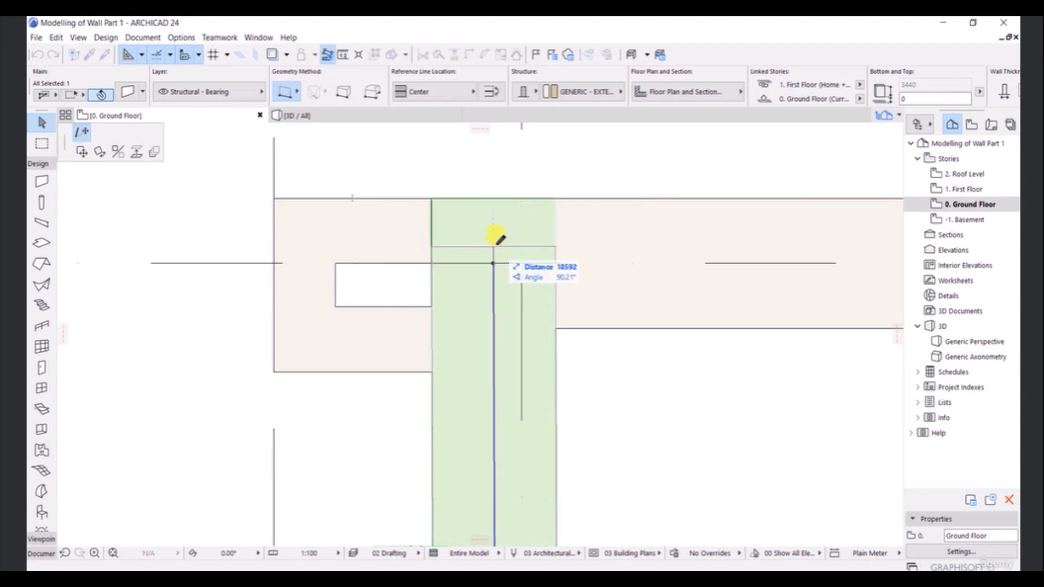
{"action": "left_click", "coordinate": [495, 197]}
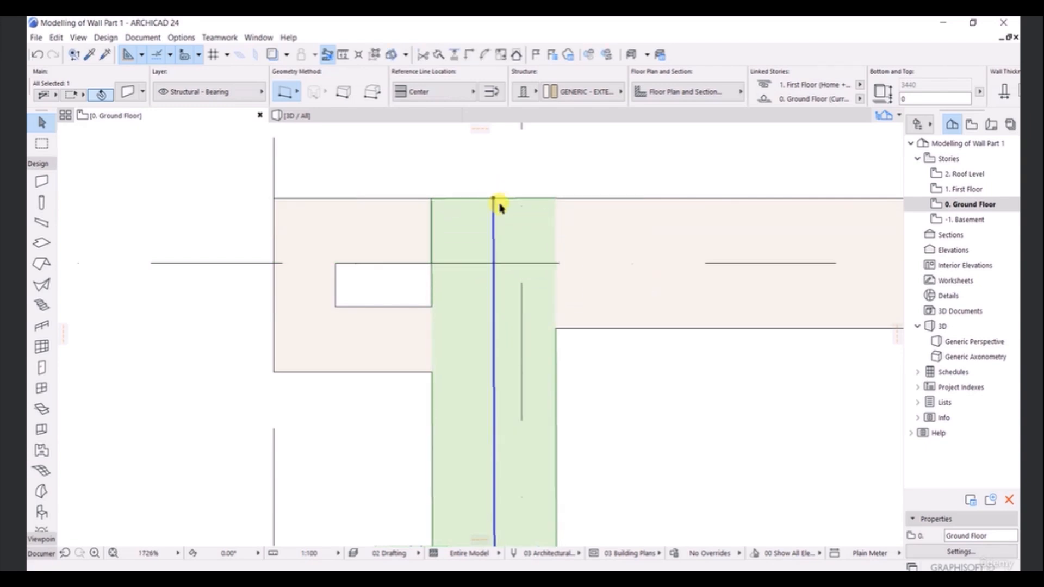
{"action": "key", "text": "Escape"}
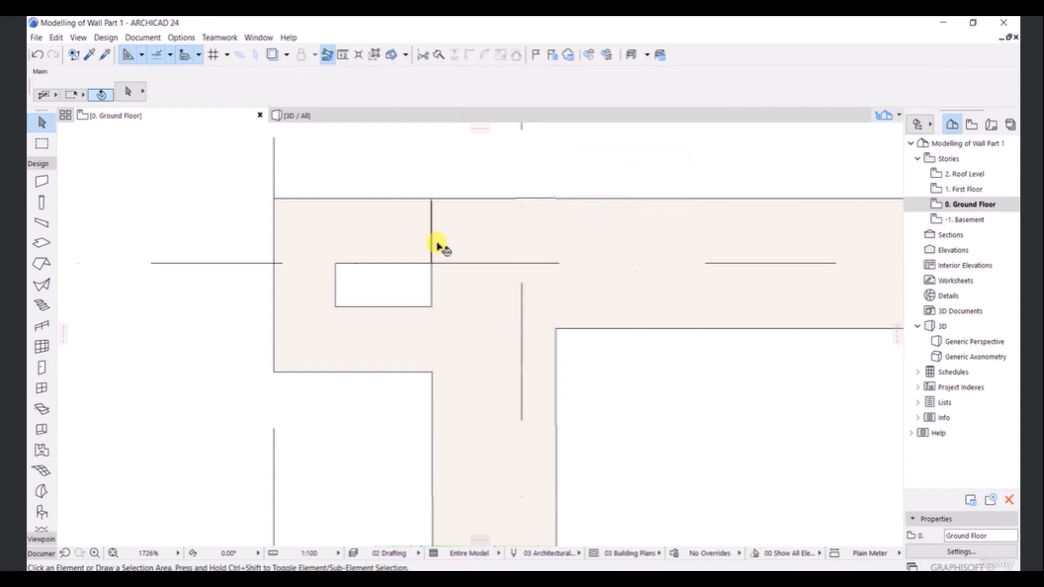
- Stretch the inner end of the left projection's upper horizontal wall to the vertical gridline running through the building's left wall
{"action": "scroll", "coordinate": [435, 243], "scroll_direction": "up", "scroll_amount": 1}
{"action": "scroll", "coordinate": [478, 249], "scroll_direction": "down", "scroll_amount": 3}
{"action": "scroll", "coordinate": [469, 242], "scroll_direction": "up", "scroll_amount": 4}
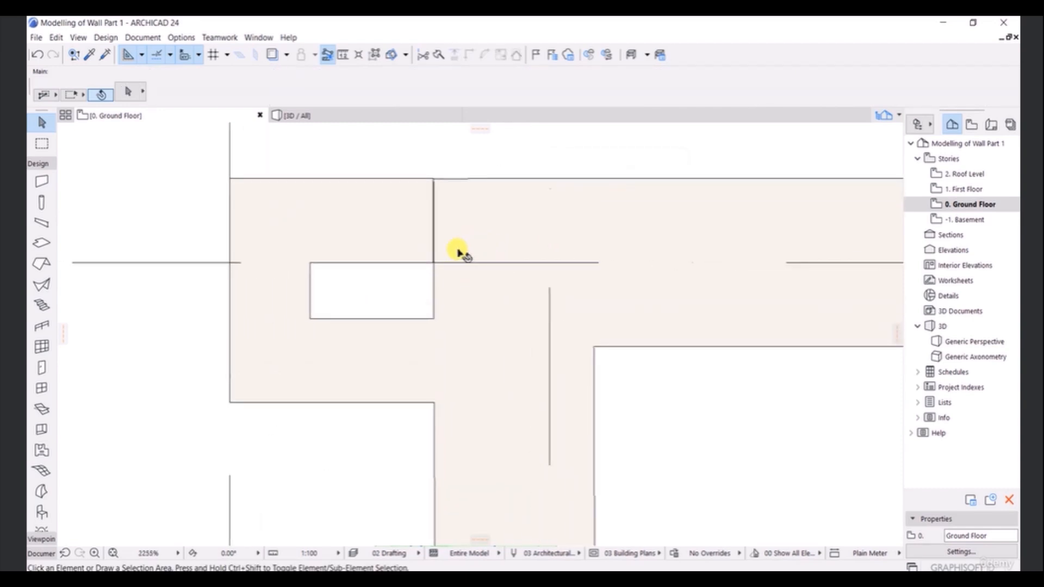
{"action": "scroll", "coordinate": [467, 253], "scroll_direction": "down", "scroll_amount": 10}
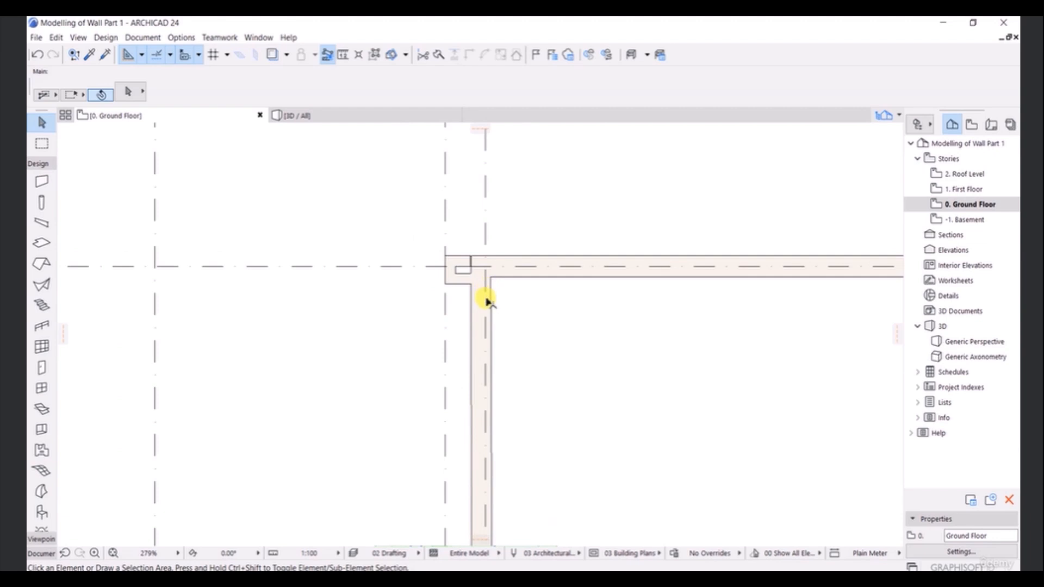
{"action": "middle_click_drag", "start_coordinate": [487, 225], "coordinate": [467, 191]}
{"action": "scroll", "coordinate": [467, 191], "scroll_direction": "up", "scroll_amount": 8}
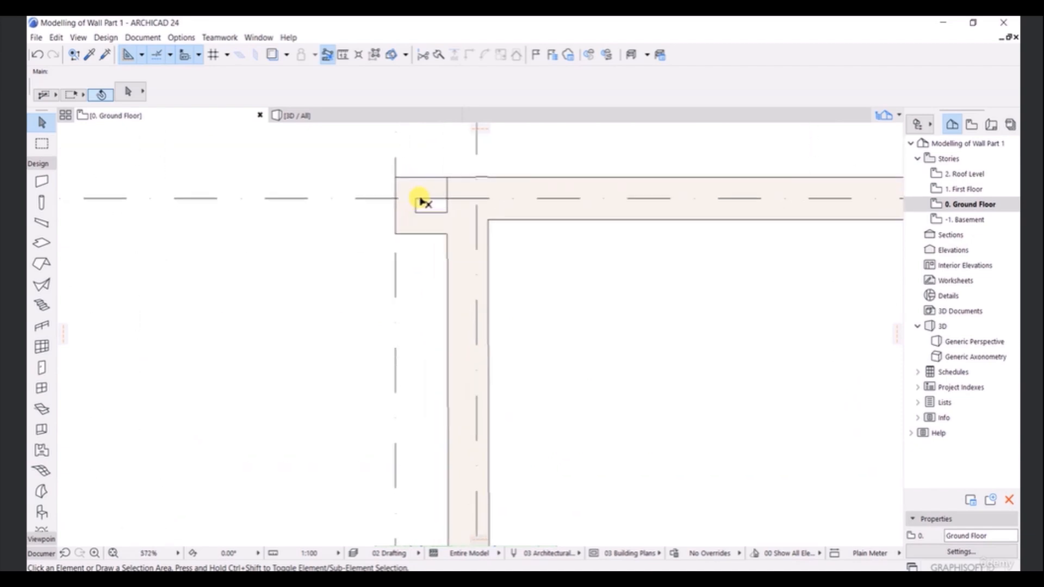
{"action": "left_click", "coordinate": [443, 160]}
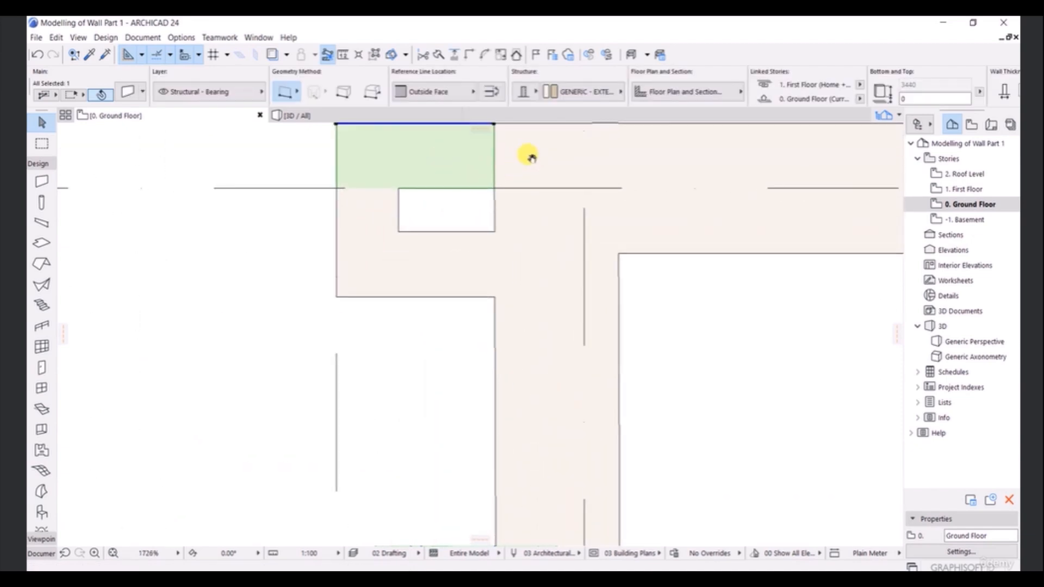
{"action": "middle_click_drag", "start_coordinate": [531, 156], "coordinate": [559, 242]}
{"action": "left_click", "coordinate": [560, 241]}
{"action": "left_click", "coordinate": [450, 239]}
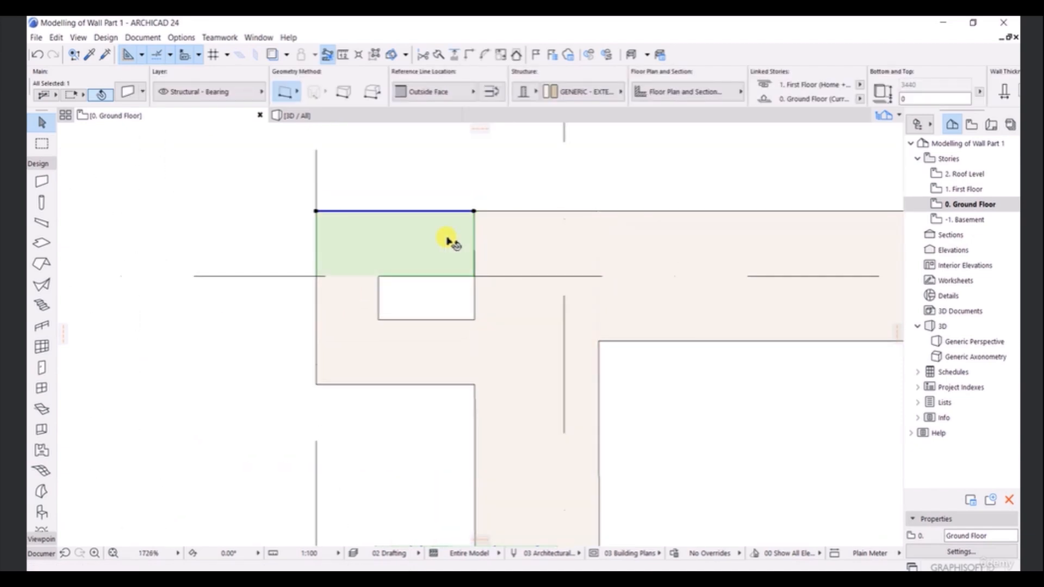
{"action": "left_click", "coordinate": [473, 213]}
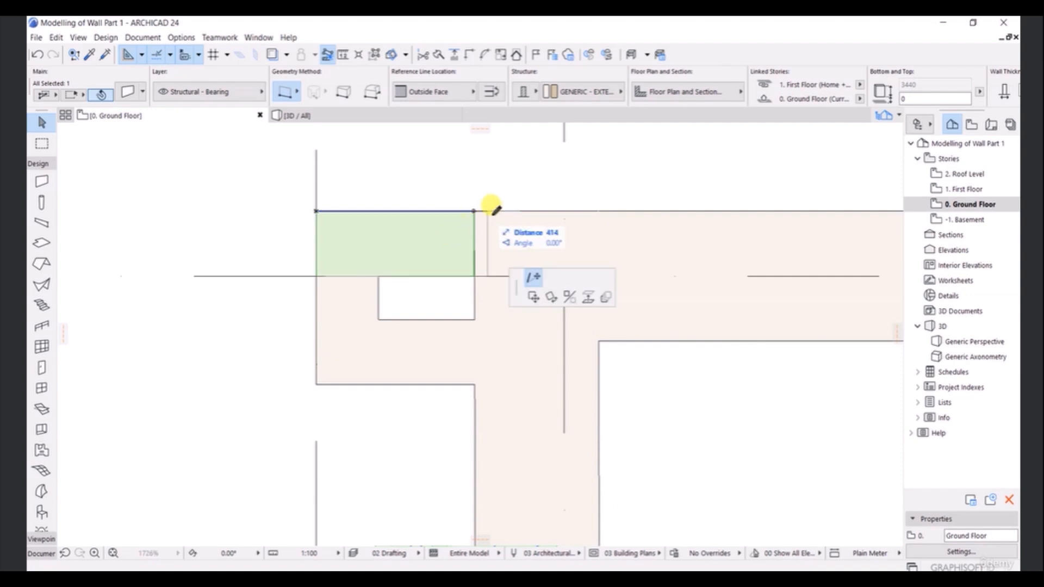
{"action": "left_click", "coordinate": [564, 212]}
{"action": "left_click", "coordinate": [581, 192]}
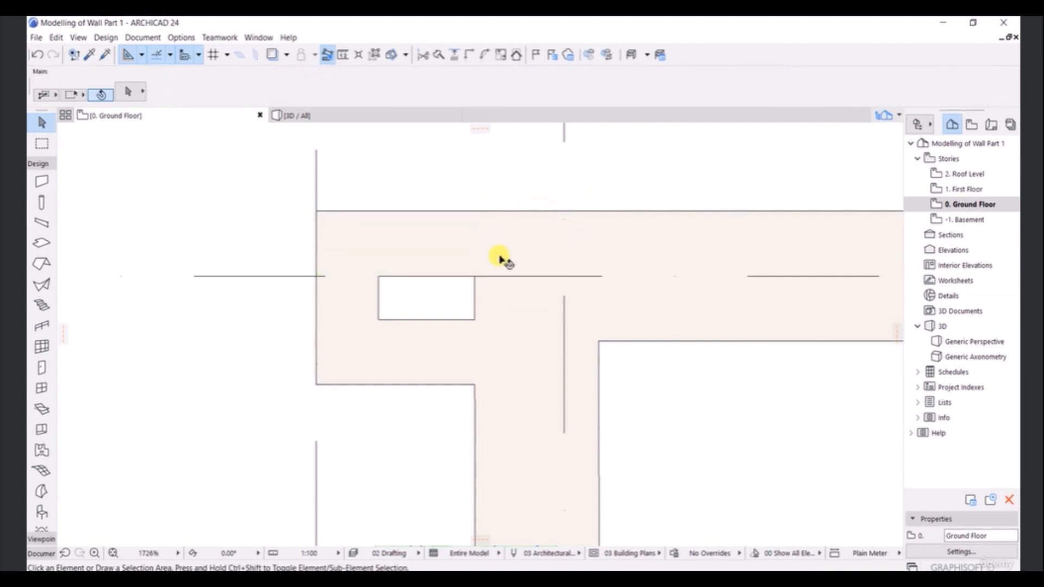
- Examine the boxed projection at the building's upper-left corner on grid 6 and the vertical wall below it
{"action": "scroll", "coordinate": [500, 253], "scroll_direction": "down", "scroll_amount": 1}
{"action": "scroll", "coordinate": [535, 269], "scroll_direction": "down", "scroll_amount": 2}
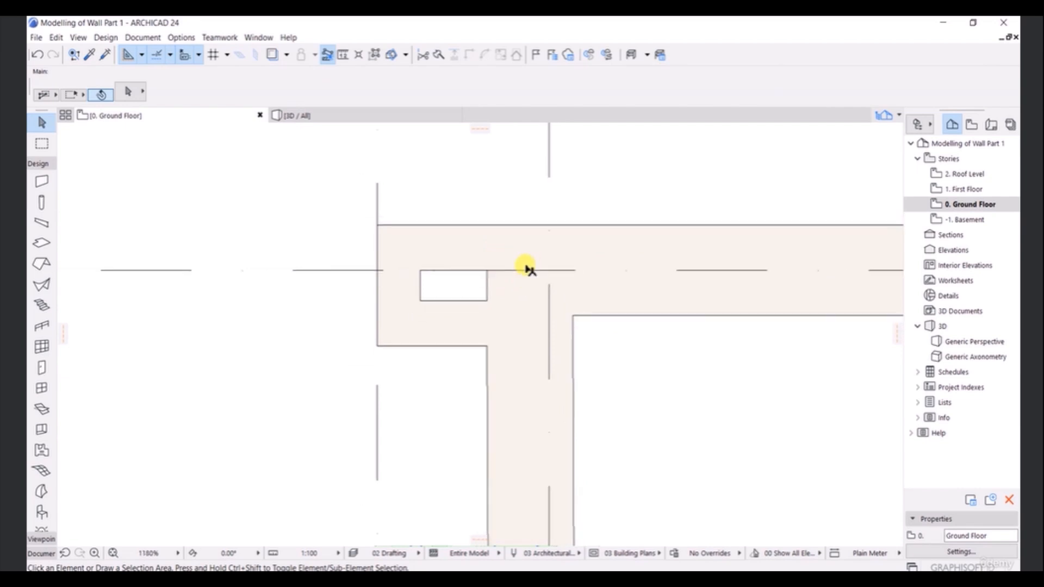
{"action": "middle_click_drag", "start_coordinate": [458, 281], "coordinate": [465, 262]}
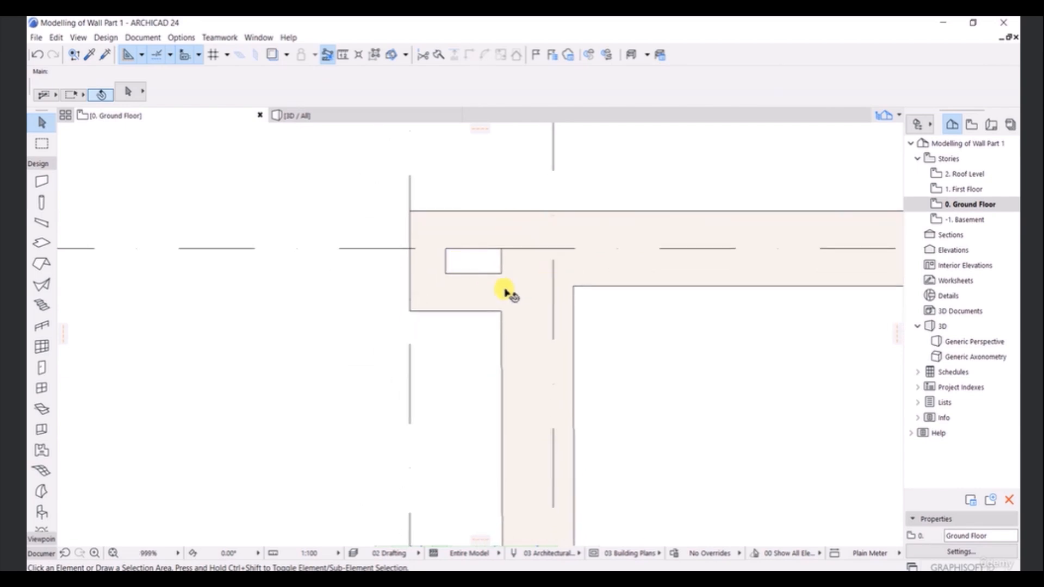
{"action": "scroll", "coordinate": [538, 263], "scroll_direction": "down", "scroll_amount": 2}
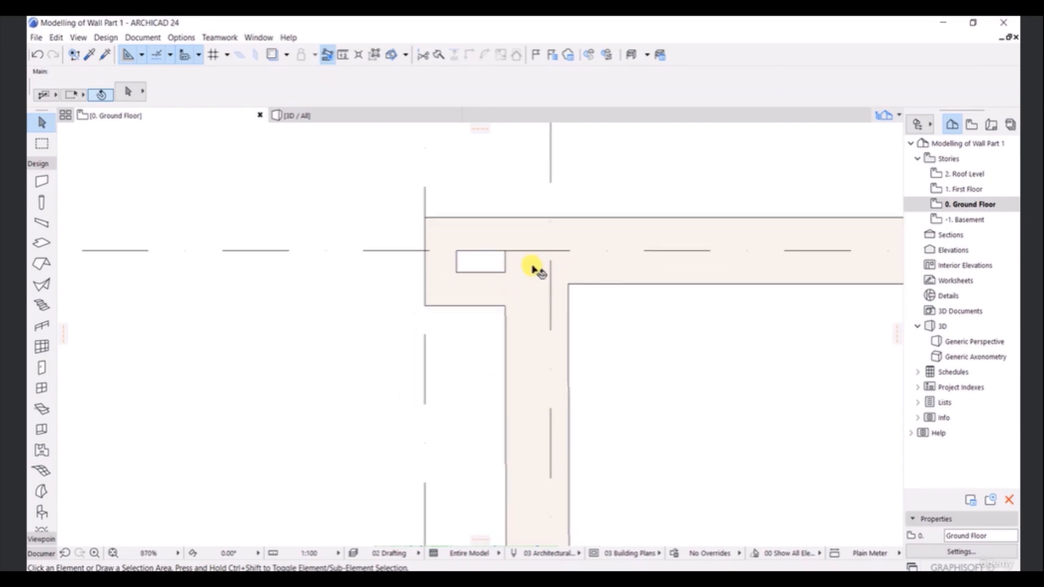
{"action": "scroll", "coordinate": [535, 267], "scroll_direction": "down", "scroll_amount": 2}
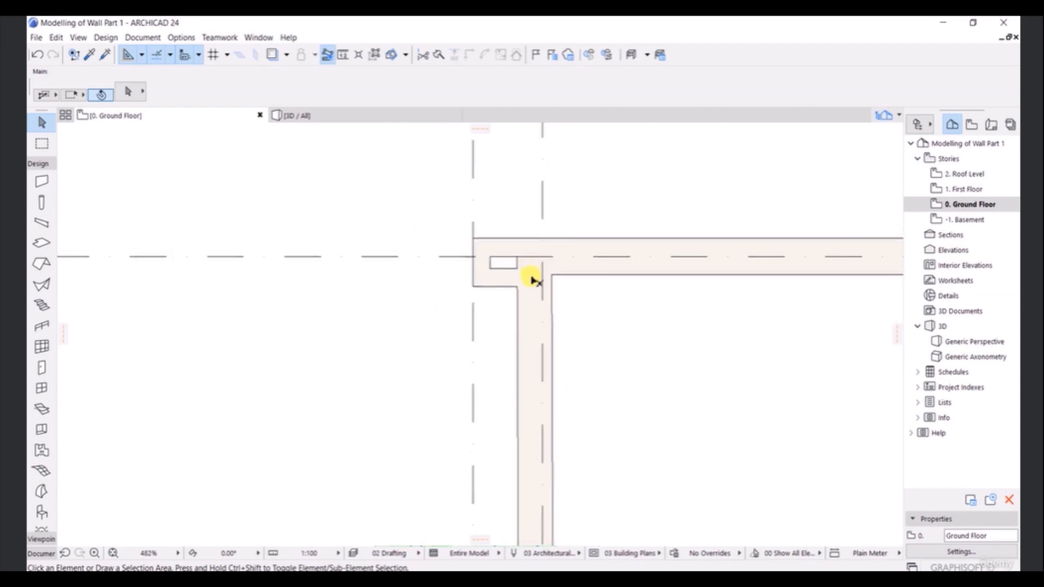
{"action": "scroll", "coordinate": [530, 266], "scroll_direction": "down", "scroll_amount": 2}
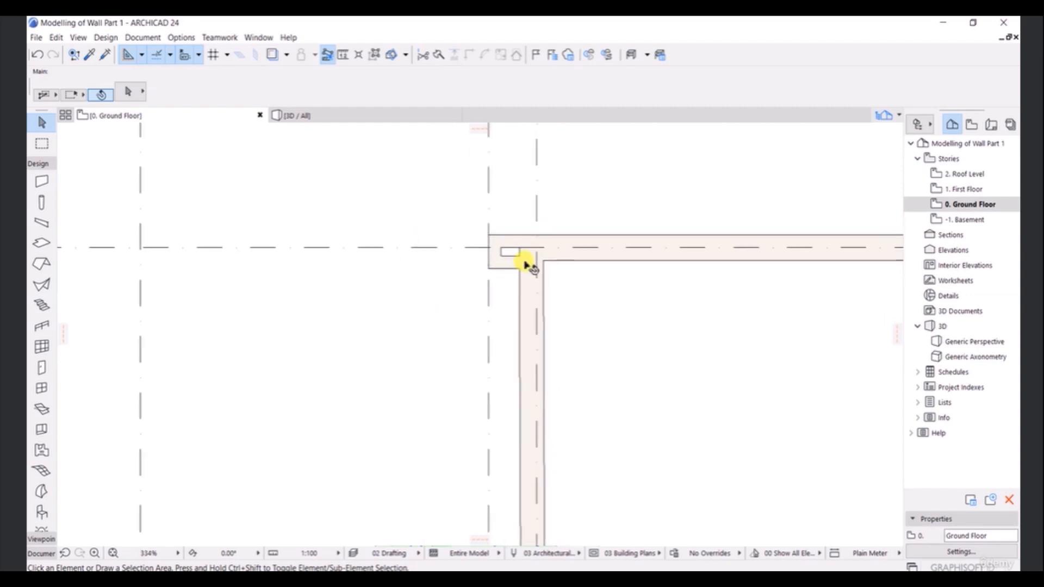
{"action": "scroll", "coordinate": [539, 280], "scroll_direction": "down", "scroll_amount": 2}
{"action": "middle_click_drag", "start_coordinate": [526, 305], "coordinate": [524, 298]}
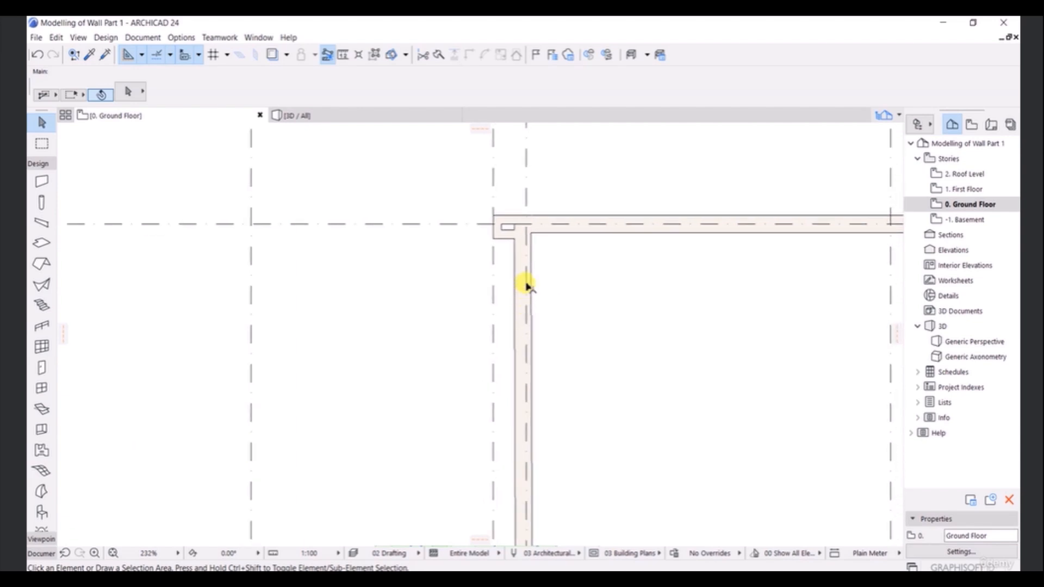
{"action": "scroll", "coordinate": [484, 302], "scroll_direction": "down", "scroll_amount": 3}
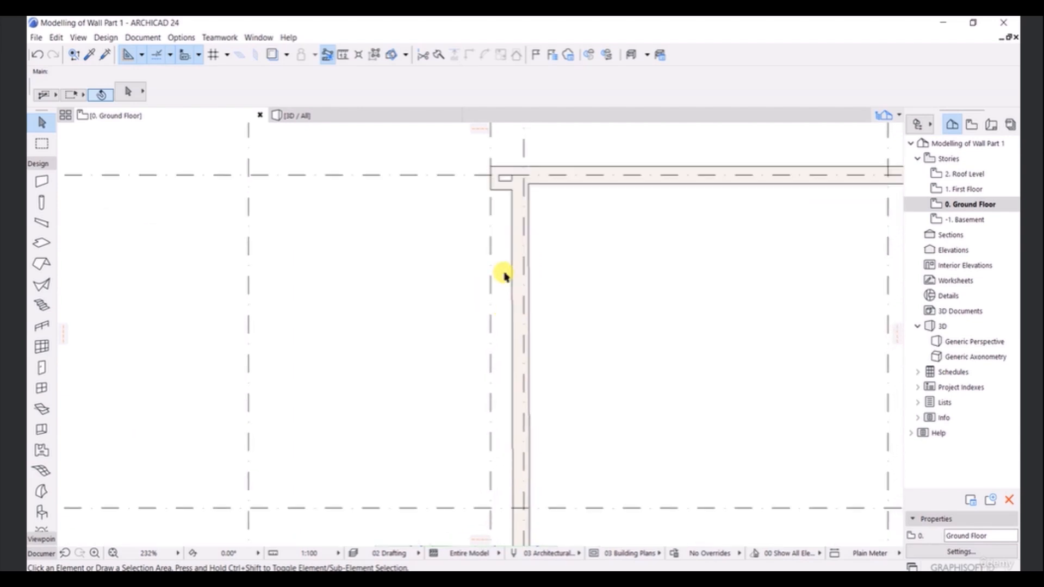
- Set the default wall thickness to 300 mm
{"action": "middle_click_drag", "start_coordinate": [531, 268], "coordinate": [517, 269]}
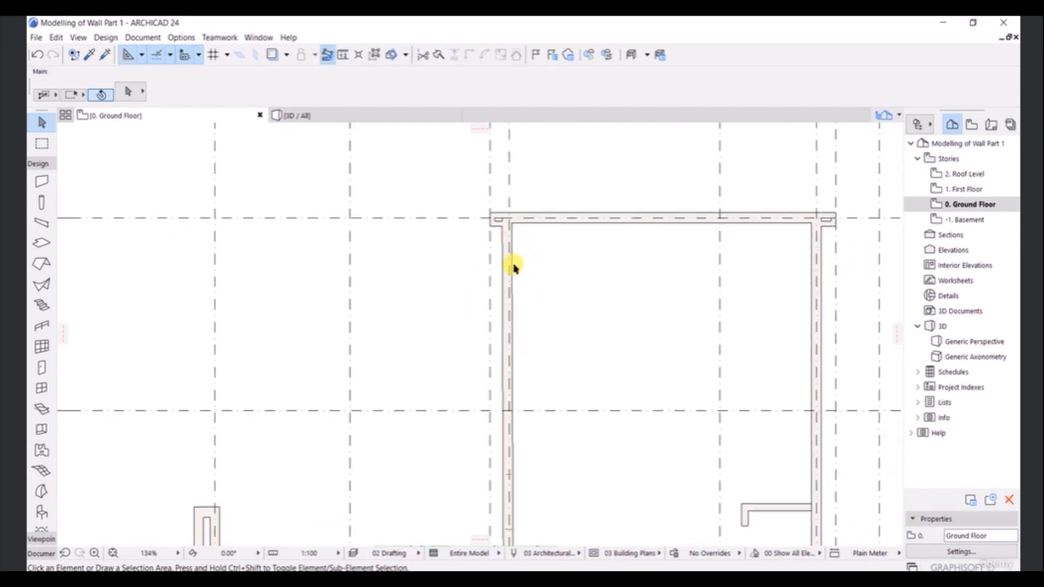
{"action": "mouse_move", "coordinate": [511, 266]}
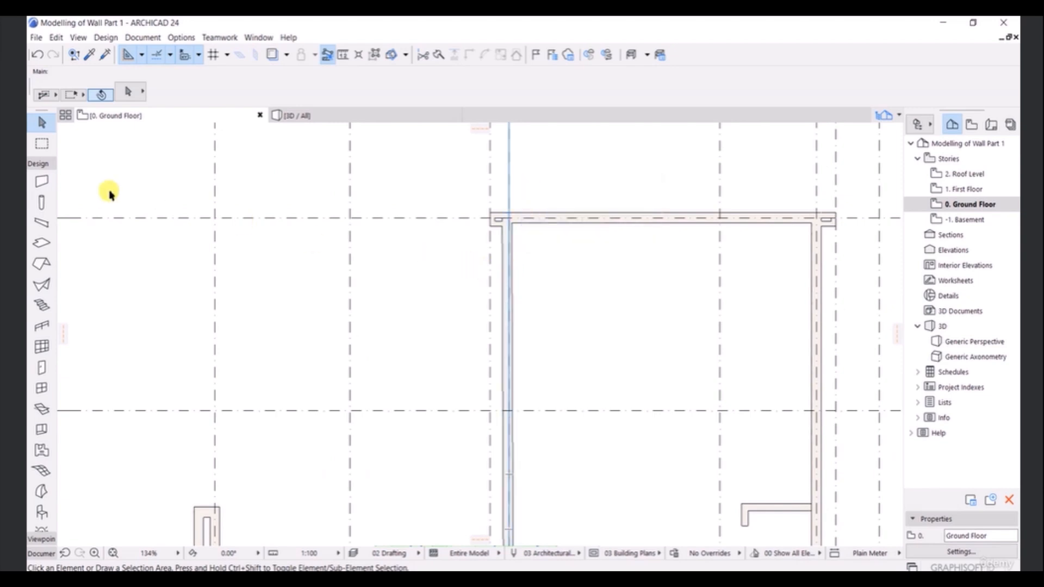
{"action": "left_click", "coordinate": [42, 182]}
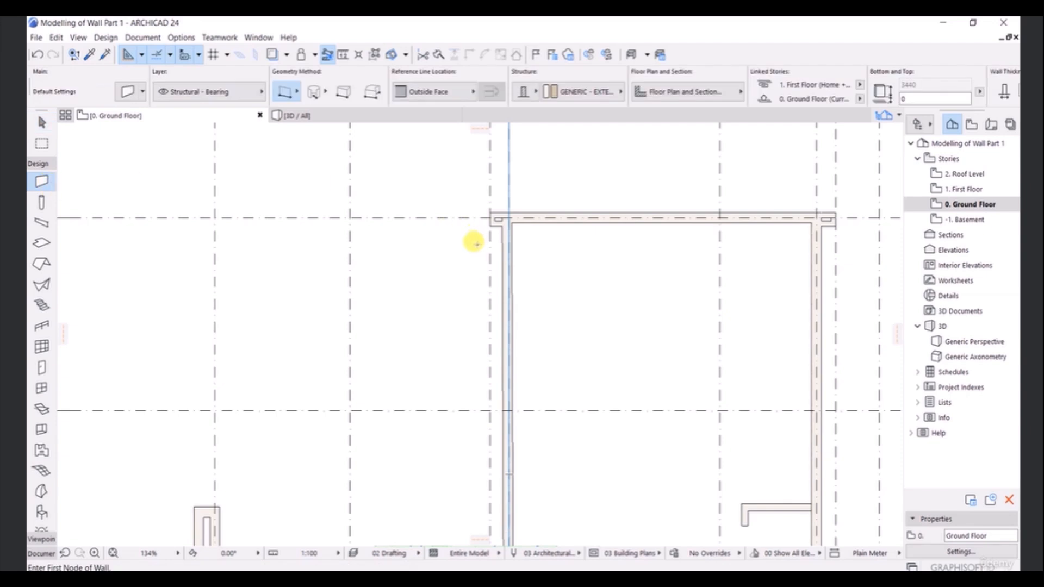
{"action": "key", "text": "ctrl+t"}
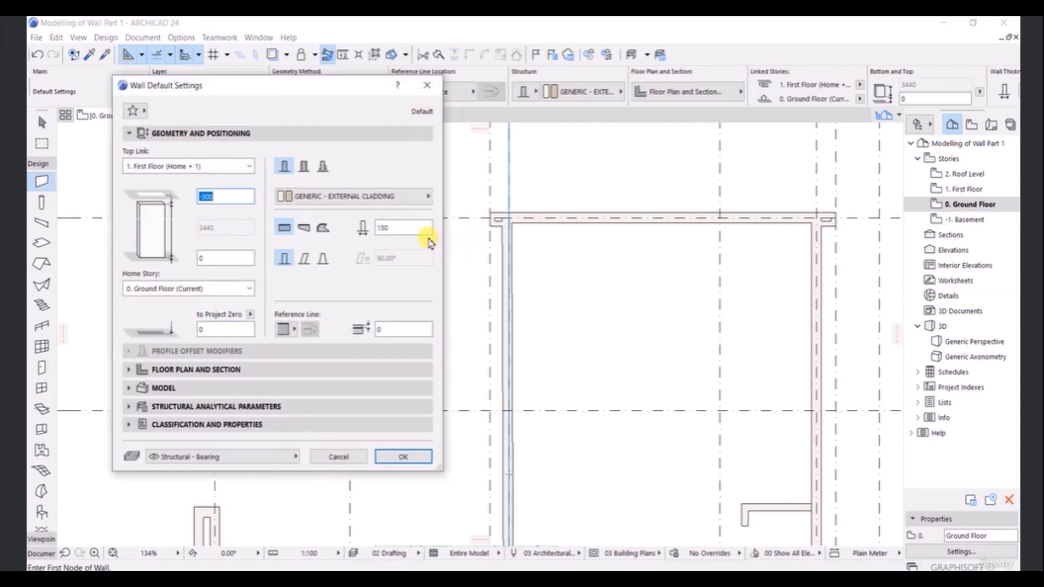
{"action": "double_click", "coordinate": [422, 226]}
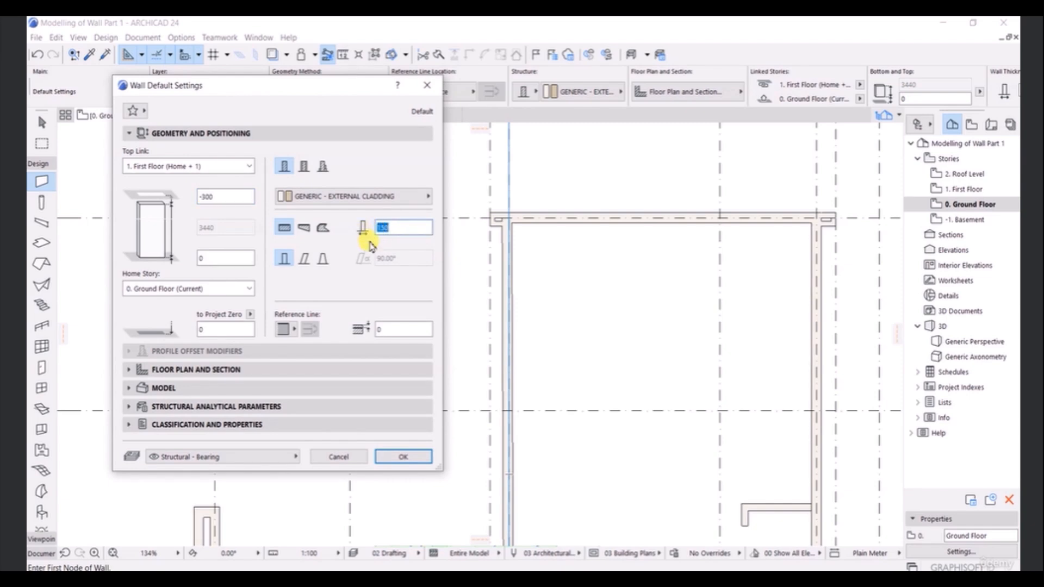
{"action": "type", "text": "300"}
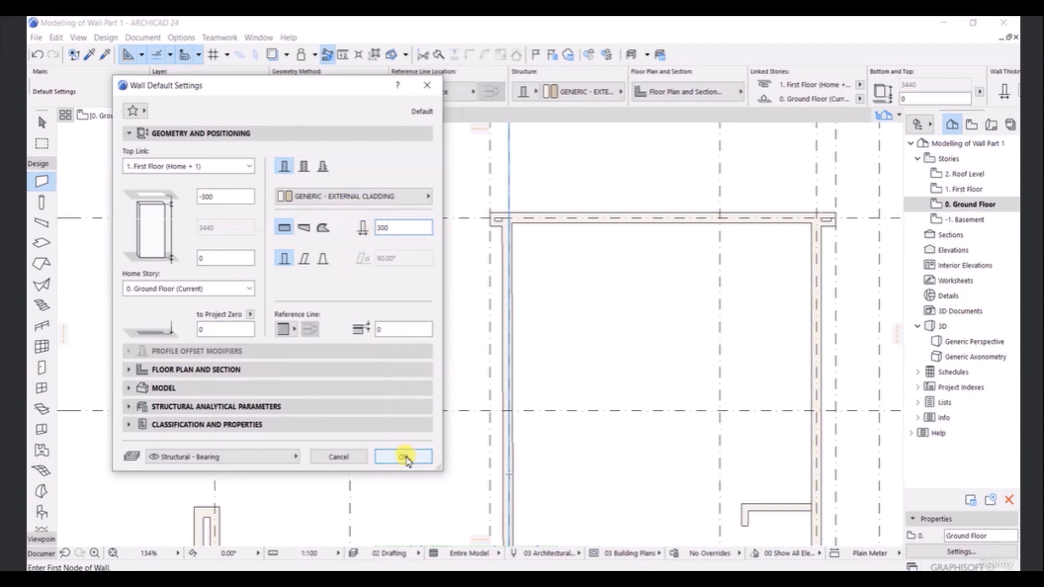
{"action": "left_click", "coordinate": [405, 456]}
- Draw a horizontal wall 1100 mm inward from the upper-left boxed projection's lower outer corner, with its thickness flipped below the reference line
{"action": "scroll", "coordinate": [495, 228], "scroll_direction": "up", "scroll_amount": 2}
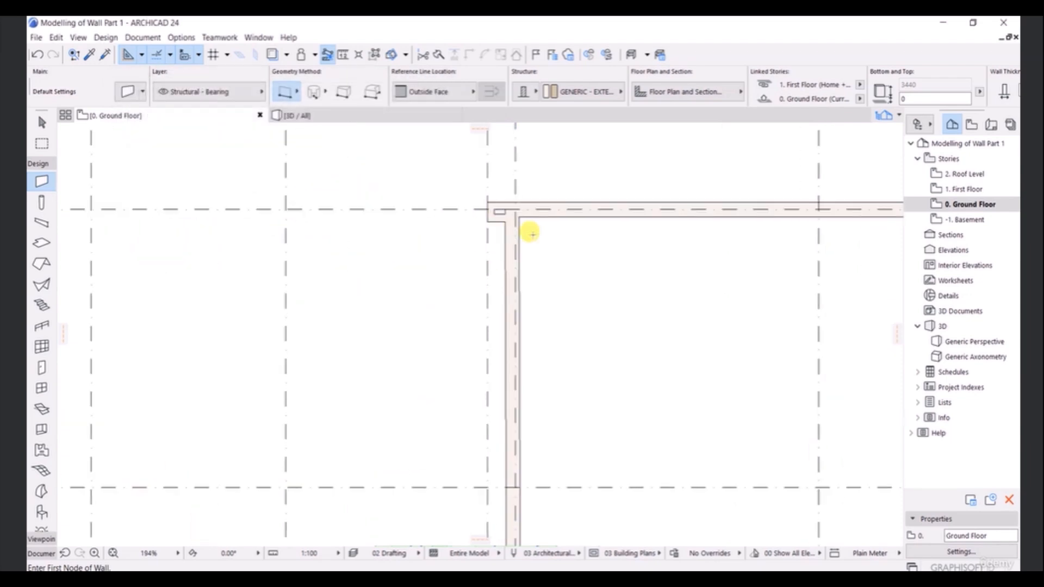
{"action": "scroll", "coordinate": [475, 228], "scroll_direction": "up", "scroll_amount": 3}
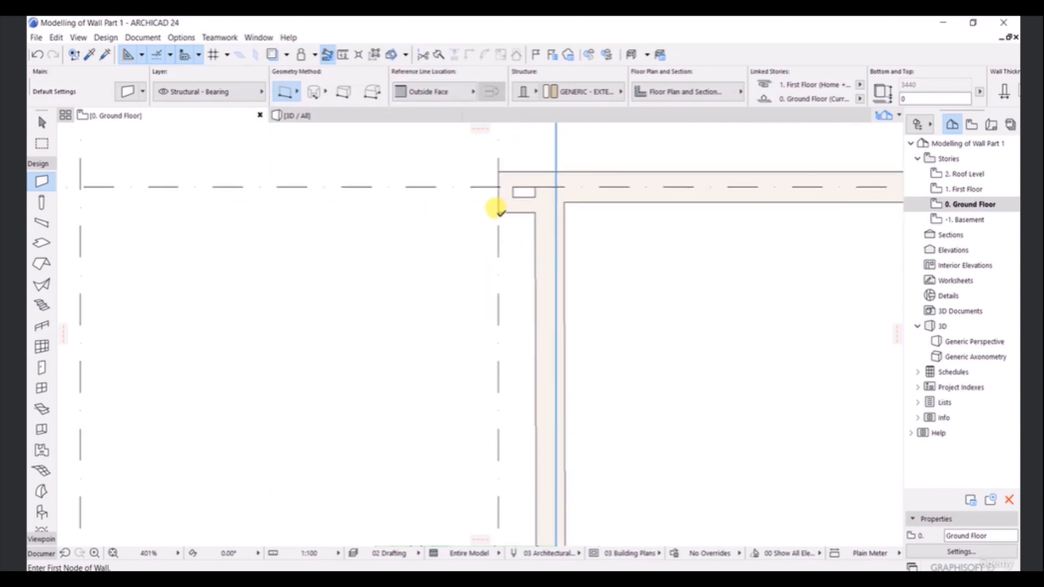
{"action": "left_click", "coordinate": [500, 212]}
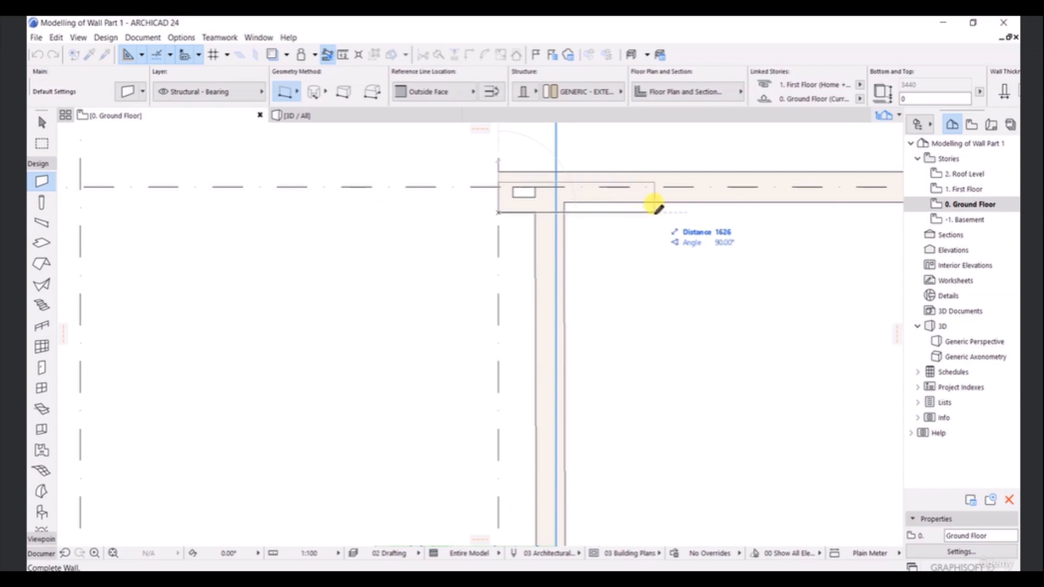
{"action": "key", "text": "c"}
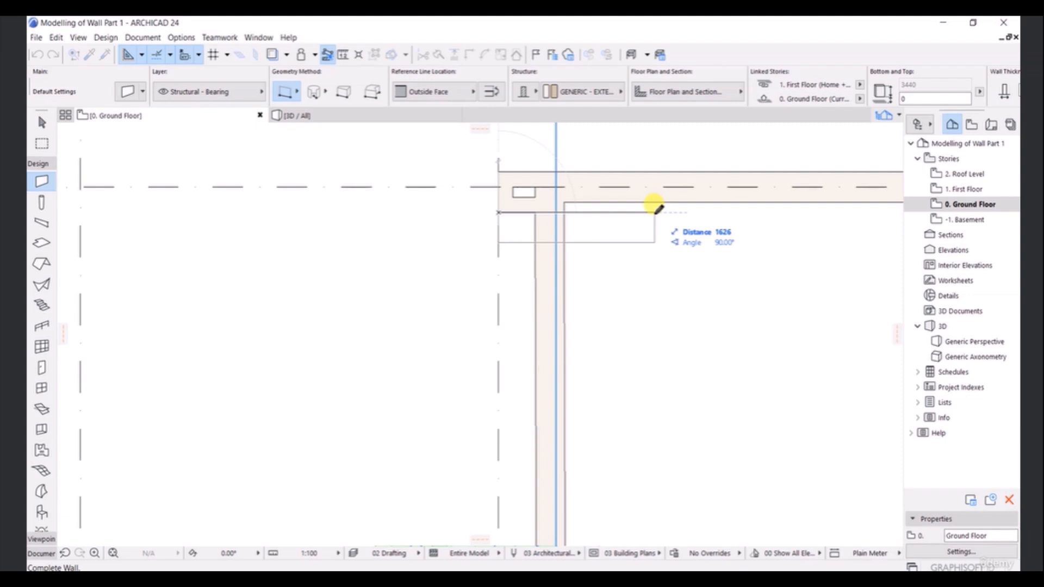
{"action": "type", "text": "1100"}
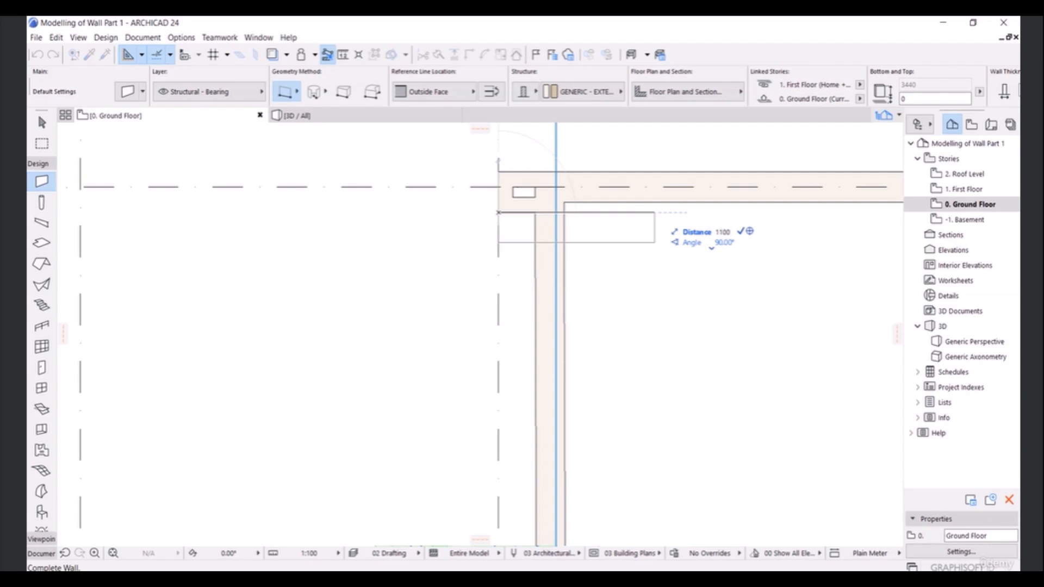
{"action": "key", "text": "Return"}
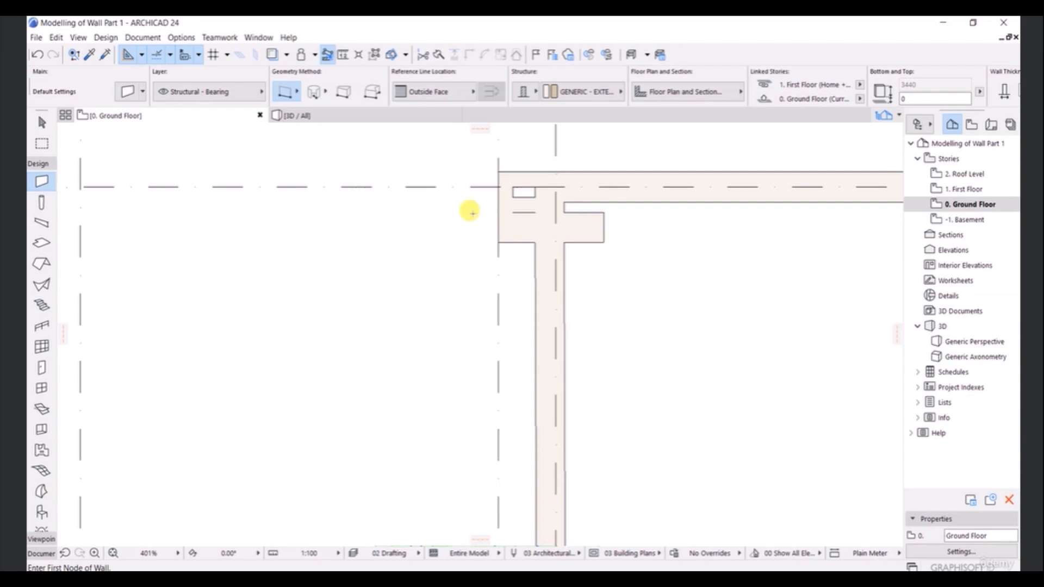
- Move the new horizontal cross wall 800 mm straight down along the building's left vertical wall
{"action": "left_click", "coordinate": [41, 122]}
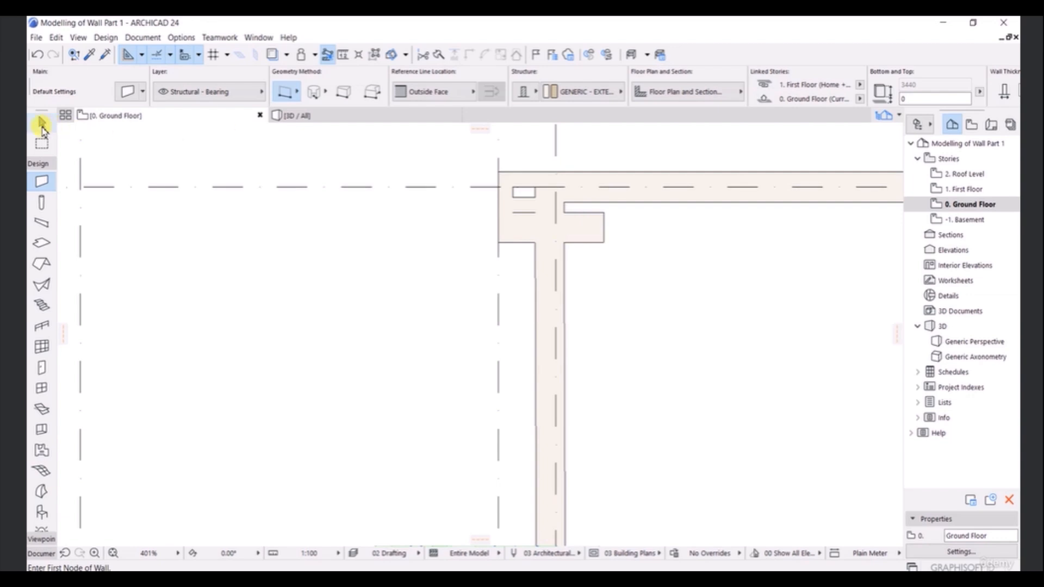
{"action": "left_click", "coordinate": [589, 233]}
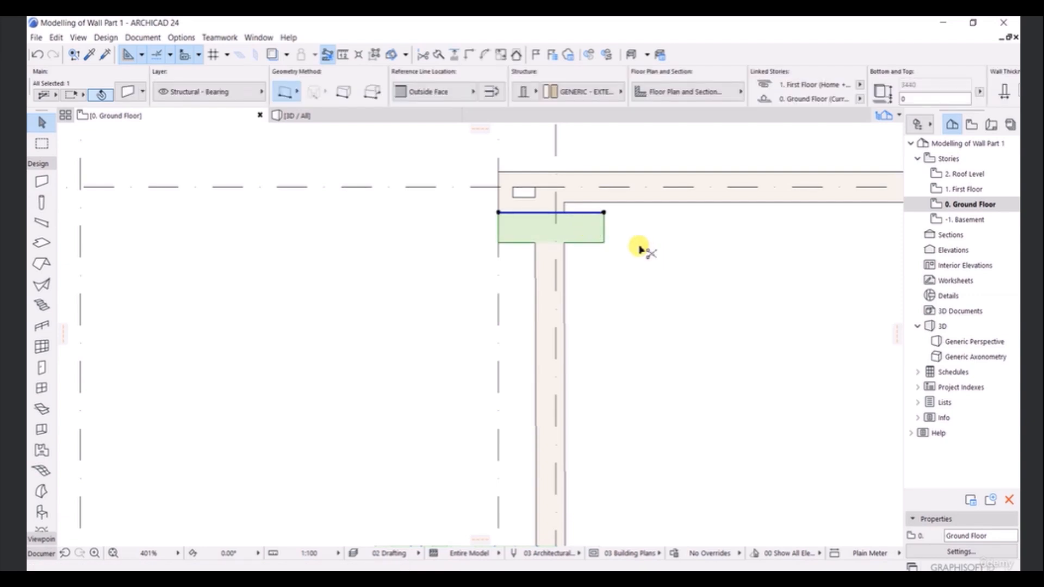
{"action": "key", "text": "ctrl+d"}
{"action": "left_click", "coordinate": [604, 212]}
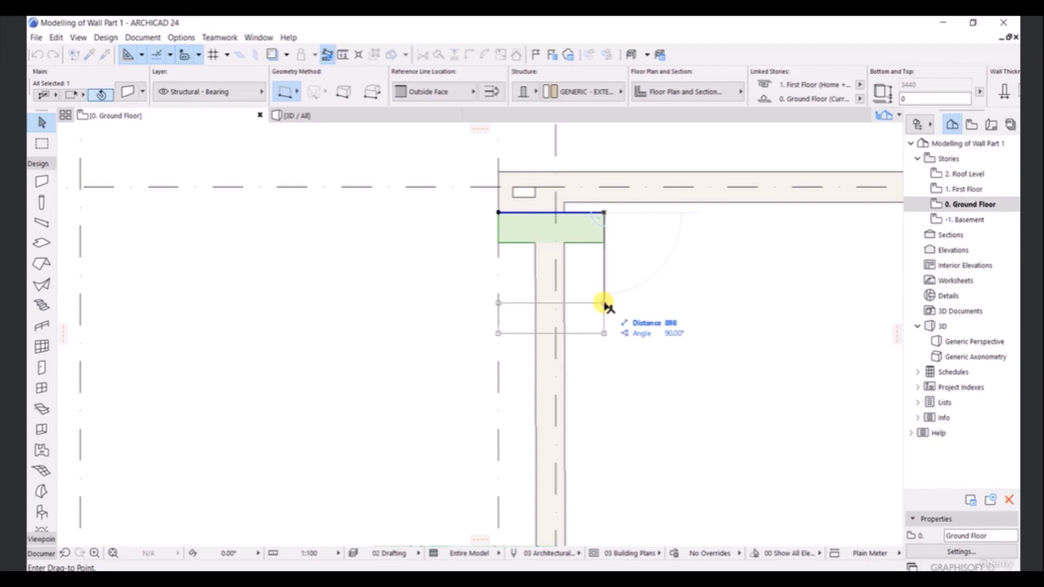
{"action": "type", "text": "800"}
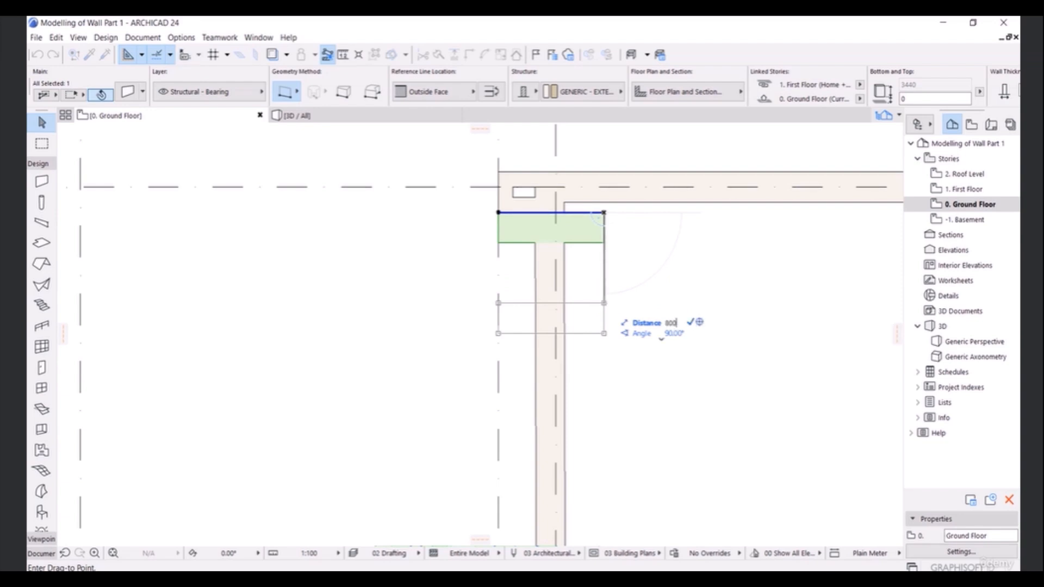
{"action": "key", "text": "Return"}
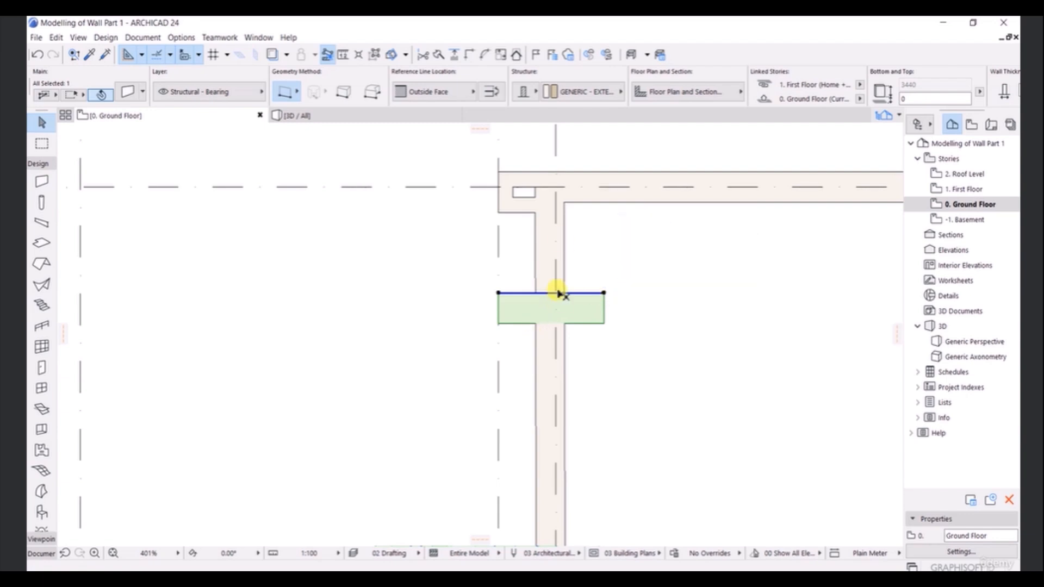
- Copy the horizontal cross wall 1600 mm straight down along the left vertical wall and deselect the copy
{"action": "scroll", "coordinate": [562, 260], "scroll_direction": "up", "scroll_amount": 2}
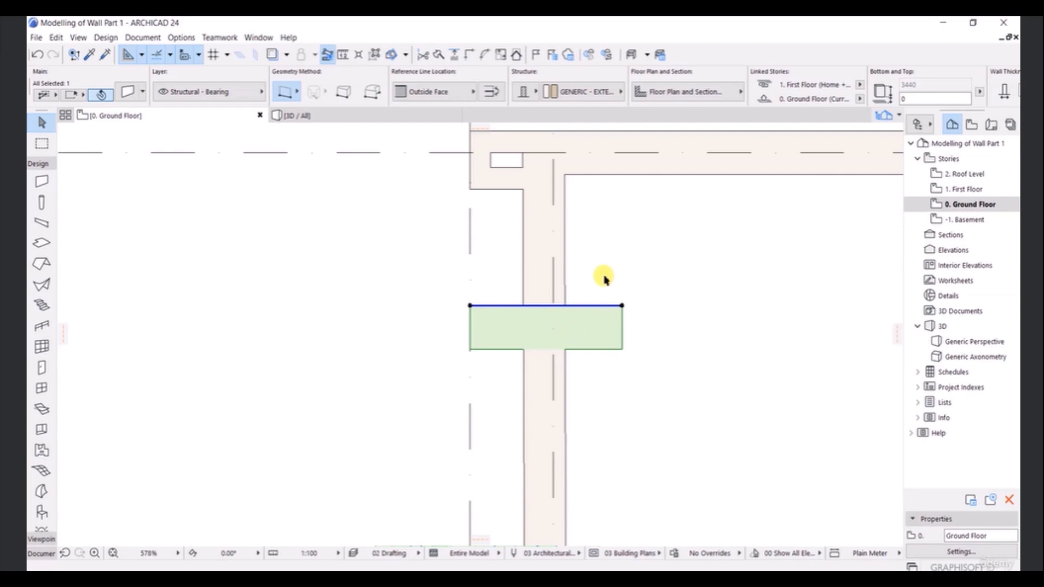
{"action": "key", "text": "ctrl+d"}
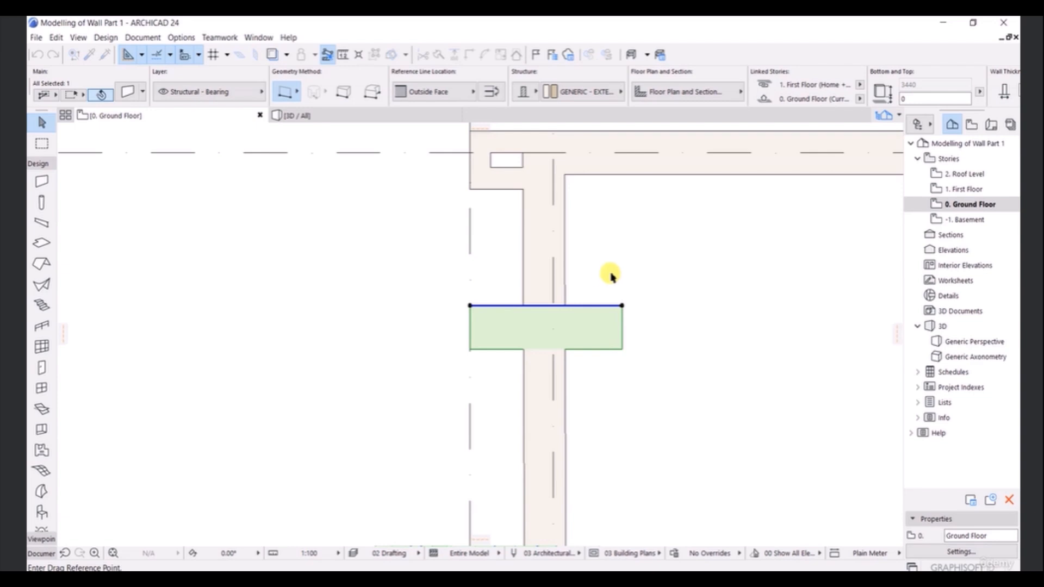
{"action": "left_click", "coordinate": [623, 306]}
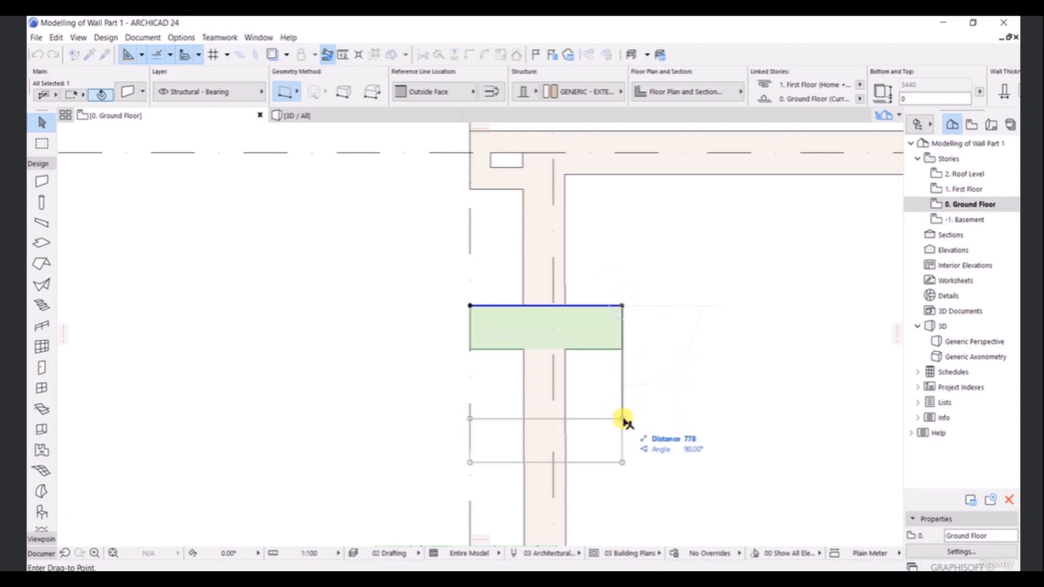
{"action": "middle_click_drag", "start_coordinate": [632, 456], "coordinate": [610, 372]}
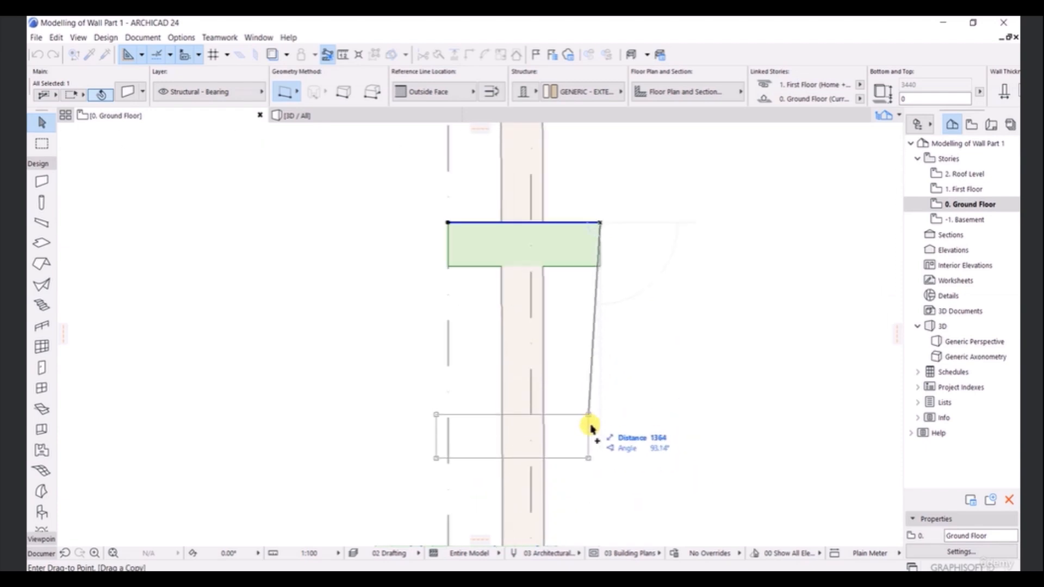
{"action": "middle_click_drag", "start_coordinate": [600, 404], "coordinate": [599, 398]}
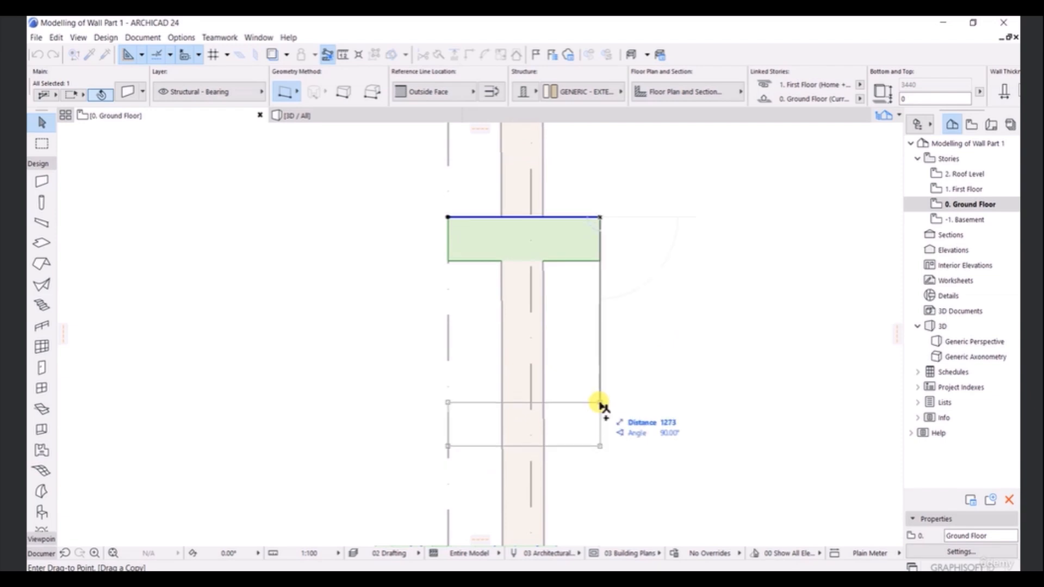
{"action": "type", "text": "1600"}
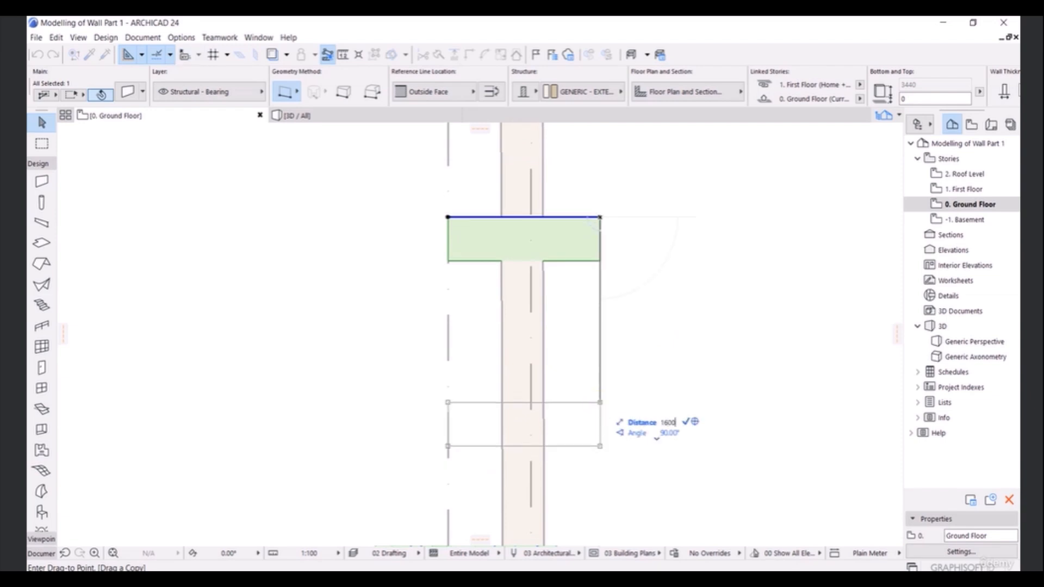
{"action": "key", "text": "Return"}
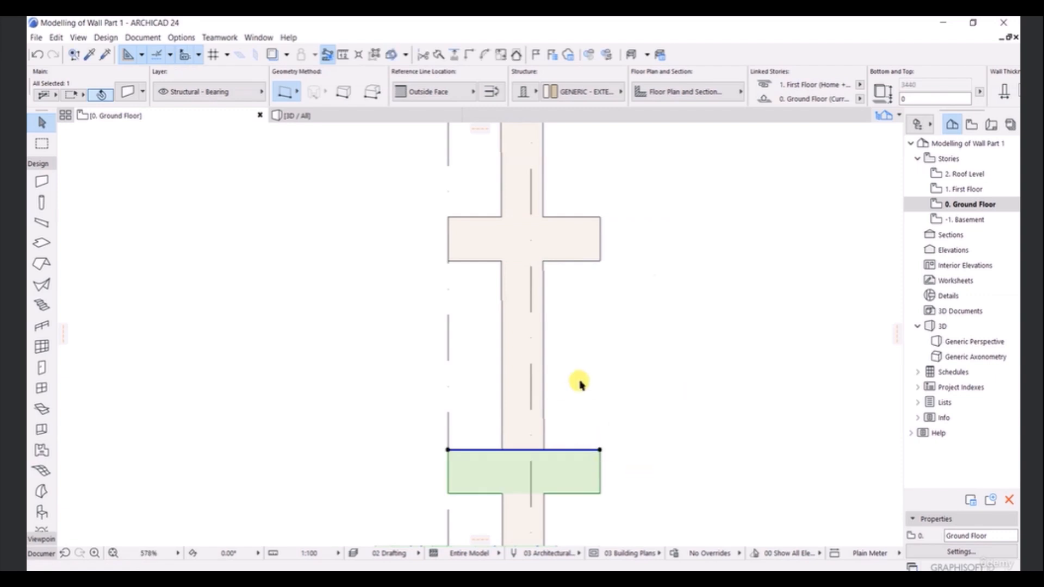
{"action": "left_click", "coordinate": [631, 361]}
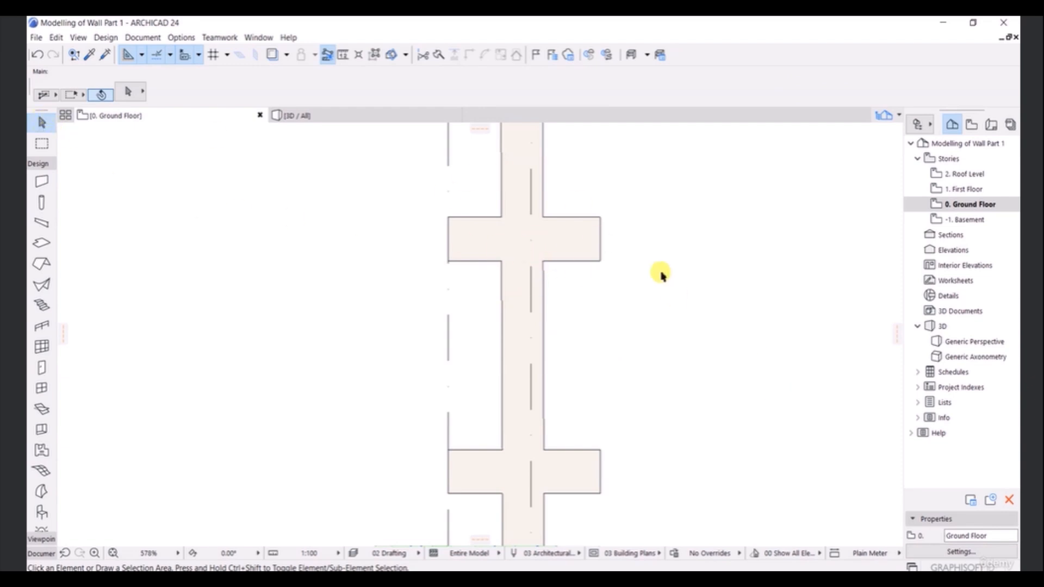
- Join the ends of the two cross walls with vertical walls on both the inner and outer sides, forming a box 1900 mm tall
{"action": "left_click", "coordinate": [600, 241]}
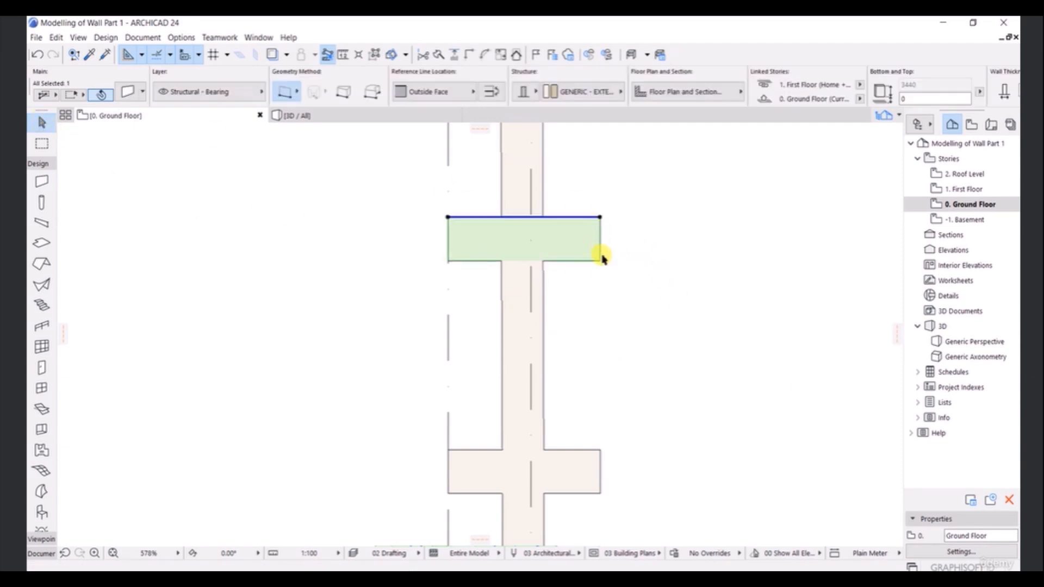
{"action": "left_click", "coordinate": [41, 183]}
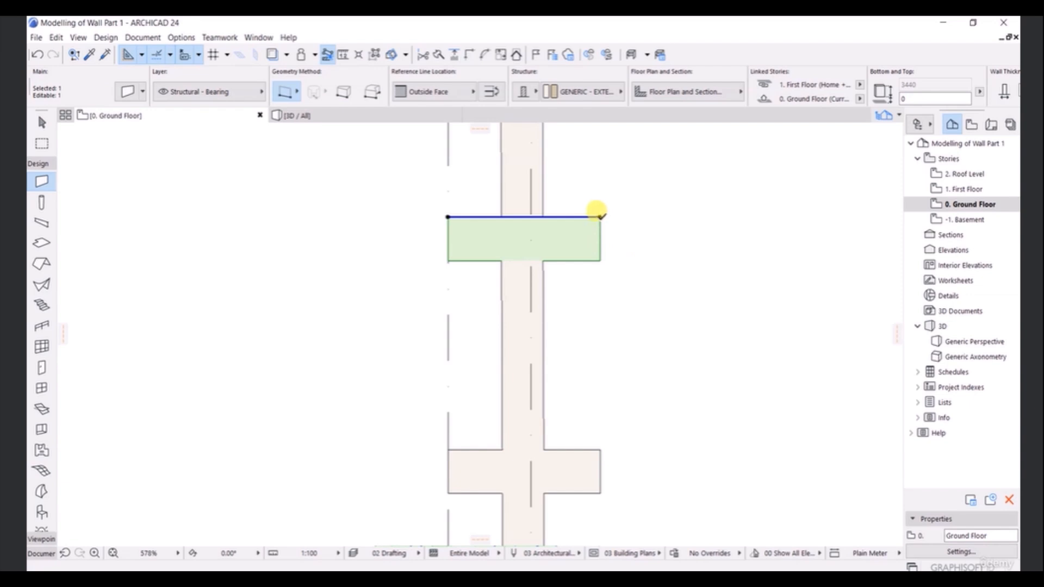
{"action": "left_click", "coordinate": [599, 215]}
{"action": "key", "text": "Escape"}
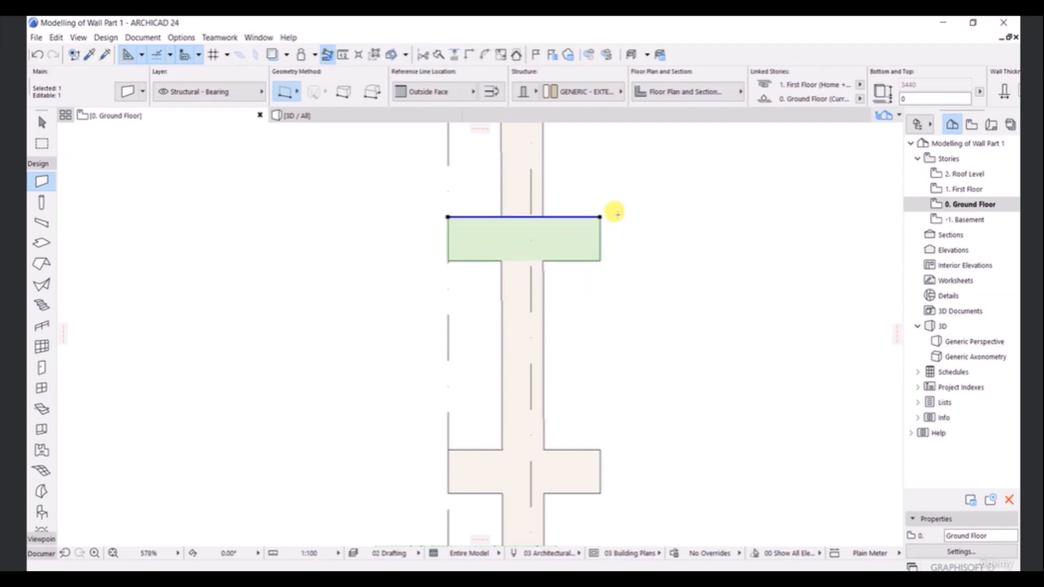
{"action": "key", "text": "Escape"}
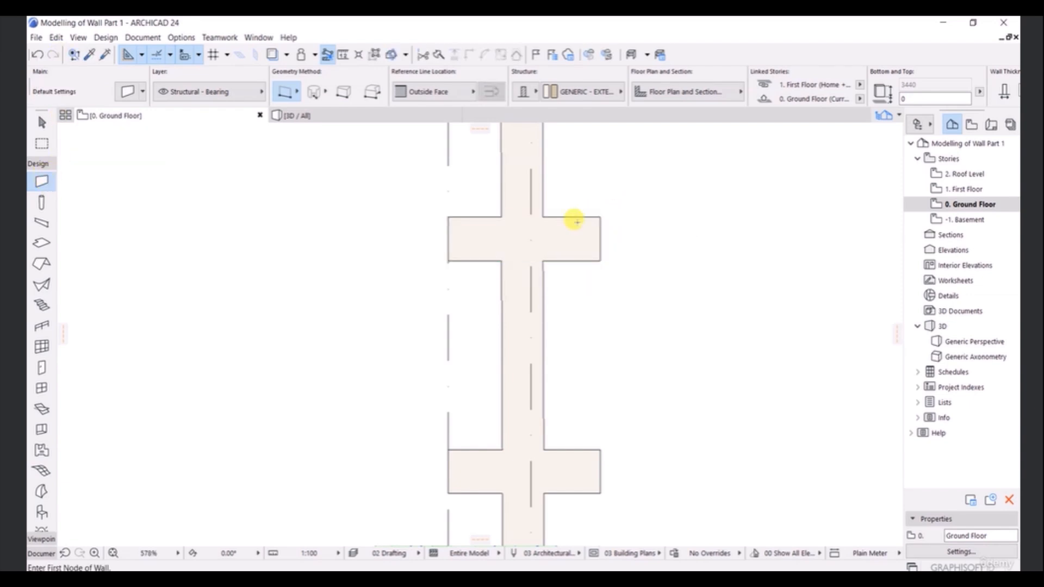
{"action": "left_click", "coordinate": [600, 217]}
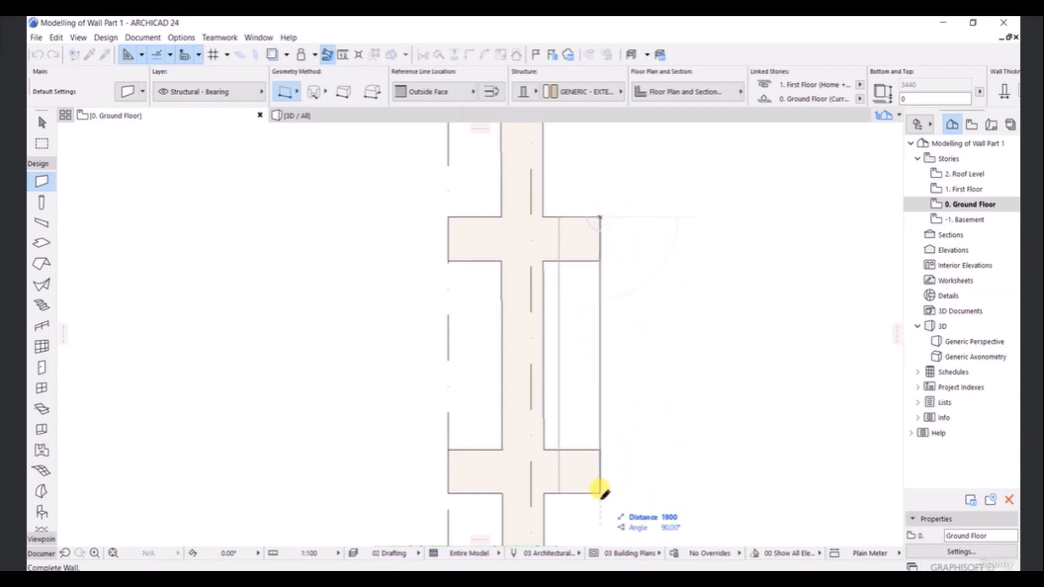
{"action": "left_click", "coordinate": [600, 492]}
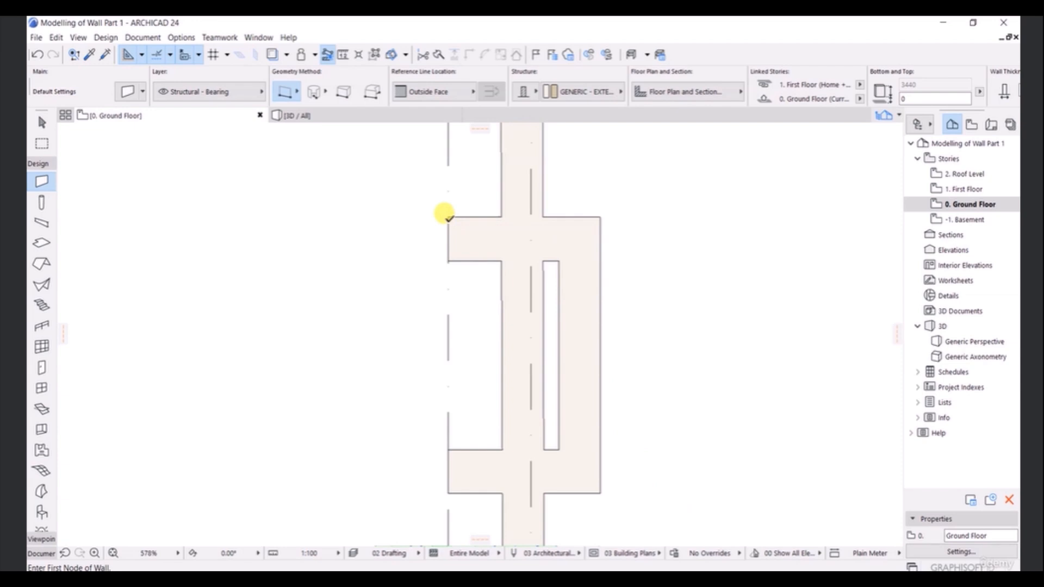
{"action": "left_click", "coordinate": [448, 218]}
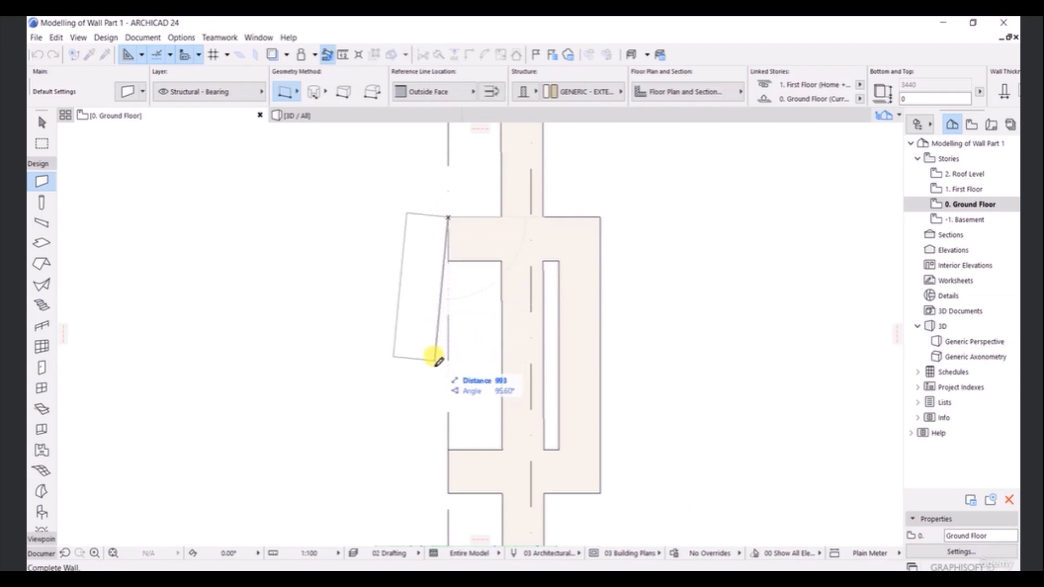
{"action": "left_click", "coordinate": [448, 489]}
- Examine how the left vertical wall runs through the new box and up to the top horizontal wall
{"action": "scroll", "coordinate": [492, 288], "scroll_direction": "up", "scroll_amount": 4}
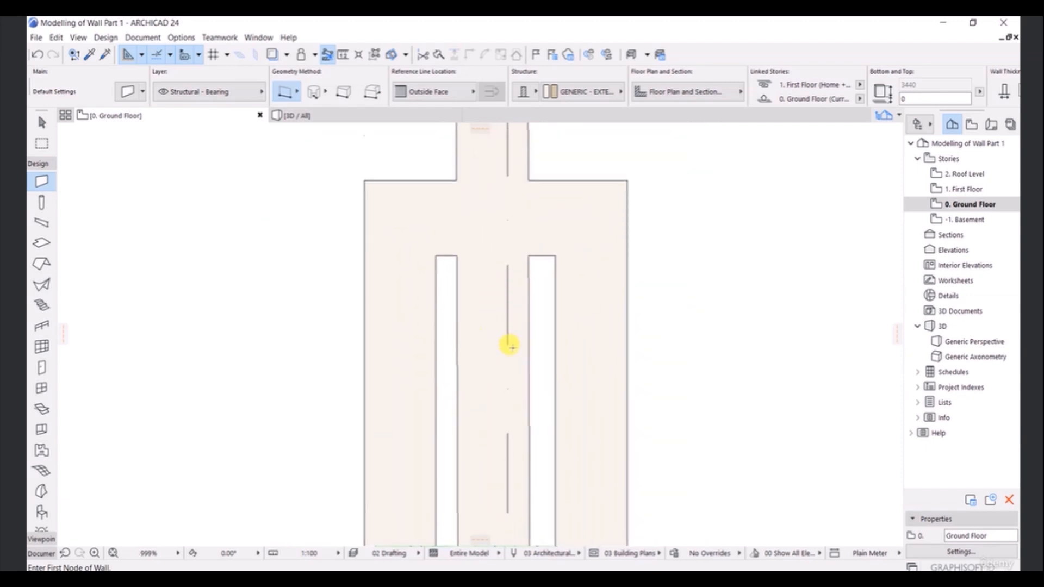
{"action": "left_click", "coordinate": [41, 123]}
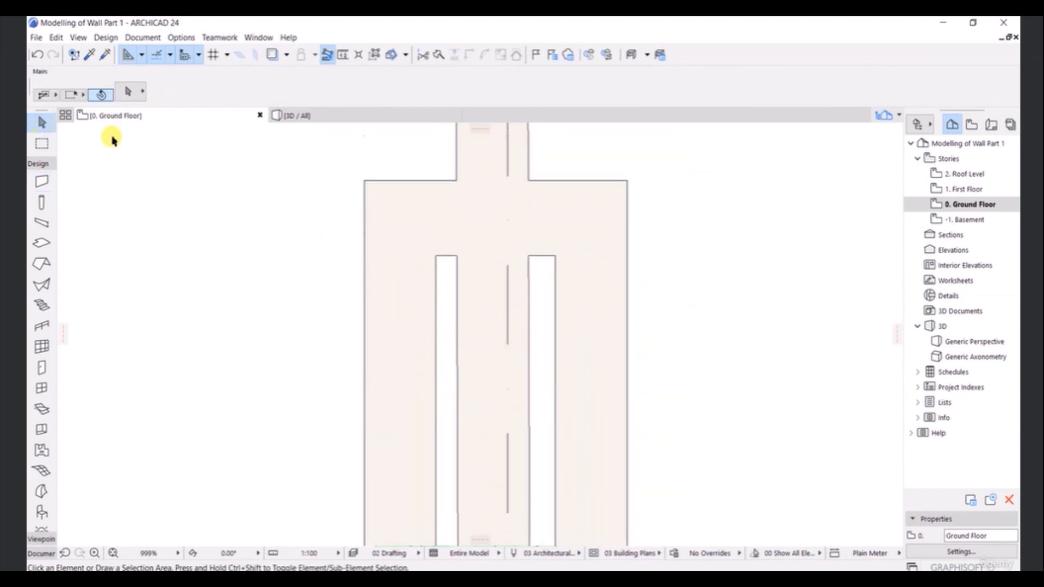
{"action": "left_click", "coordinate": [495, 326]}
{"action": "scroll", "coordinate": [481, 299], "scroll_direction": "down", "scroll_amount": 3}
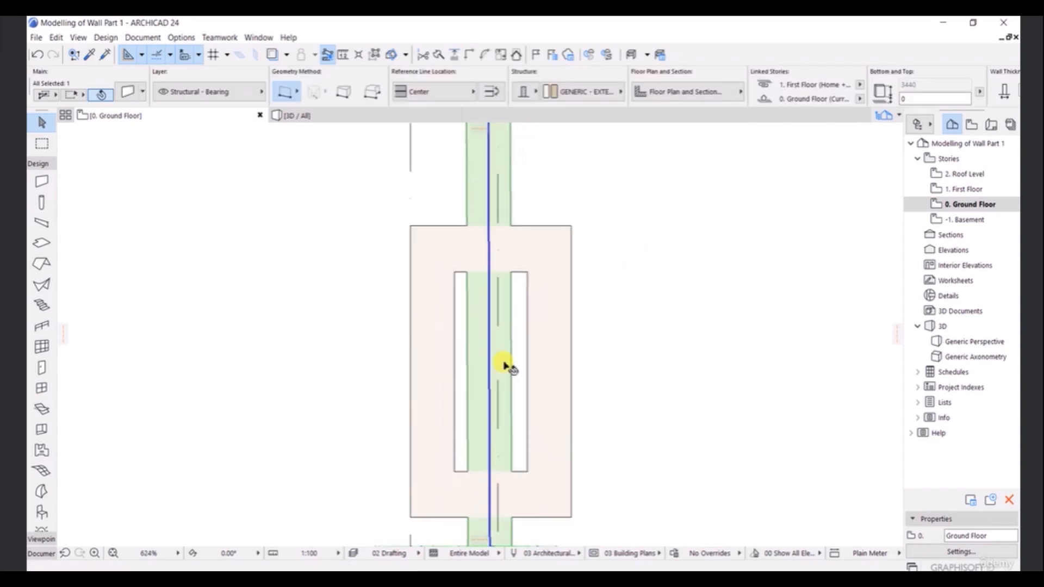
{"action": "scroll", "coordinate": [488, 298], "scroll_direction": "up", "scroll_amount": 2}
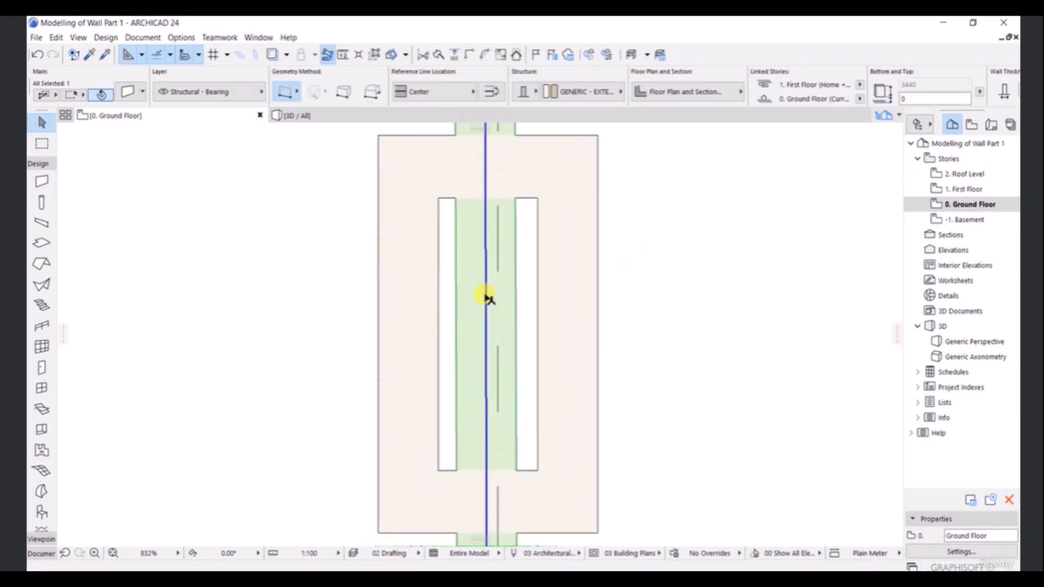
{"action": "scroll", "coordinate": [487, 292], "scroll_direction": "down", "scroll_amount": 5}
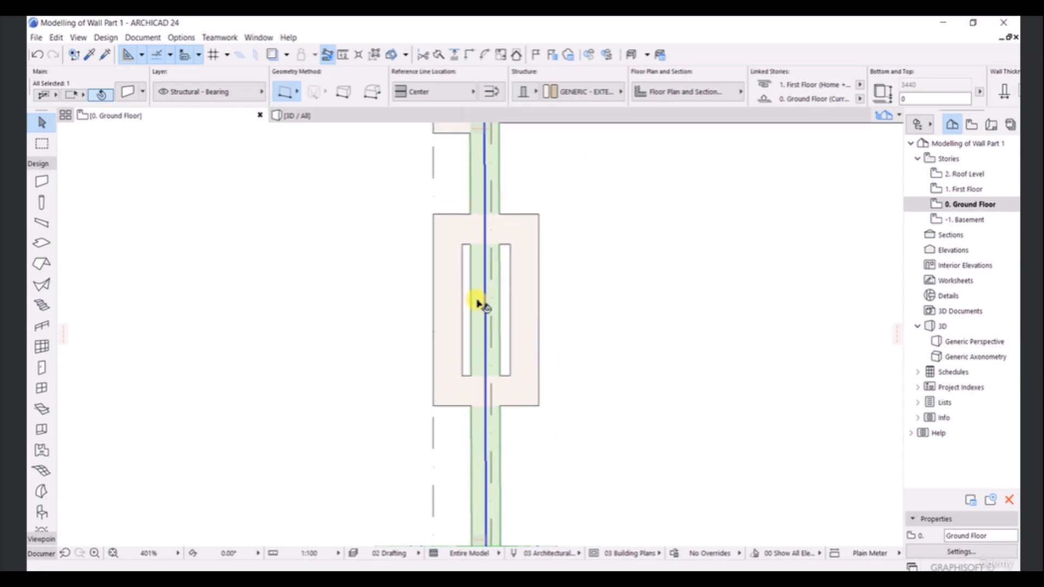
{"action": "scroll", "coordinate": [478, 303], "scroll_direction": "down", "scroll_amount": 3}
{"action": "scroll", "coordinate": [478, 302], "scroll_direction": "up", "scroll_amount": 3}
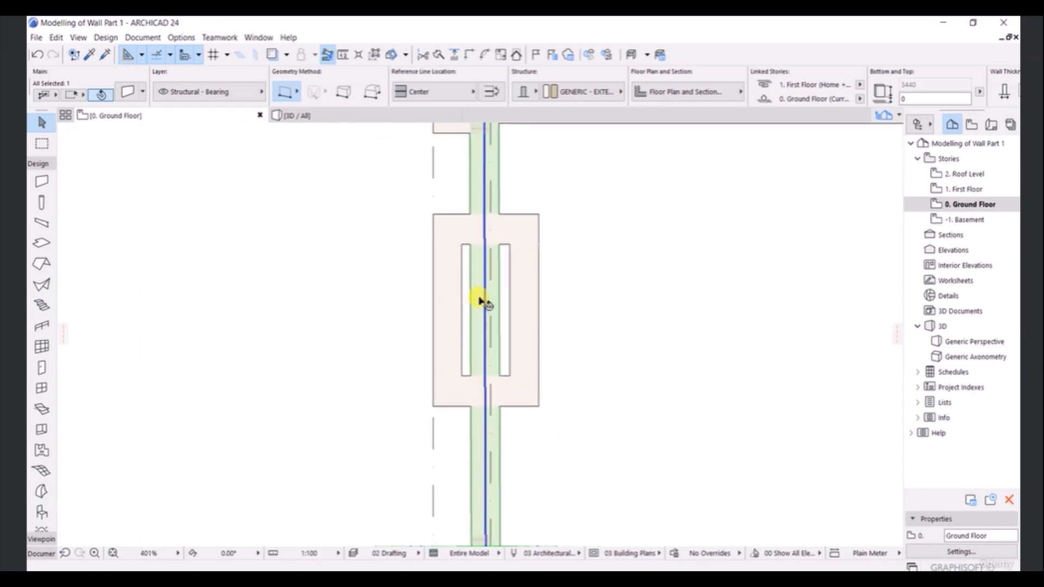
{"action": "scroll", "coordinate": [478, 302], "scroll_direction": "up", "scroll_amount": 2}
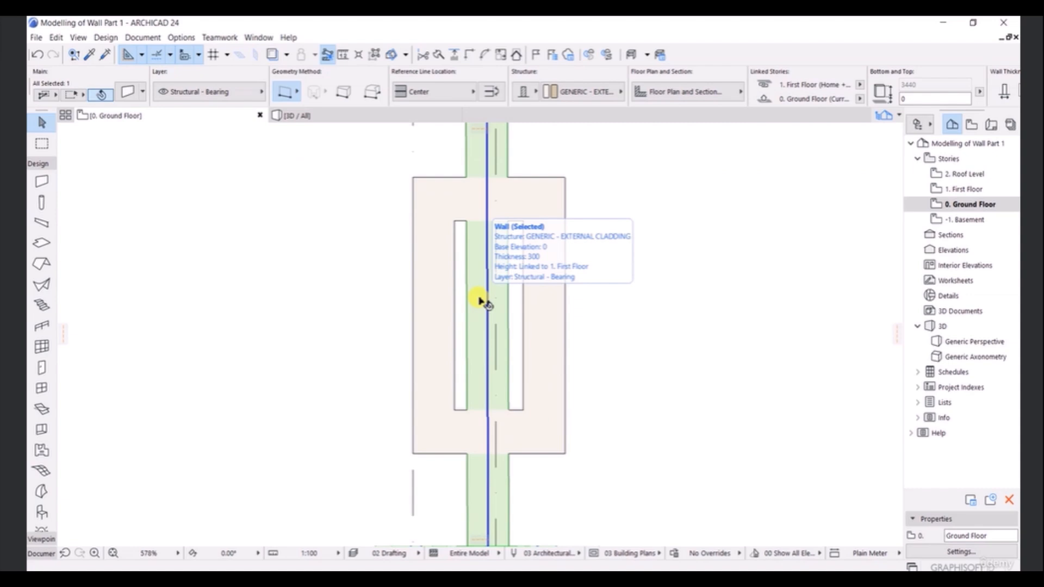
{"action": "key", "text": "Escape"}
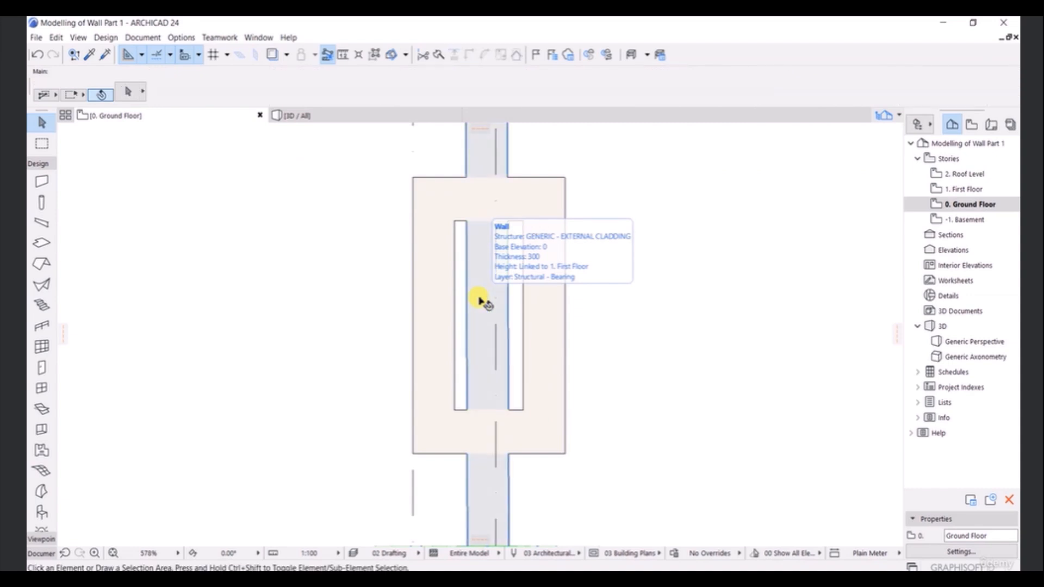
{"action": "scroll", "coordinate": [479, 301], "scroll_direction": "down", "scroll_amount": 4}
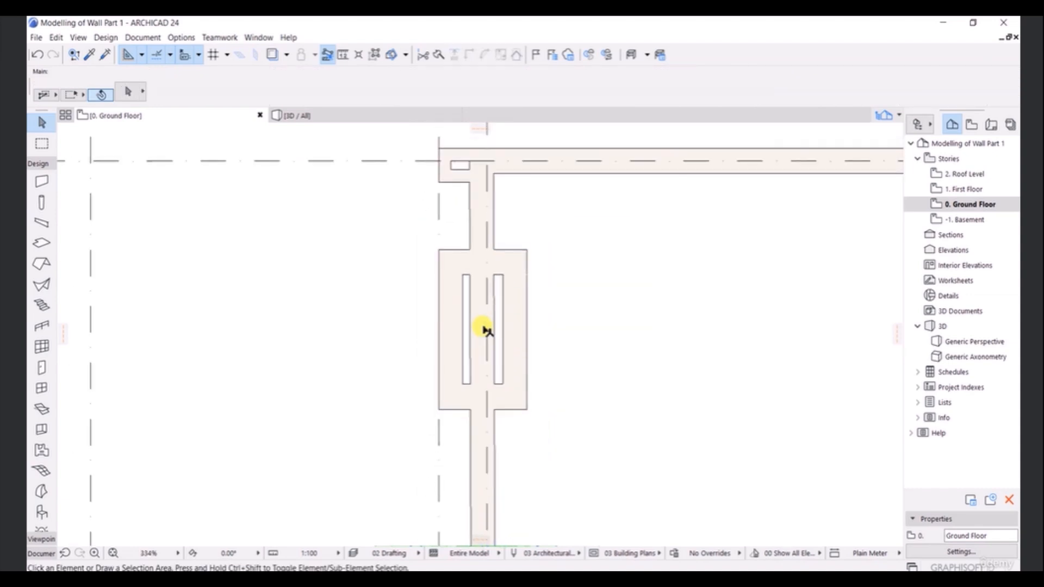
{"action": "middle_click_drag", "start_coordinate": [482, 329], "coordinate": [481, 354]}
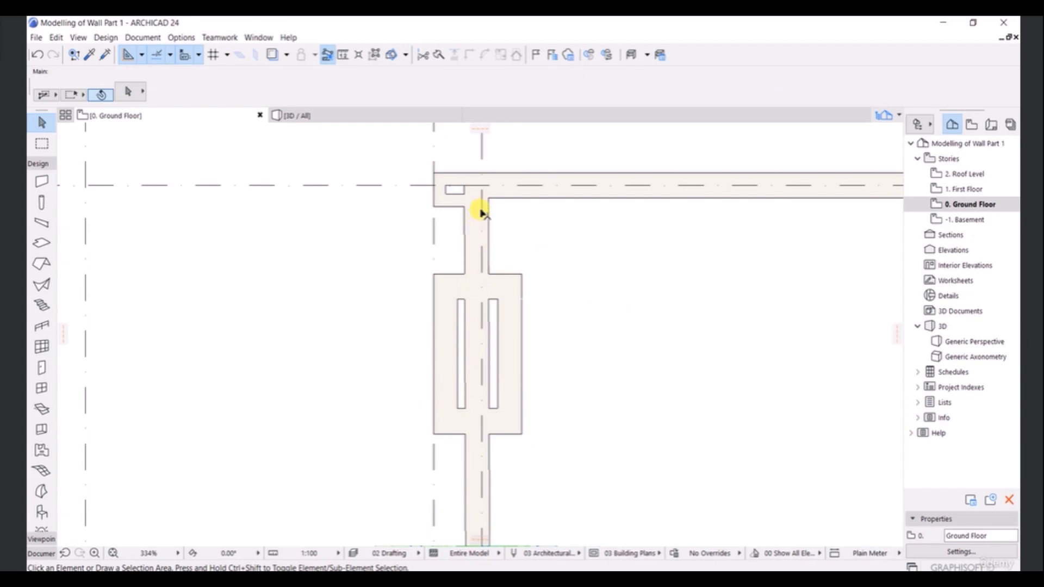
- Try to shorten the left vertical wall by stretching its upper end down to the box's lower cross wall
{"action": "left_click", "coordinate": [480, 294]}
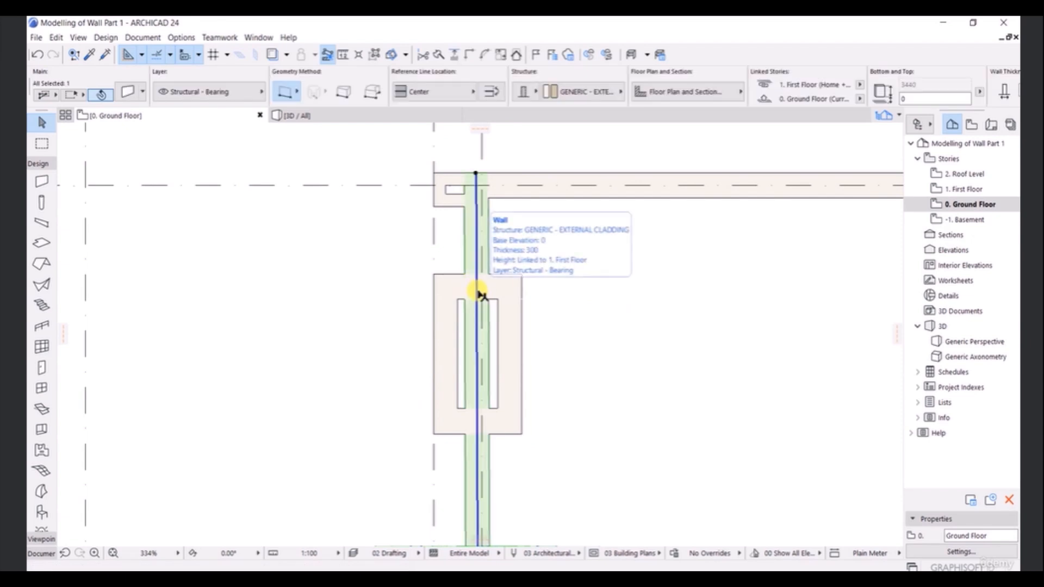
{"action": "left_click", "coordinate": [476, 174]}
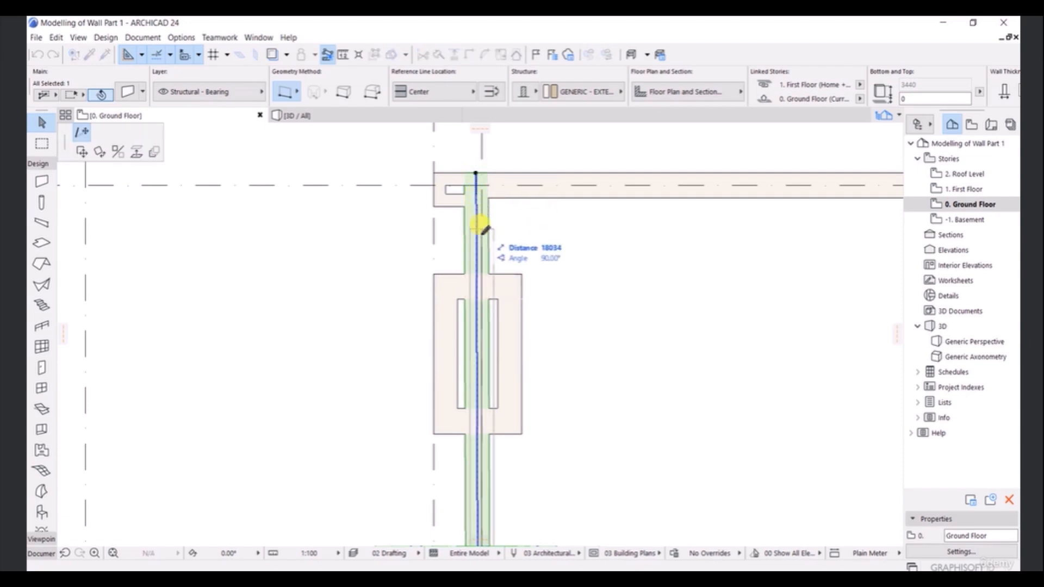
{"action": "left_click", "coordinate": [477, 427]}
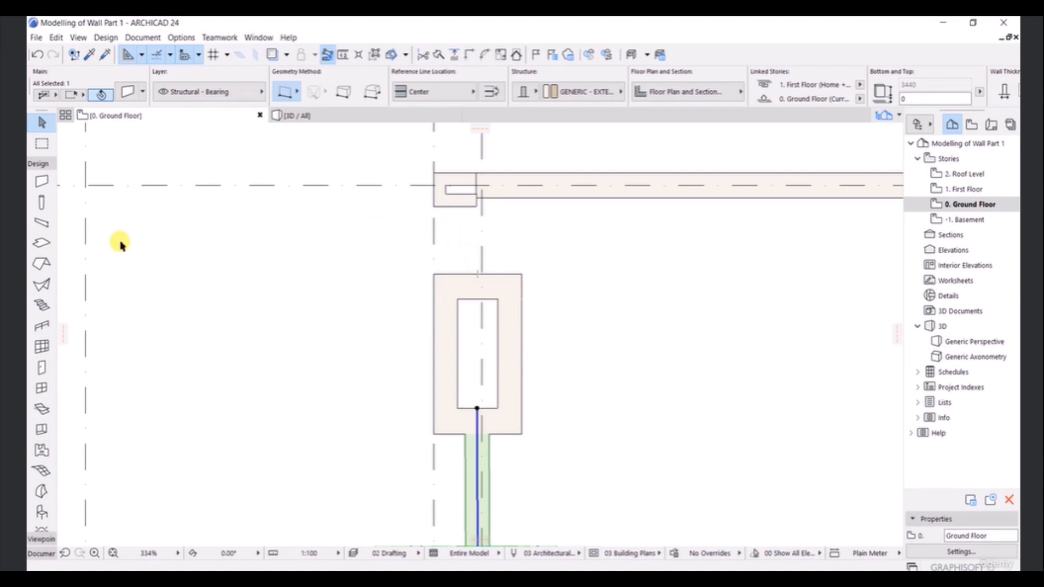
- Draw a vertical wall with a Center reference line along the grid line from the box's upper edge to the top horizontal wall
{"action": "left_click", "coordinate": [42, 181]}
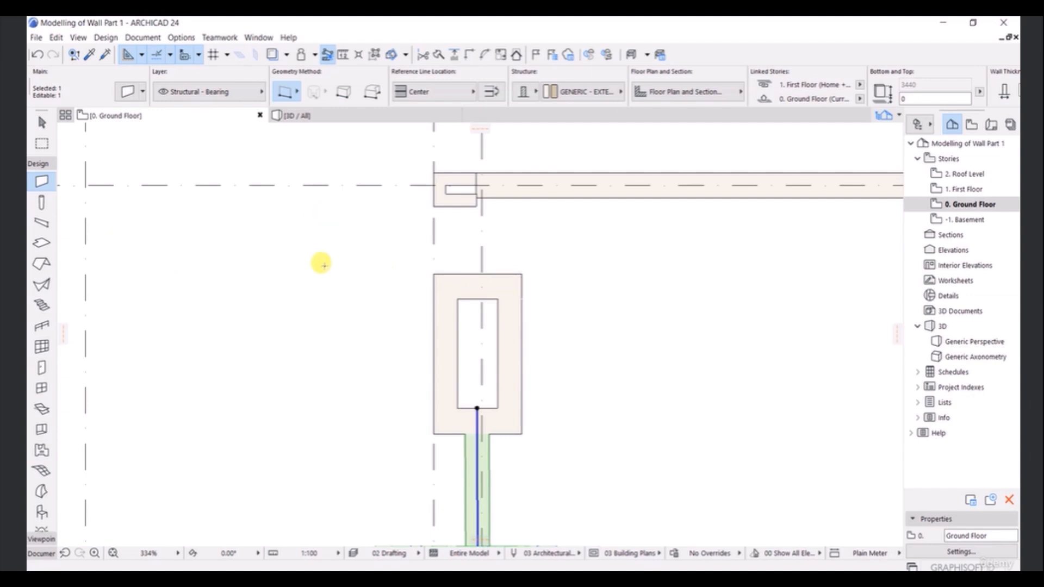
{"action": "key", "text": "ctrl+t"}
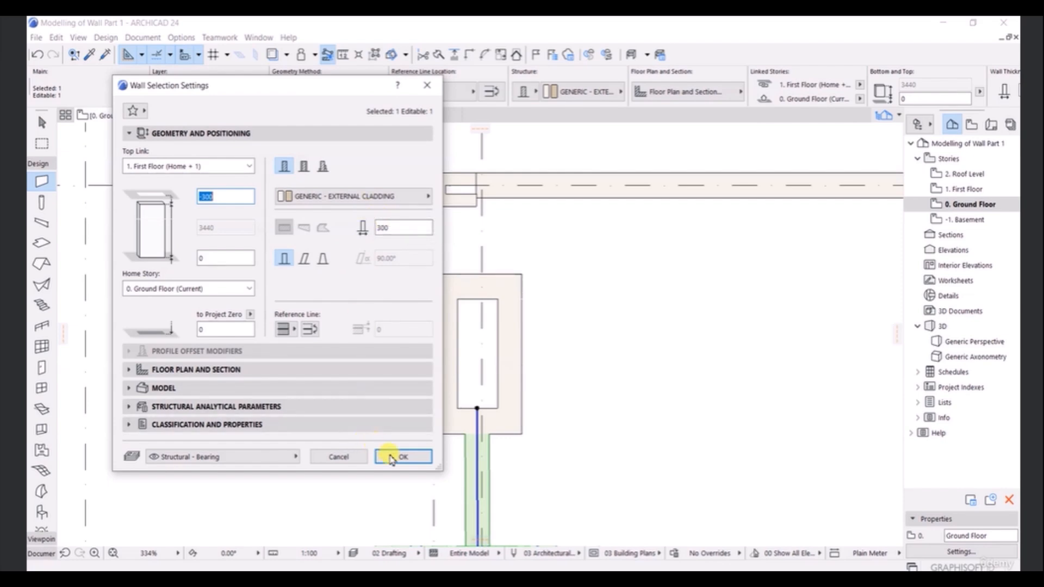
{"action": "left_click", "coordinate": [400, 455]}
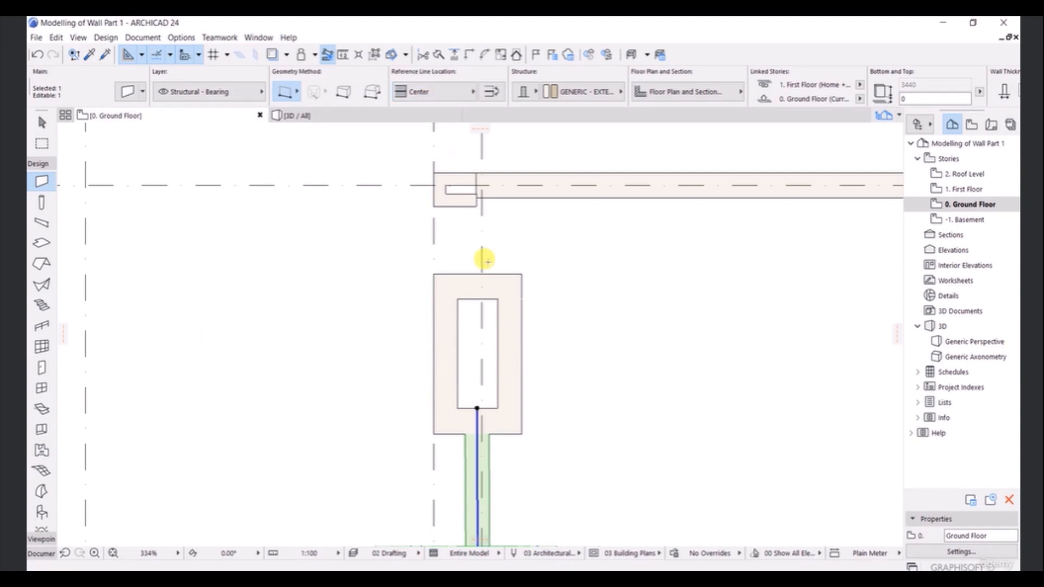
{"action": "key", "text": "Escape"}
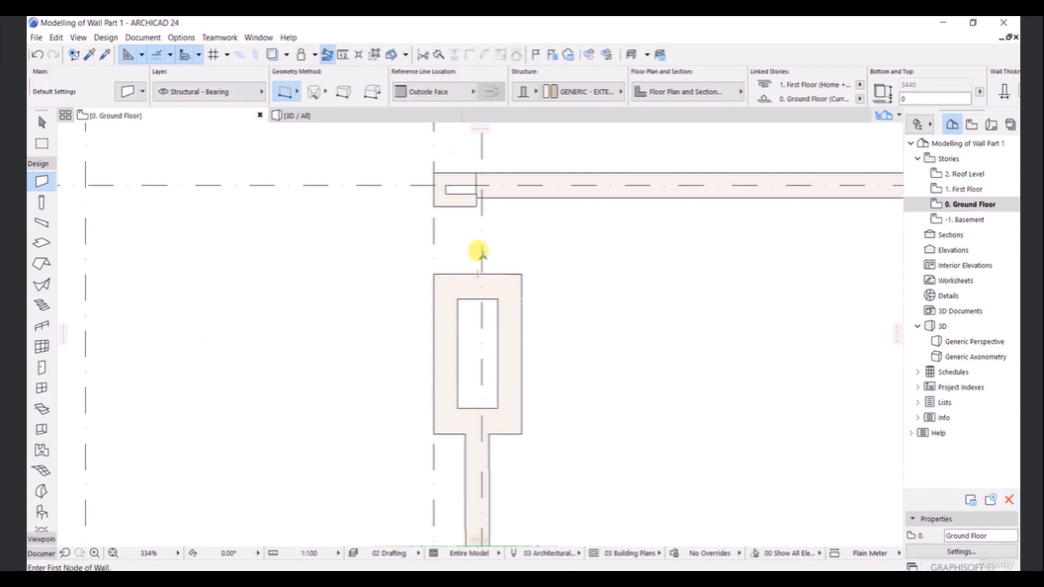
{"action": "left_click", "coordinate": [481, 273]}
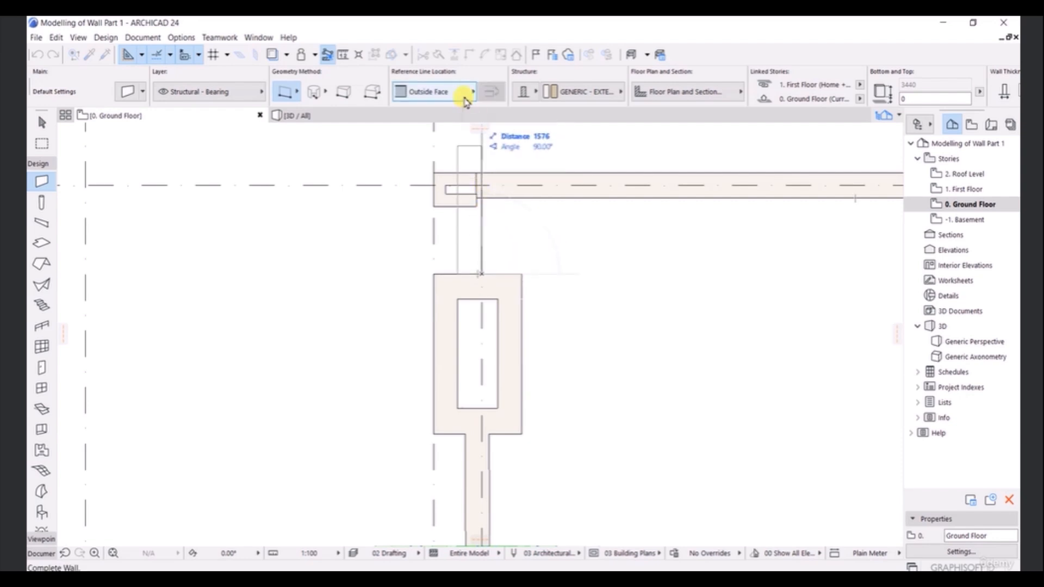
{"action": "left_click", "coordinate": [464, 99]}
{"action": "left_click", "coordinate": [481, 107]}
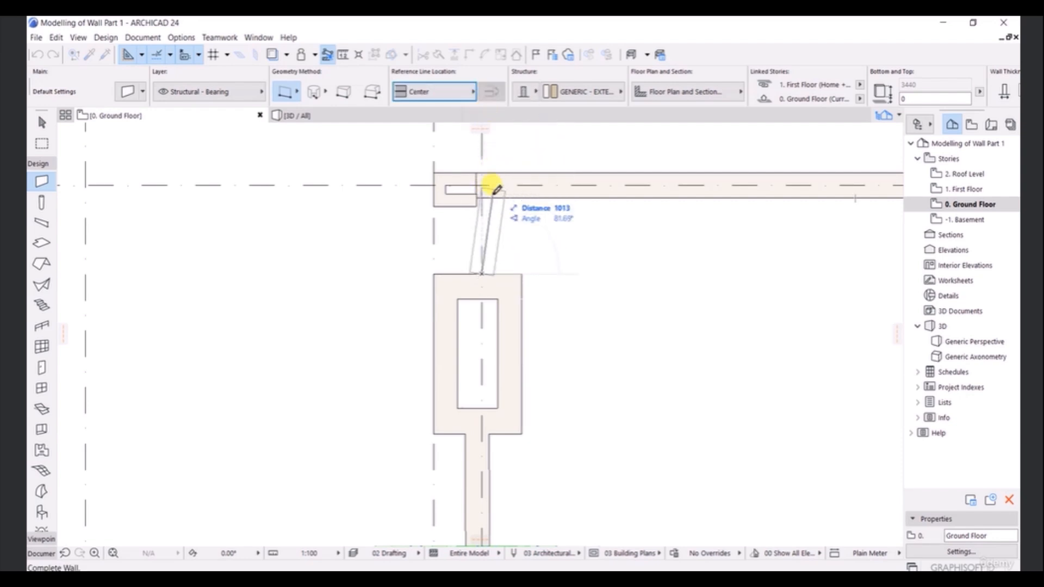
{"action": "left_click", "coordinate": [482, 175]}
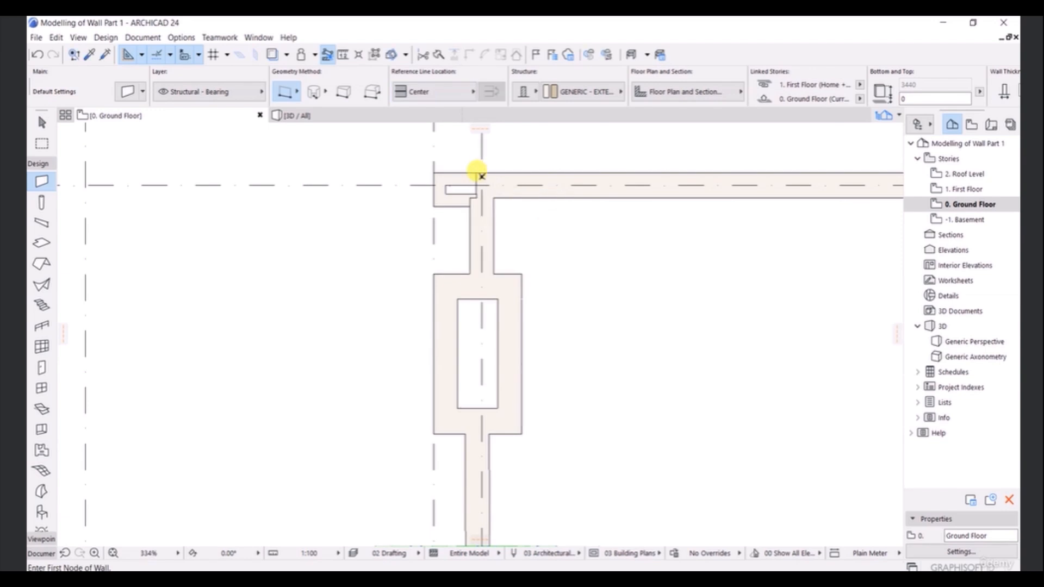
- Try to pull the connecting wall's upper end down to just below the top horizontal wall
{"action": "scroll", "coordinate": [467, 199], "scroll_direction": "up", "scroll_amount": 5}
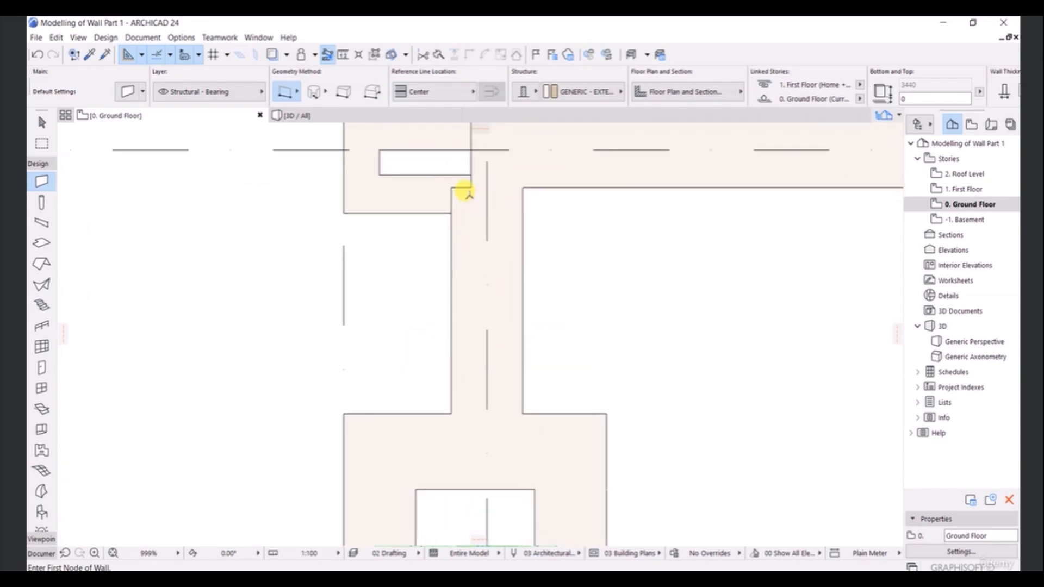
{"action": "left_click", "coordinate": [483, 202]}
{"action": "key", "text": "Escape"}
{"action": "key", "text": "Escape"}
{"action": "left_click", "coordinate": [483, 235]}
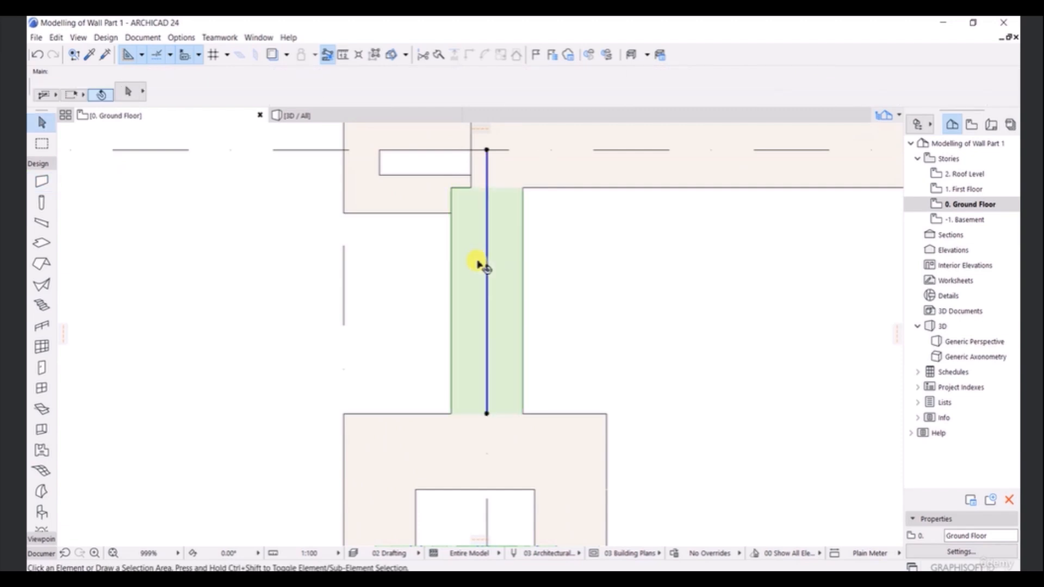
{"action": "middle_click_drag", "start_coordinate": [476, 224], "coordinate": [471, 315]}
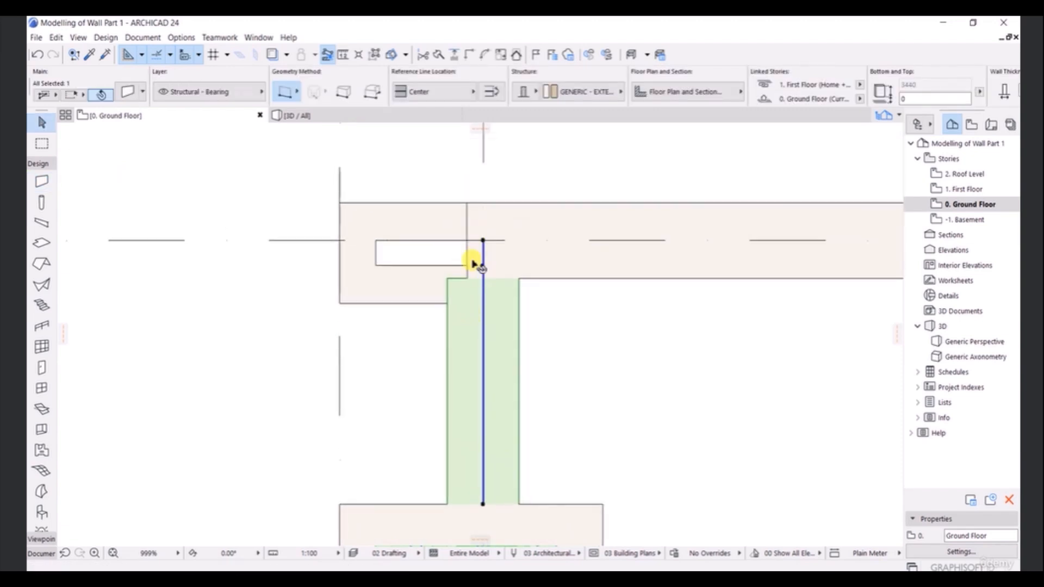
{"action": "left_click", "coordinate": [483, 240]}
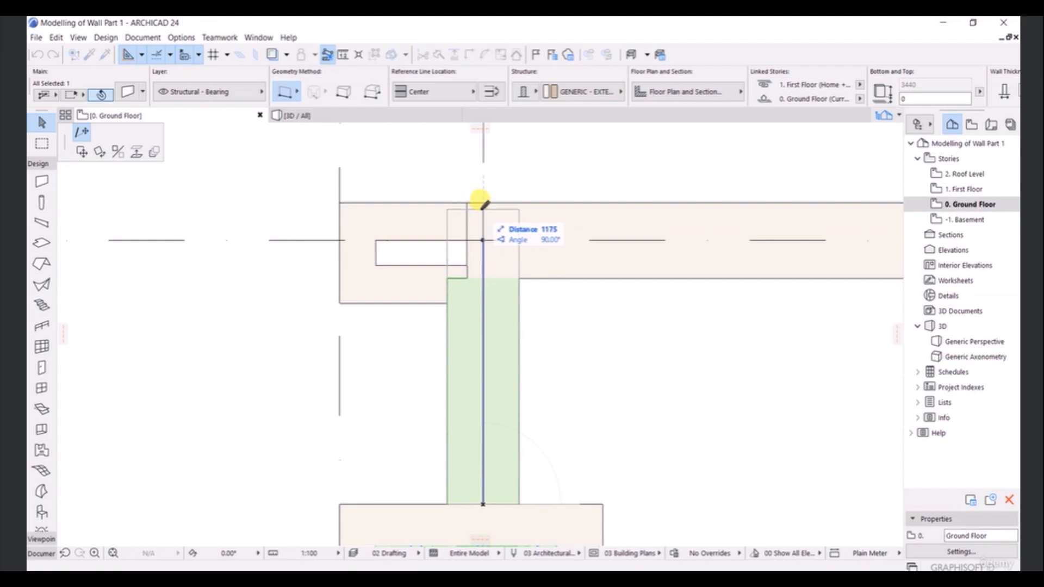
{"action": "left_click", "coordinate": [483, 241]}
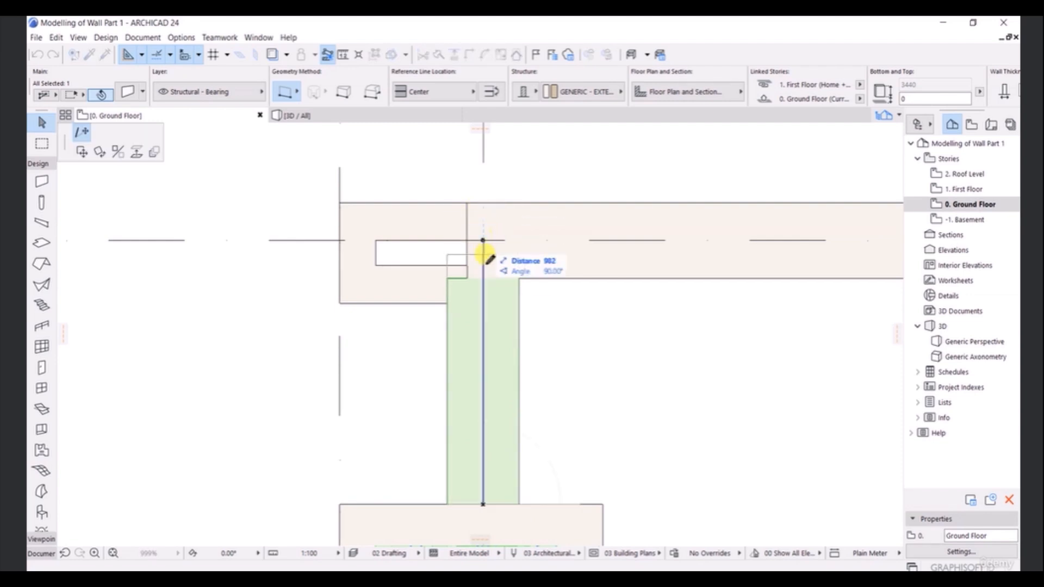
{"action": "left_click", "coordinate": [483, 300]}
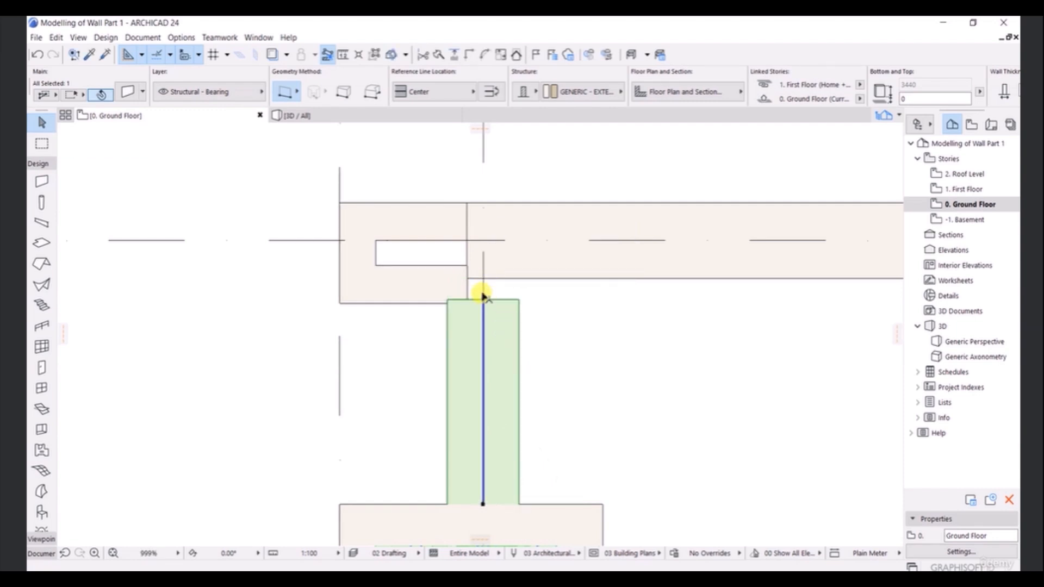
- Undo both wall stretches and the connecting wall above the box, and clear the selection
{"action": "scroll", "coordinate": [483, 295], "scroll_direction": "down", "scroll_amount": 2}
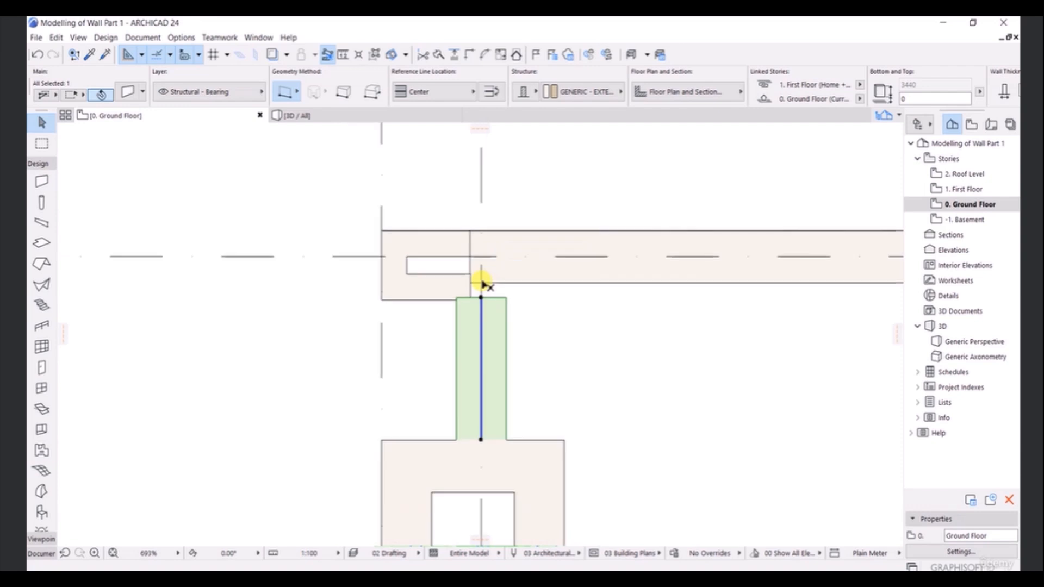
{"action": "key", "text": "ctrl+z"}
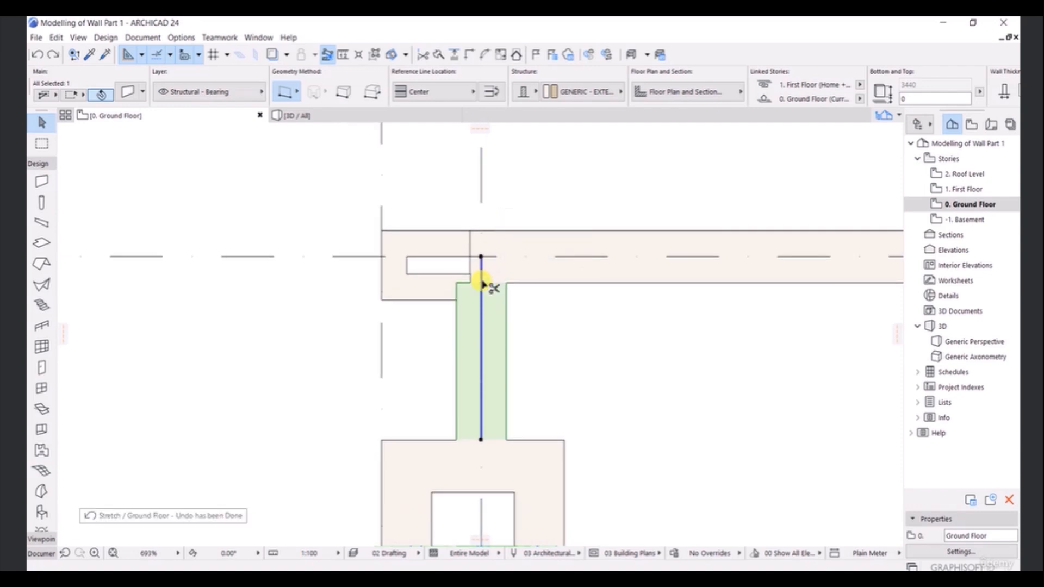
{"action": "key", "text": "ctrl+z"}
{"action": "key", "text": "ctrl+z"}
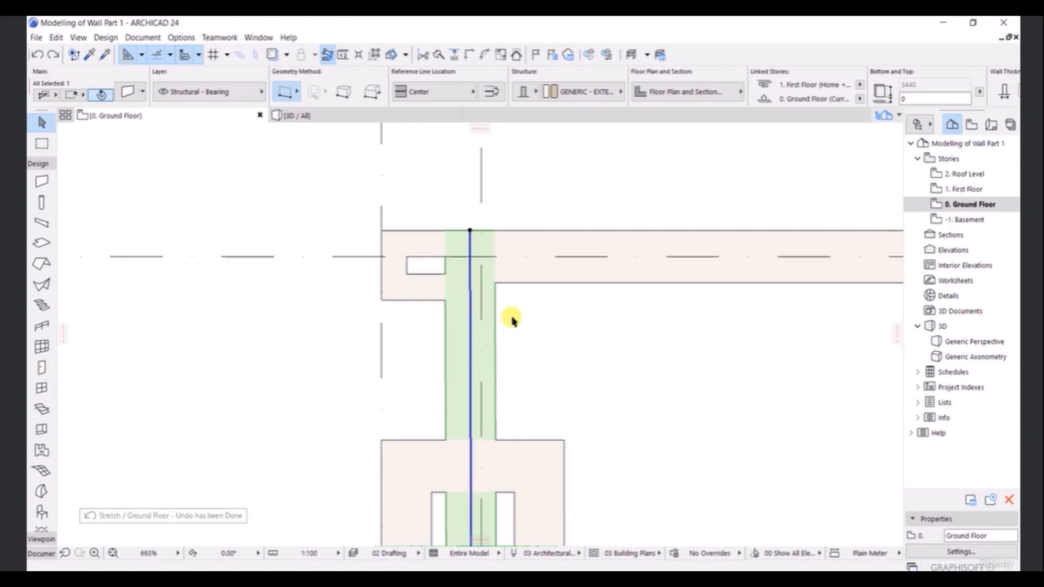
{"action": "left_click", "coordinate": [512, 320]}
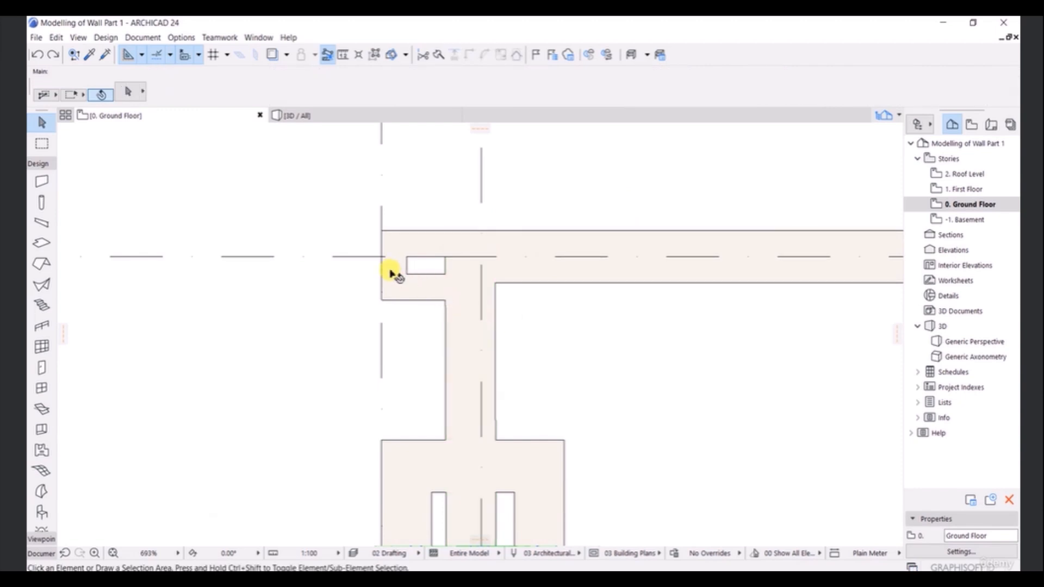
- Examine the left vertical wall along its full length, from the upper corner down to the building's lower-left corner
{"action": "scroll", "coordinate": [402, 270], "scroll_direction": "up", "scroll_amount": 1}
{"action": "scroll", "coordinate": [413, 304], "scroll_direction": "down", "scroll_amount": 2}
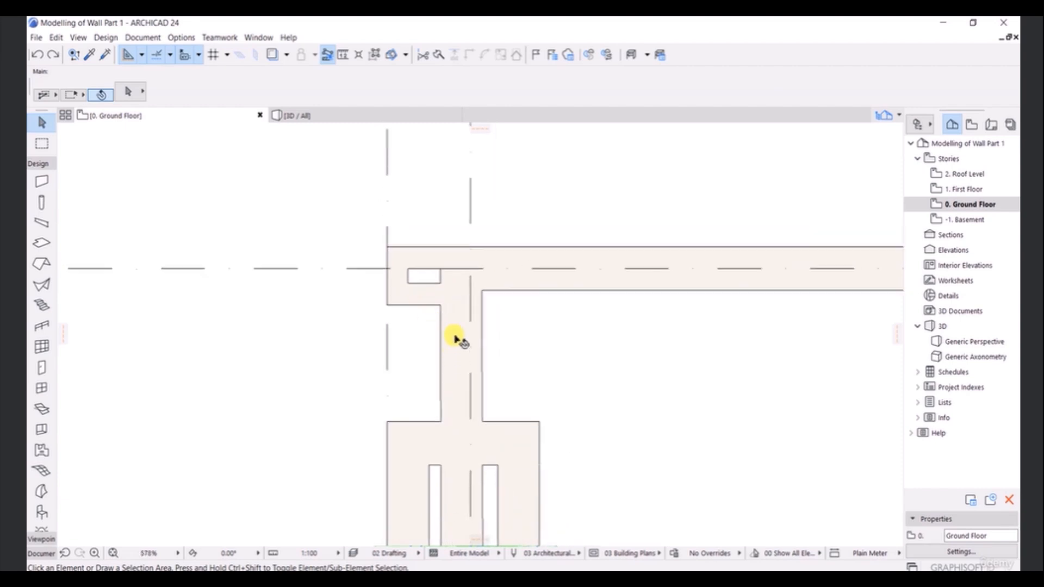
{"action": "scroll", "coordinate": [456, 342], "scroll_direction": "down", "scroll_amount": 3}
{"action": "middle_click_drag", "start_coordinate": [450, 354], "coordinate": [436, 272]}
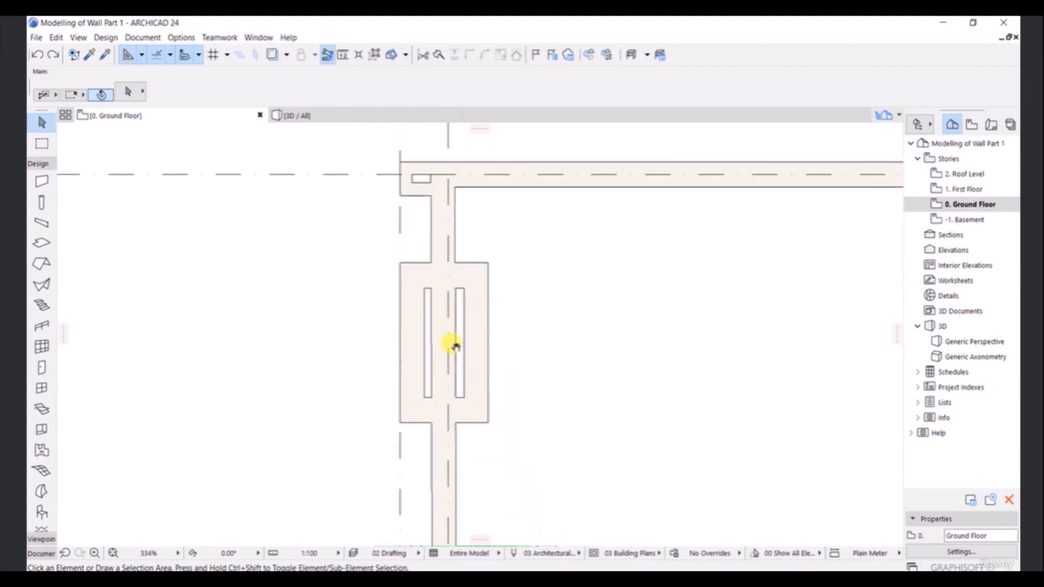
{"action": "middle_click_drag", "start_coordinate": [455, 351], "coordinate": [448, 251]}
{"action": "scroll", "coordinate": [449, 373], "scroll_direction": "down", "scroll_amount": 2}
{"action": "middle_click_drag", "start_coordinate": [441, 372], "coordinate": [439, 258]}
{"action": "middle_click_drag", "start_coordinate": [444, 407], "coordinate": [454, 428]}
{"action": "mouse_move", "coordinate": [445, 291]}
{"action": "middle_mouse_down"}
{"action": "mouse_move", "coordinate": [446, 392]}
{"action": "mouse_move", "coordinate": [439, 278]}
{"action": "middle_mouse_up"}
{"action": "left_click", "coordinate": [441, 275]}
{"action": "scroll", "coordinate": [445, 353], "scroll_direction": "down", "scroll_amount": 2}
{"action": "middle_click_drag", "start_coordinate": [430, 416], "coordinate": [426, 279]}
{"action": "middle_click_drag", "start_coordinate": [427, 418], "coordinate": [426, 217]}
{"action": "middle_click_drag", "start_coordinate": [442, 456], "coordinate": [441, 321]}
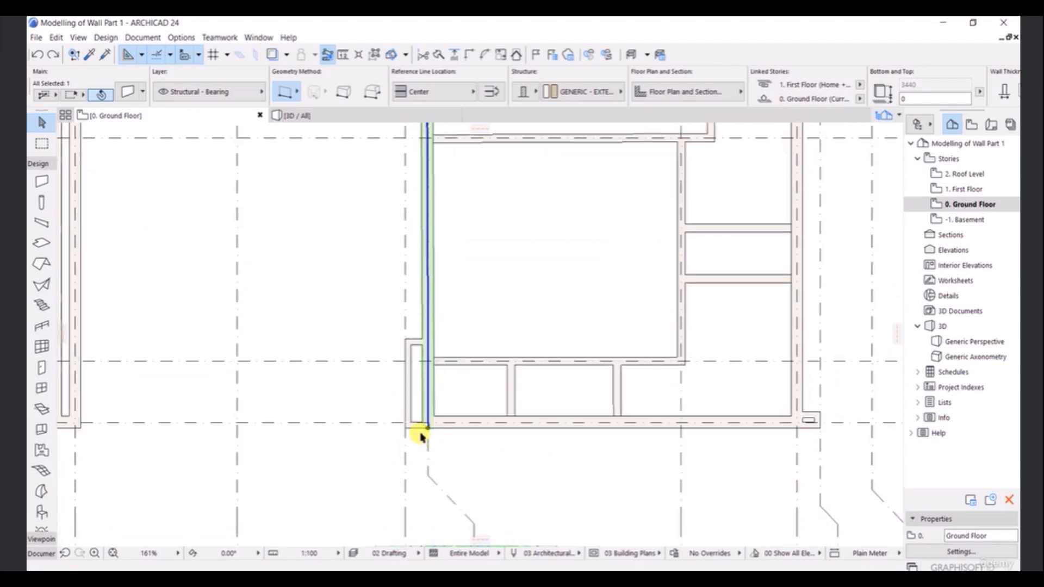
- Try to shorten the left vertical wall's upper end to the corner projection's lower edge, and return it to the top wall's outer edge
{"action": "middle_click_drag", "start_coordinate": [445, 188], "coordinate": [437, 479]}
{"action": "middle_click_drag", "start_coordinate": [442, 233], "coordinate": [431, 416]}
{"action": "middle_click_drag", "start_coordinate": [406, 159], "coordinate": [408, 240]}
{"action": "scroll", "coordinate": [408, 239], "scroll_direction": "up", "scroll_amount": 5}
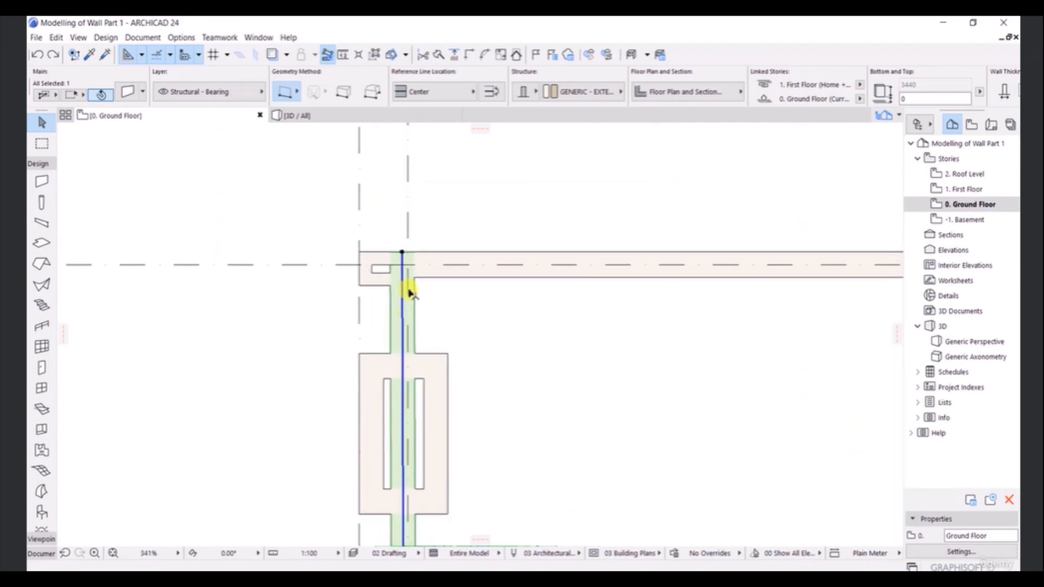
{"action": "left_click", "coordinate": [397, 215]}
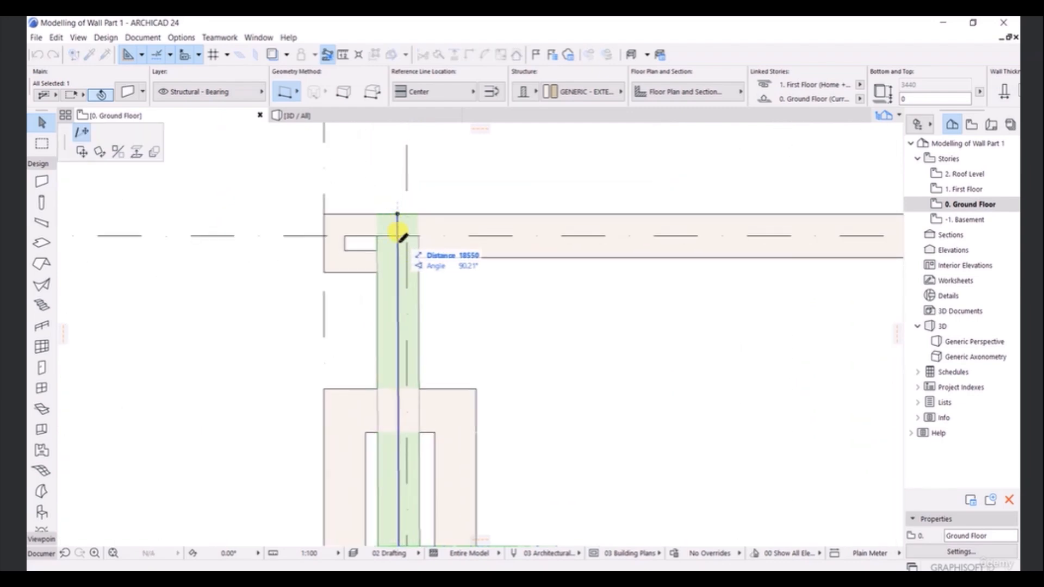
{"action": "left_click", "coordinate": [399, 270]}
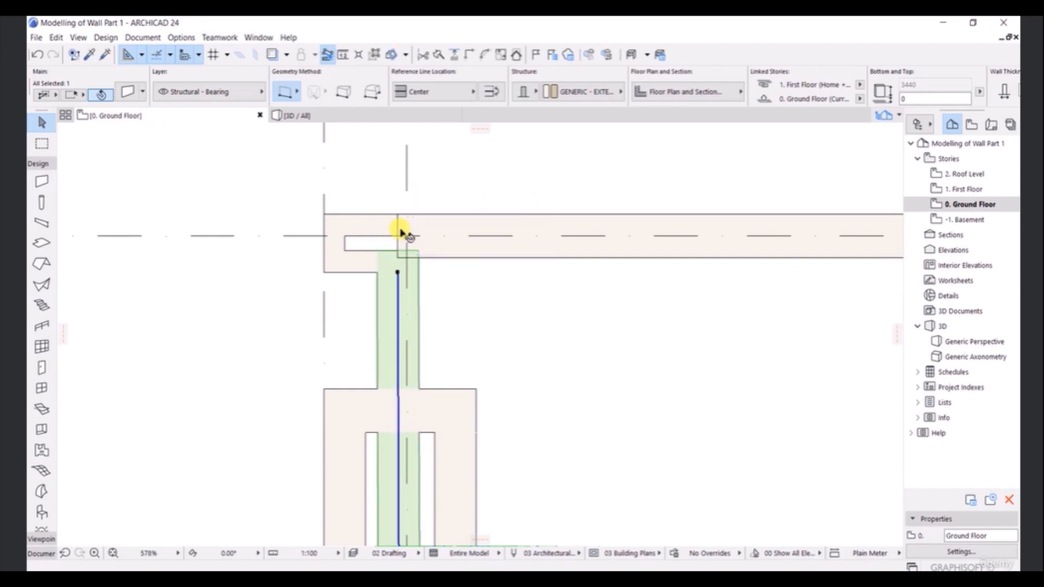
{"action": "left_click", "coordinate": [397, 271]}
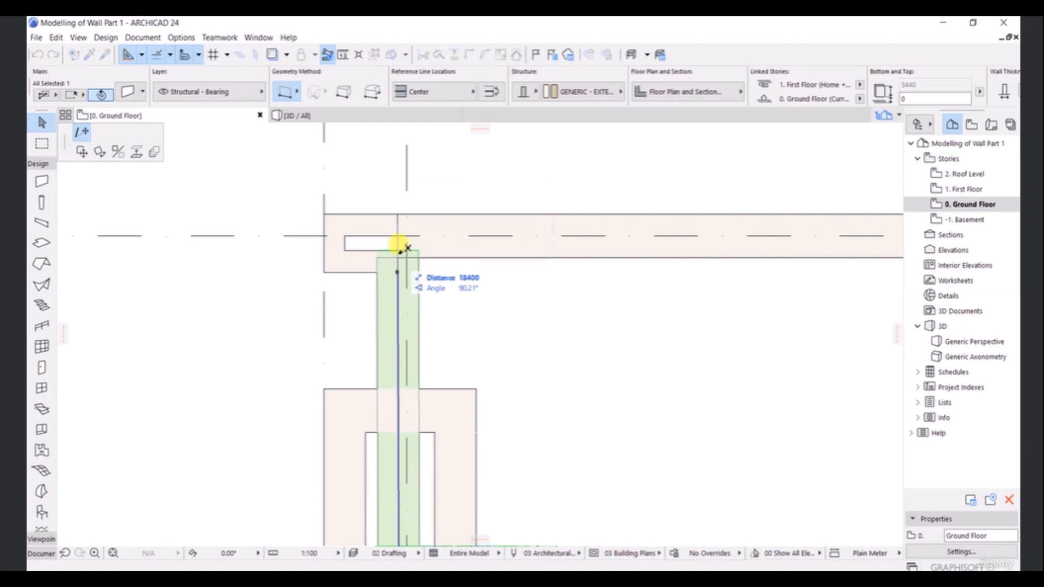
{"action": "left_click", "coordinate": [398, 214]}
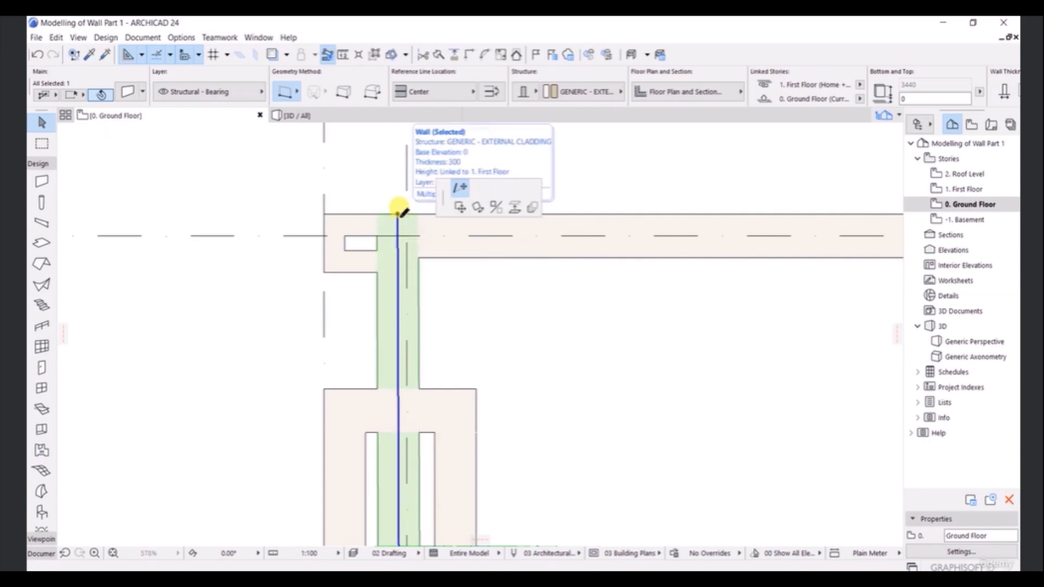
- Pull the left vertical wall's upper end down to the inner lower edge of the box, and reselect the wall
{"action": "left_click", "coordinate": [399, 215]}
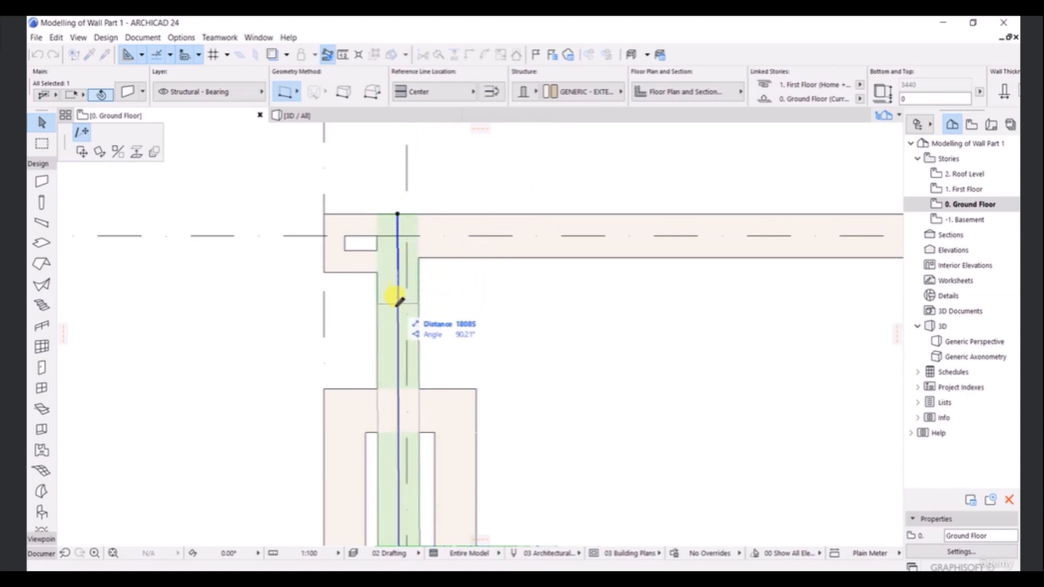
{"action": "middle_click_drag", "start_coordinate": [399, 443], "coordinate": [425, 243]}
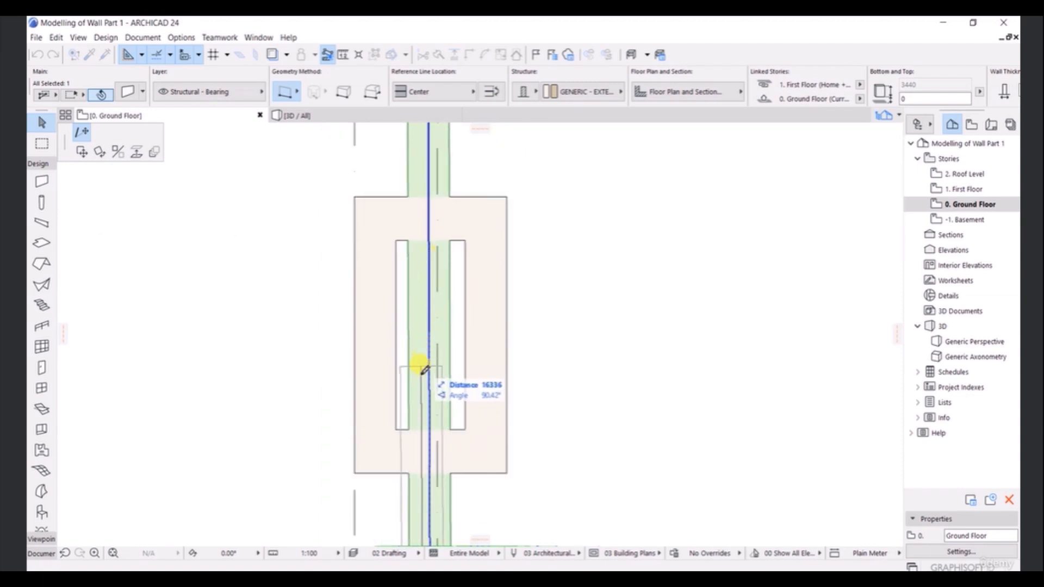
{"action": "left_click", "coordinate": [430, 429]}
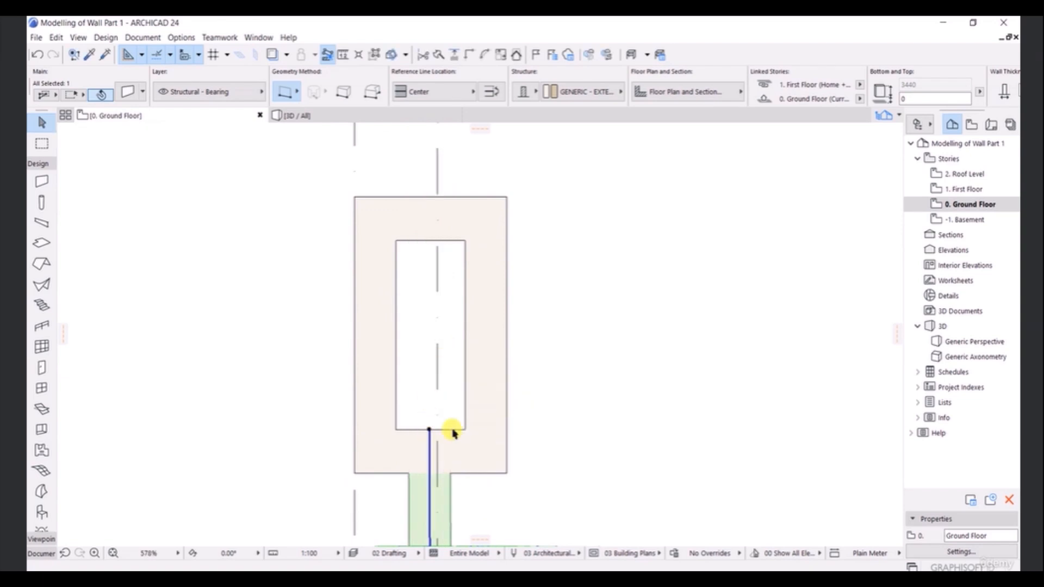
{"action": "middle_click_drag", "start_coordinate": [451, 358], "coordinate": [430, 250]}
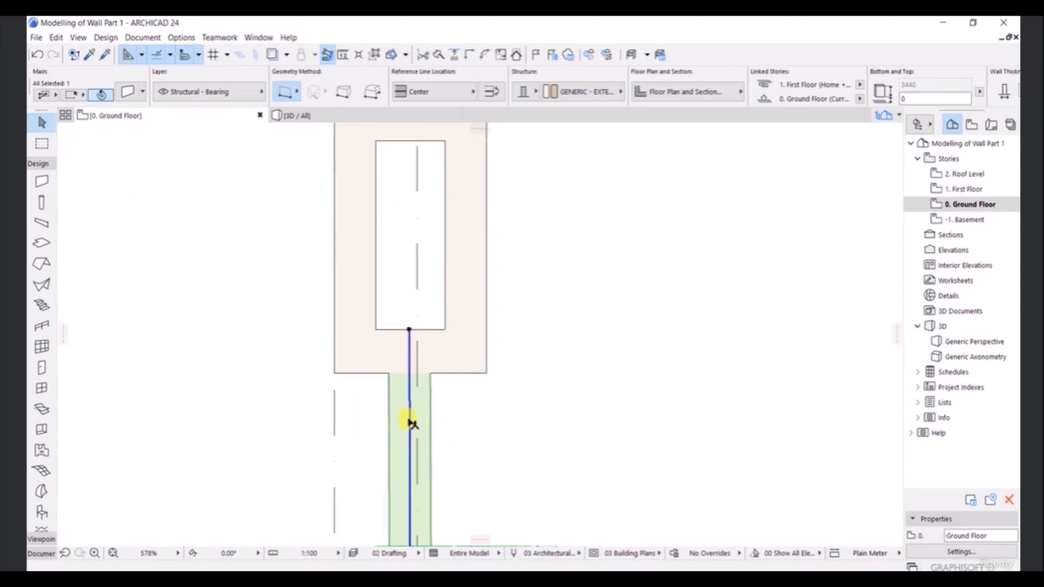
{"action": "key", "text": "Escape"}
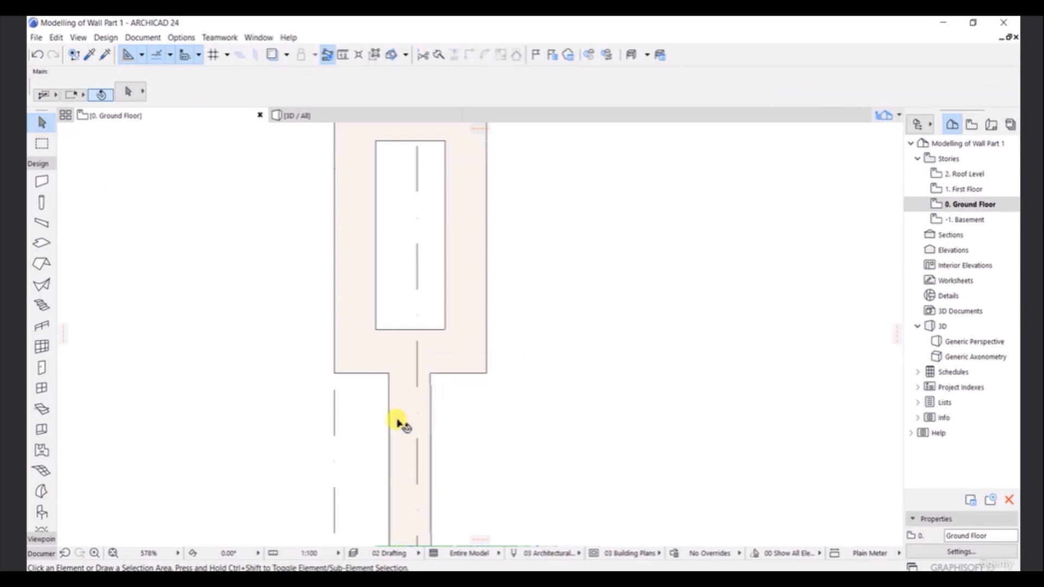
{"action": "left_click", "coordinate": [403, 424]}
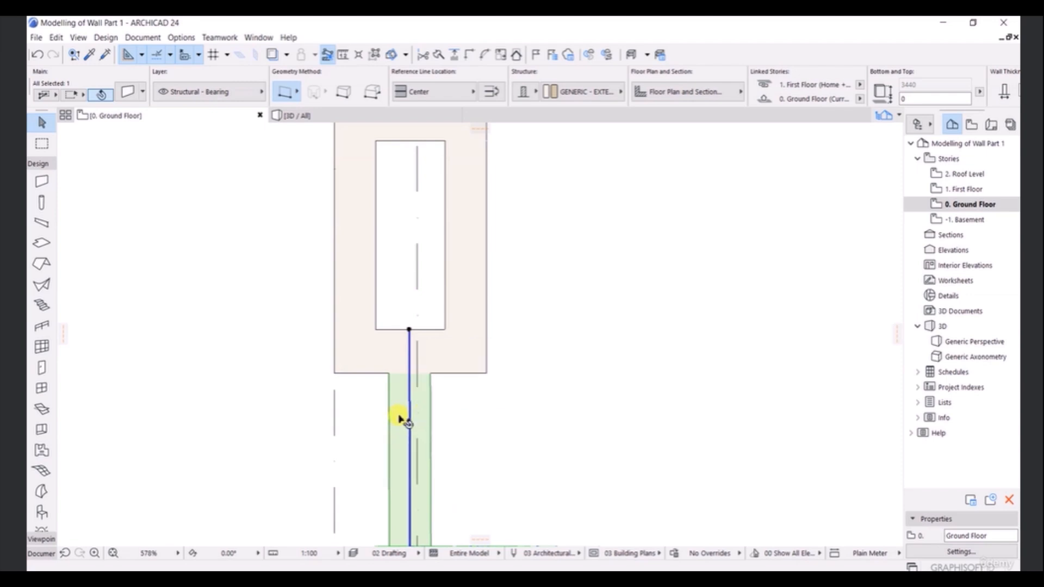
- Examine the vertical wall's end at the box opening and the gap between the box and the top wall
{"action": "scroll", "coordinate": [508, 304], "scroll_direction": "up", "scroll_amount": 5}
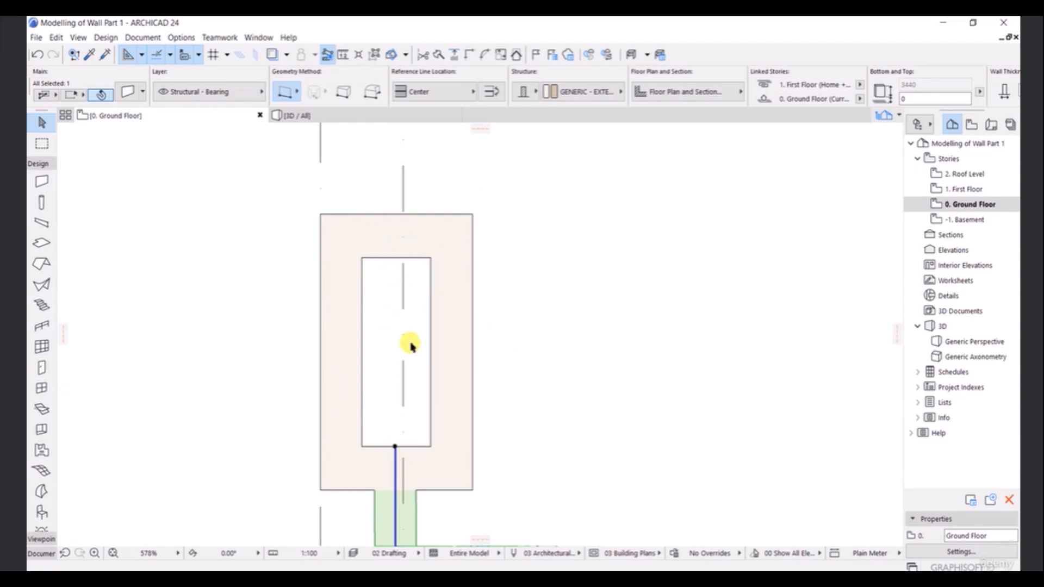
{"action": "scroll", "coordinate": [398, 456], "scroll_direction": "up", "scroll_amount": 5}
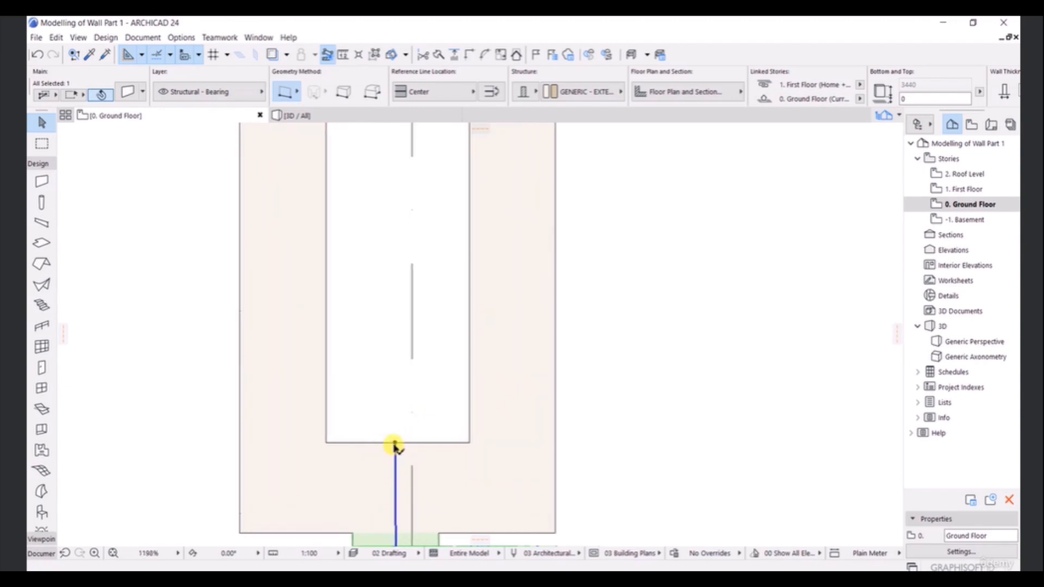
{"action": "scroll", "coordinate": [398, 441], "scroll_direction": "down", "scroll_amount": 2}
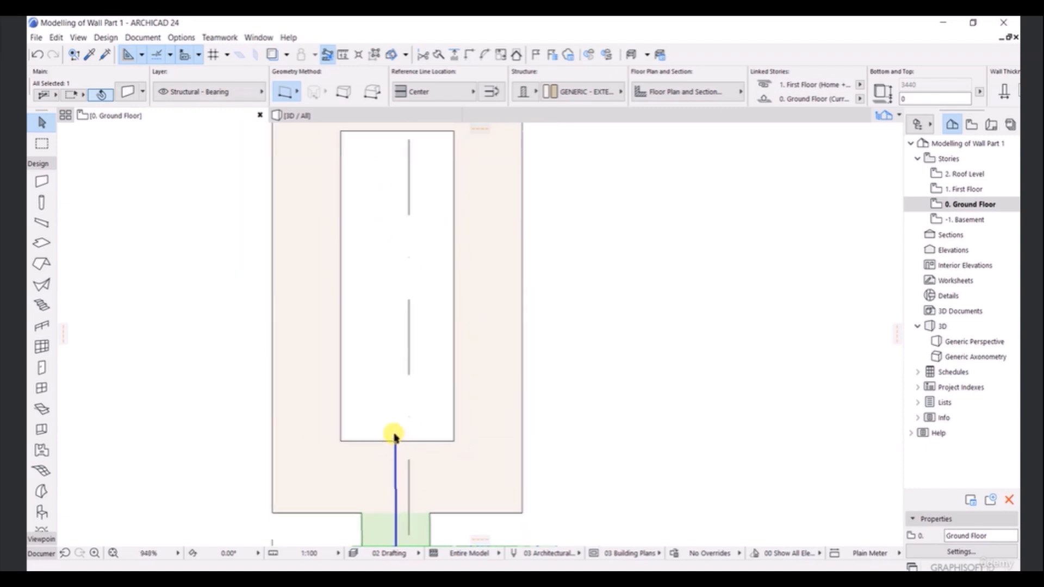
{"action": "scroll", "coordinate": [398, 440], "scroll_direction": "up", "scroll_amount": 3}
{"action": "middle_click_drag", "start_coordinate": [413, 261], "coordinate": [415, 427]}
{"action": "scroll", "coordinate": [413, 243], "scroll_direction": "down", "scroll_amount": 1}
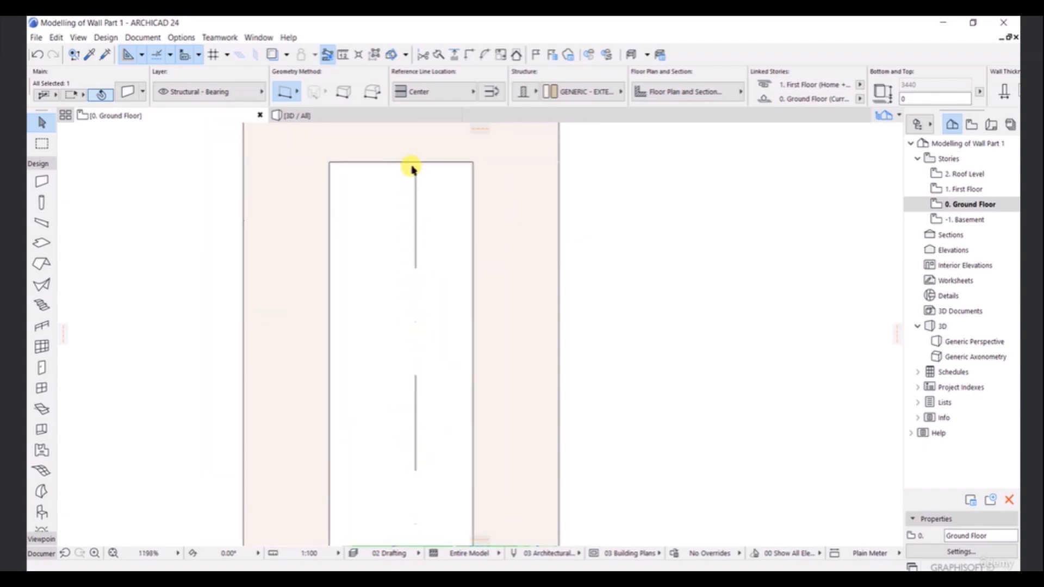
{"action": "middle_click_drag", "start_coordinate": [438, 473], "coordinate": [437, 347]}
{"action": "scroll", "coordinate": [400, 435], "scroll_direction": "up", "scroll_amount": 3}
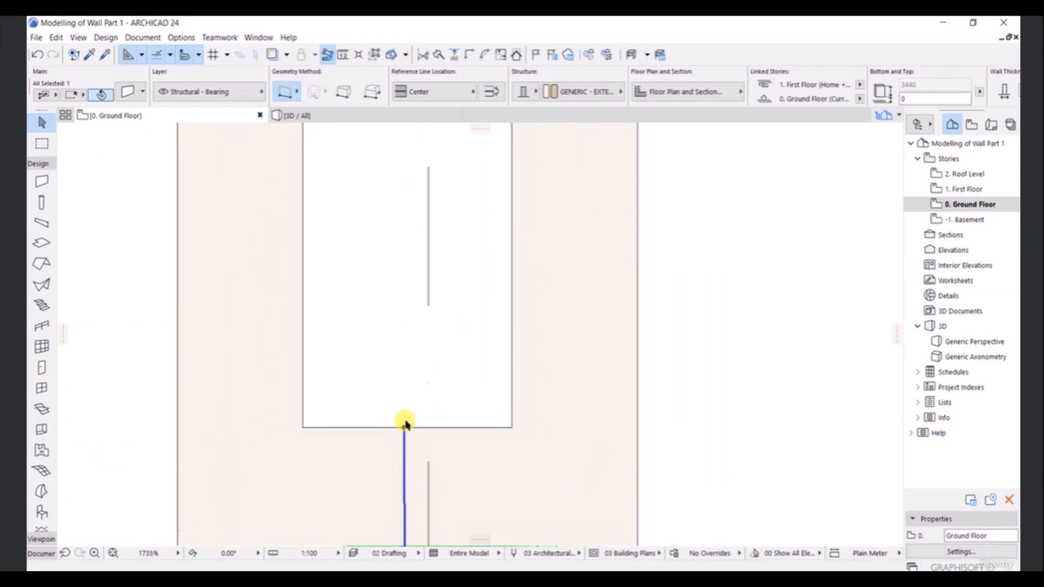
{"action": "scroll", "coordinate": [405, 425], "scroll_direction": "down", "scroll_amount": 8}
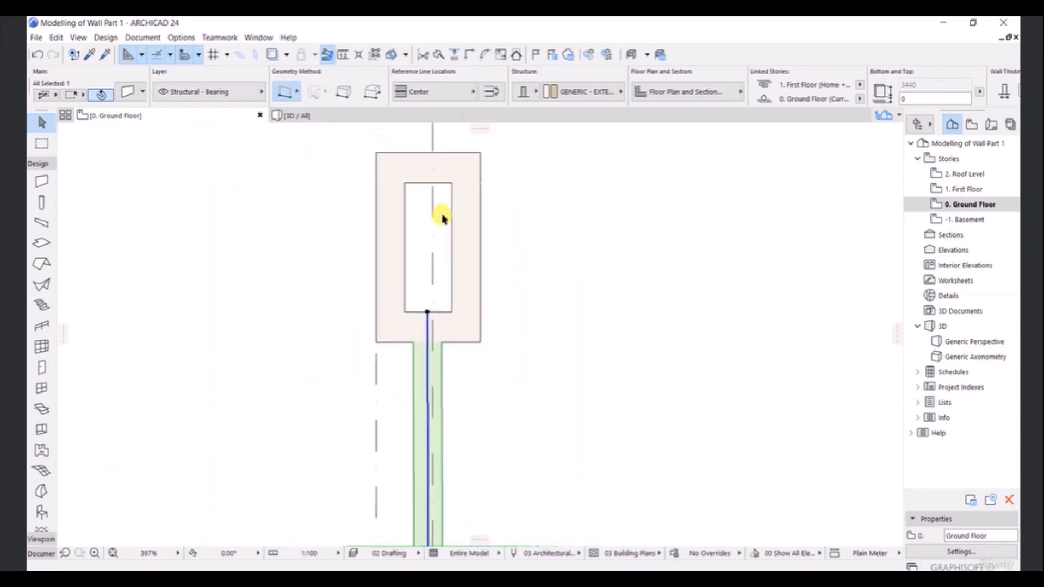
{"action": "scroll", "coordinate": [485, 235], "scroll_direction": "down", "scroll_amount": 2}
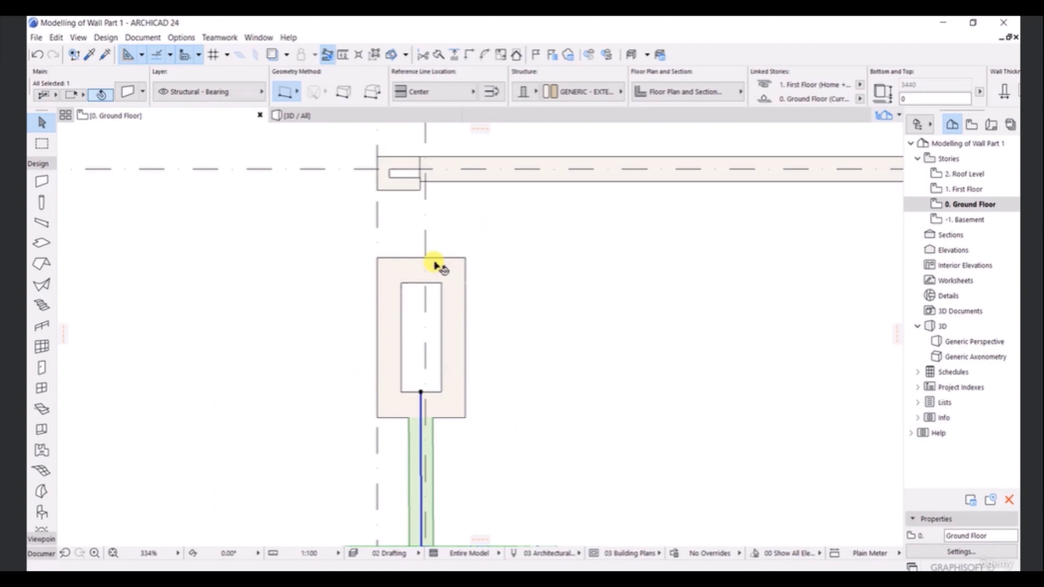
- Draw a 300 thick vertical wall with a Center reference line from the box's upper edge to the top horizontal wall's outer edge
{"action": "left_click", "coordinate": [42, 184]}
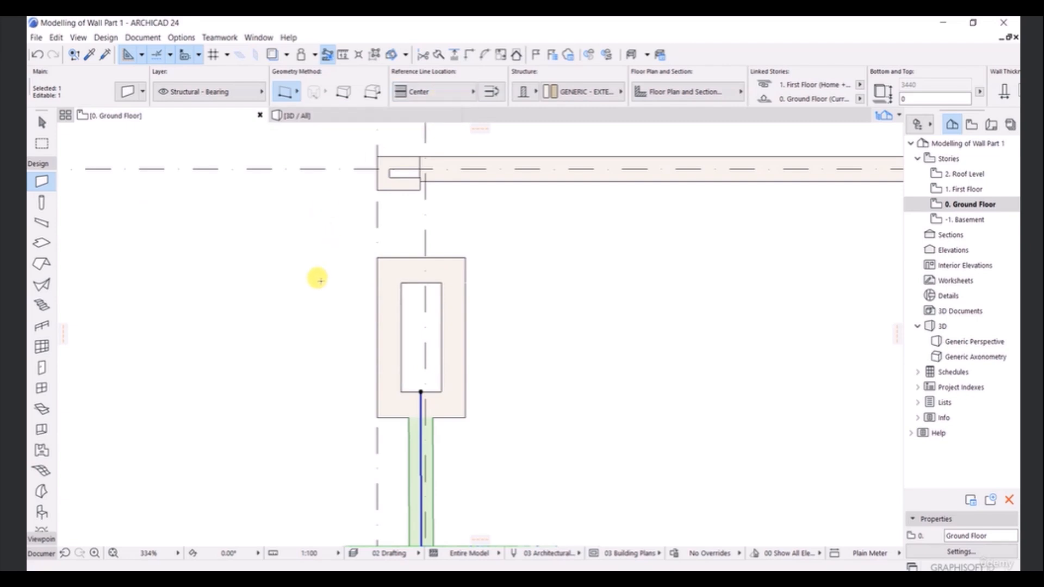
{"action": "key", "text": "ctrl+t"}
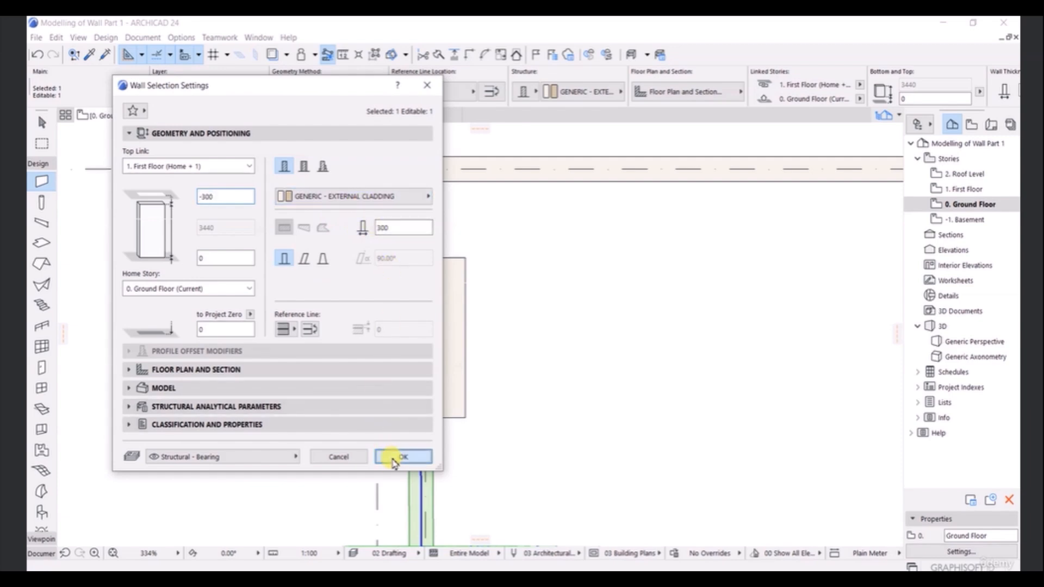
{"action": "left_click", "coordinate": [396, 459]}
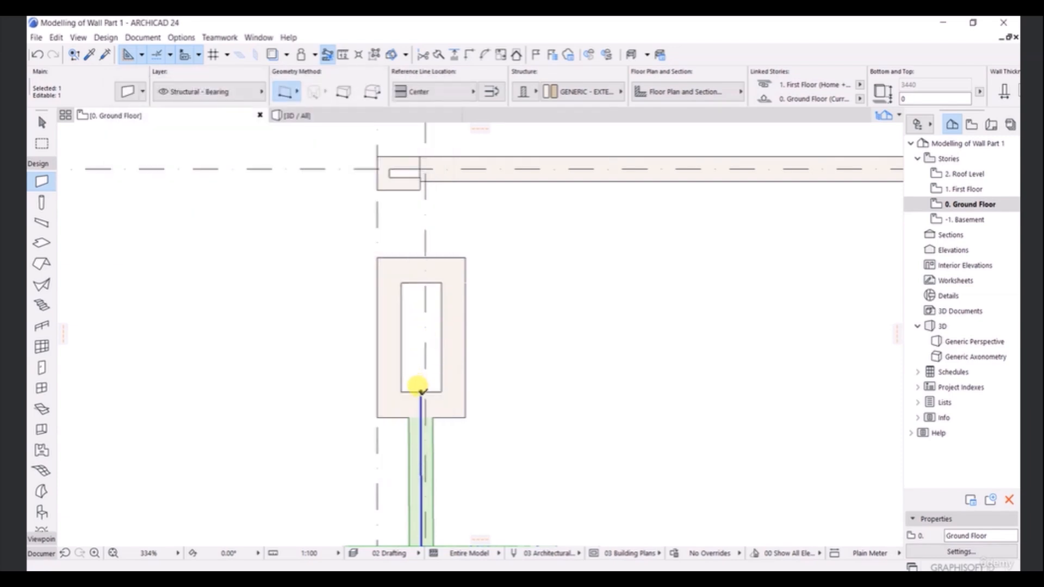
{"action": "left_click", "coordinate": [422, 391]}
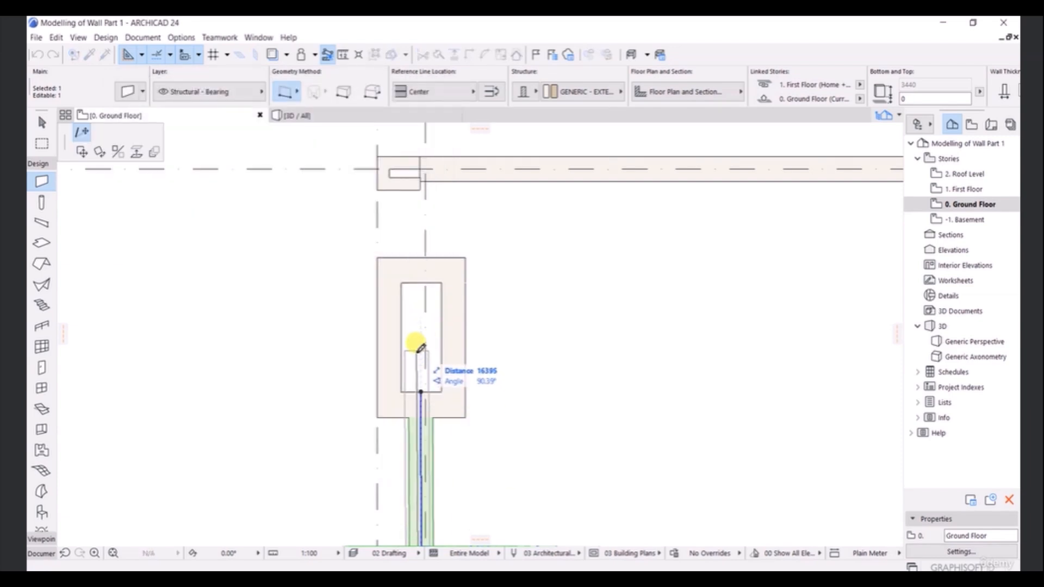
{"action": "left_click", "coordinate": [416, 363]}
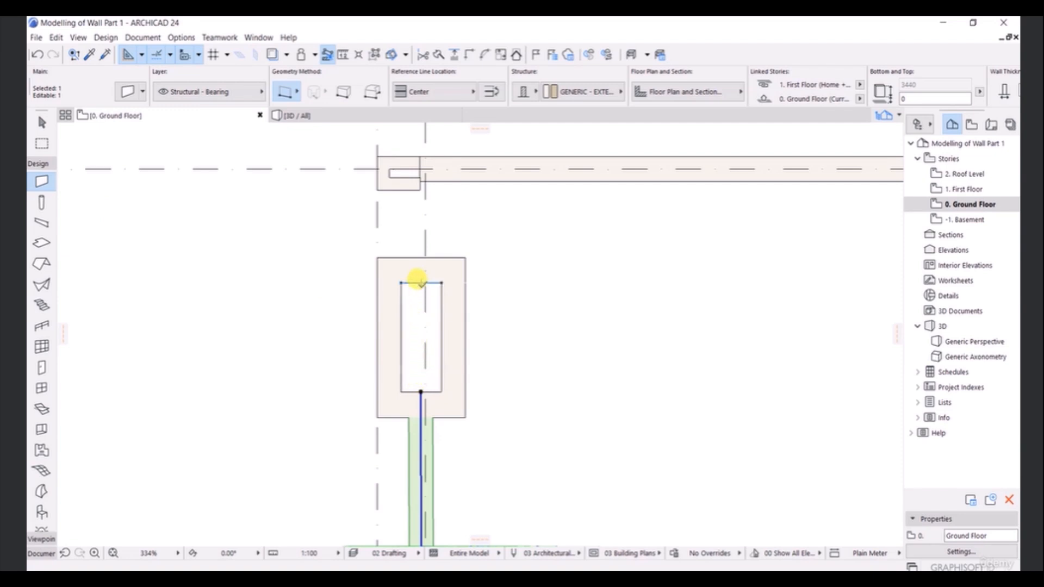
{"action": "key", "text": "Escape"}
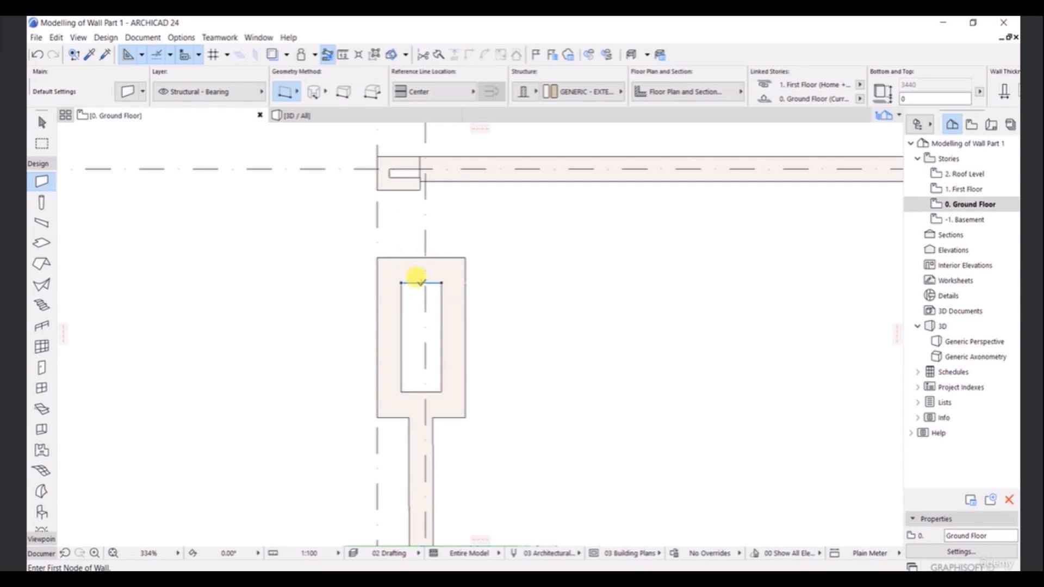
{"action": "left_click", "coordinate": [421, 282]}
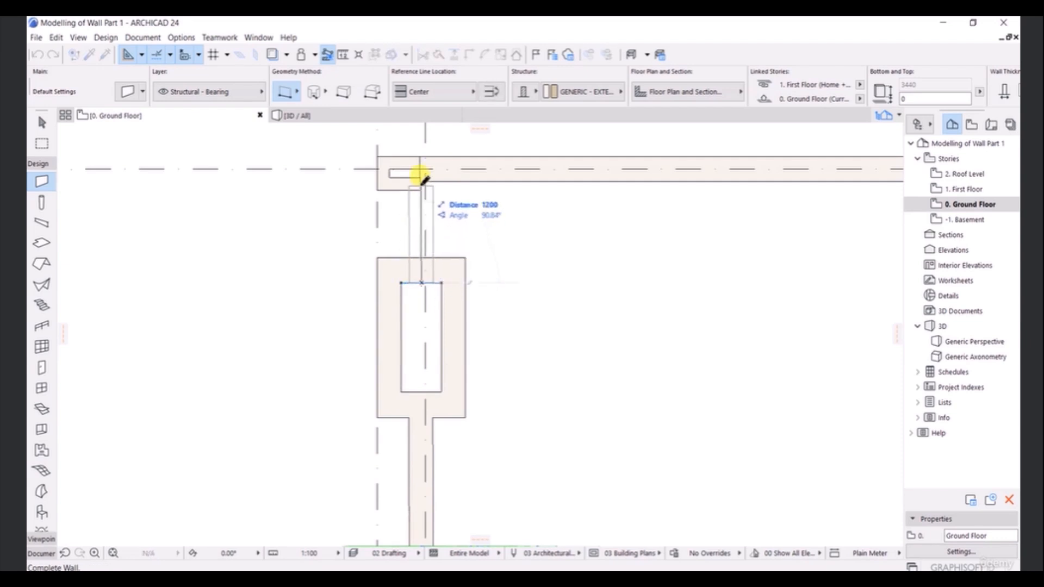
{"action": "left_click", "coordinate": [421, 154]}
{"action": "left_click", "coordinate": [420, 181]}
{"action": "key", "text": "Escape"}
{"action": "left_click", "coordinate": [417, 200]}
{"action": "key", "text": "Escape"}
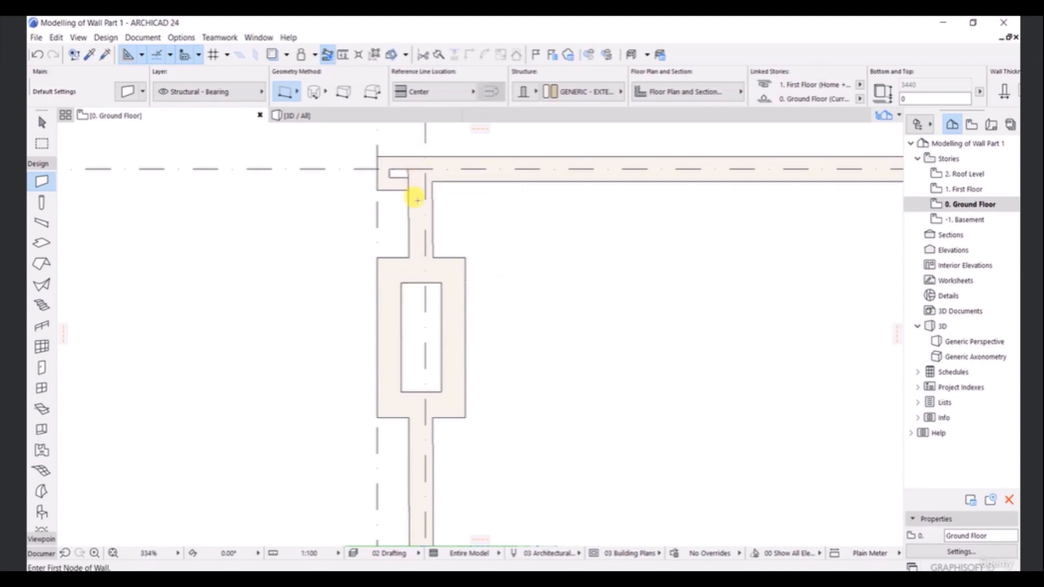
- Stretch the upper end of the short wall above the box up to the top horizontal wall's outer edge, and clear the selection
{"action": "key", "text": "Escape"}
{"action": "left_click", "coordinate": [420, 211]}
{"action": "scroll", "coordinate": [423, 162], "scroll_direction": "up", "scroll_amount": 3}
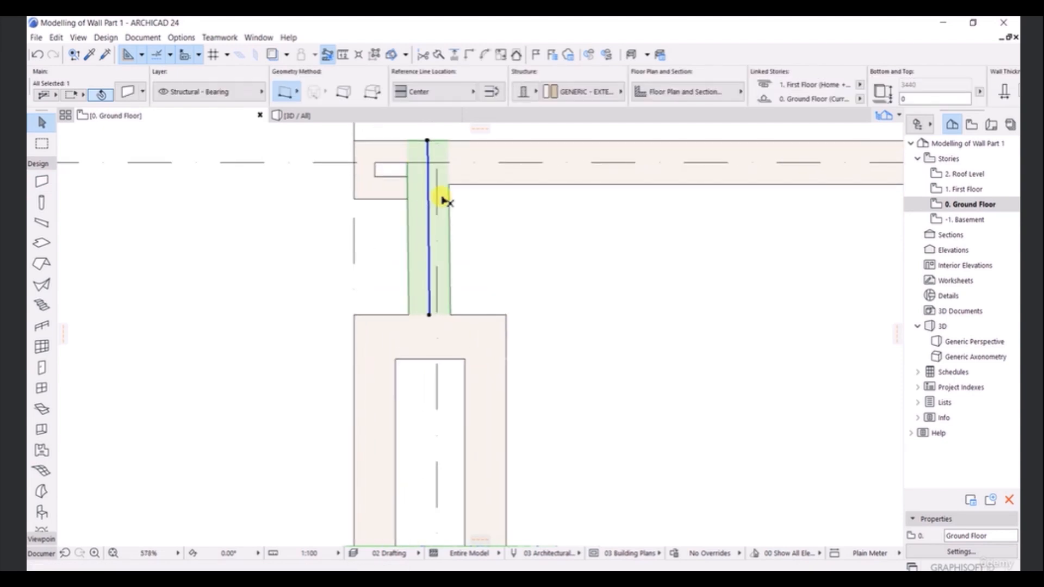
{"action": "left_click", "coordinate": [486, 217]}
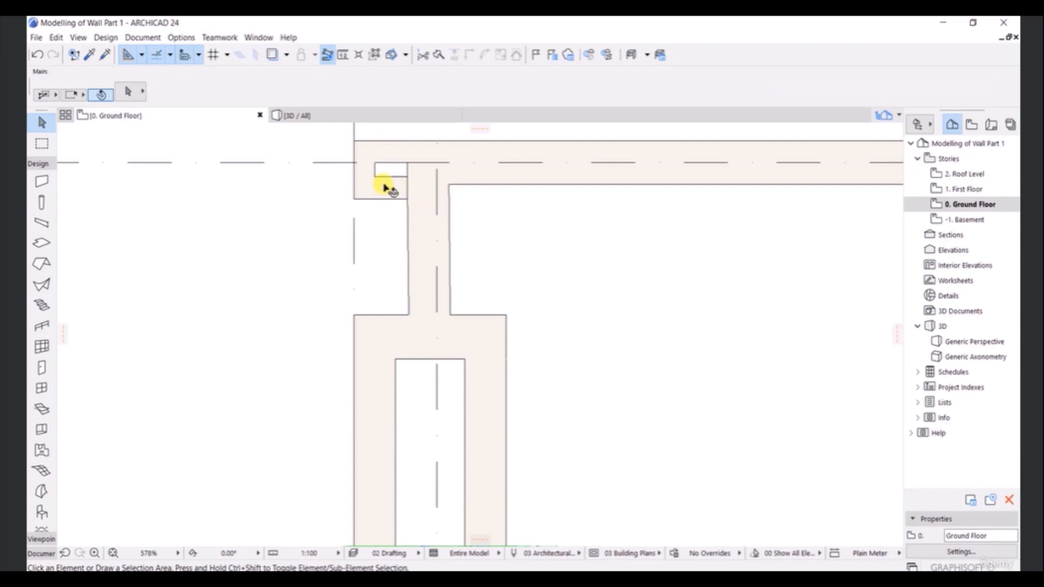
{"action": "scroll", "coordinate": [424, 181], "scroll_direction": "down", "scroll_amount": 1}
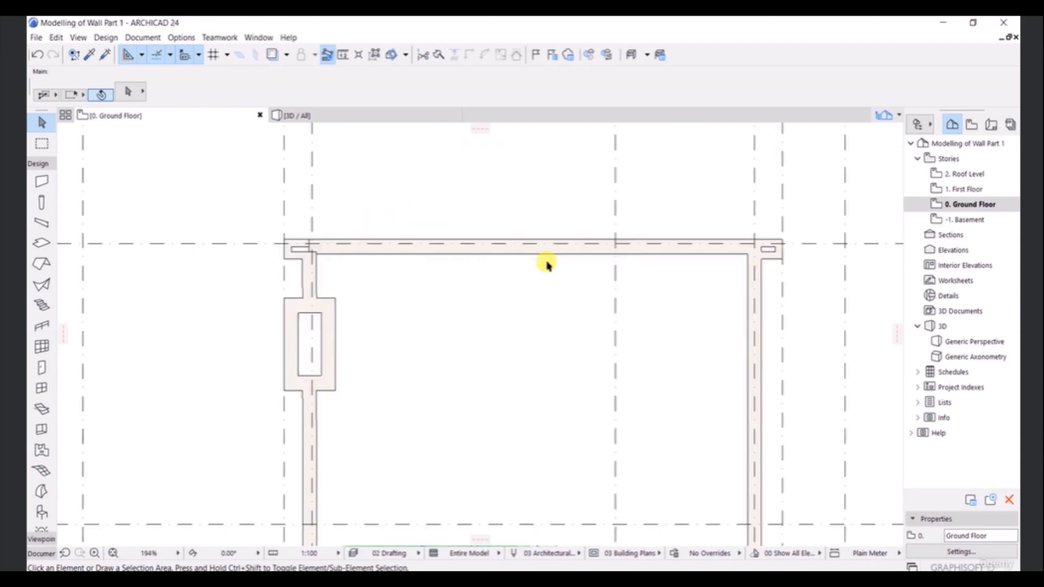
{"action": "scroll", "coordinate": [326, 249], "scroll_direction": "up", "scroll_amount": 6}
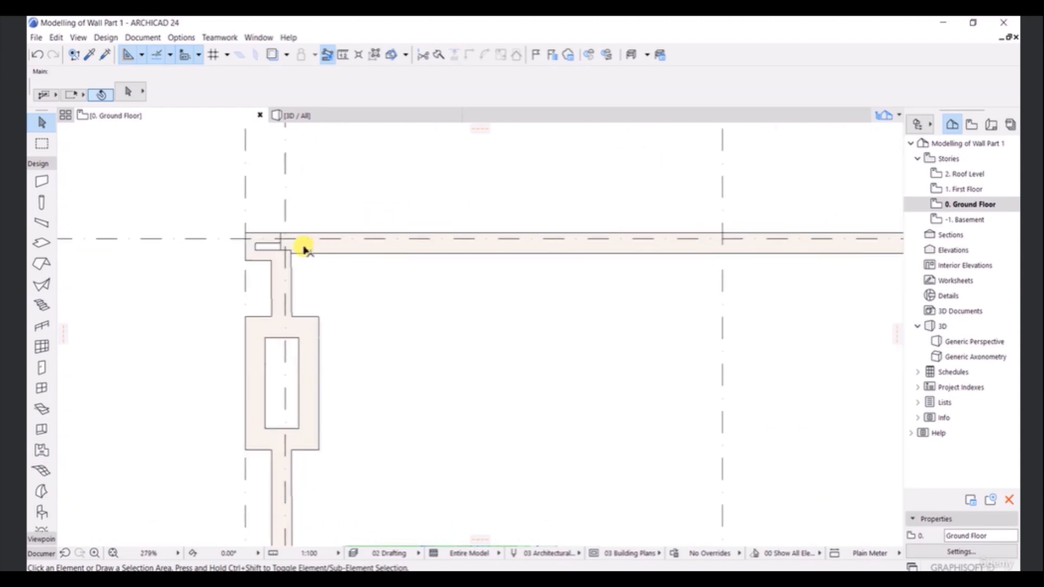
{"action": "middle_click_drag", "start_coordinate": [244, 251], "coordinate": [264, 252]}
{"action": "left_click", "coordinate": [290, 287]}
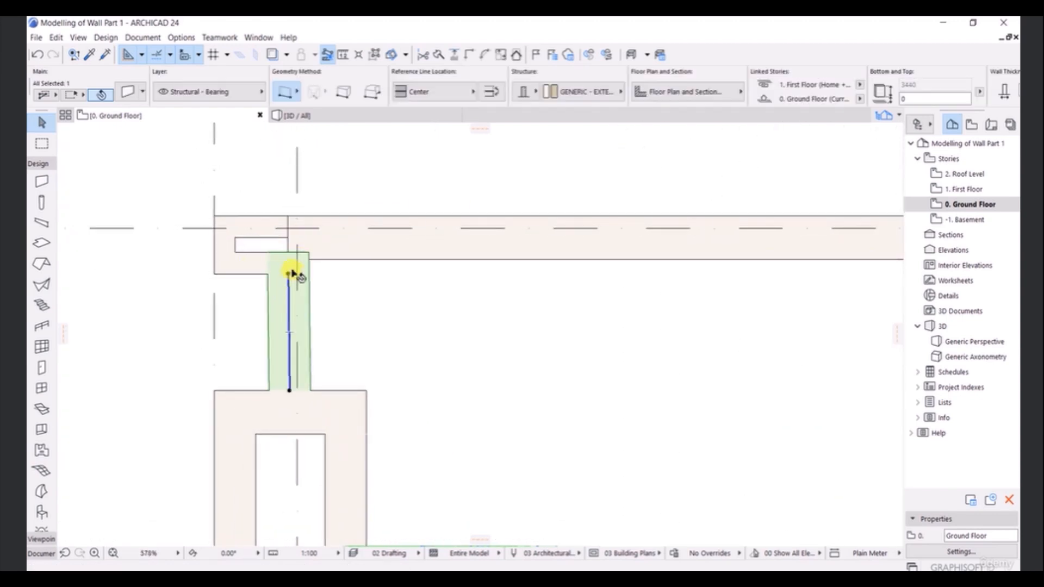
{"action": "left_click", "coordinate": [288, 274]}
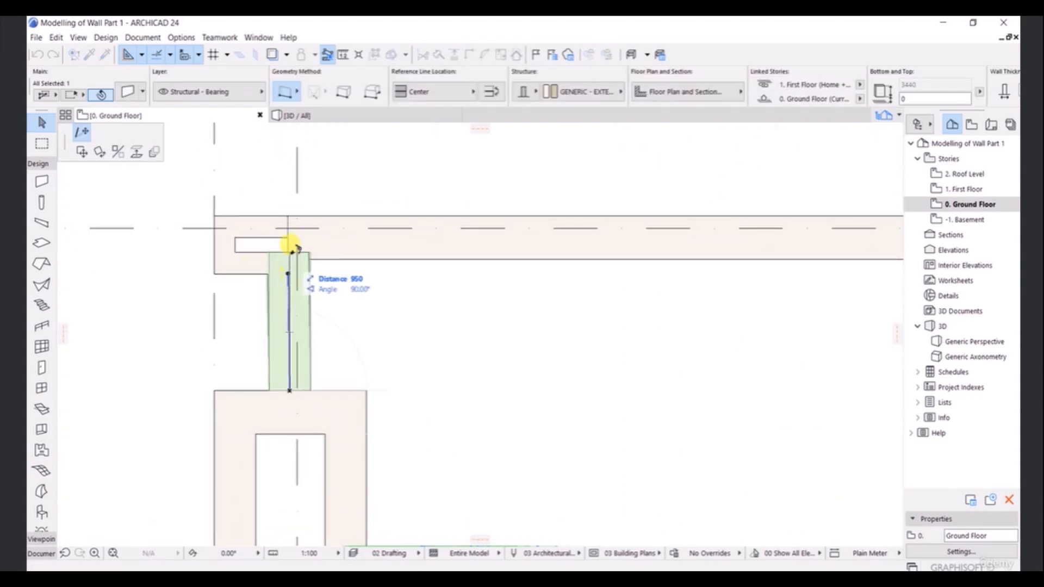
{"action": "left_click", "coordinate": [287, 215]}
{"action": "left_click", "coordinate": [346, 270]}
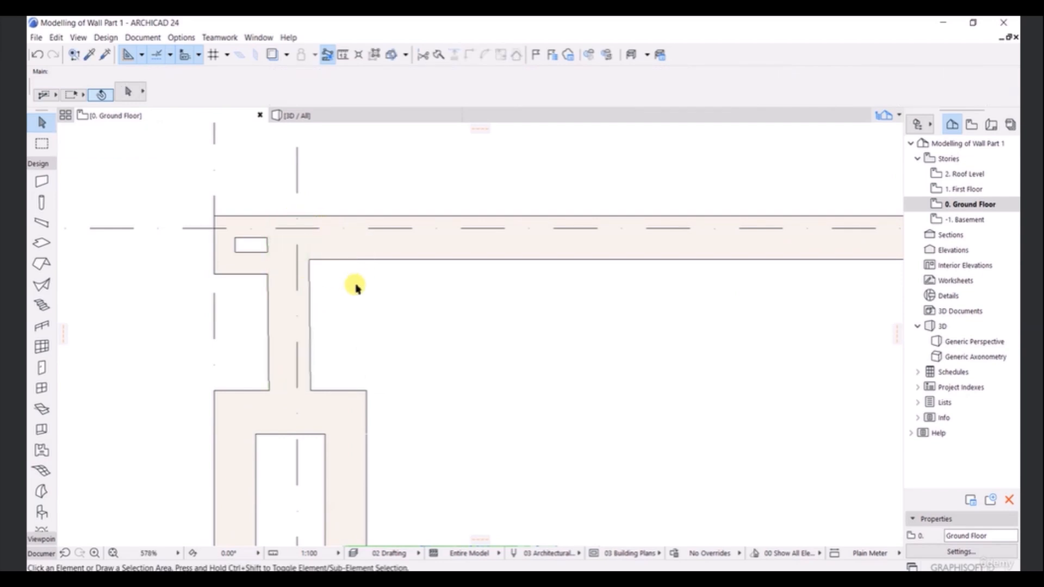
- Examine the upper-left corner junction, the box below it and the top horizontal wall
{"action": "scroll", "coordinate": [354, 288], "scroll_direction": "down", "scroll_amount": 5}
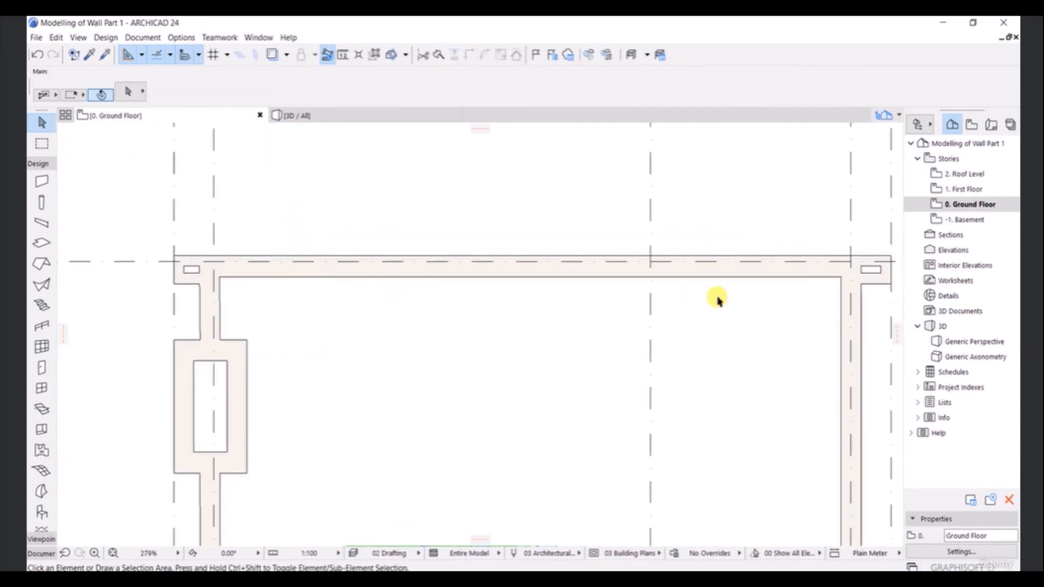
{"action": "scroll", "coordinate": [190, 294], "scroll_direction": "up", "scroll_amount": 2}
{"action": "scroll", "coordinate": [252, 313], "scroll_direction": "up", "scroll_amount": 2}
{"action": "middle_click_drag", "start_coordinate": [260, 281], "coordinate": [345, 264]}
{"action": "scroll", "coordinate": [321, 263], "scroll_direction": "down", "scroll_amount": 3}
{"action": "middle_click_drag", "start_coordinate": [342, 360], "coordinate": [343, 292]}
{"action": "scroll", "coordinate": [327, 308], "scroll_direction": "down", "scroll_amount": 1}
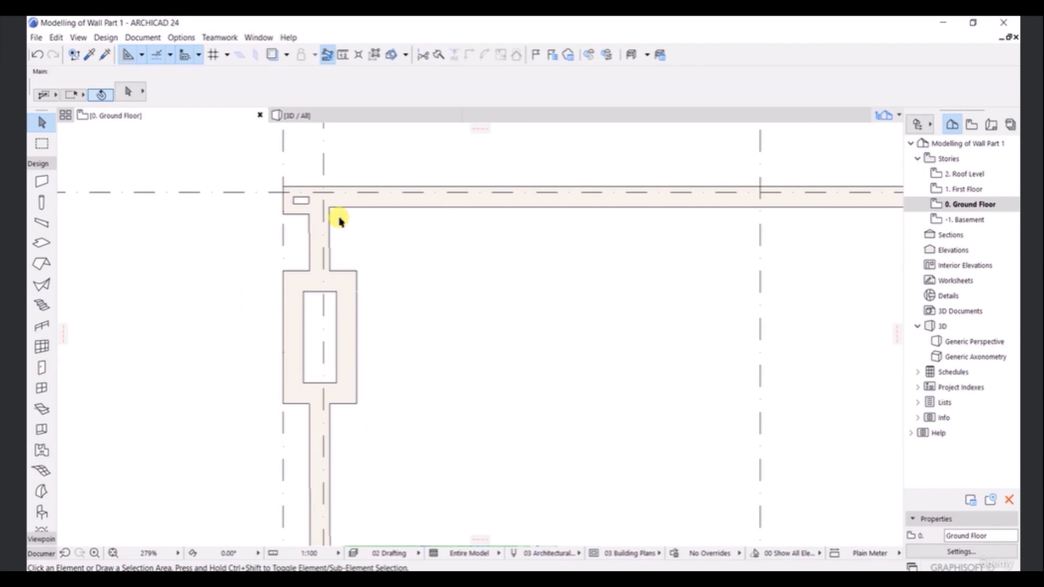
- Check the short wall's connections to the box and the top wall, and review the surrounding room's walls between grid lines 3 and 6
{"action": "scroll", "coordinate": [339, 235], "scroll_direction": "down", "scroll_amount": 1}
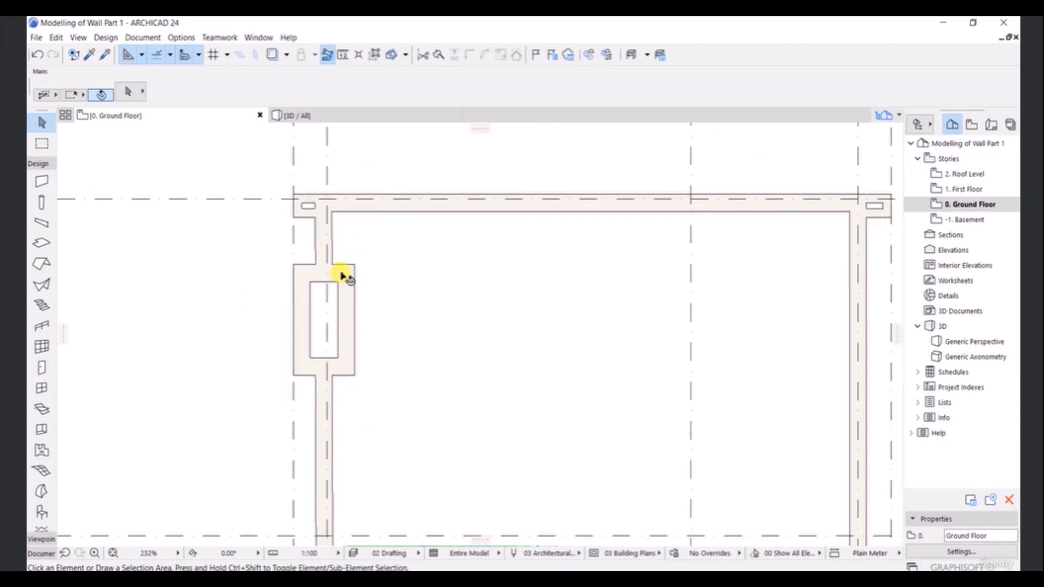
{"action": "scroll", "coordinate": [276, 291], "scroll_direction": "up", "scroll_amount": 1}
{"action": "scroll", "coordinate": [326, 246], "scroll_direction": "down", "scroll_amount": 1}
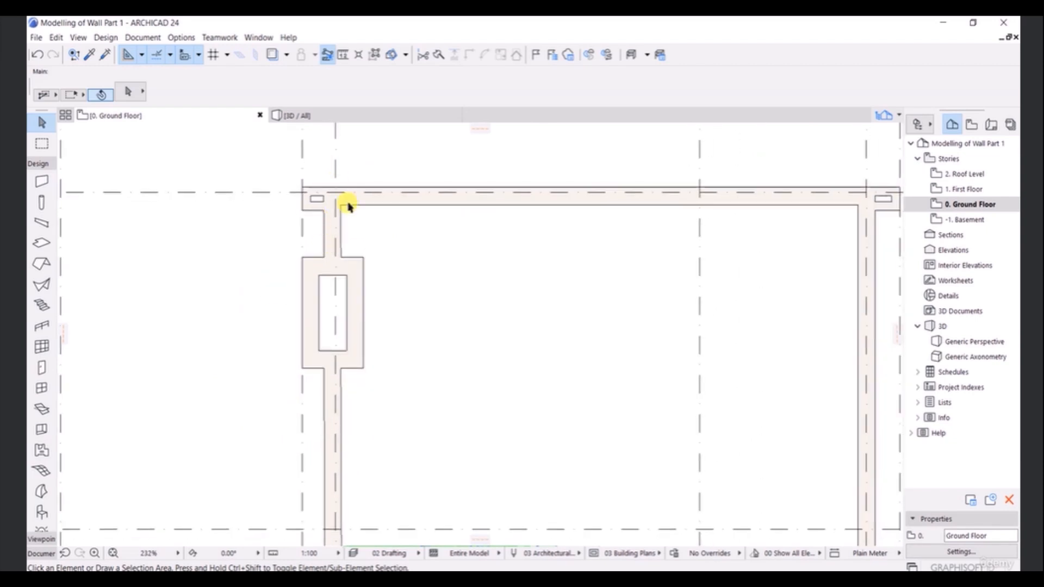
{"action": "scroll", "coordinate": [361, 220], "scroll_direction": "down", "scroll_amount": 2}
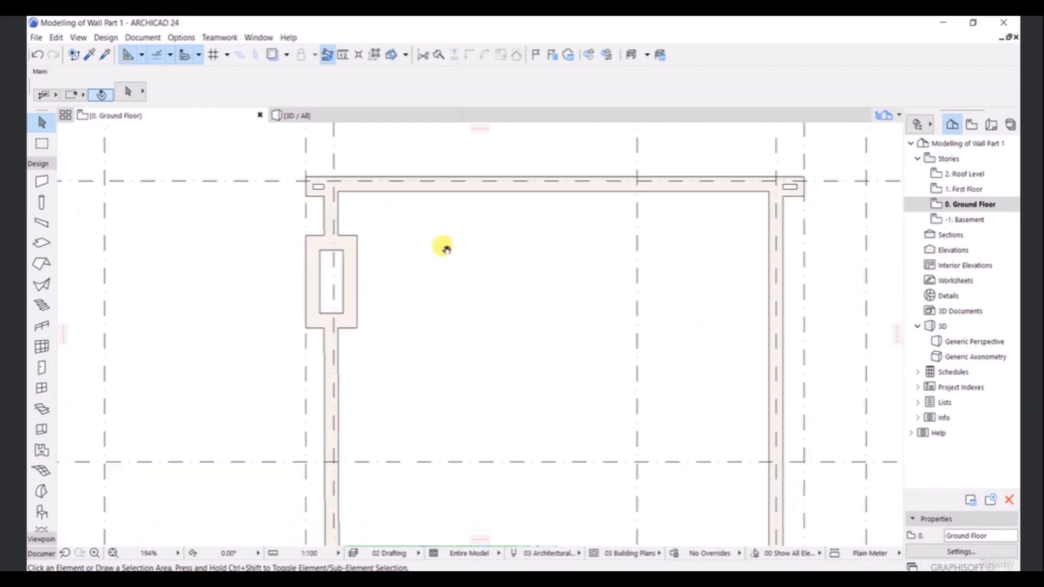
{"action": "scroll", "coordinate": [430, 255], "scroll_direction": "down", "scroll_amount": 5}
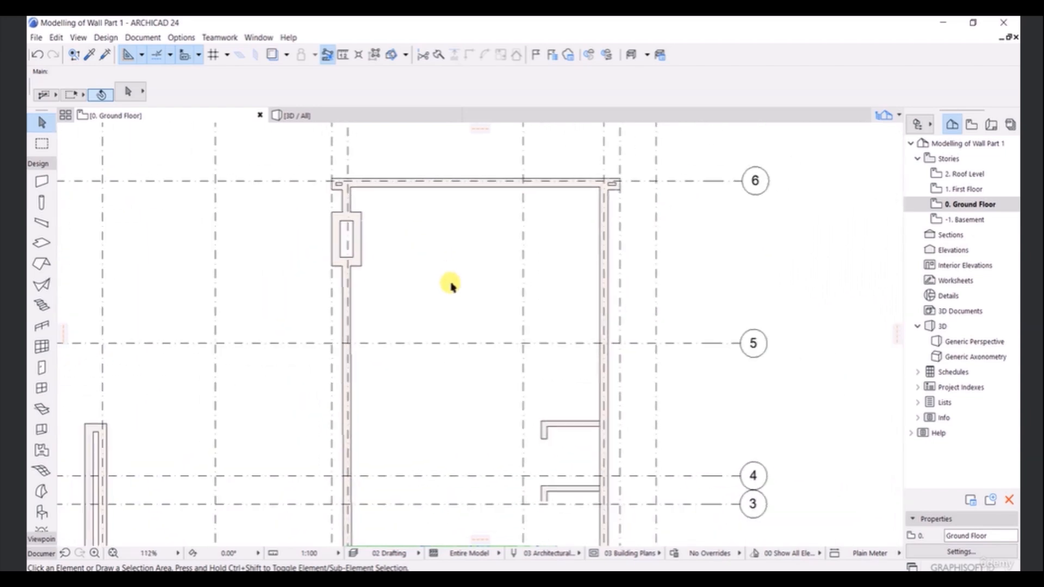
{"action": "scroll", "coordinate": [454, 293], "scroll_direction": "down", "scroll_amount": 2}
{"action": "scroll", "coordinate": [473, 207], "scroll_direction": "up", "scroll_amount": 3}
{"action": "scroll", "coordinate": [467, 217], "scroll_direction": "up", "scroll_amount": 4}
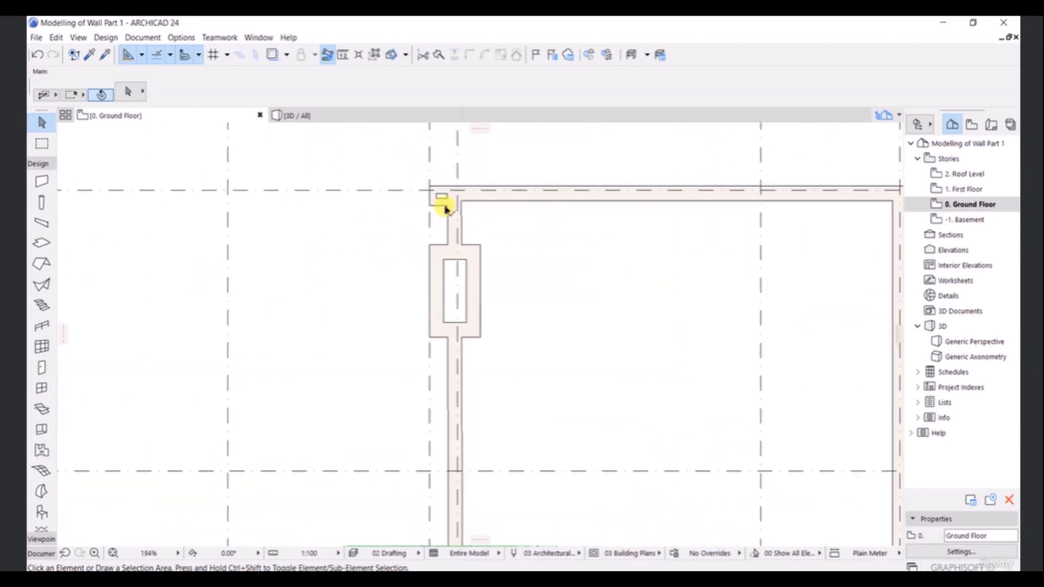
{"action": "scroll", "coordinate": [445, 212], "scroll_direction": "up", "scroll_amount": 2}
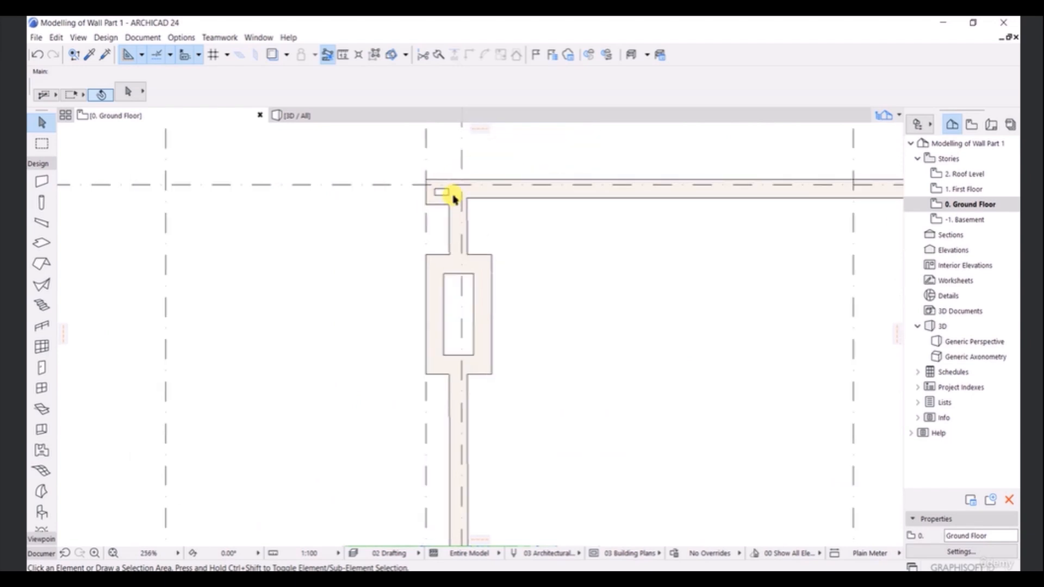
{"action": "scroll", "coordinate": [455, 199], "scroll_direction": "down", "scroll_amount": 3}
{"action": "scroll", "coordinate": [460, 225], "scroll_direction": "up", "scroll_amount": 1}
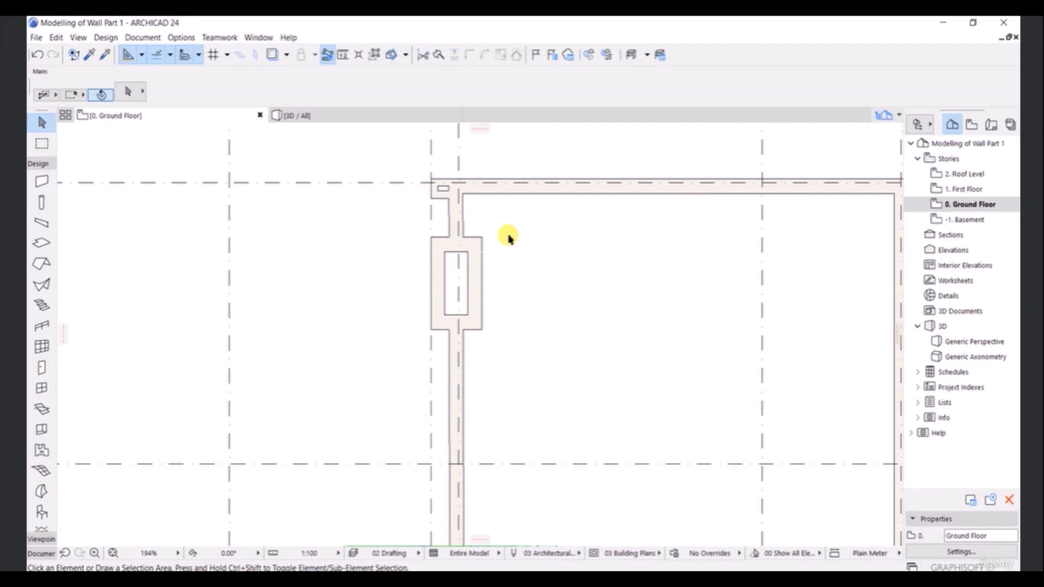
{"action": "scroll", "coordinate": [429, 243], "scroll_direction": "down", "scroll_amount": 2}
{"action": "scroll", "coordinate": [441, 245], "scroll_direction": "down", "scroll_amount": 4}
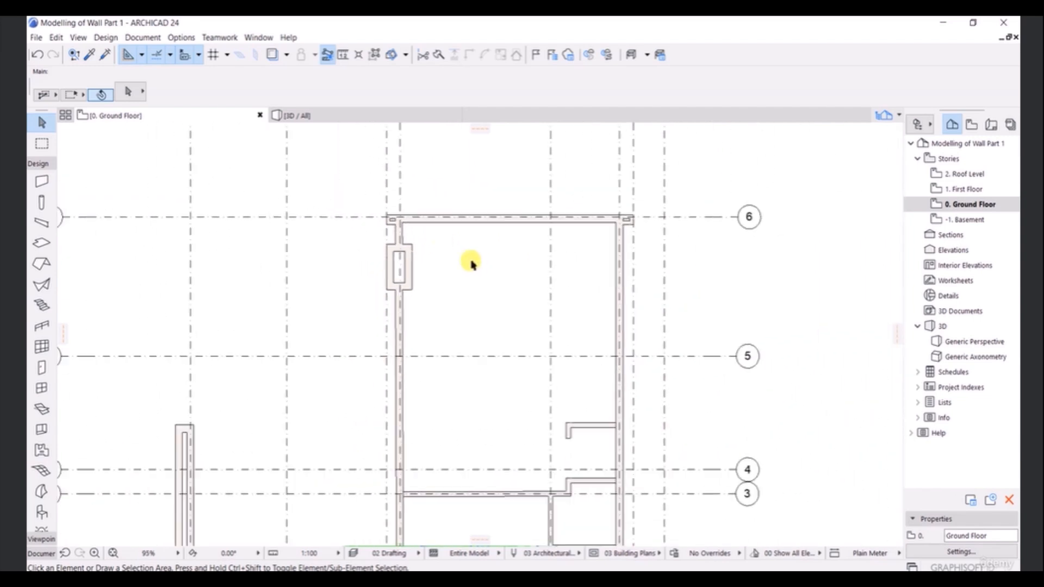